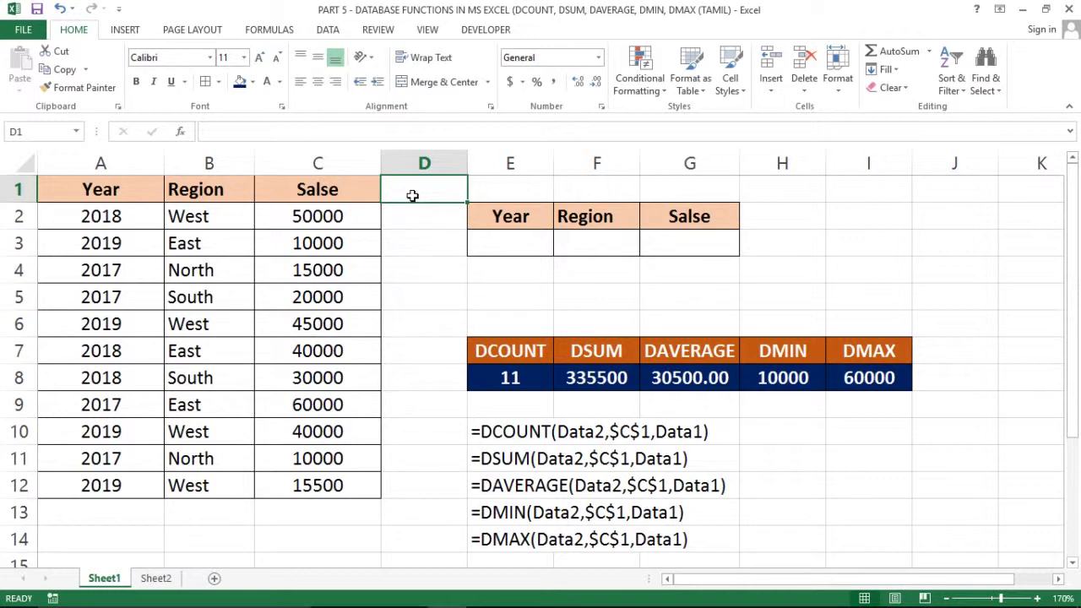
Select the results block E7:I8 with the DCOUNT to DMAX headings and values.
{"action": "left_click", "coordinate": [533, 282]}
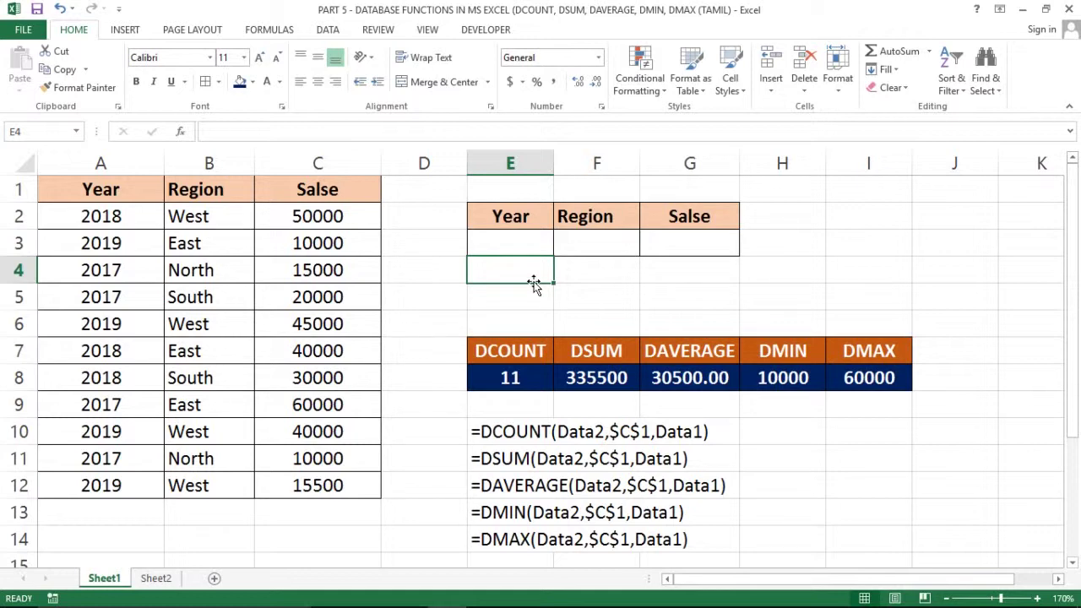
{"action": "left_click", "coordinate": [592, 285]}
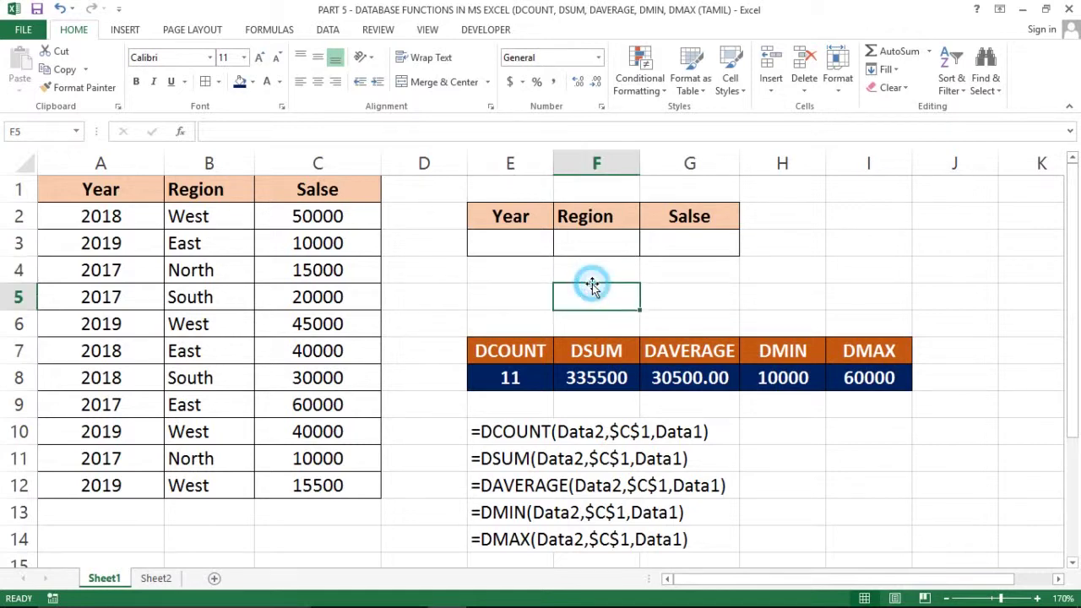
{"action": "left_click", "coordinate": [531, 287]}
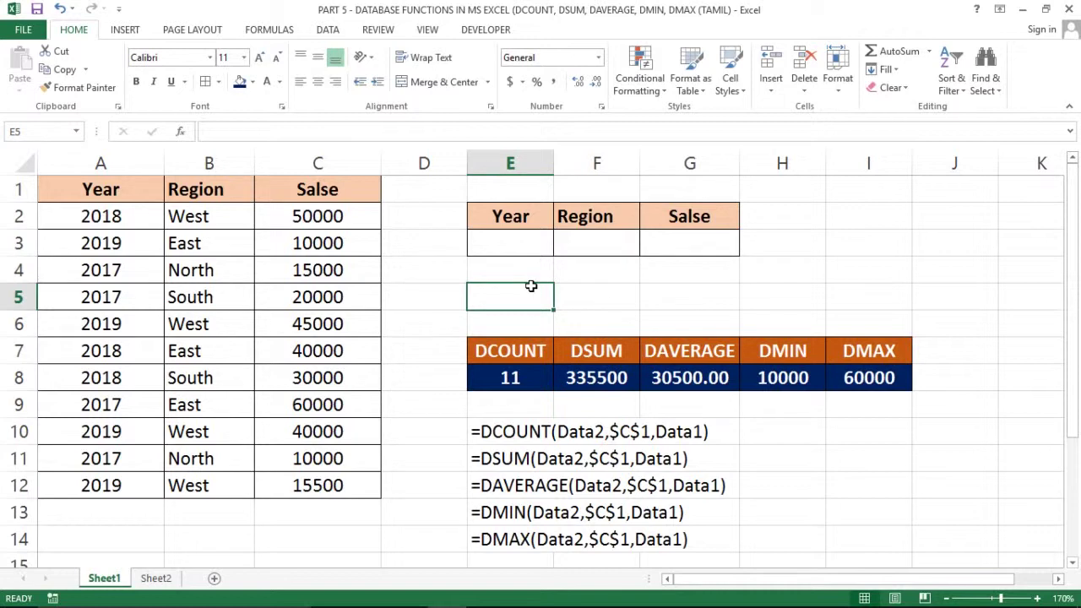
{"action": "left_click", "coordinate": [519, 353]}
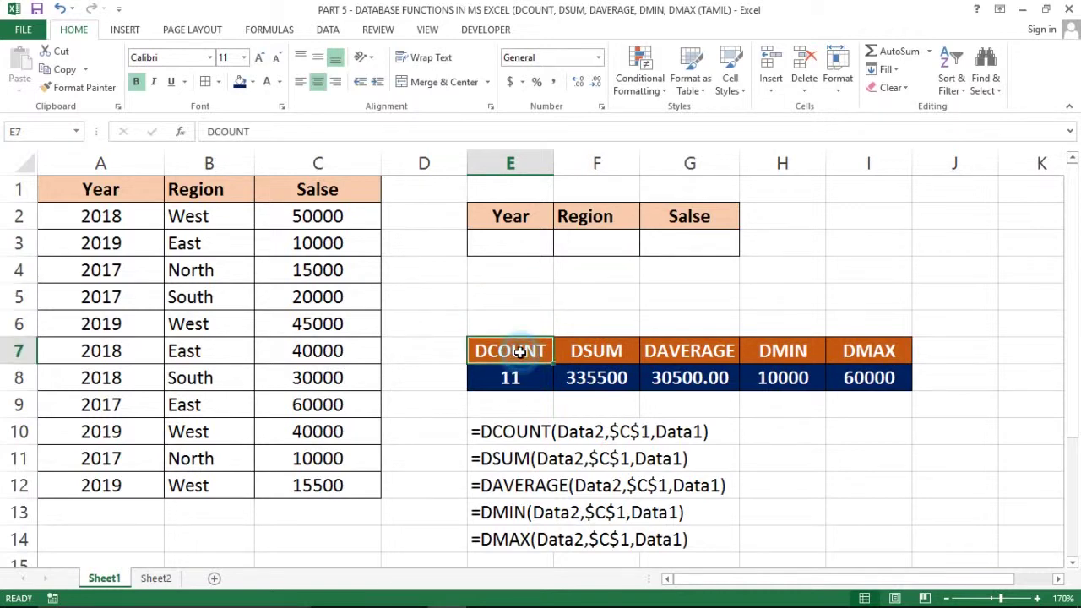
{"action": "key", "text": "shift+Right"}
{"action": "key", "text": "shift+Right"}
{"action": "key", "text": "shift+Right"}
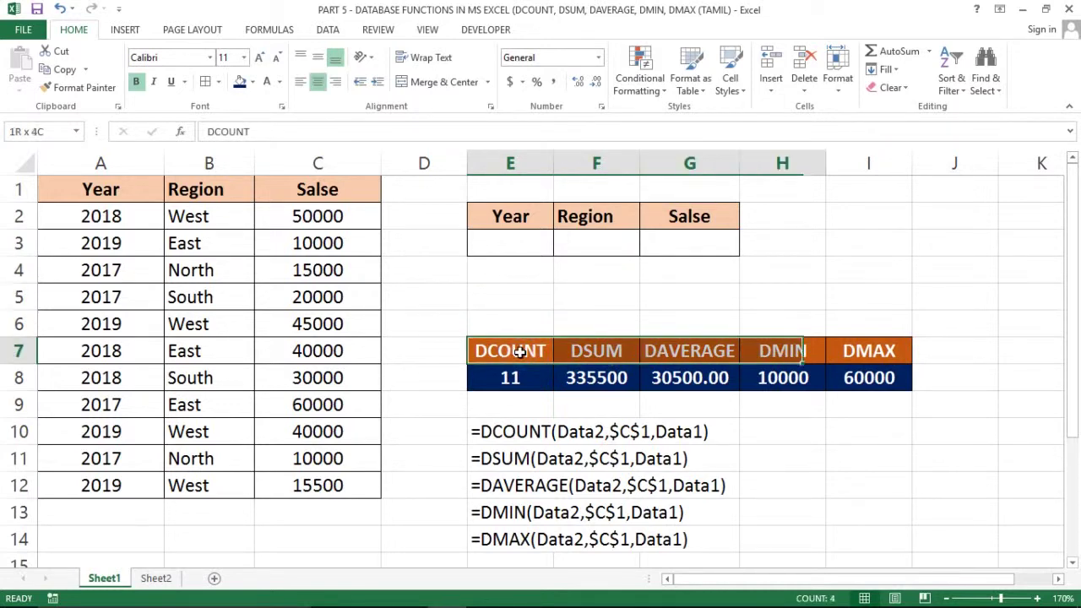
{"action": "key", "text": "shift+Right"}
{"action": "key", "text": "shift+Right"}
{"action": "key", "text": "shift+Down"}
{"action": "key", "text": "shift+Left"}
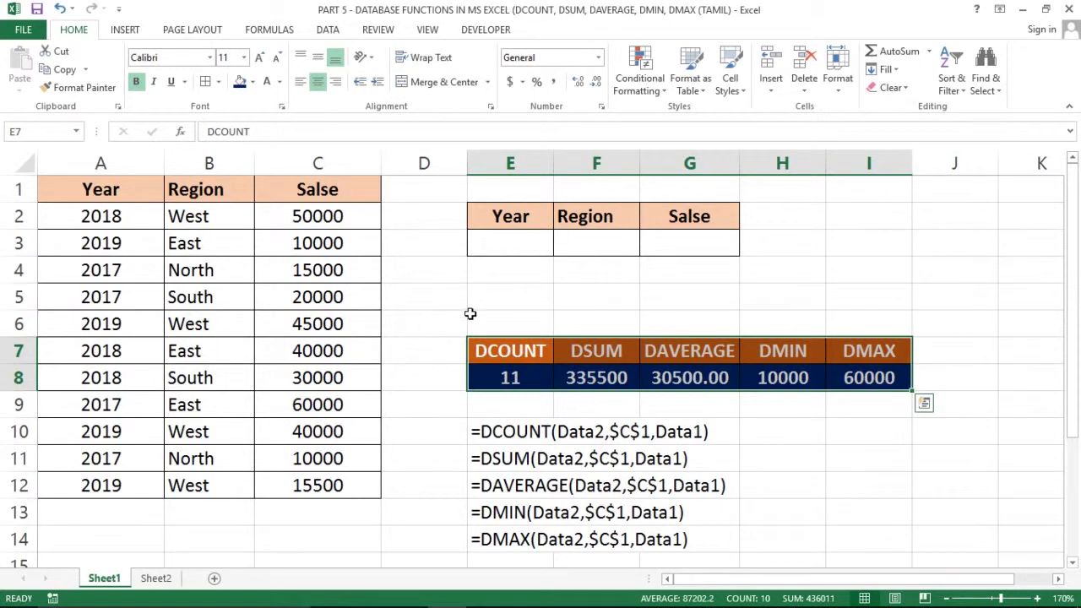
{"action": "left_click", "coordinate": [485, 307]}
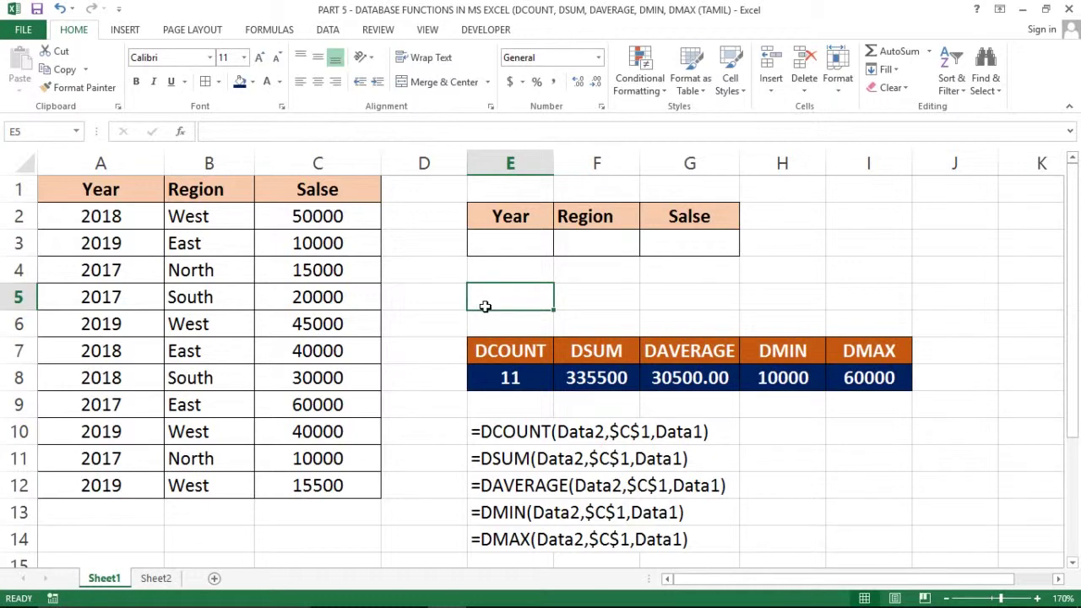
{"action": "left_click", "coordinate": [561, 302]}
{"action": "left_click", "coordinate": [521, 300]}
Review the DCOUNT, DSUM, DAVERAGE, DMIN and DMAX formula texts in E10:E14.
{"action": "left_click", "coordinate": [507, 429]}
{"action": "left_click", "coordinate": [494, 456]}
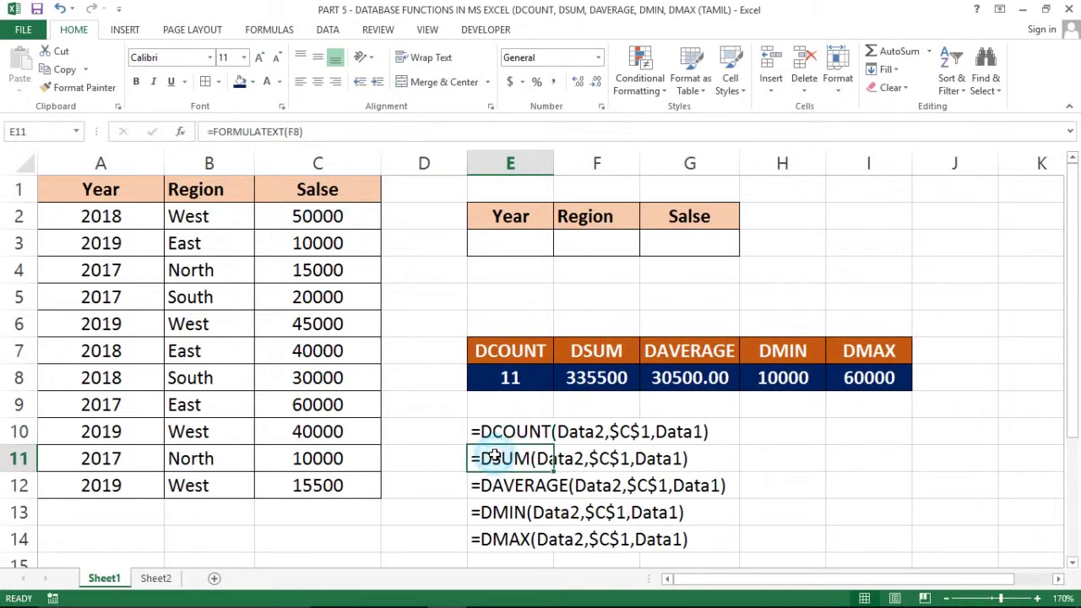
{"action": "left_click", "coordinate": [490, 483]}
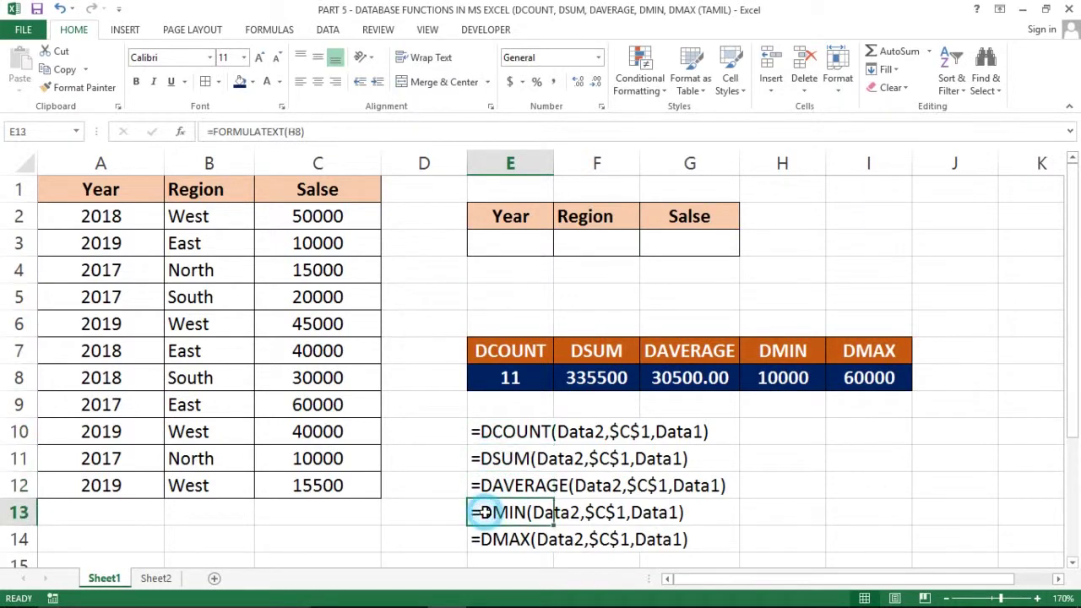
{"action": "left_click", "coordinate": [486, 513]}
{"action": "left_click", "coordinate": [487, 539]}
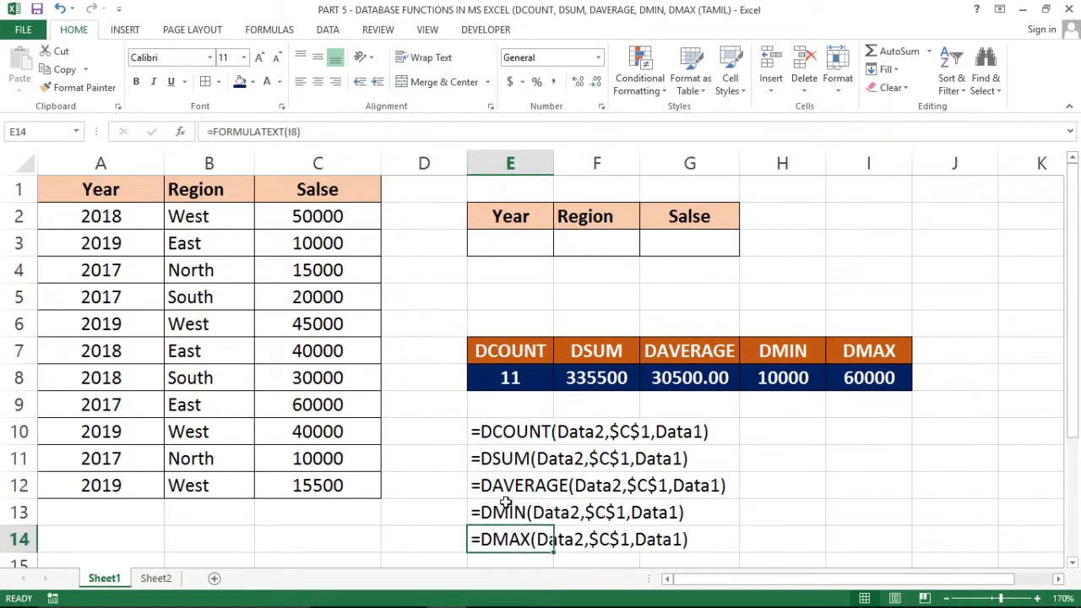
{"action": "left_click", "coordinate": [496, 272]}
Select the whole Data2 table A1:C12 from the Year heading.
{"action": "left_click", "coordinate": [527, 199]}
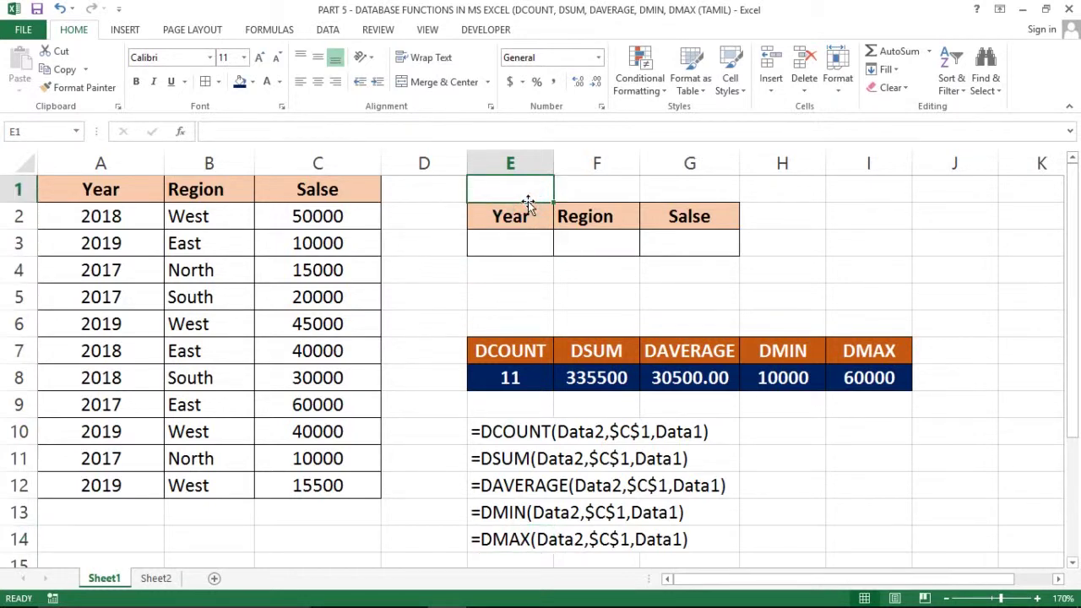
{"action": "key", "text": "Down"}
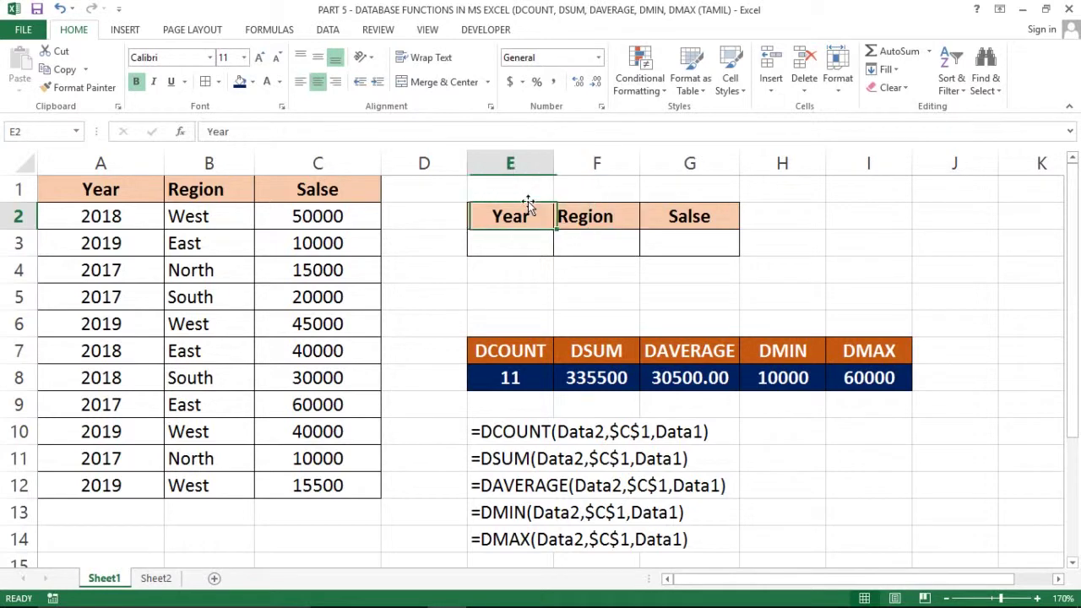
{"action": "key", "text": "shift+Down"}
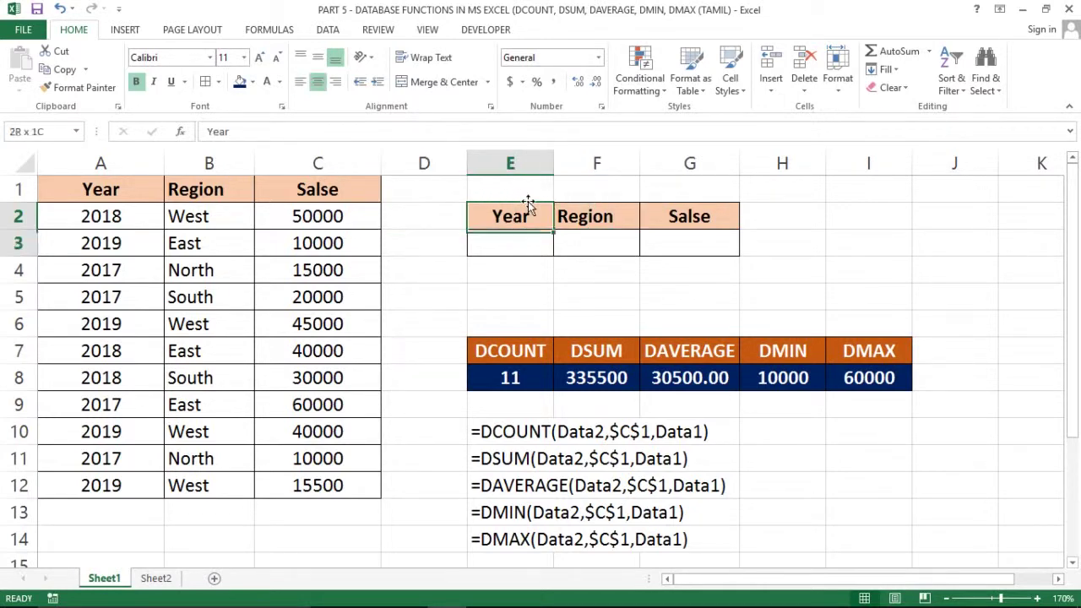
{"action": "key", "text": "shift+Right"}
{"action": "key", "text": "shift+Right"}
{"action": "key", "text": "Left"}
{"action": "key", "text": "Left"}
{"action": "key", "text": "Left"}
{"action": "key", "text": "Left"}
{"action": "key", "text": "Up"}
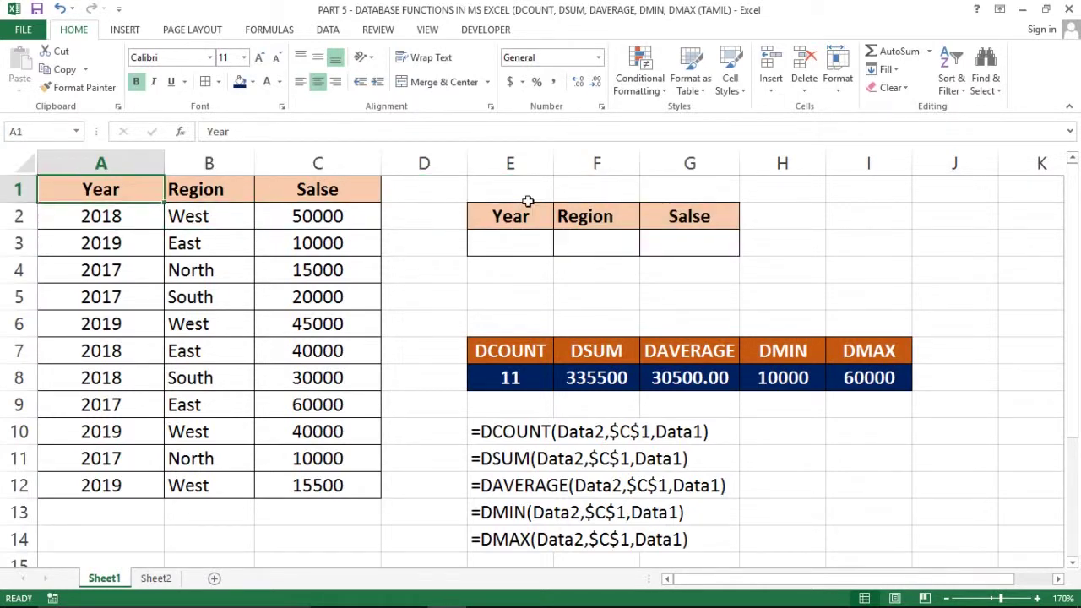
{"action": "key", "text": "ctrl+shift+Right"}
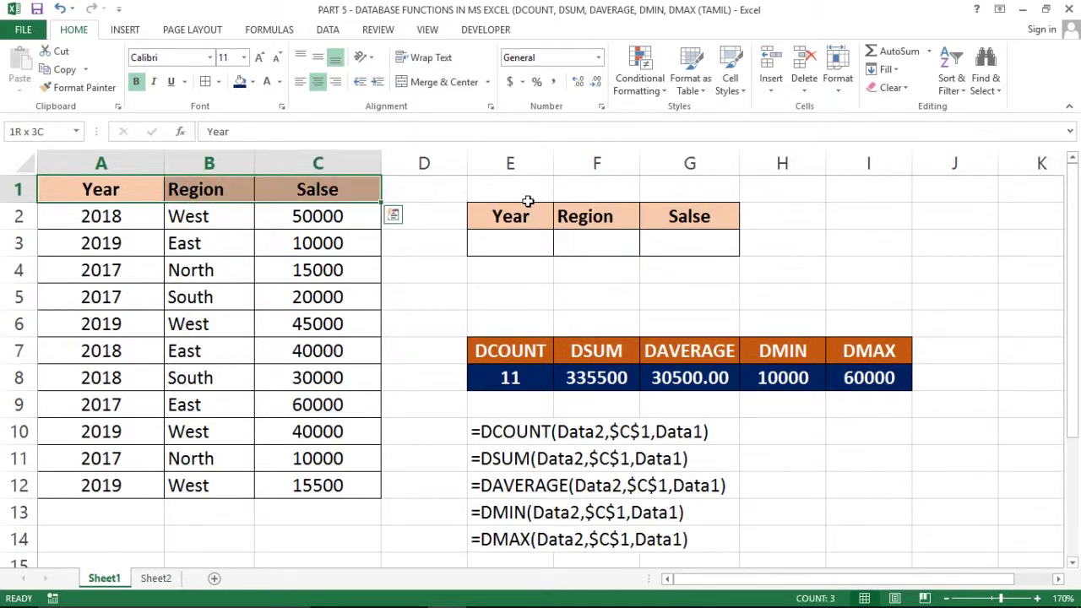
{"action": "key", "text": "ctrl+shift+Down"}
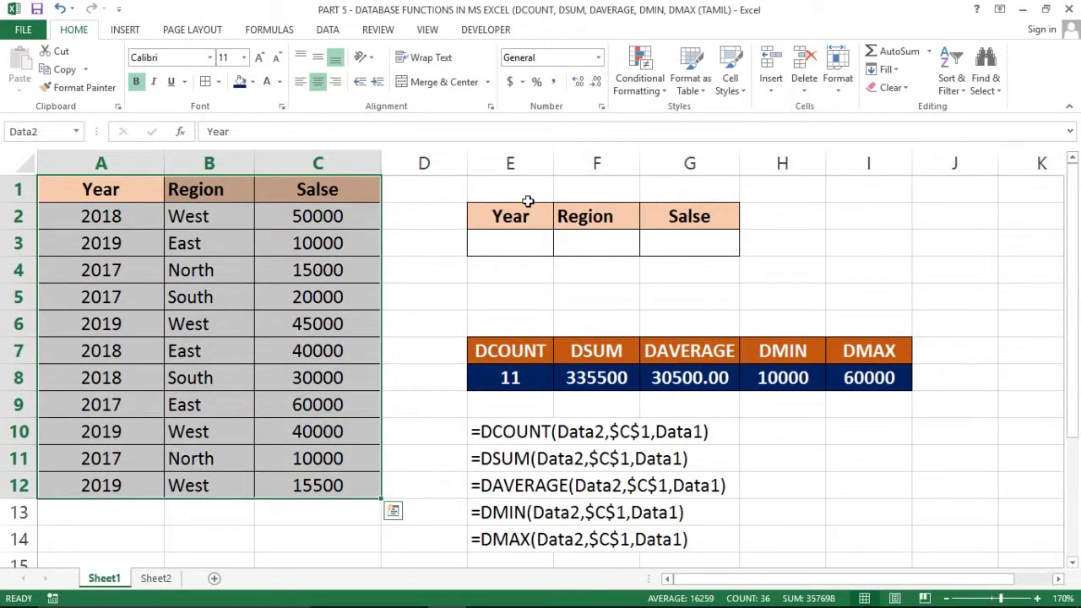
Select the criteria range E2:G3 (headings plus blank row) forming Data1.
{"action": "left_click", "coordinate": [321, 189]}
{"action": "left_click", "coordinate": [528, 204]}
{"action": "key", "text": "shift+Right"}
{"action": "key", "text": "shift+Right"}
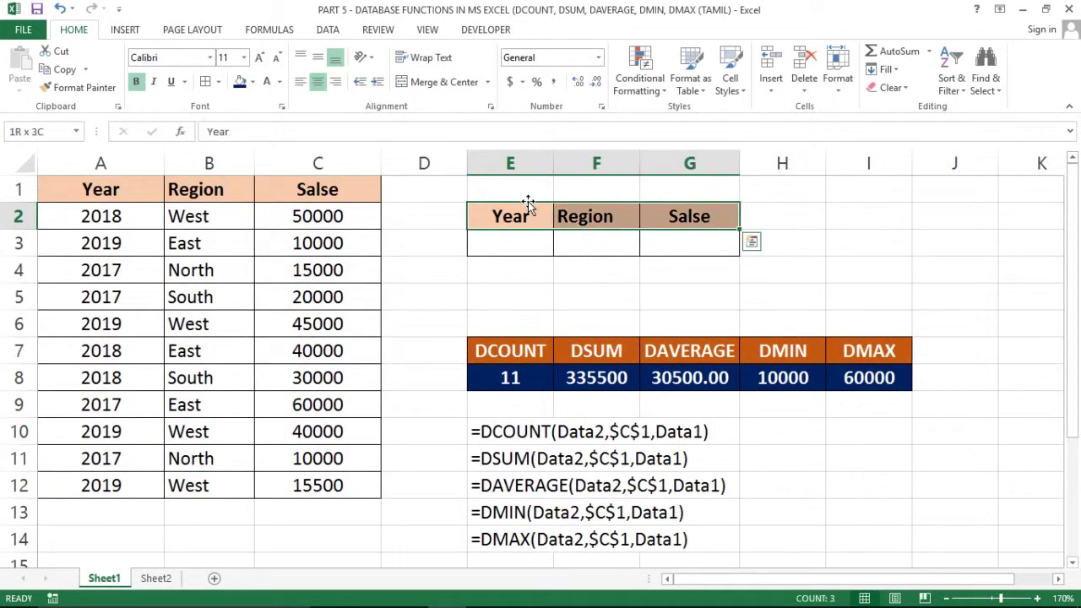
{"action": "key", "text": "shift+Down"}
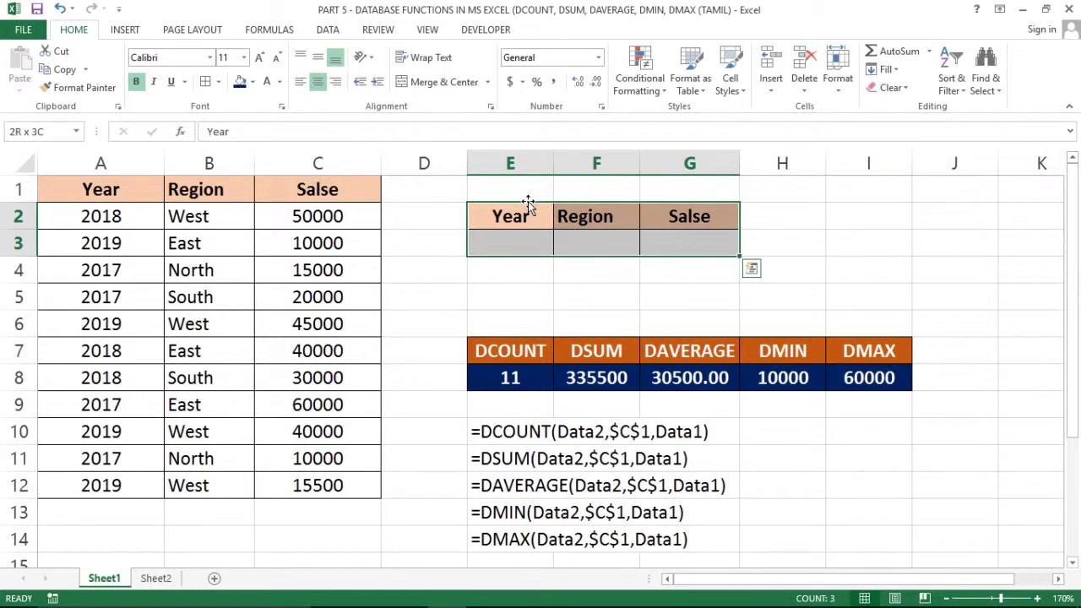
Step through the five D-function result values in E8:I8.
{"action": "left_click", "coordinate": [503, 381]}
{"action": "key", "text": "shift+Right"}
{"action": "key", "text": "shift+Right"}
{"action": "key", "text": "shift+Right"}
{"action": "key", "text": "shift+Right"}
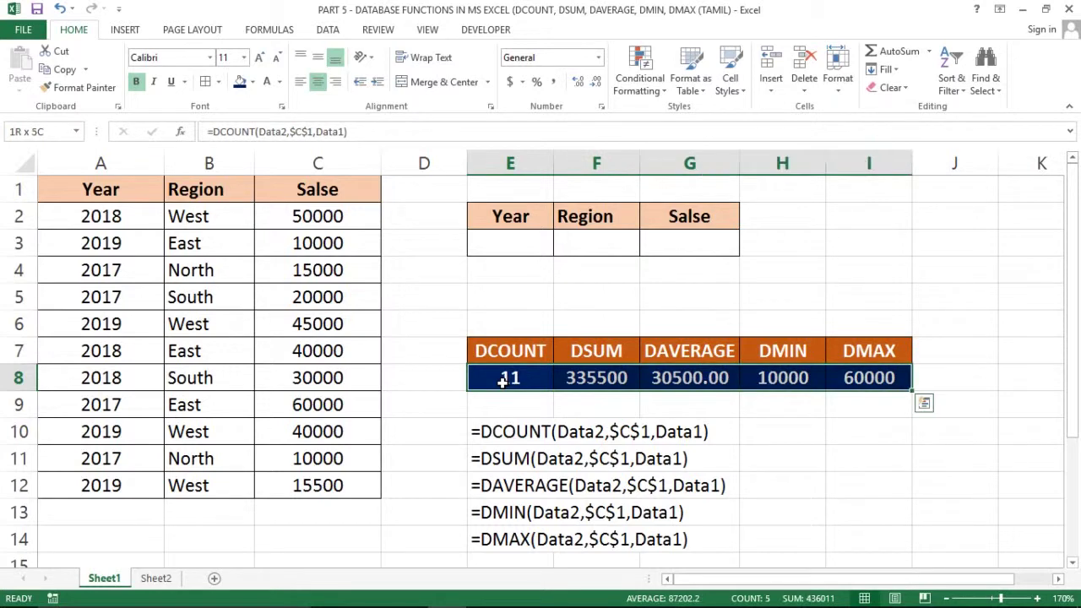
{"action": "key", "text": "shift+Left"}
{"action": "key", "text": "shift+Left"}
{"action": "key", "text": "shift+Left"}
{"action": "key", "text": "shift+Left"}
{"action": "key", "text": "Up"}
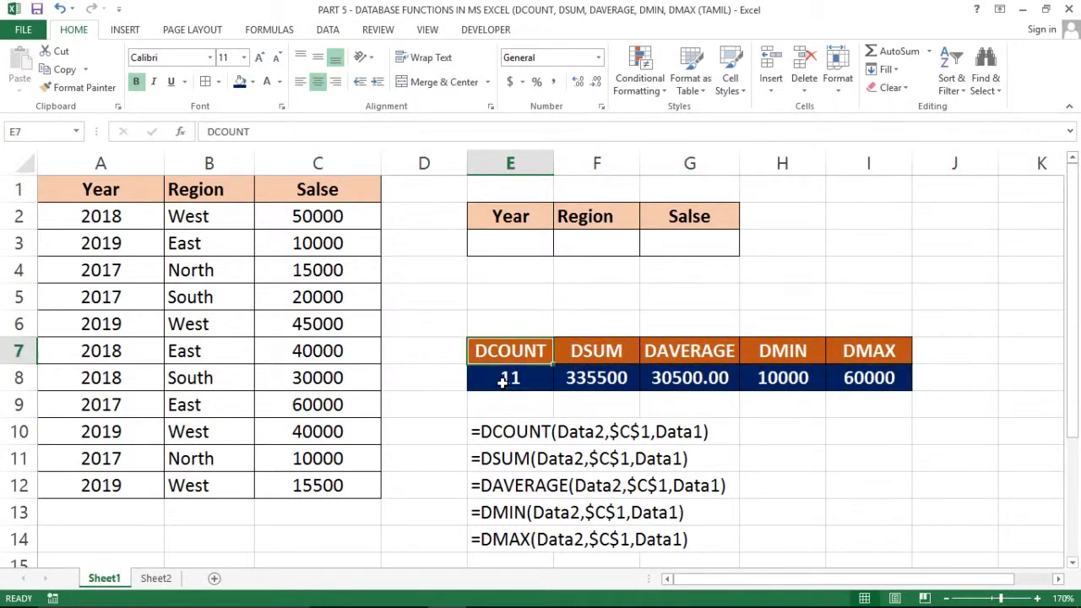
{"action": "key", "text": "Down"}
{"action": "key", "text": "Right"}
{"action": "key", "text": "Right"}
{"action": "key", "text": "Right"}
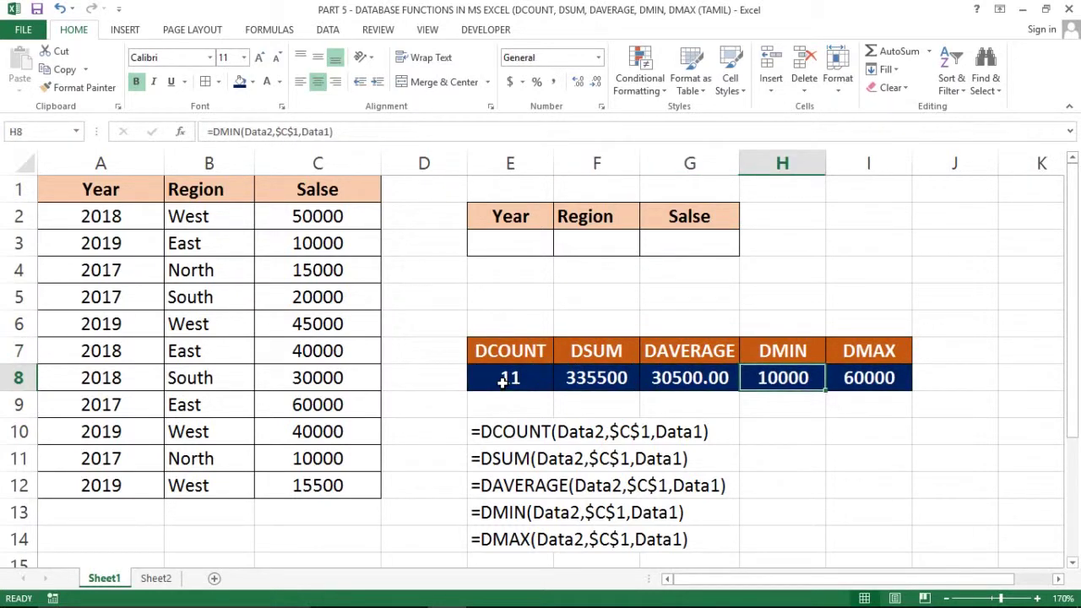
{"action": "key", "text": "Right"}
{"action": "key", "text": "Left"}
{"action": "key", "text": "Left"}
{"action": "key", "text": "Left"}
{"action": "key", "text": "Left"}
{"action": "key", "text": "Left"}
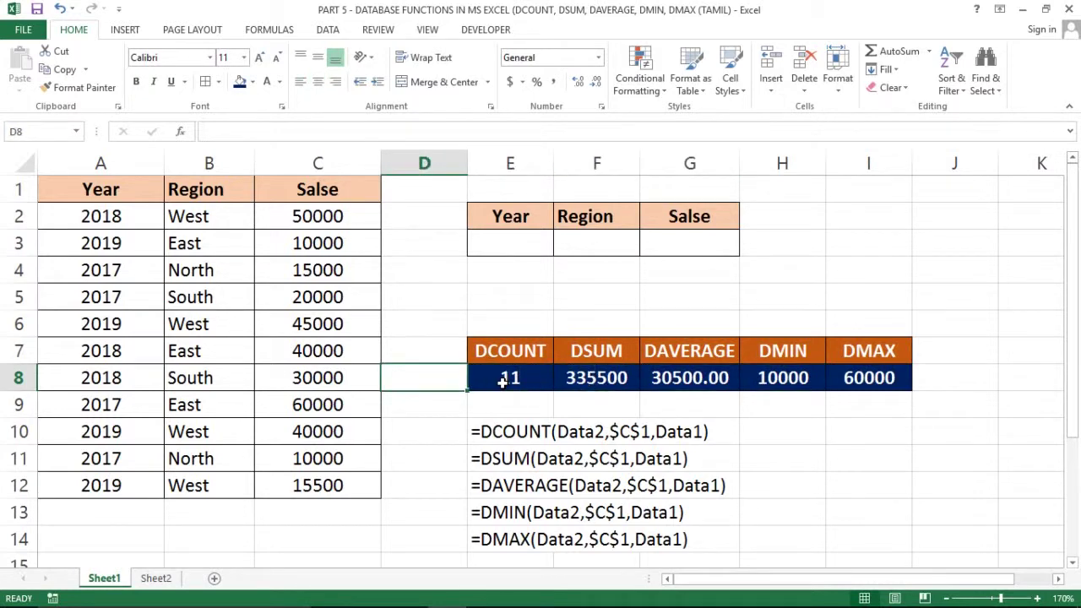
{"action": "key", "text": "Up"}
{"action": "key", "text": "Up"}
Open Insert Function for West cell B2 with the Database category selected.
{"action": "left_click", "coordinate": [217, 194]}
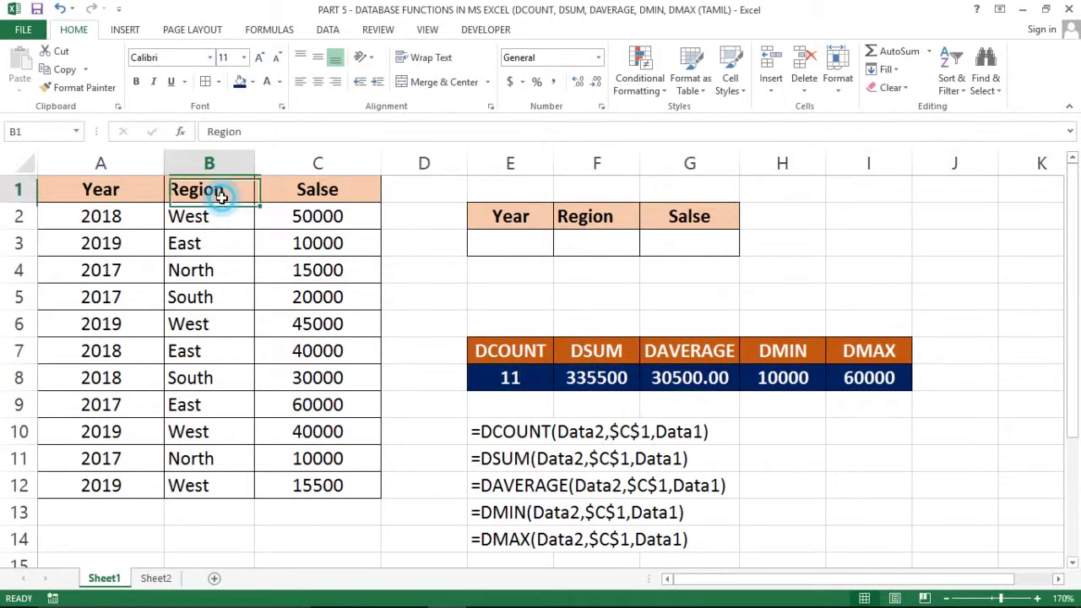
{"action": "left_click", "coordinate": [211, 227]}
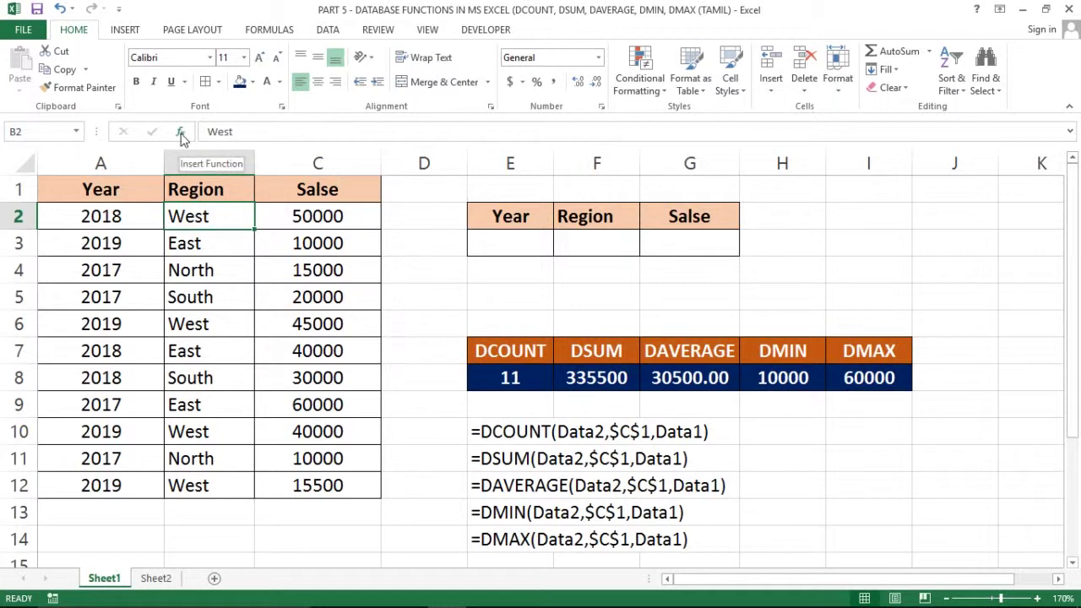
{"action": "left_click", "coordinate": [181, 133]}
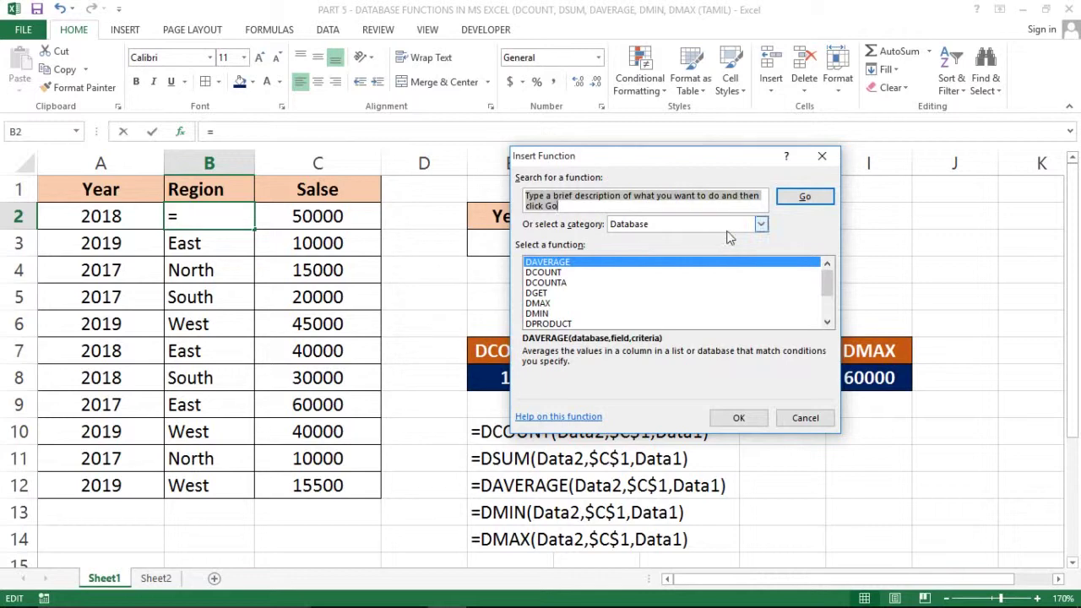
{"action": "left_click", "coordinate": [761, 224]}
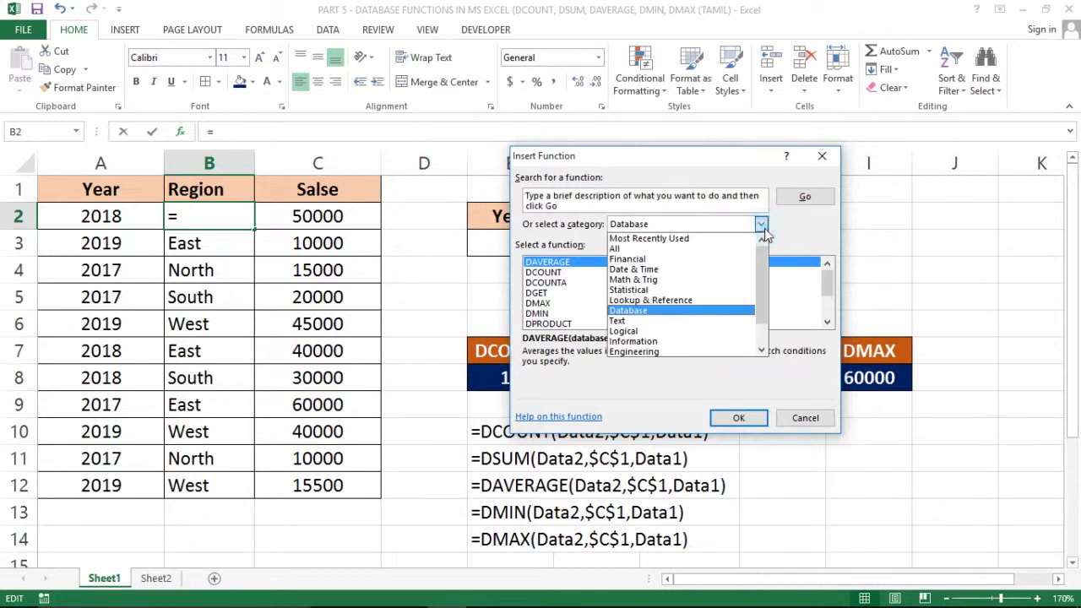
{"action": "left_click", "coordinate": [629, 313]}
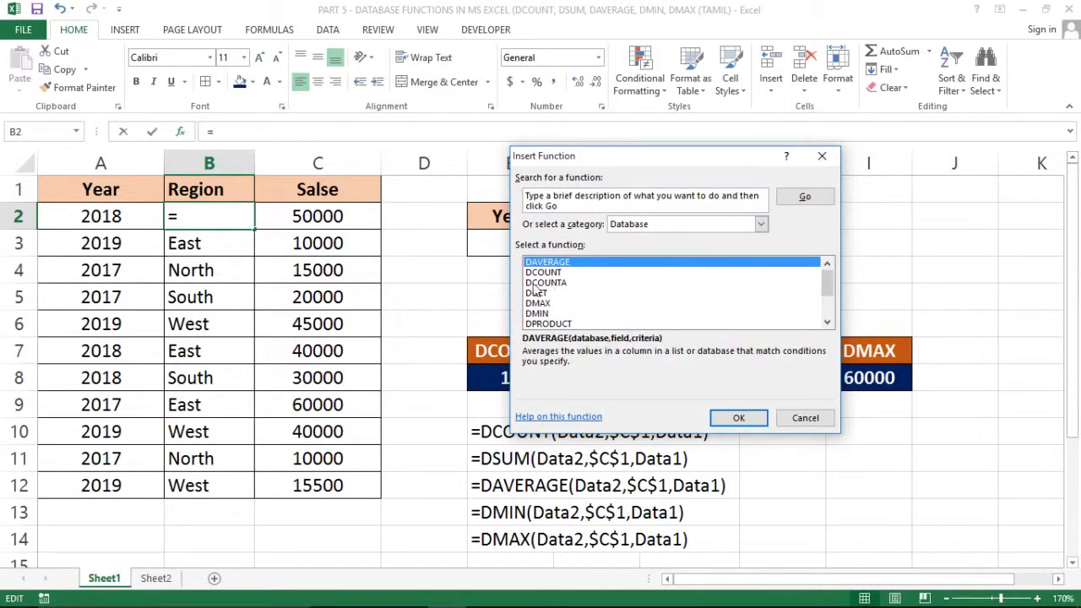
Scroll the Database function list from DAVERAGE through DVARP.
{"action": "left_click", "coordinate": [826, 322]}
{"action": "left_click", "coordinate": [824, 320]}
{"action": "left_click", "coordinate": [824, 319]}
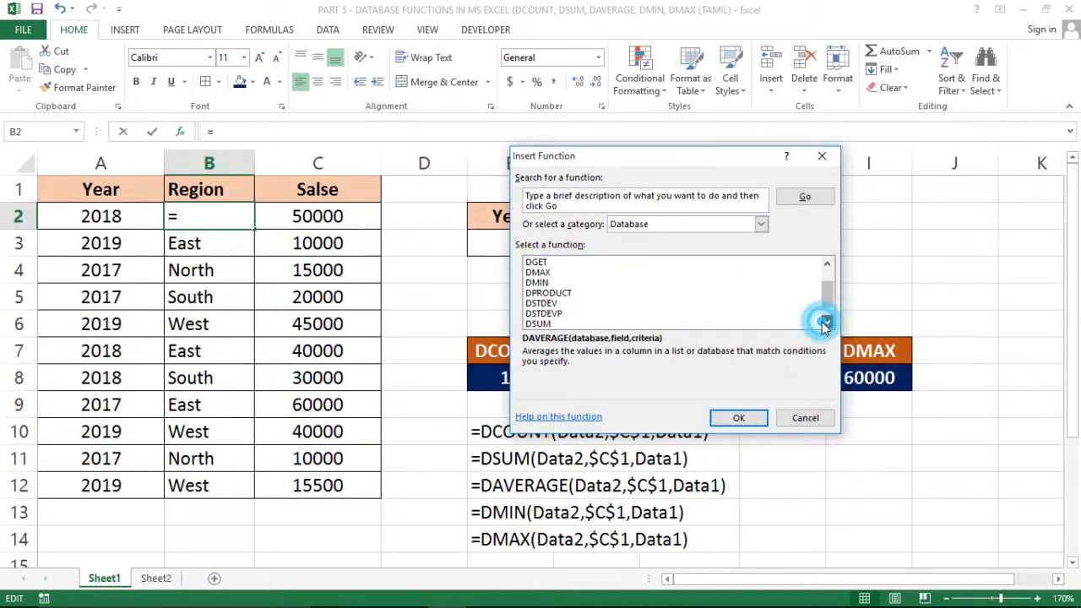
{"action": "left_click_drag", "start_coordinate": [827, 302], "coordinate": [827, 279]}
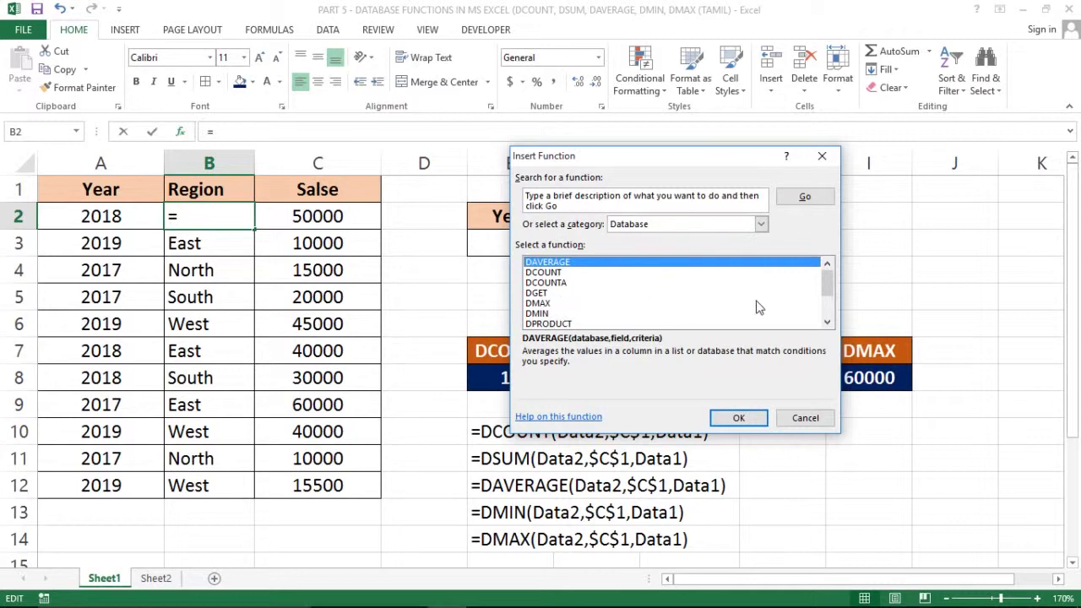
{"action": "left_click_drag", "start_coordinate": [832, 285], "coordinate": [829, 302]}
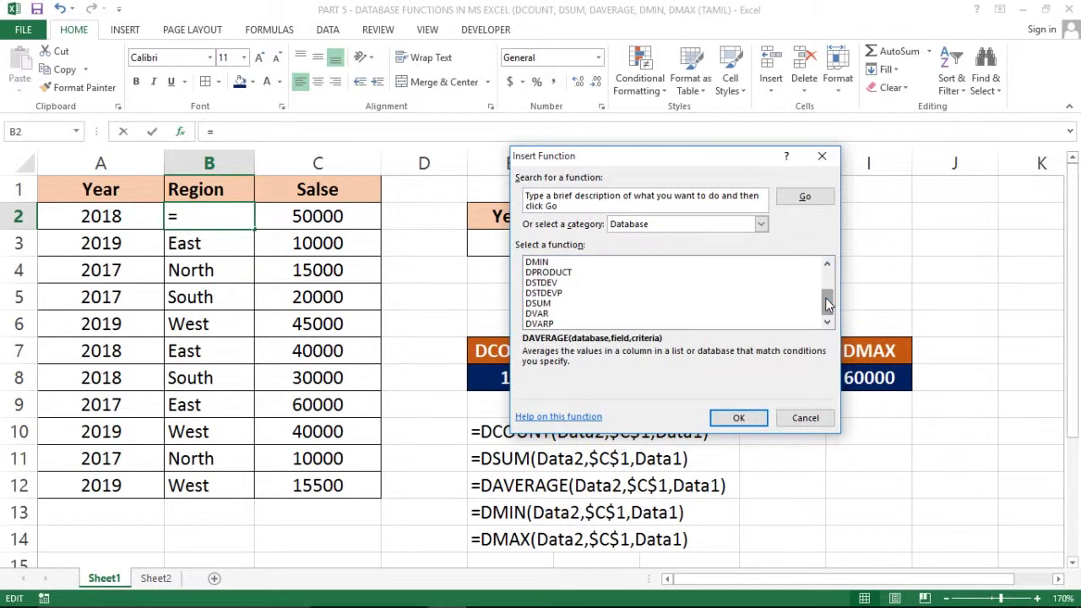
{"action": "left_click", "coordinate": [785, 420]}
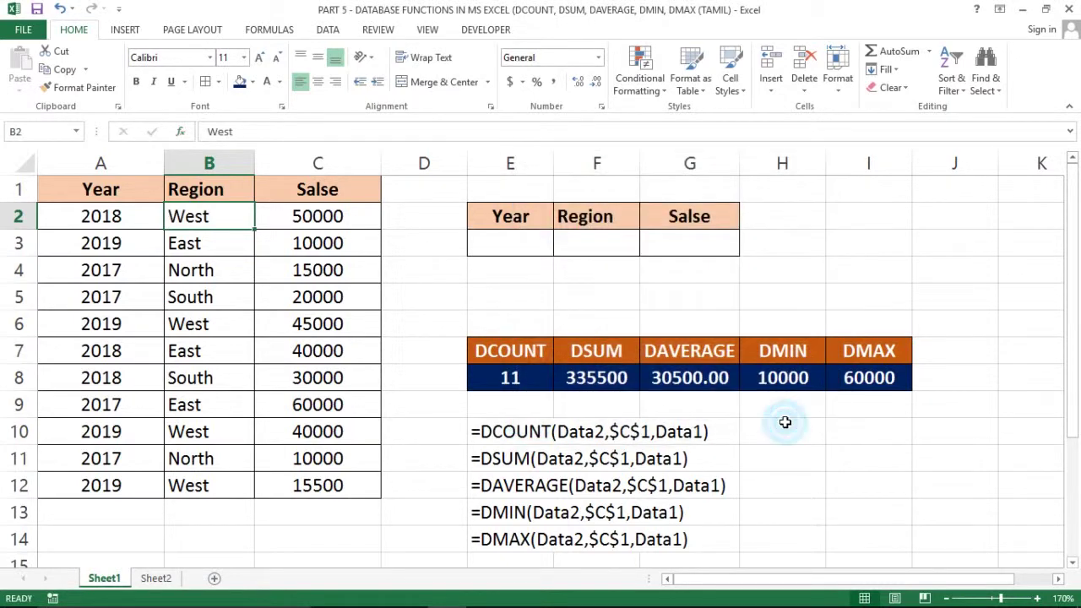
{"action": "left_click", "coordinate": [634, 383]}
{"action": "left_click", "coordinate": [507, 297]}
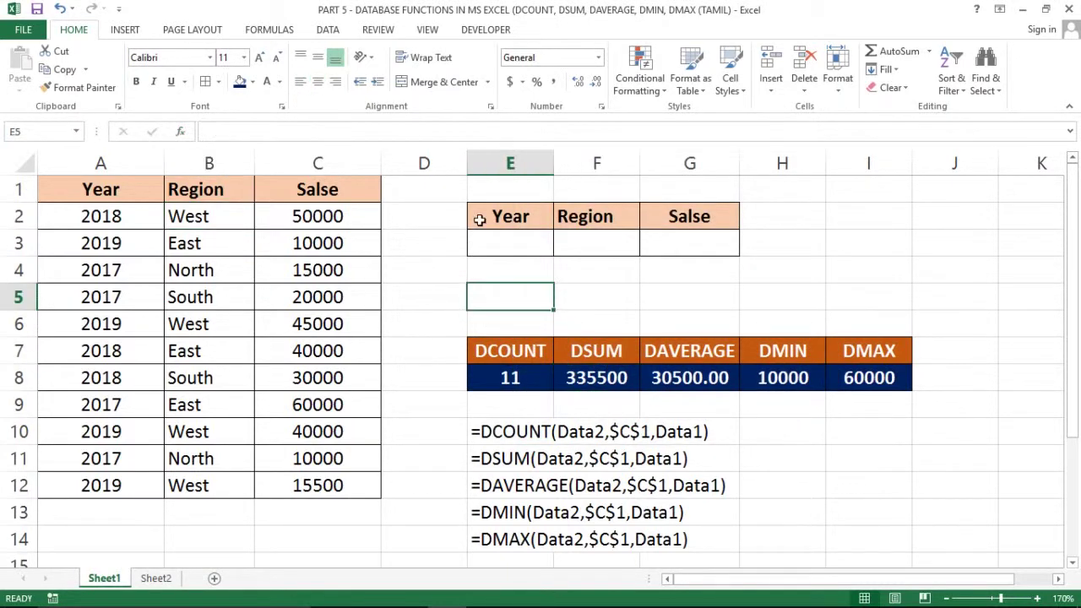
{"action": "left_click", "coordinate": [501, 237]}
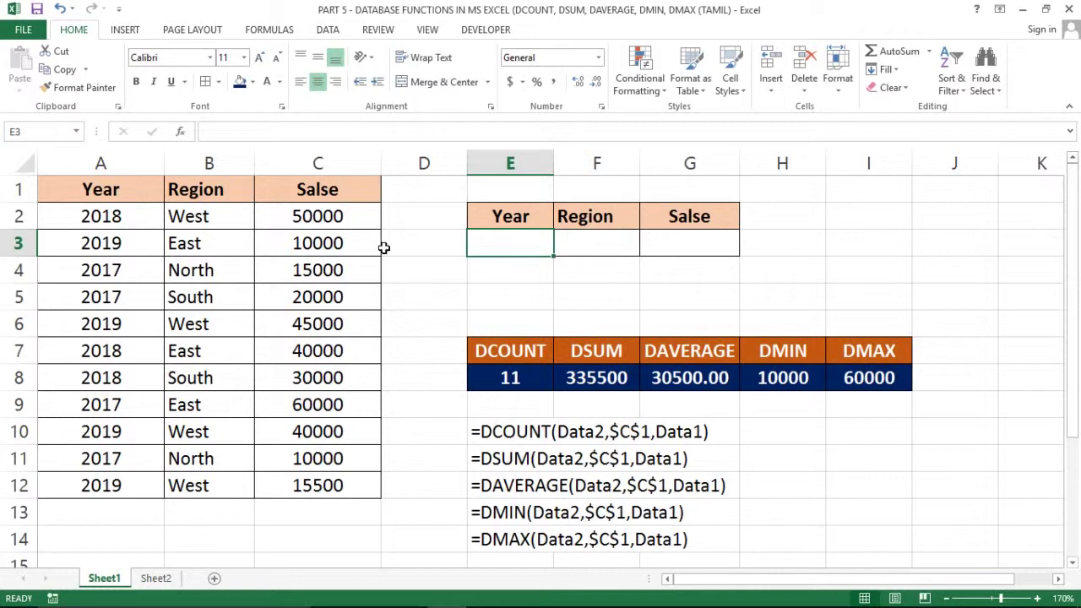
{"action": "left_click", "coordinate": [498, 285]}
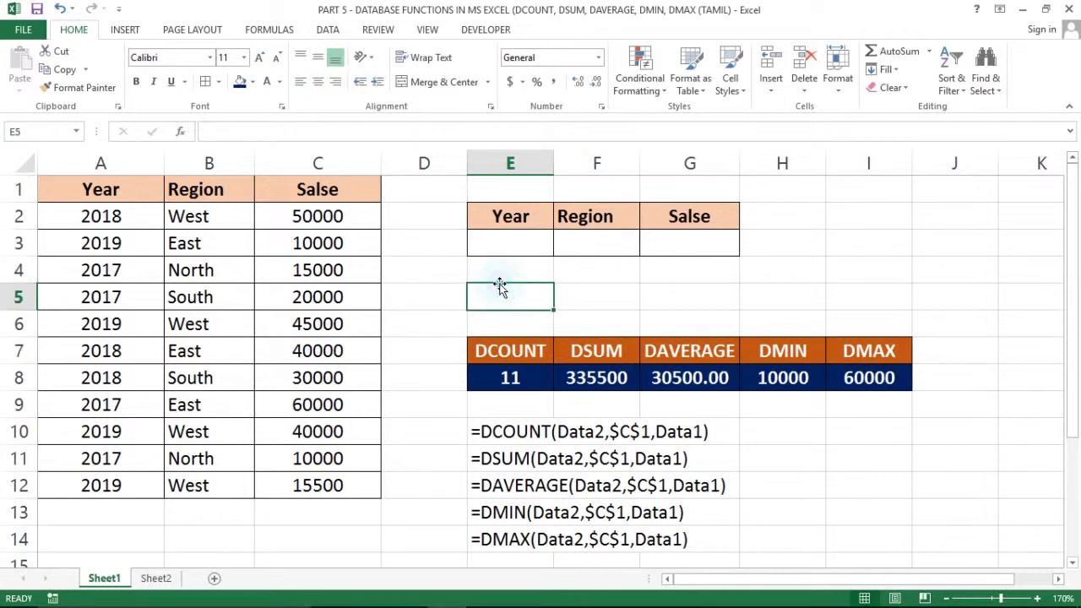
{"action": "left_click", "coordinate": [525, 243]}
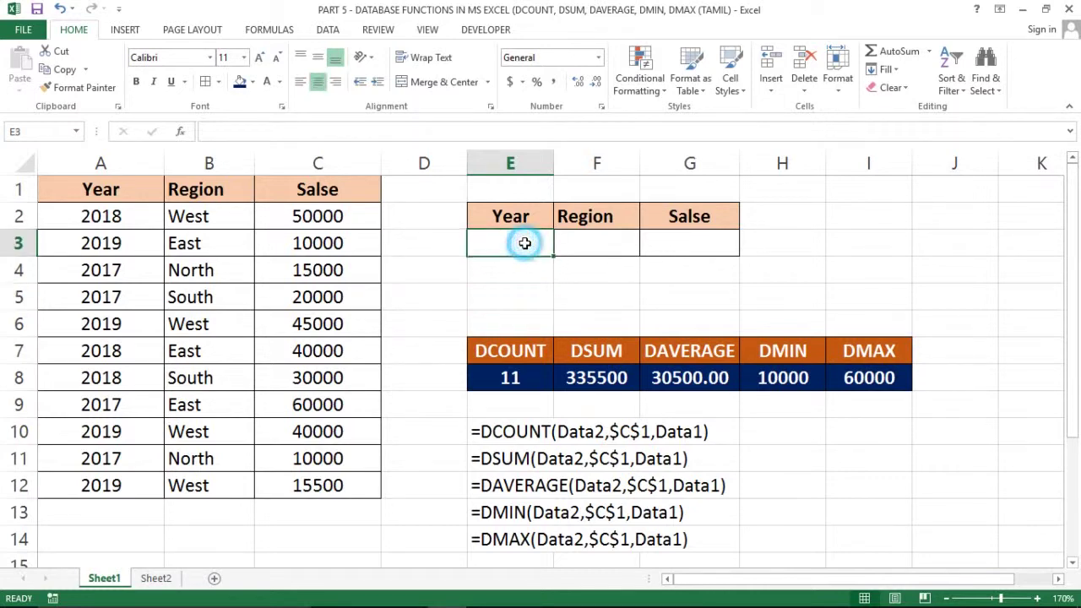
{"action": "left_click", "coordinate": [499, 379]}
{"action": "key", "text": "Right"}
{"action": "key", "text": "Right"}
{"action": "key", "text": "Left"}
{"action": "key", "text": "Left"}
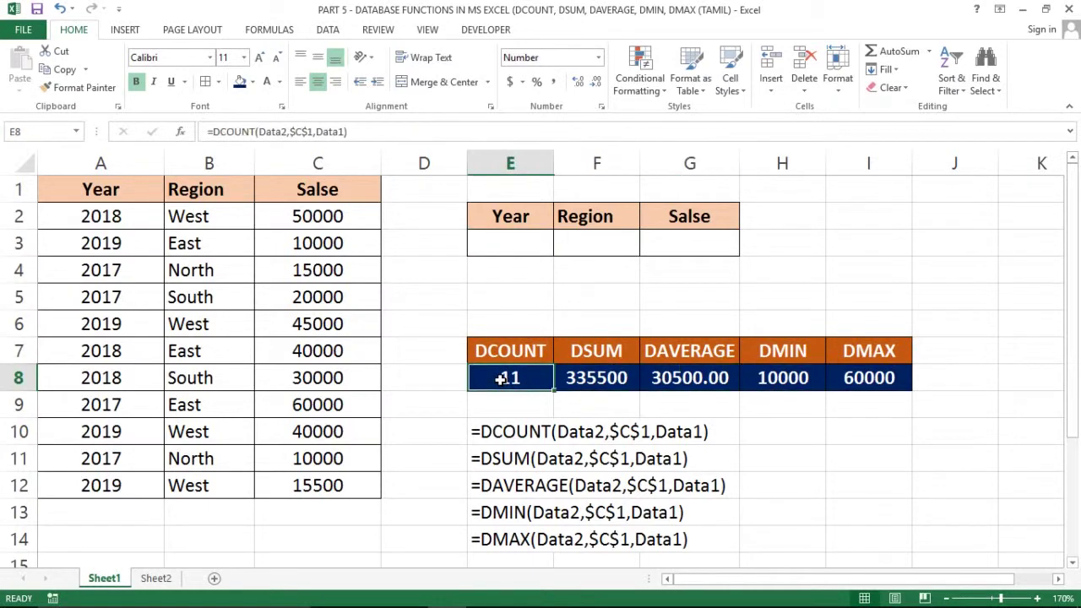
{"action": "key", "text": "Right"}
{"action": "key", "text": "Left"}
{"action": "key", "text": "F2"}
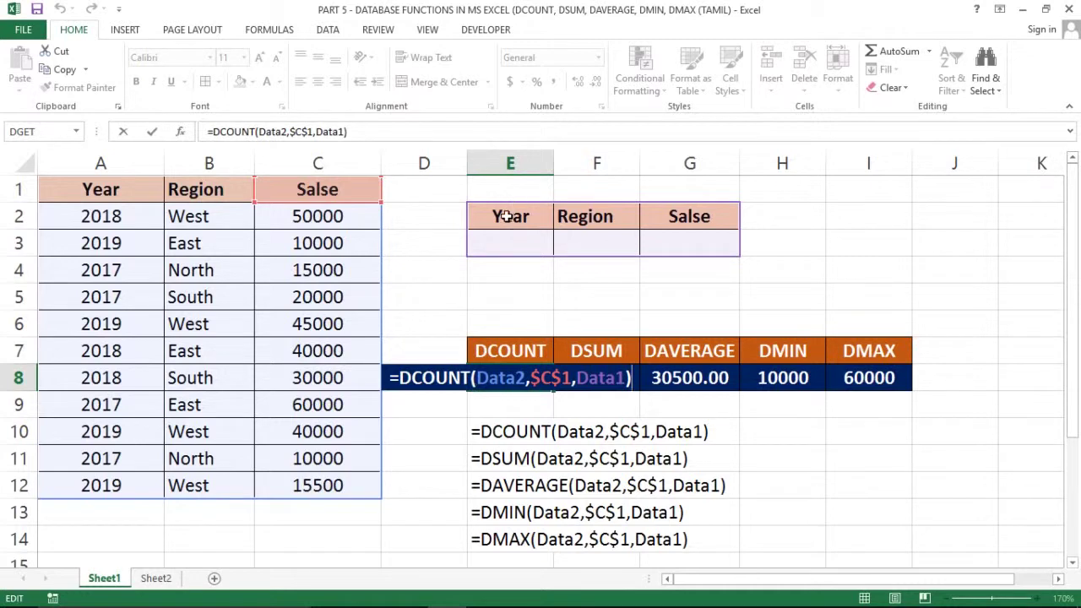
{"action": "key", "text": "Escape"}
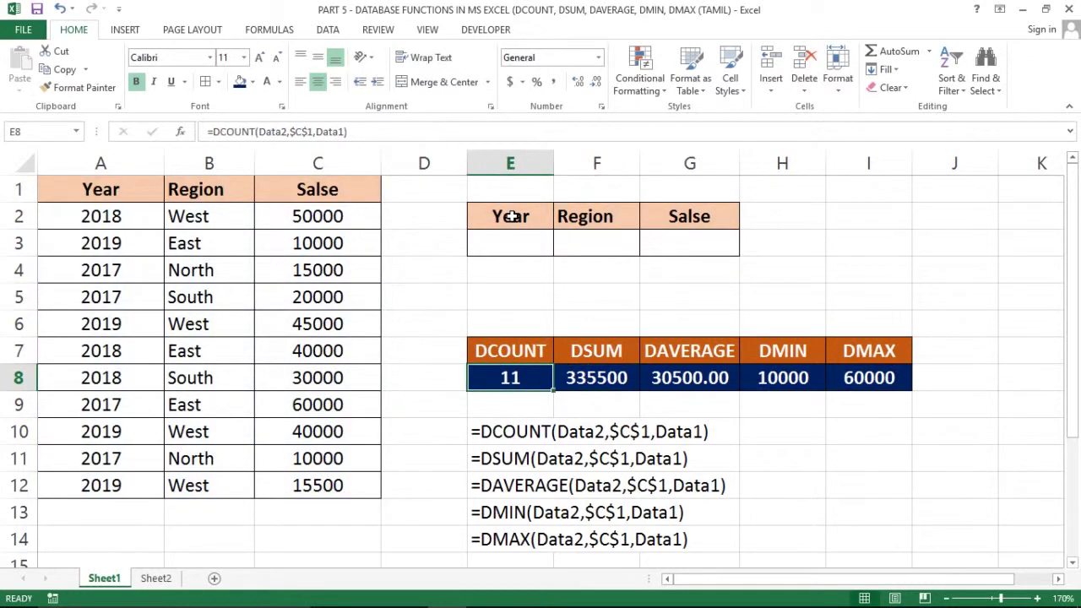
{"action": "key", "text": "Up"}
{"action": "key", "text": "Up"}
{"action": "key", "text": "Up"}
{"action": "key", "text": "Up"}
{"action": "key", "text": "Up"}
{"action": "key", "text": "Up"}
{"action": "key", "text": "shift+Right"}
{"action": "key", "text": "shift+Right"}
{"action": "key", "text": "shift+Down"}
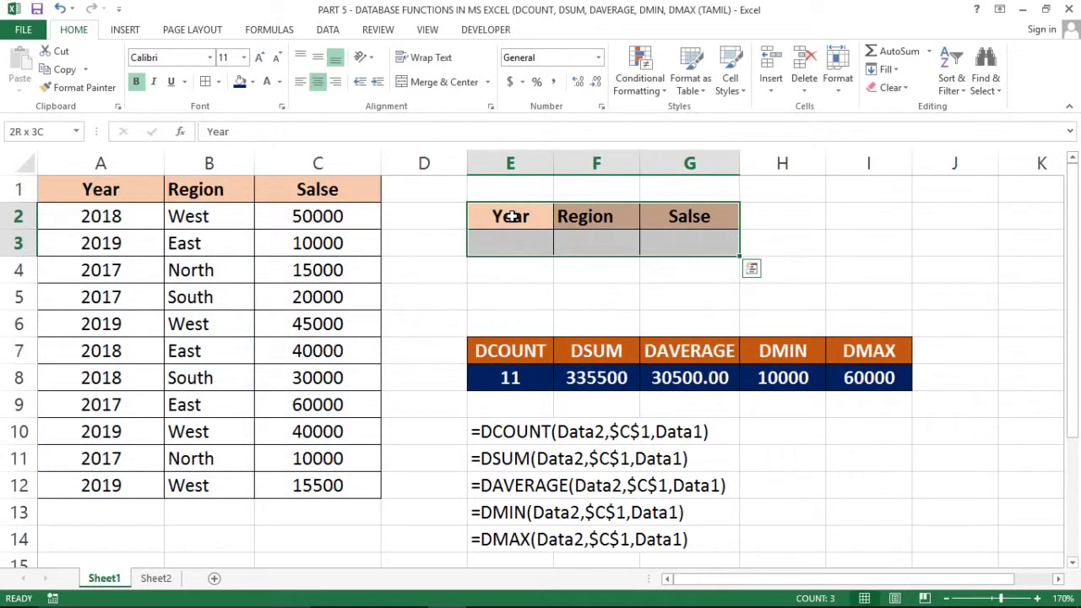
{"action": "key", "text": "Left"}
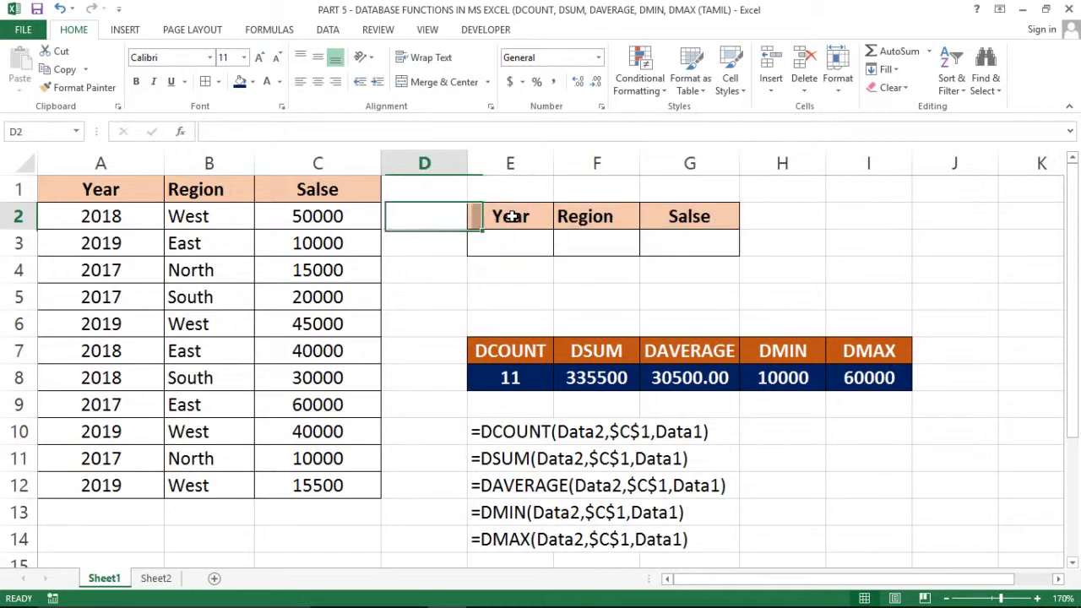
{"action": "key", "text": "Right"}
{"action": "key", "text": "shift+Down"}
{"action": "key", "text": "shift+Right"}
{"action": "key", "text": "shift+Right"}
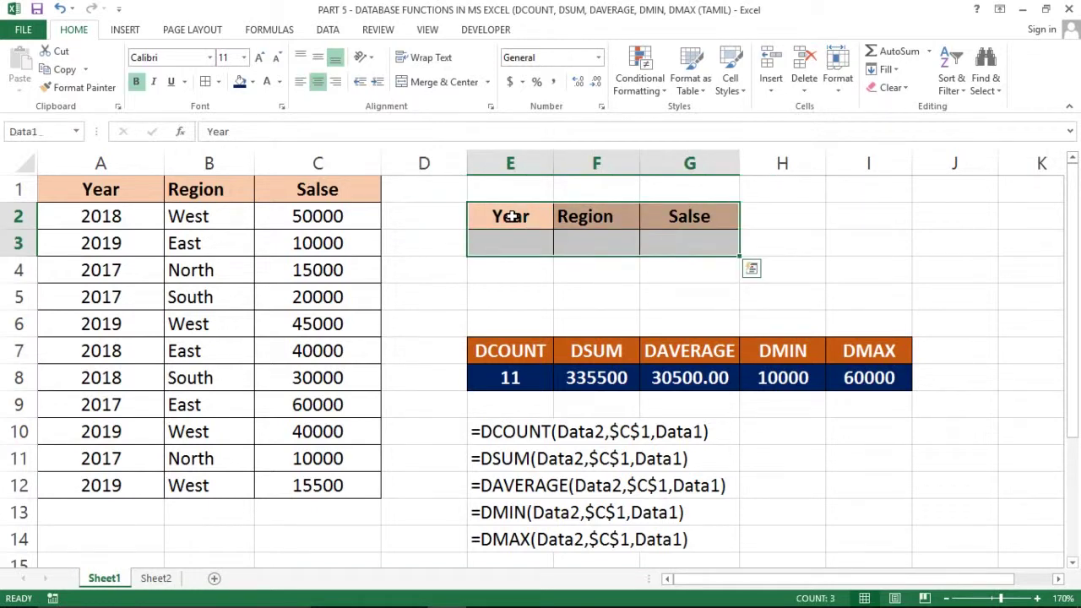
{"action": "left_click", "coordinate": [65, 193]}
{"action": "key", "text": "ctrl+shift+Right"}
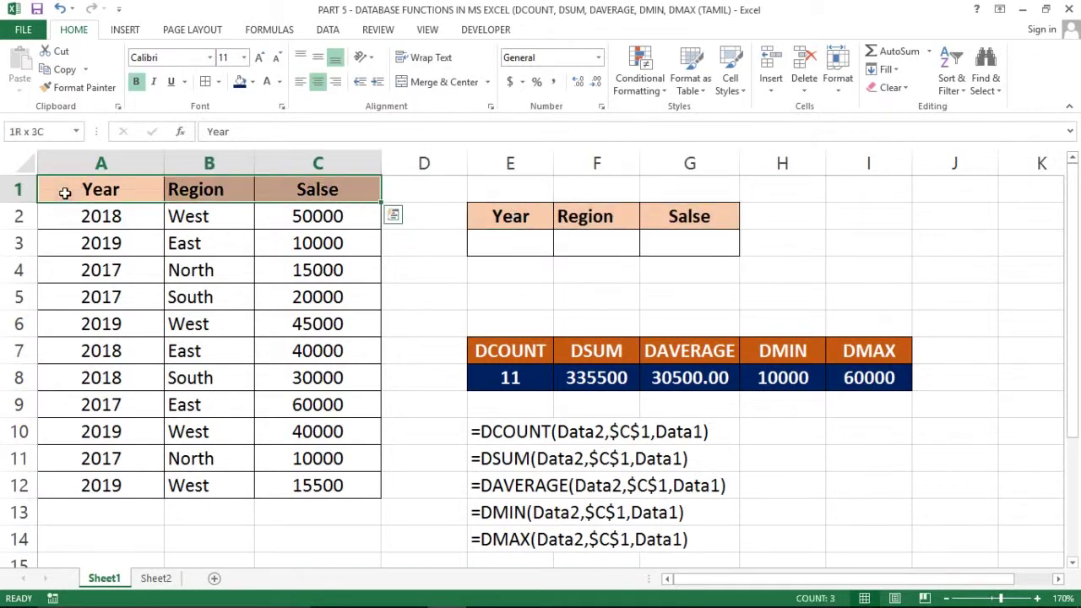
{"action": "key", "text": "ctrl+shift+Down"}
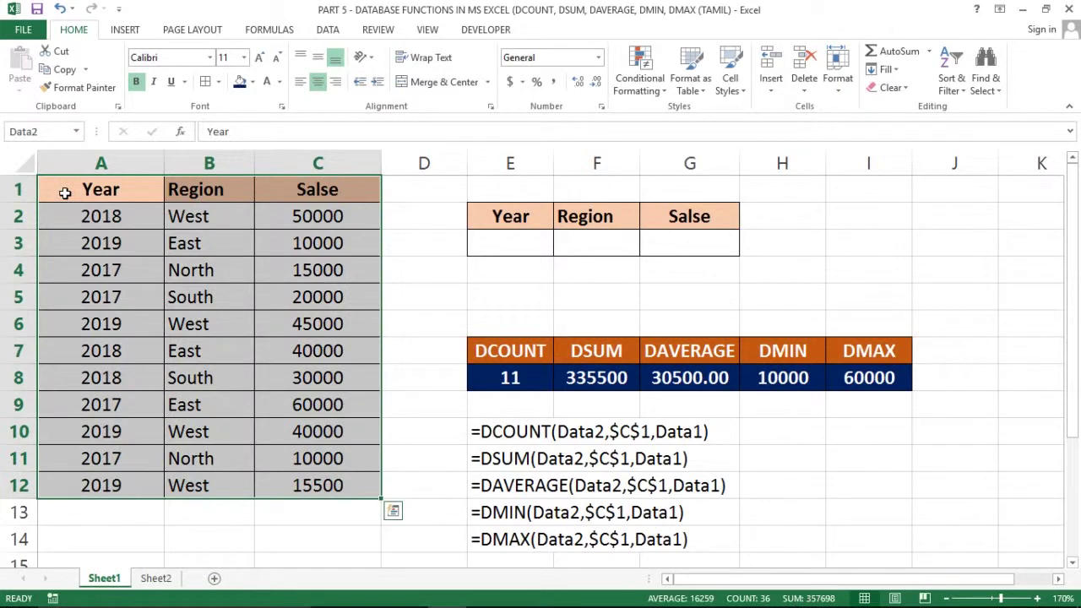
{"action": "left_click", "coordinate": [391, 303]}
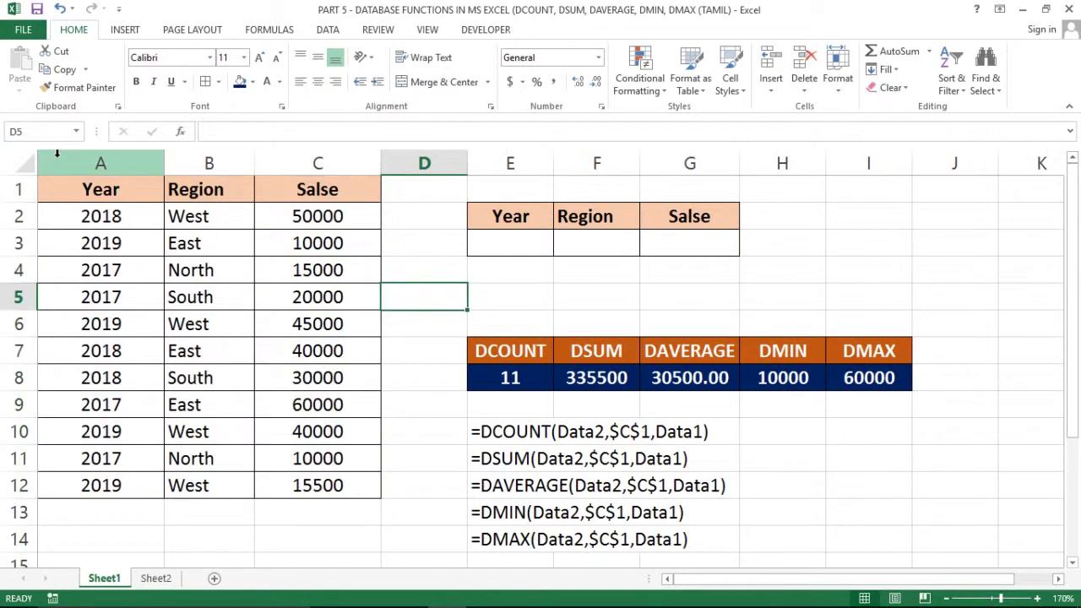
{"action": "left_click", "coordinate": [76, 131]}
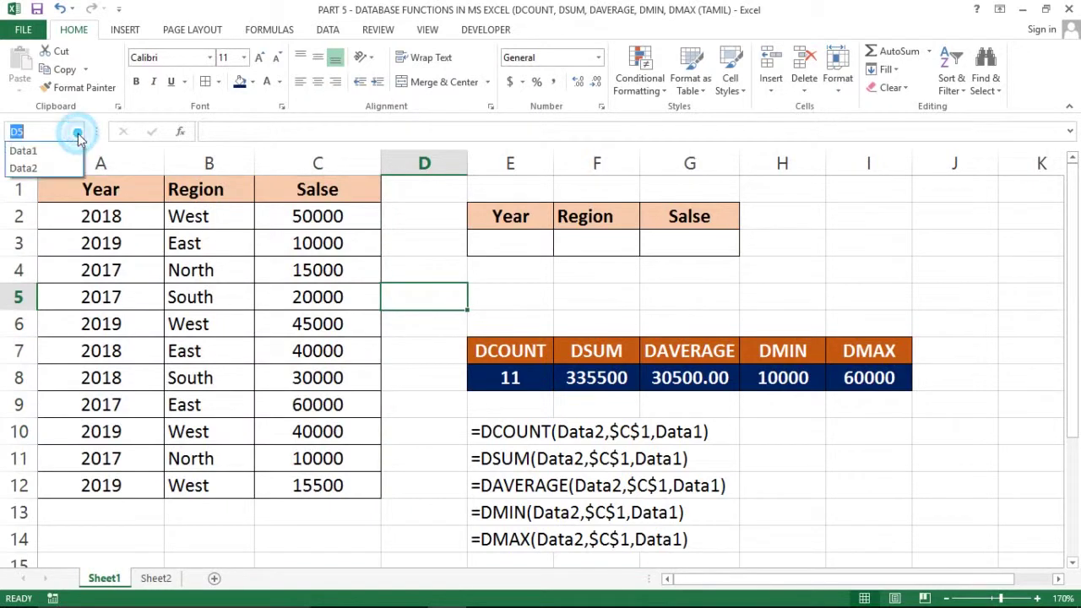
{"action": "left_click", "coordinate": [23, 152]}
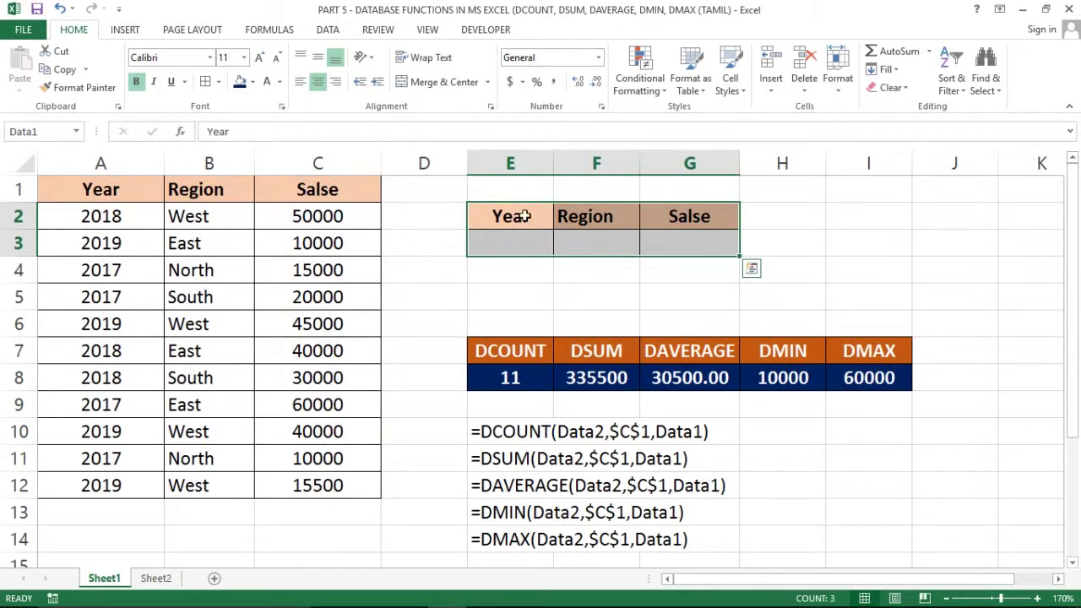
{"action": "left_click", "coordinate": [76, 132]}
{"action": "left_click", "coordinate": [29, 168]}
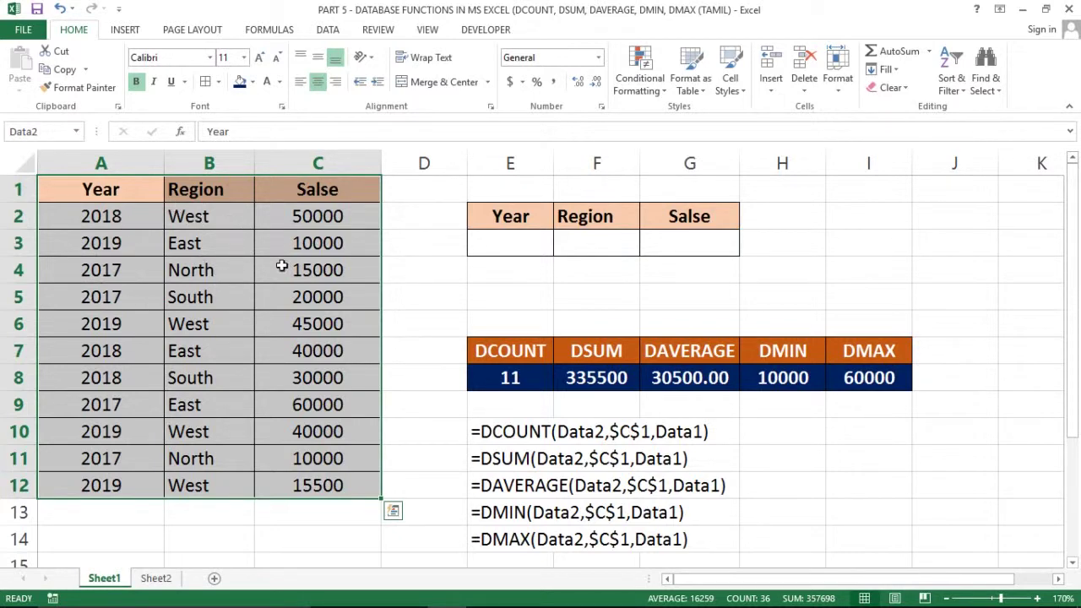
{"action": "left_click", "coordinate": [415, 241]}
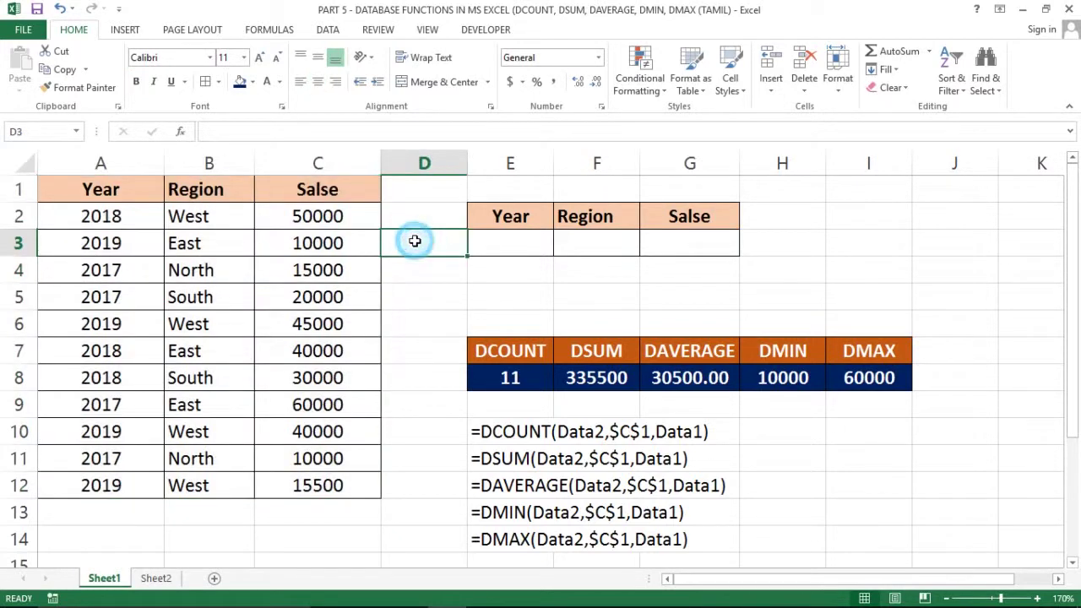
{"action": "left_click", "coordinate": [115, 187]}
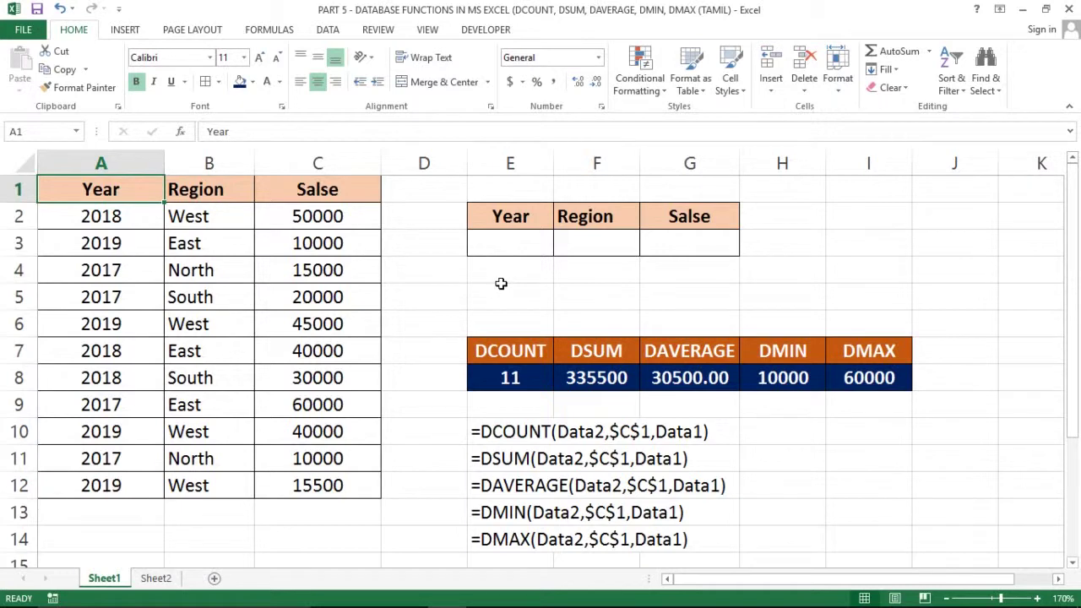
{"action": "left_click", "coordinate": [546, 378]}
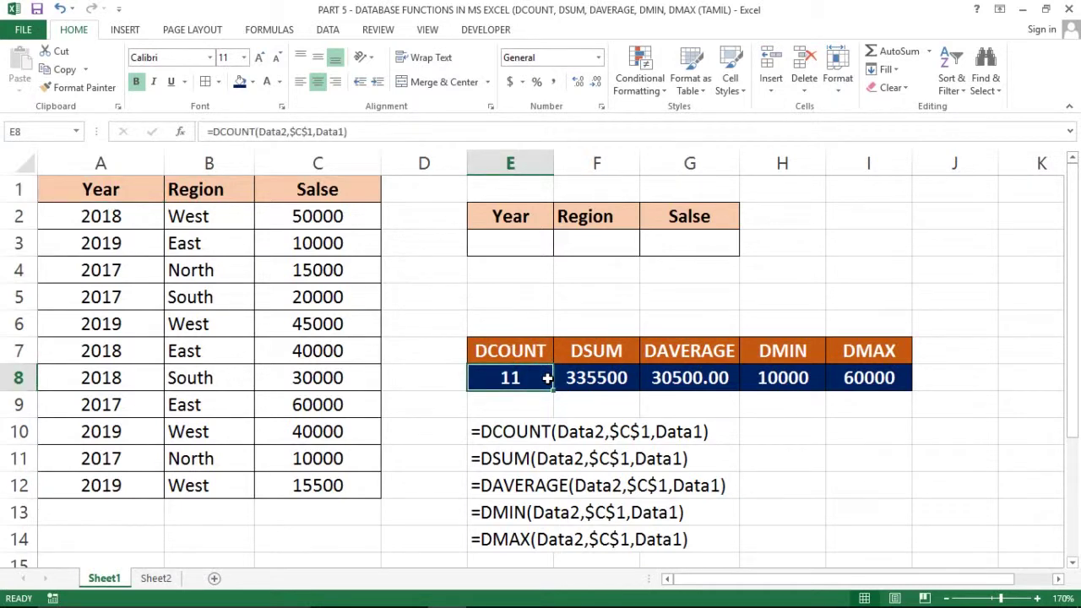
{"action": "left_click", "coordinate": [531, 242]}
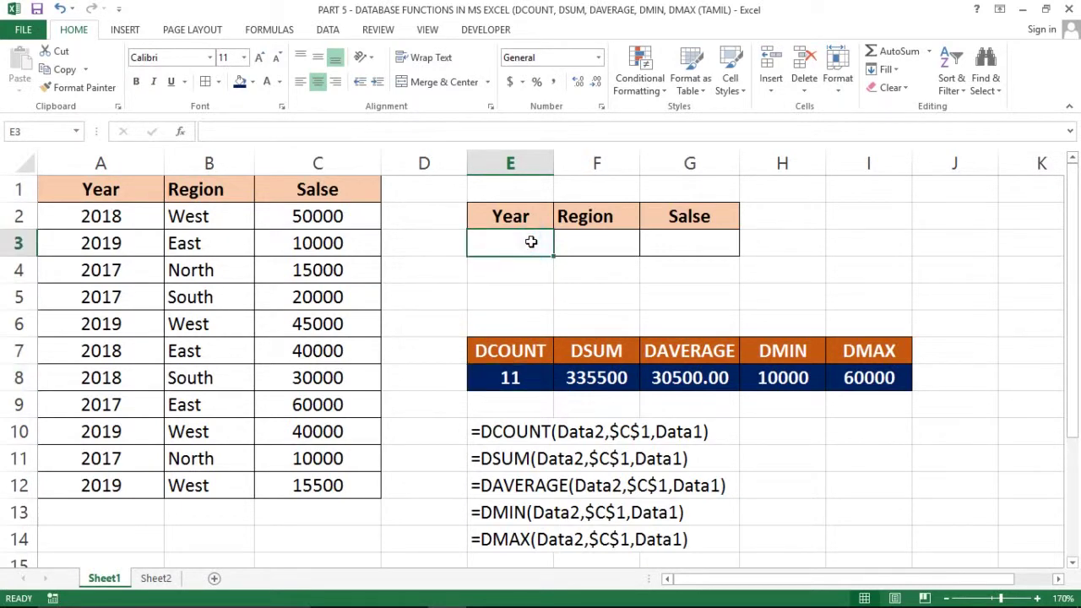
{"action": "left_click", "coordinate": [538, 380]}
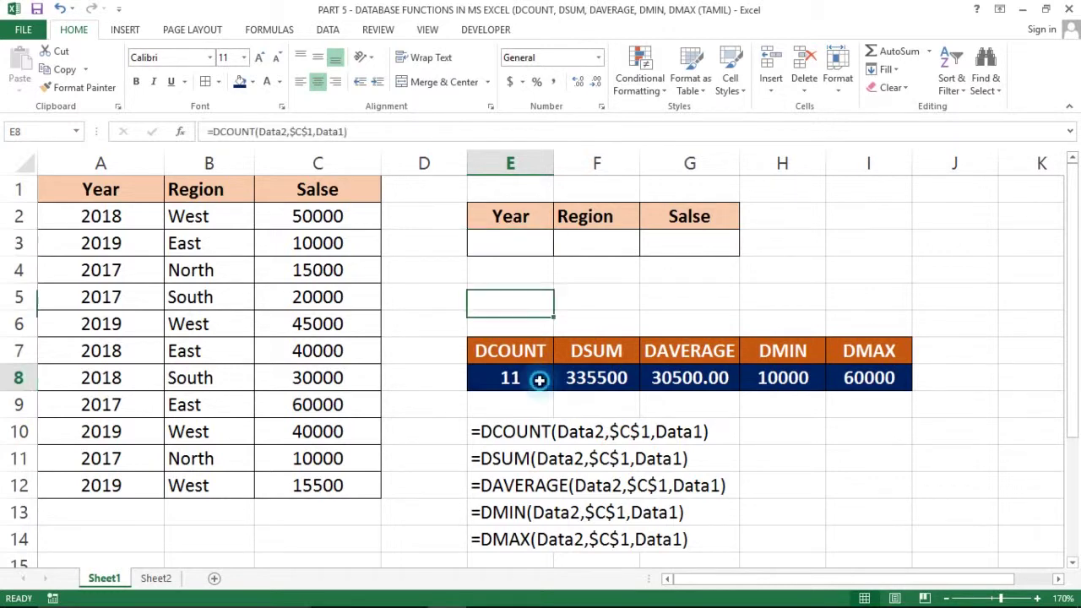
{"action": "double_click", "coordinate": [538, 380]}
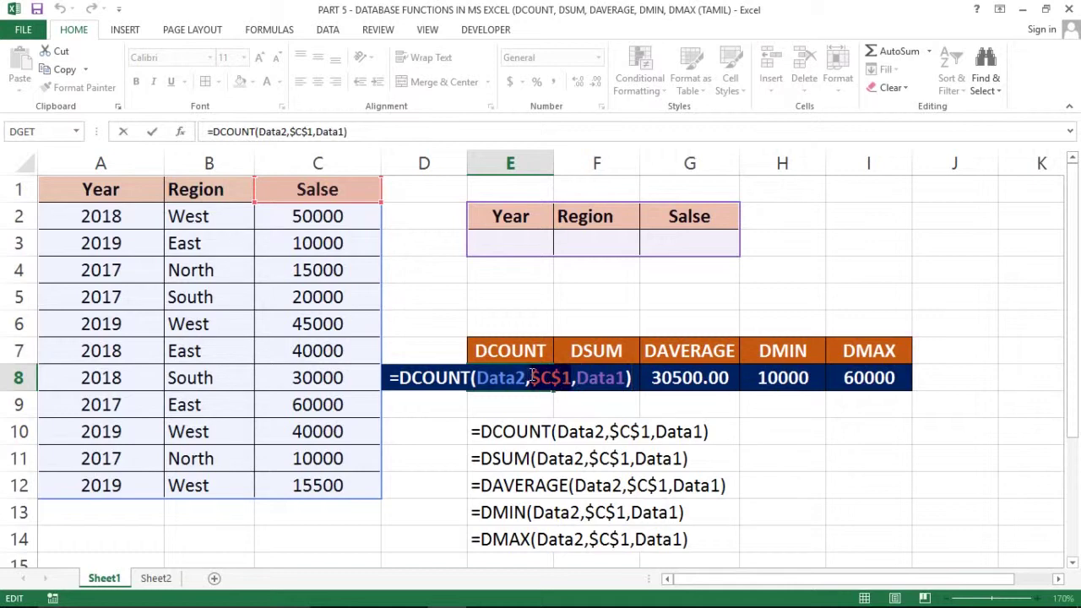
{"action": "left_click", "coordinate": [532, 377]}
{"action": "key", "text": "Escape"}
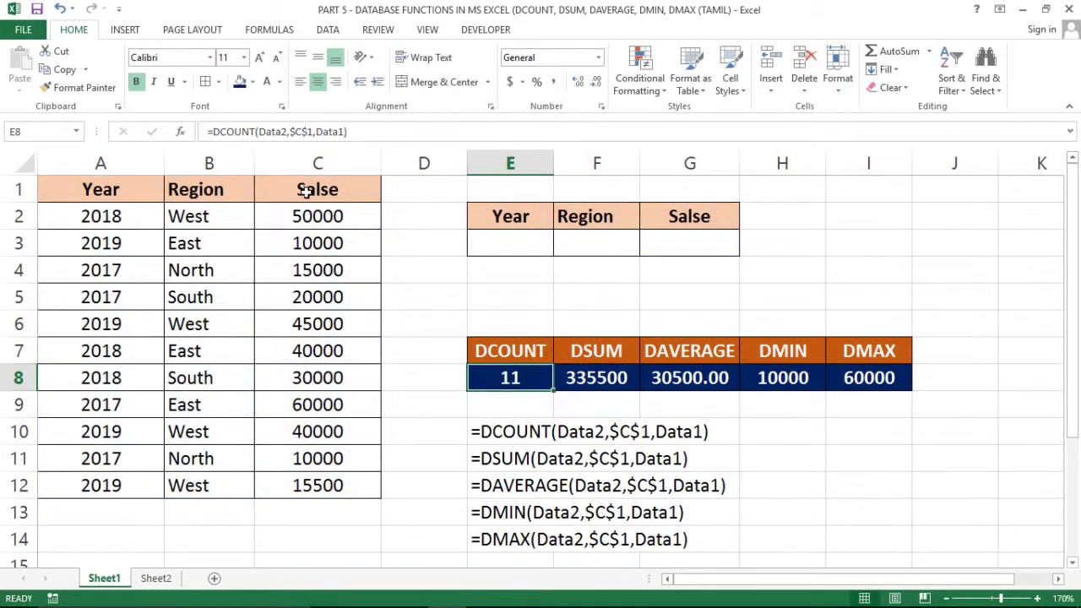
{"action": "left_click", "coordinate": [306, 191]}
{"action": "key", "text": "ctrl+shift+Down"}
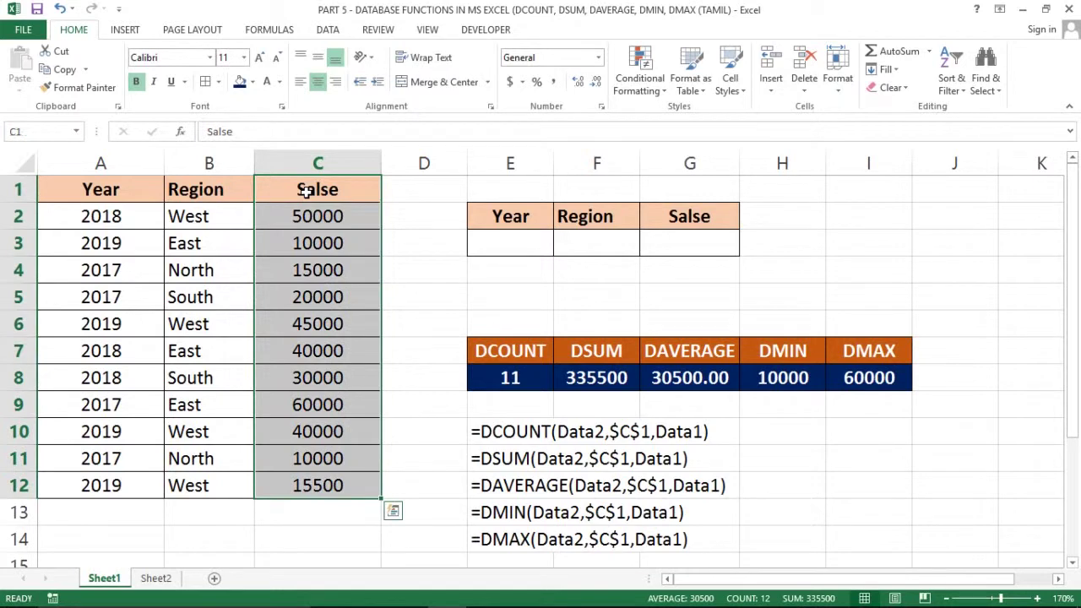
{"action": "left_click", "coordinate": [601, 384]}
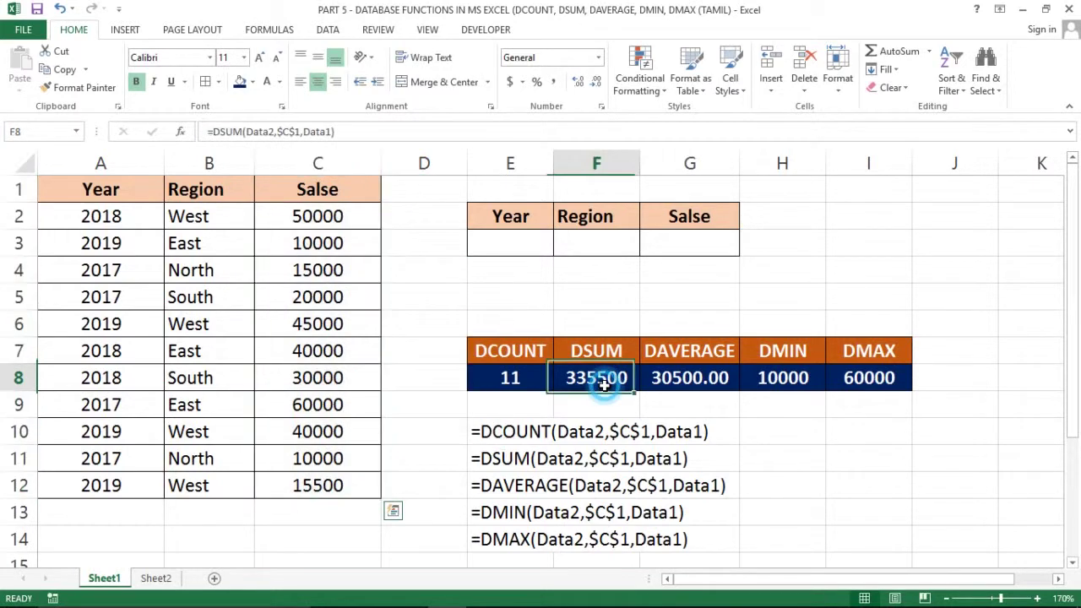
{"action": "left_click", "coordinate": [518, 380]}
{"action": "left_click", "coordinate": [524, 221]}
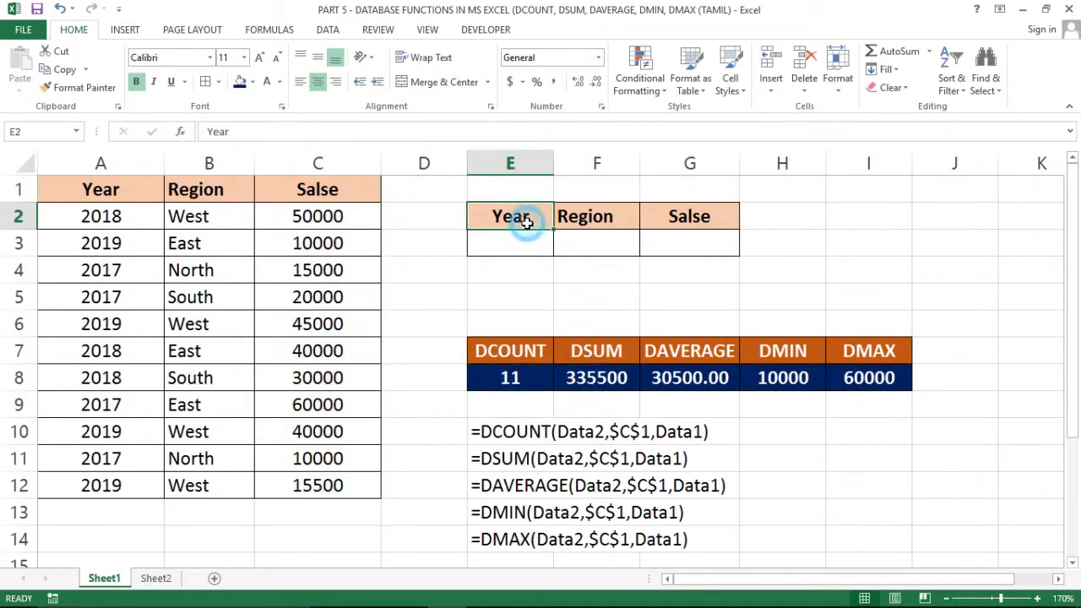
{"action": "key", "text": "shift+Right"}
{"action": "key", "text": "shift+Right"}
{"action": "key", "text": "shift+Down"}
{"action": "key", "text": "Down"}
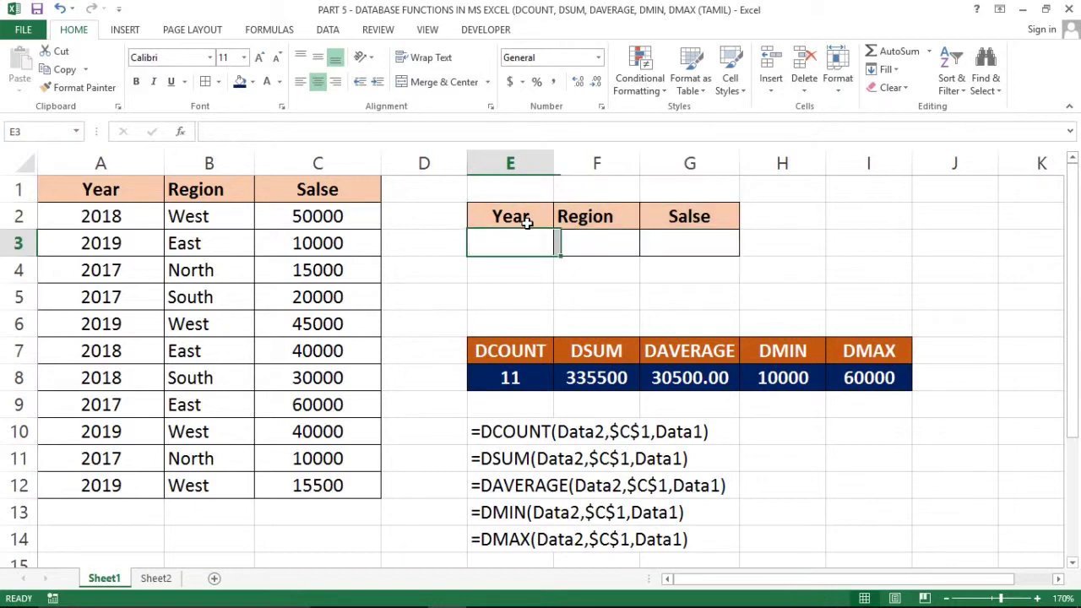
{"action": "key", "text": "shift+Right"}
{"action": "key", "text": "shift+Right"}
{"action": "key", "text": "Down"}
{"action": "key", "text": "Down"}
{"action": "key", "text": "Down"}
{"action": "key", "text": "Down"}
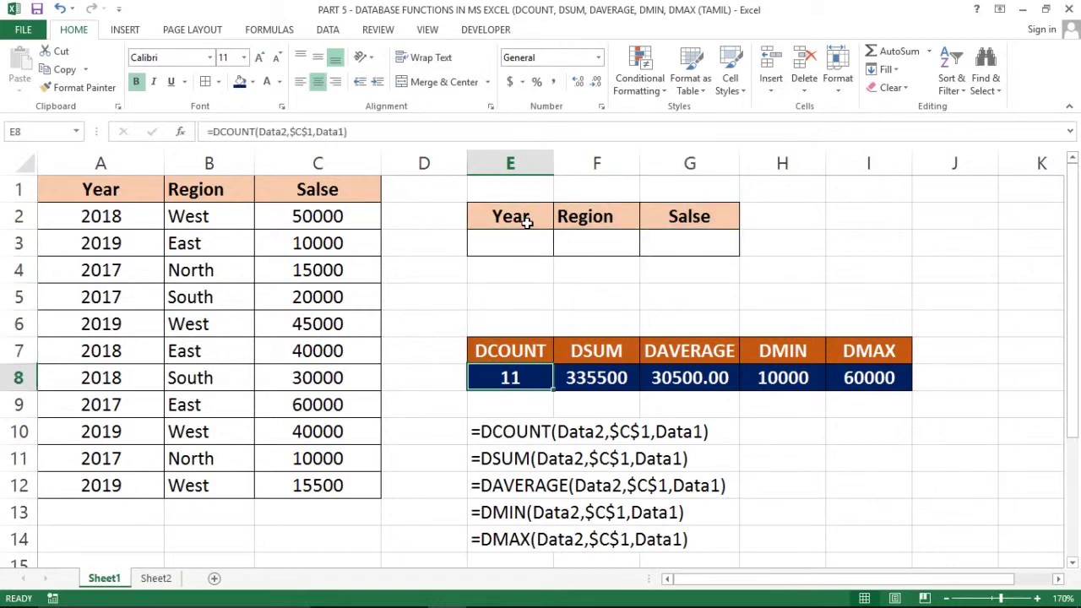
{"action": "key", "text": "Left"}
{"action": "key", "text": "Left"}
{"action": "key", "text": "Up"}
{"action": "key", "text": "Up"}
{"action": "key", "text": "Up"}
{"action": "key", "text": "ctrl+shift+Down"}
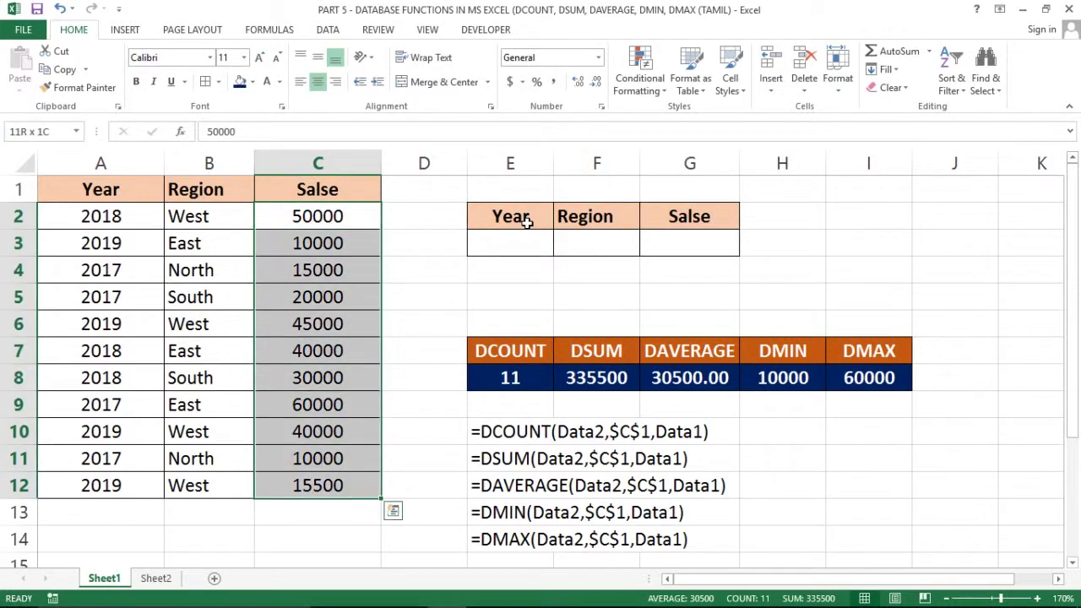
{"action": "key", "text": "ctrl+shift+Up"}
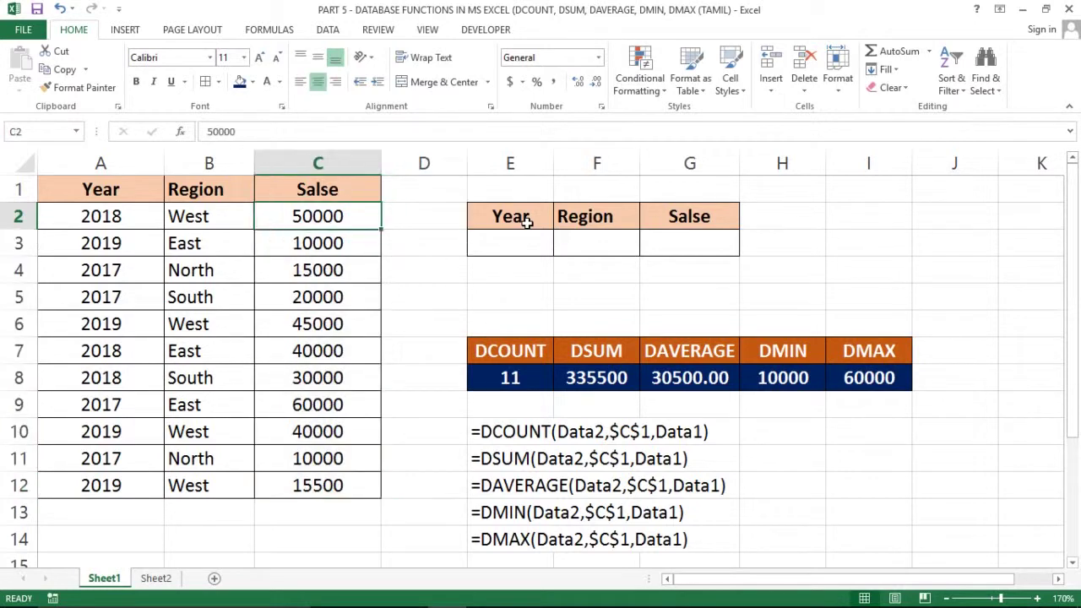
{"action": "key", "text": "ctrl+shift+Down"}
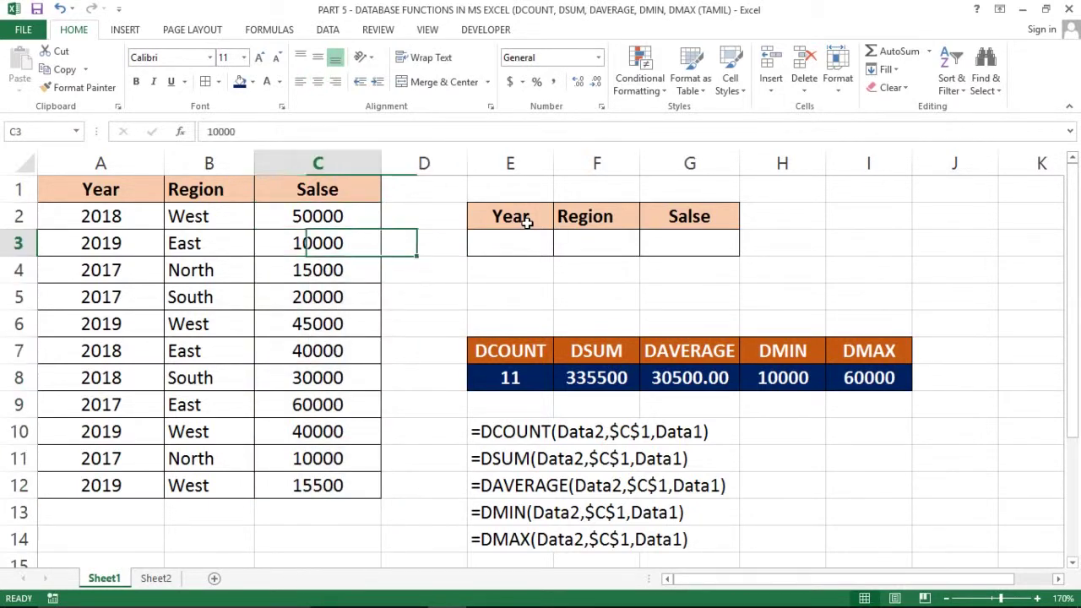
{"action": "key", "text": "Up"}
{"action": "key", "text": "ctrl+shift+Down"}
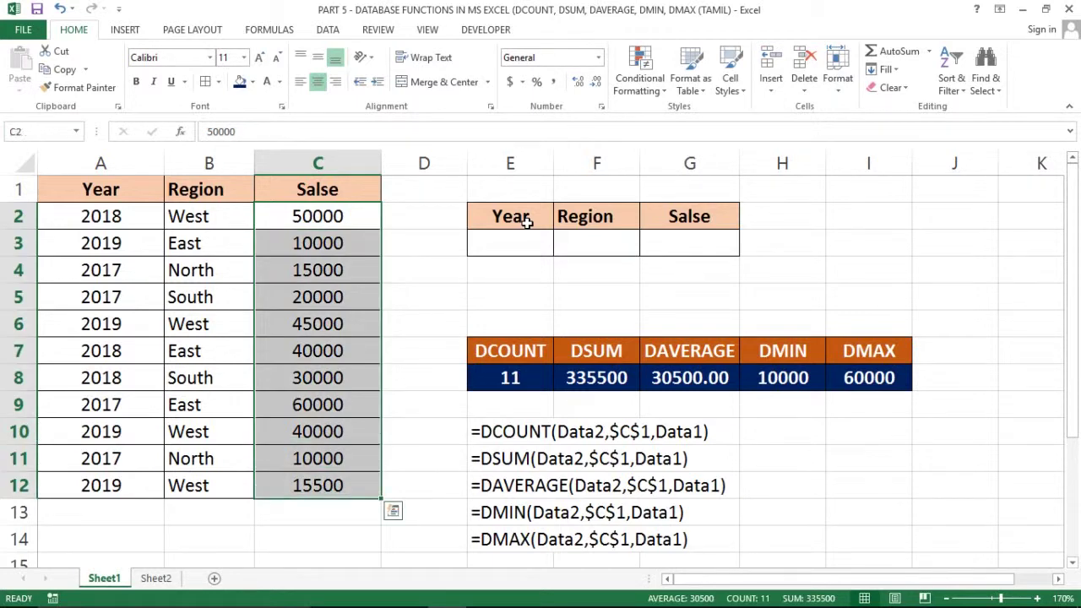
{"action": "left_click", "coordinate": [798, 351]}
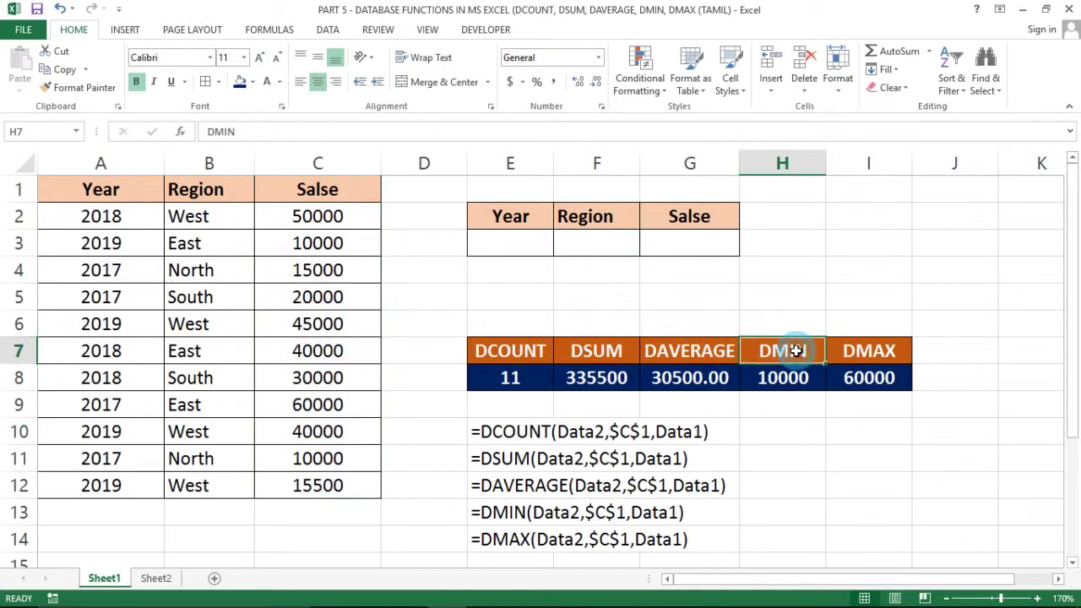
{"action": "left_click", "coordinate": [510, 245]}
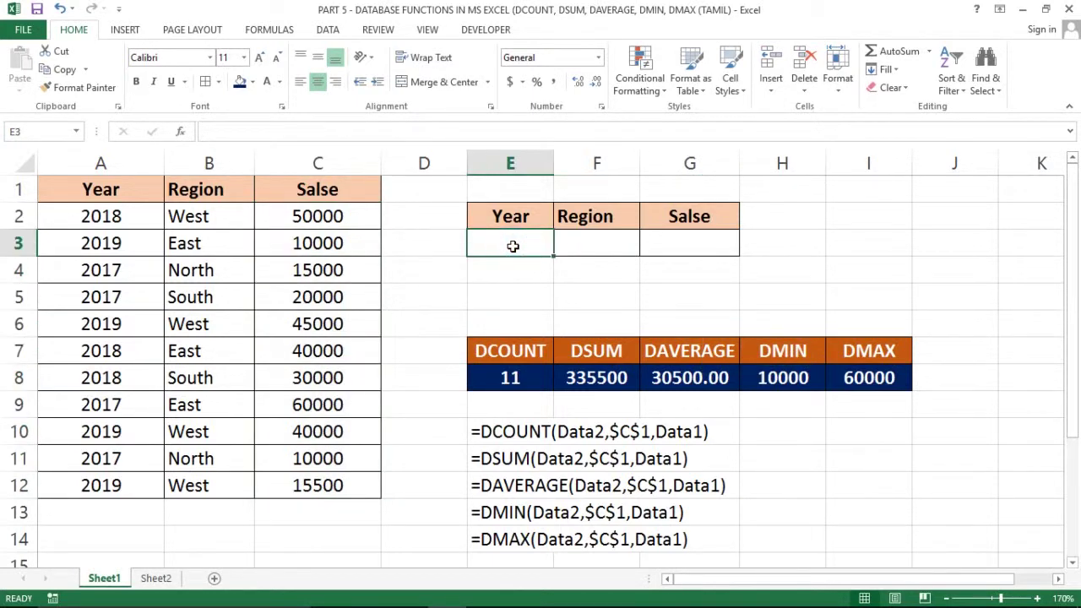
Enter 2018 as the Year criterion in E3 and highlight the matching records.
{"action": "type", "text": "2018"}
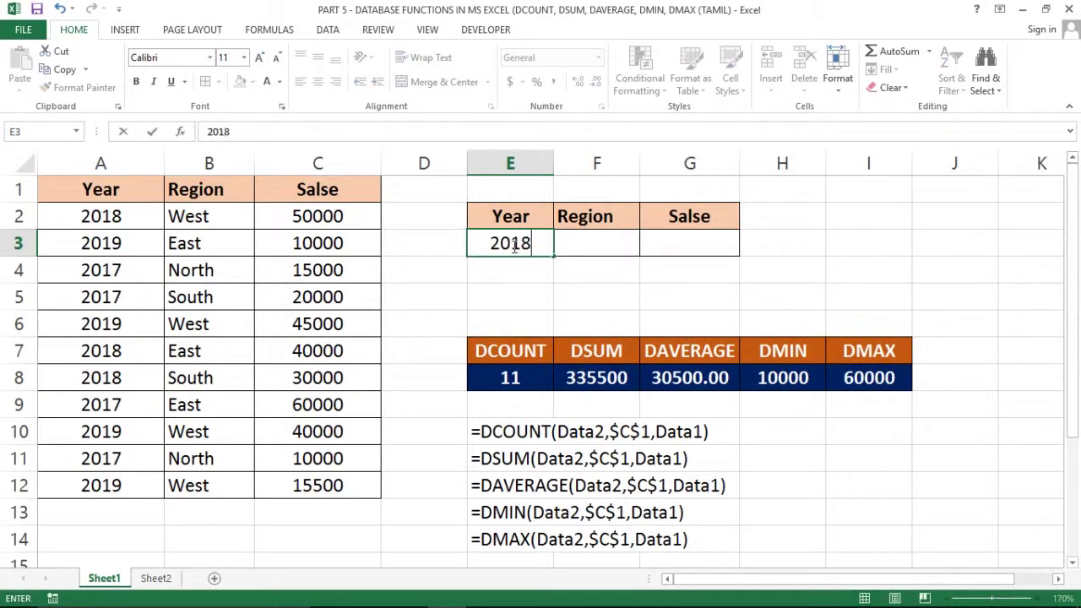
{"action": "key", "text": "Return"}
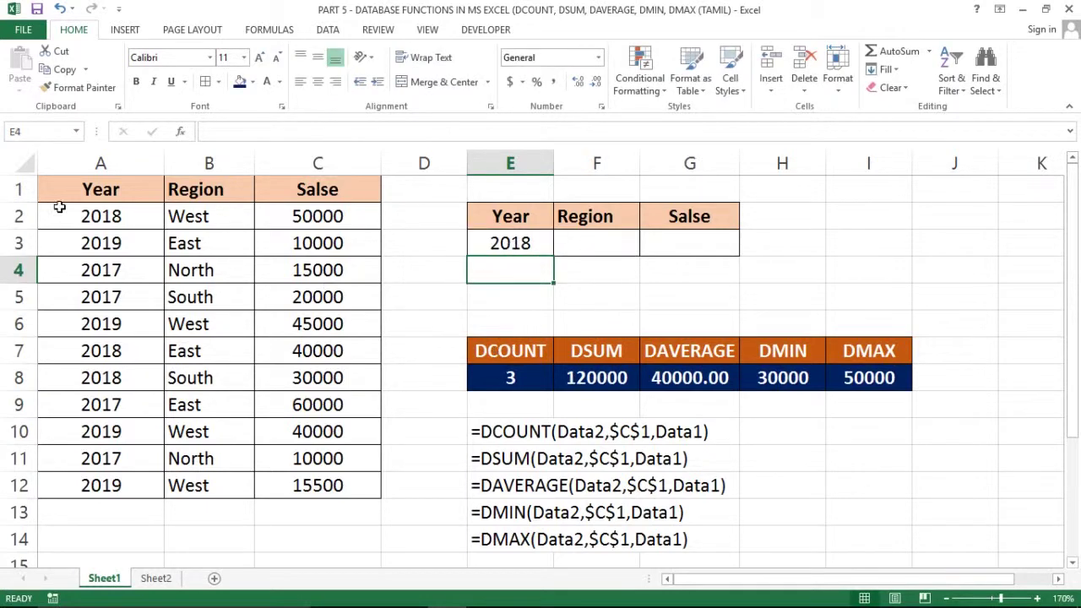
{"action": "left_click", "coordinate": [105, 218]}
{"action": "key", "text": "shift+Right"}
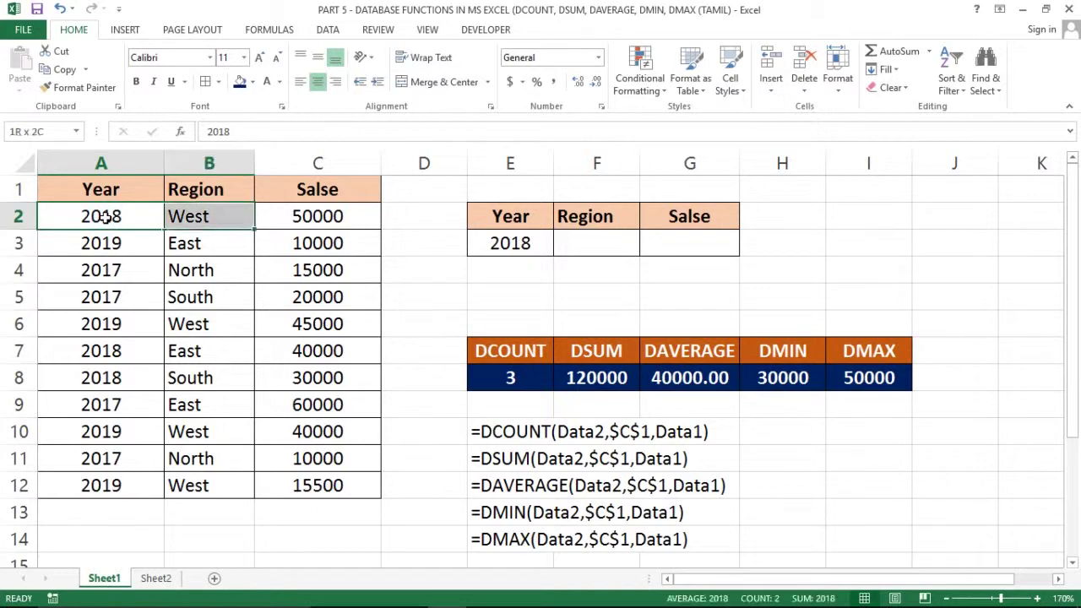
{"action": "key", "text": "shift+Down"}
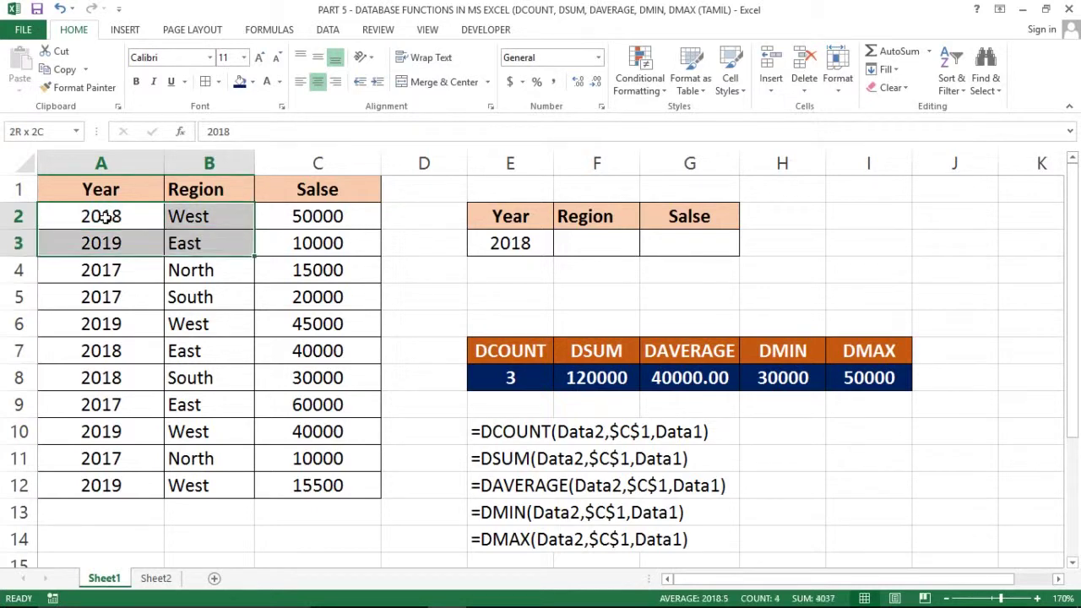
{"action": "key", "text": "shift+Down"}
{"action": "key", "text": "shift+Down"}
{"action": "key", "text": "shift+Down"}
{"action": "key", "text": "shift+Down"}
{"action": "key", "text": "shift+Right"}
{"action": "key", "text": "Right"}
{"action": "key", "text": "Right"}
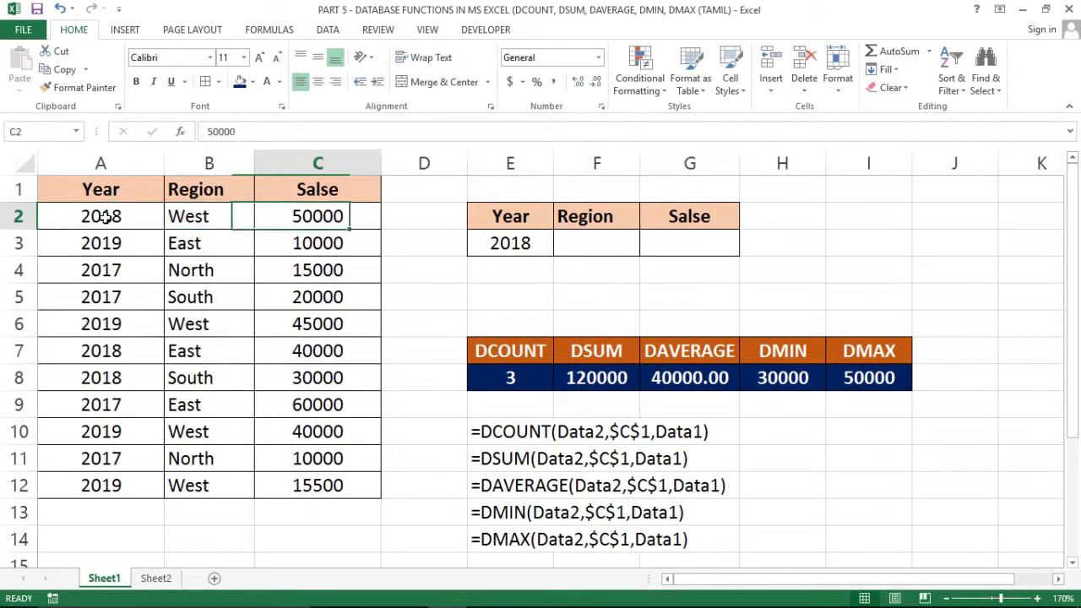
{"action": "key", "text": "Right"}
{"action": "key", "text": "Right"}
{"action": "key", "text": "Right"}
{"action": "key", "text": "Down"}
{"action": "key", "text": "Down"}
{"action": "key", "text": "Down"}
{"action": "key", "text": "Left"}
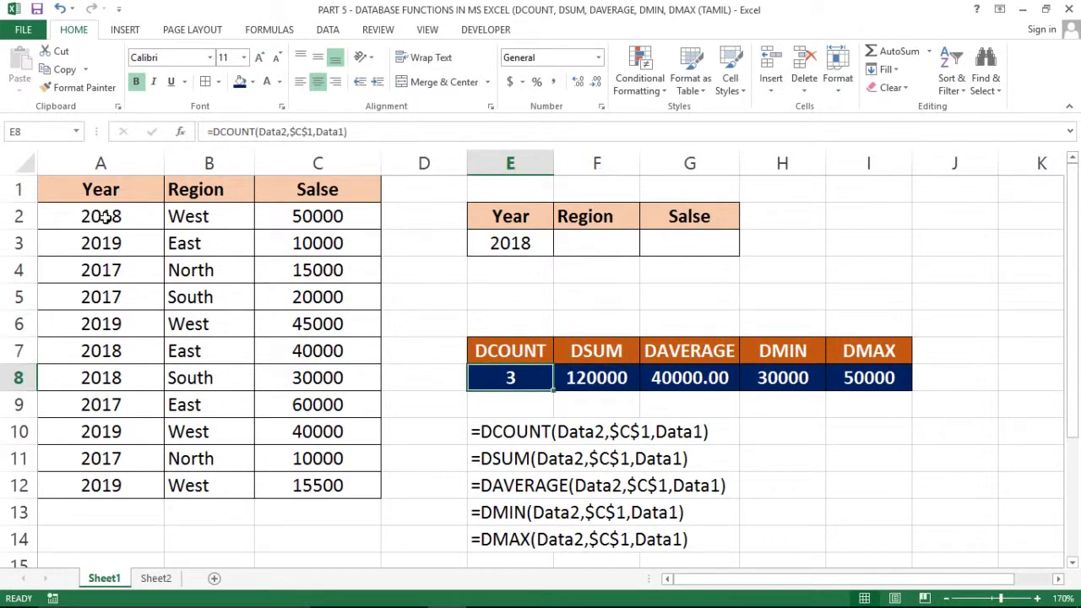
Compare the DCOUNT 3, DSUM 120000 and DAVERAGE 40000.00 results with the 2018 sales.
{"action": "left_click", "coordinate": [40, 214]}
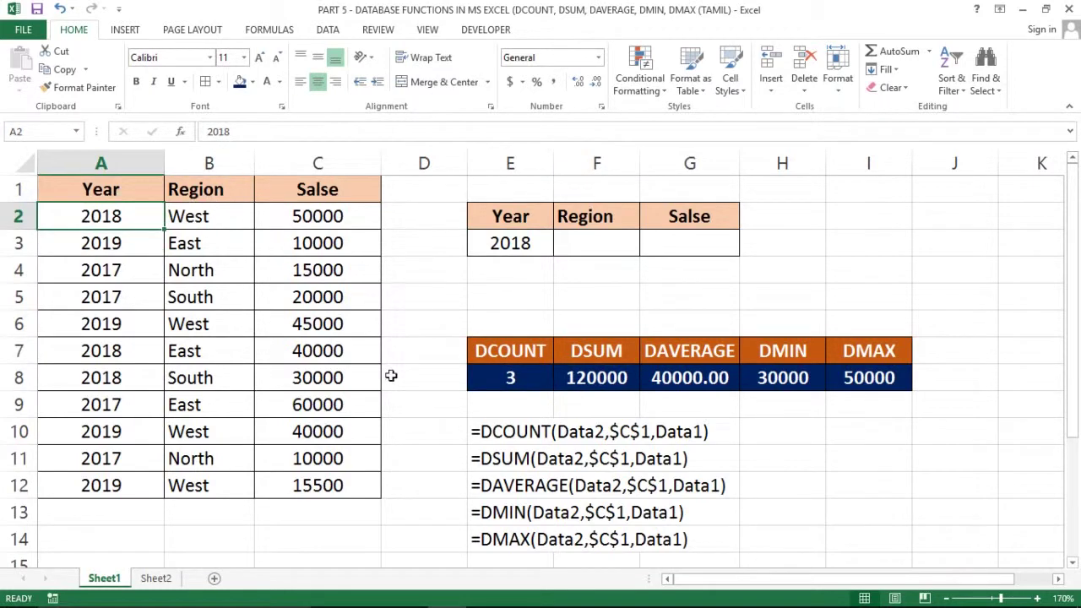
{"action": "left_click", "coordinate": [536, 372]}
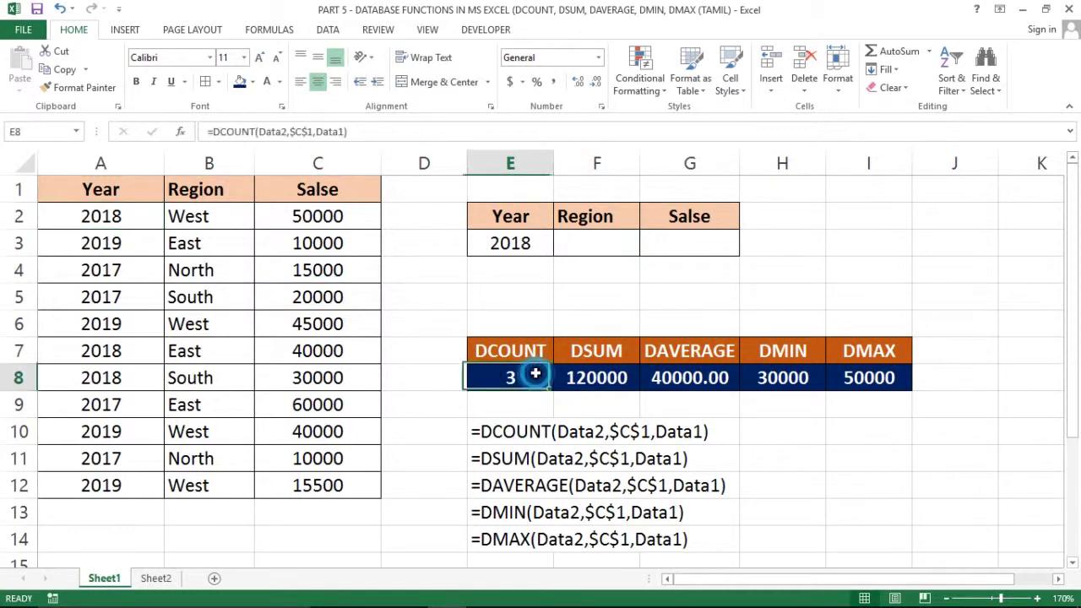
{"action": "left_click", "coordinate": [596, 380]}
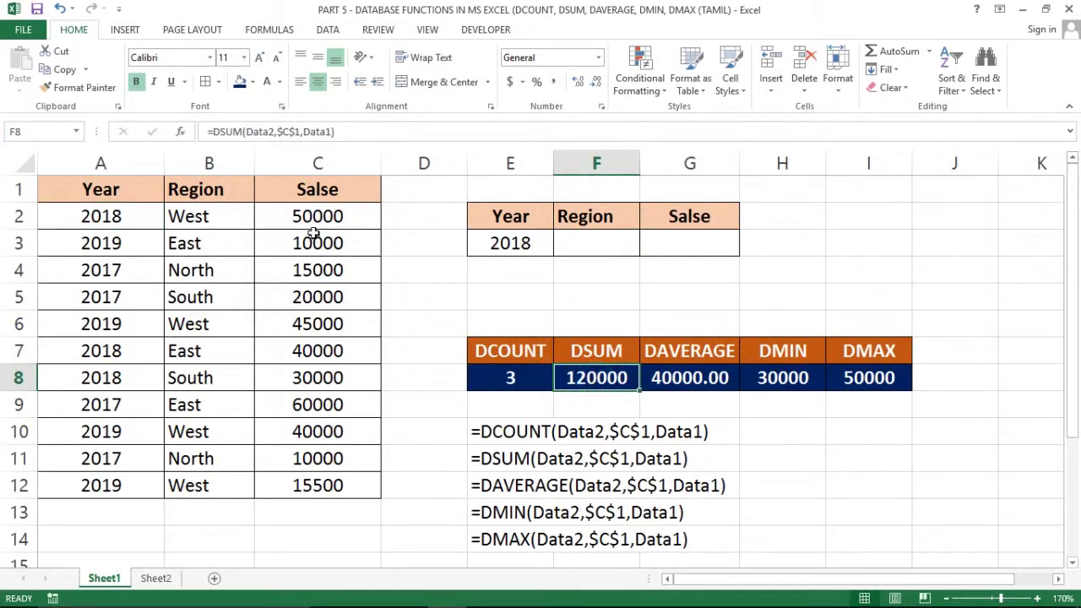
{"action": "left_click", "coordinate": [333, 212]}
{"action": "left_click", "coordinate": [618, 381]}
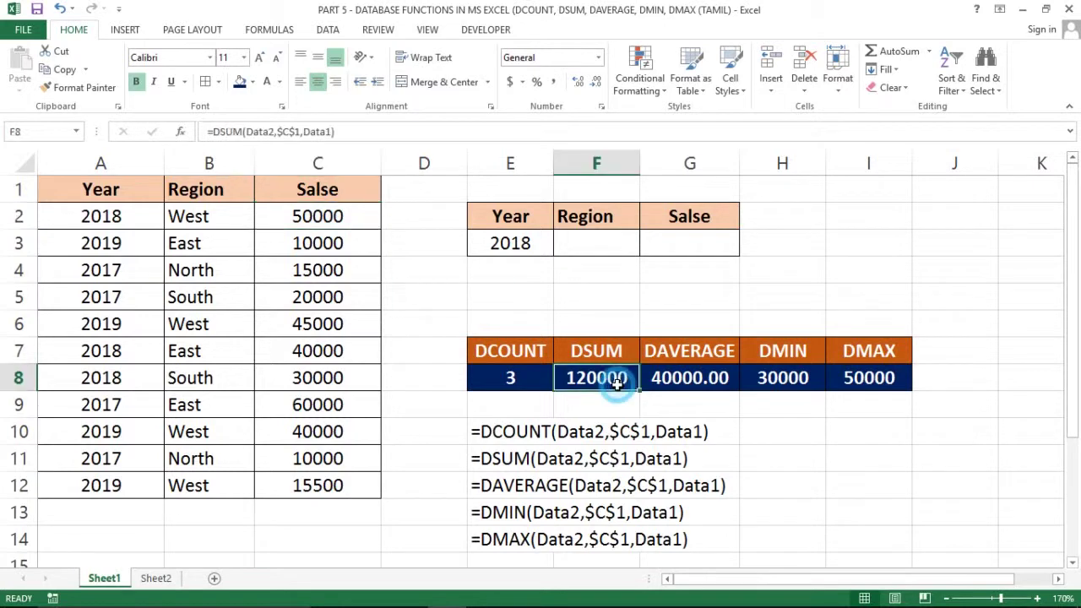
{"action": "left_click", "coordinate": [684, 377]}
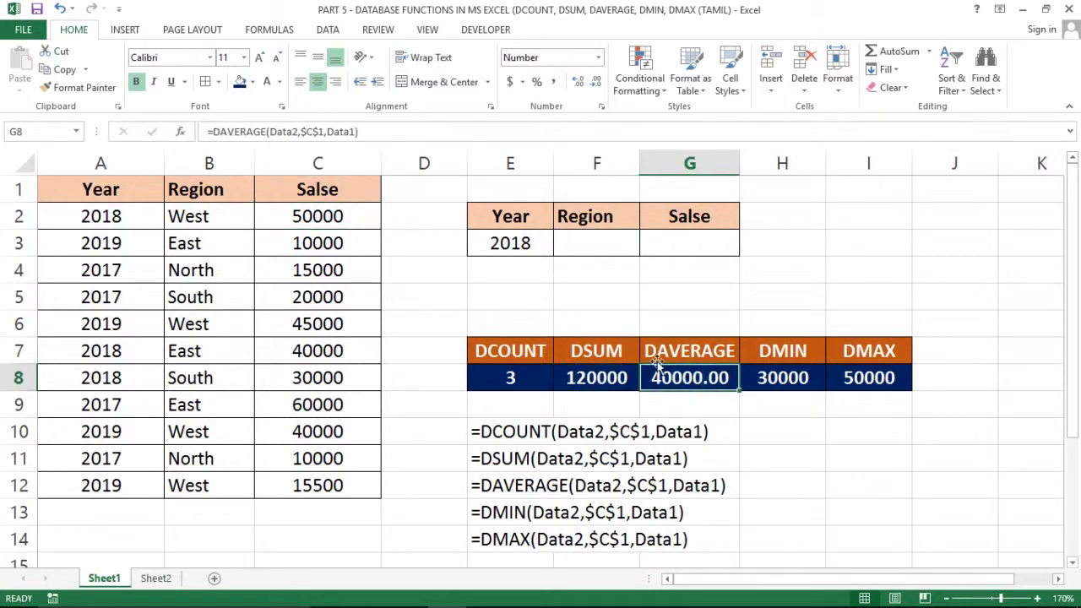
{"action": "left_click", "coordinate": [304, 217]}
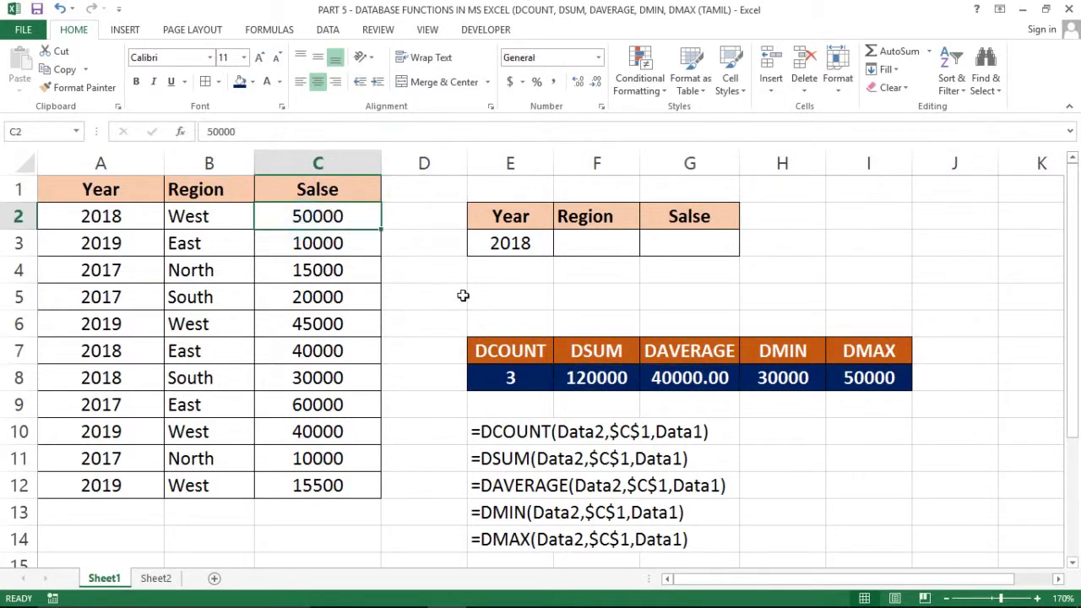
Check the DMIN 30000 and DMAX 50000 results against the 2018 sales rows.
{"action": "left_click", "coordinate": [772, 380]}
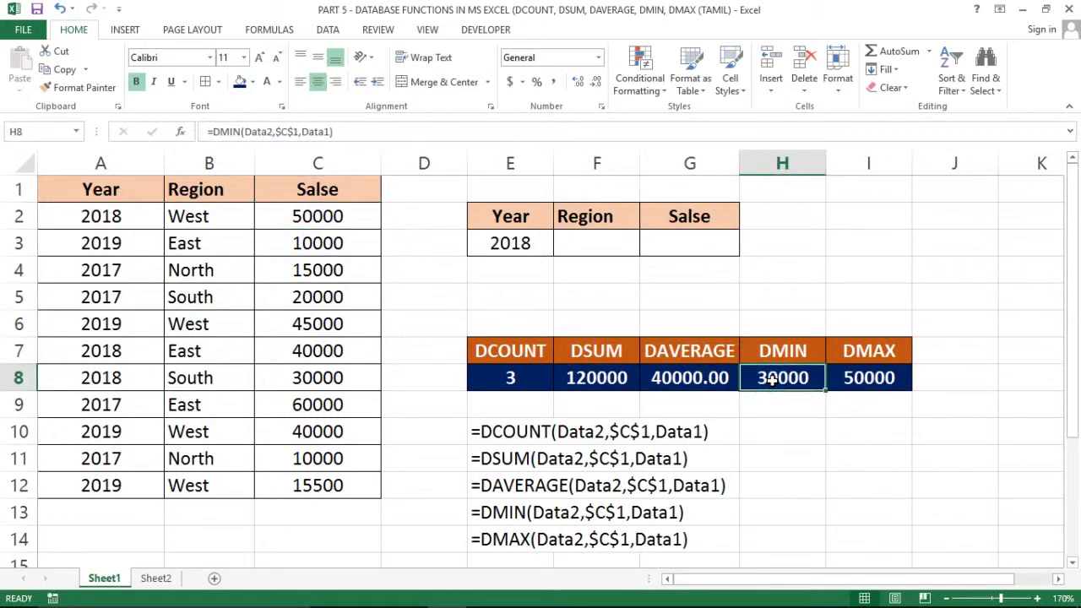
{"action": "left_click", "coordinate": [717, 377]}
{"action": "left_click", "coordinate": [782, 379]}
{"action": "left_click", "coordinate": [321, 218]}
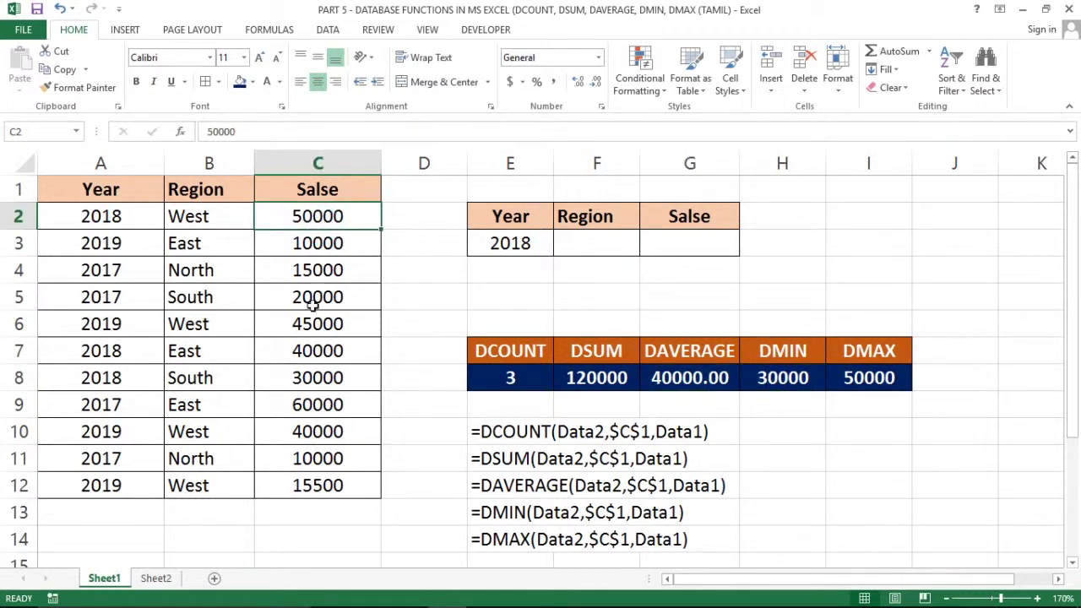
{"action": "left_click", "coordinate": [314, 383]}
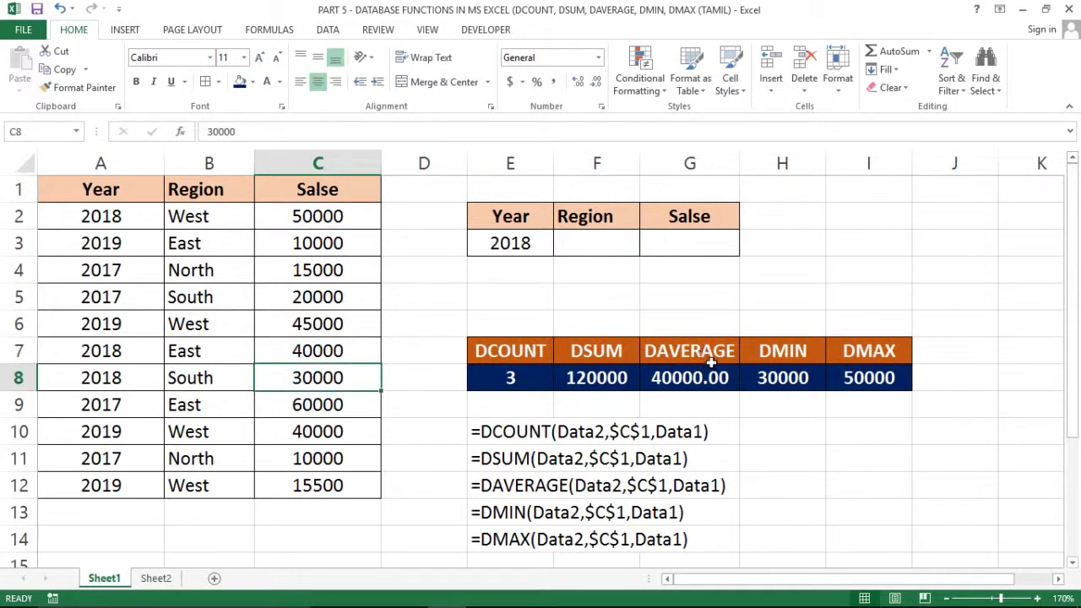
{"action": "left_click", "coordinate": [888, 395]}
{"action": "key", "text": "Up"}
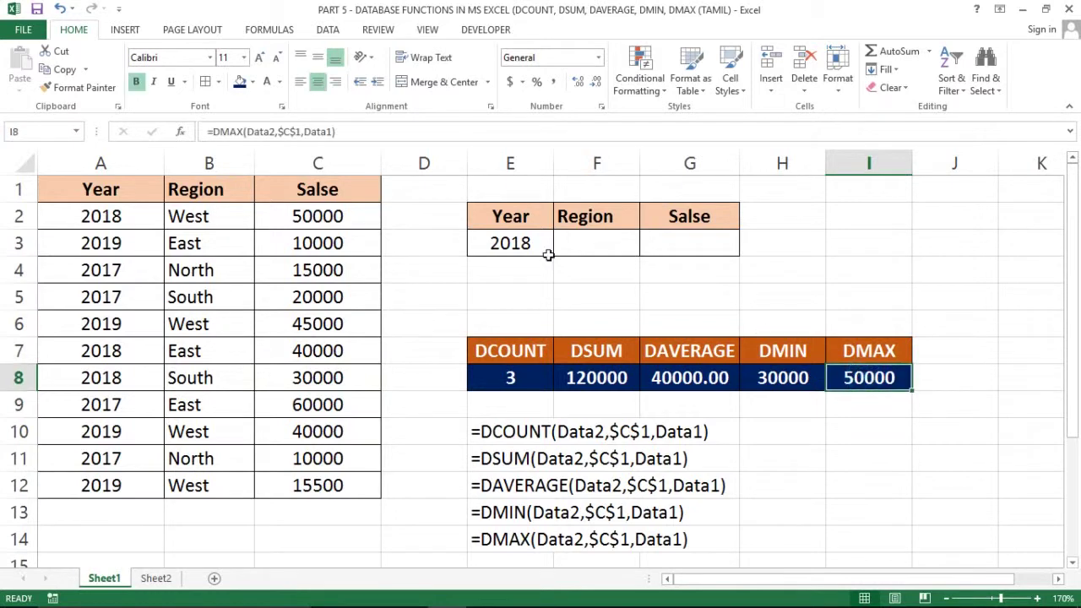
{"action": "left_click", "coordinate": [525, 244]}
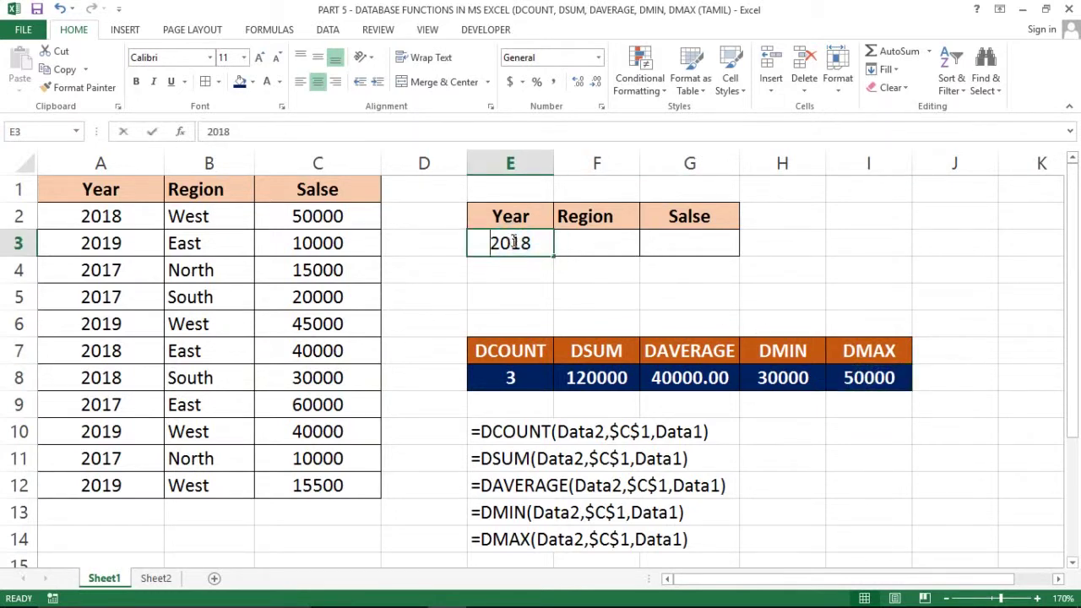
Try 2017 and then 2019 as the Year criterion in E3.
{"action": "type", "text": "2017"}
{"action": "key", "text": "Return"}
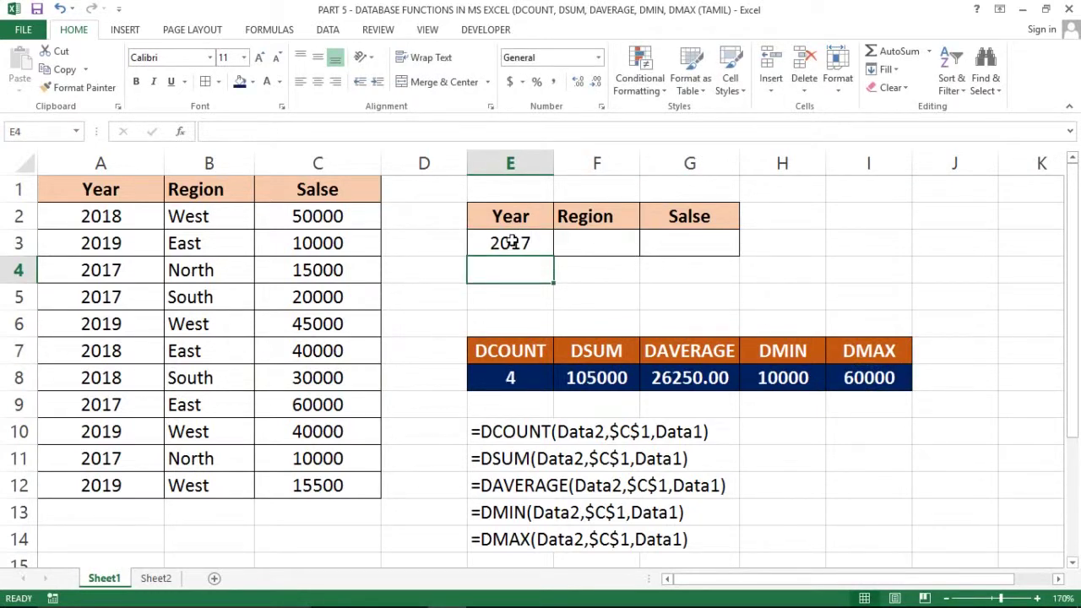
{"action": "left_click", "coordinate": [522, 243]}
{"action": "type", "text": "2019"}
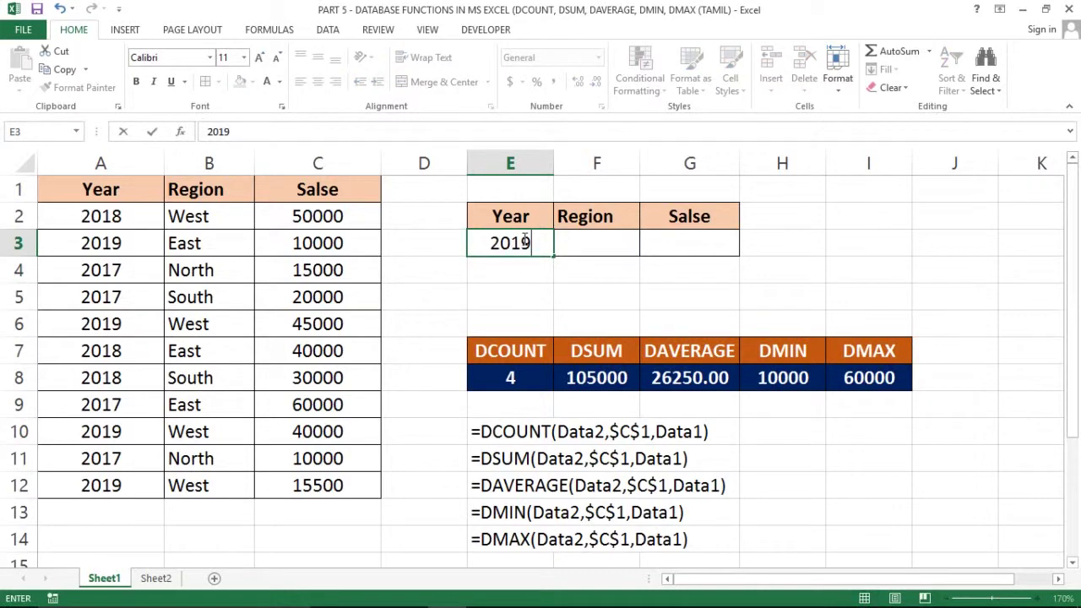
{"action": "key", "text": "Return"}
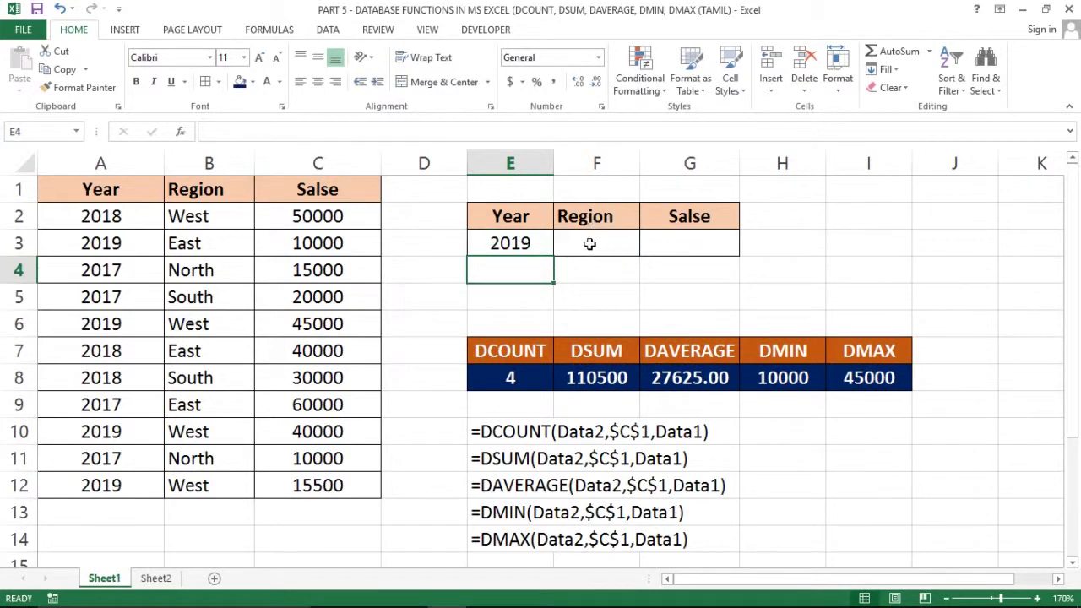
Add East as the Region criterion in F3 alongside Year 2019.
{"action": "left_click", "coordinate": [589, 243]}
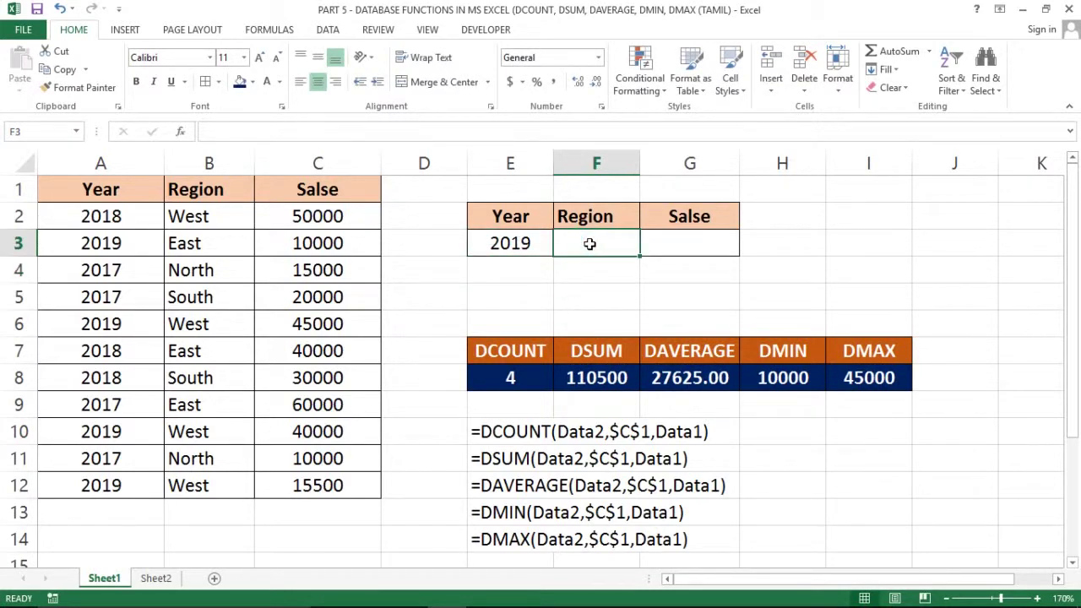
{"action": "type", "text": "East"}
{"action": "key", "text": "Return"}
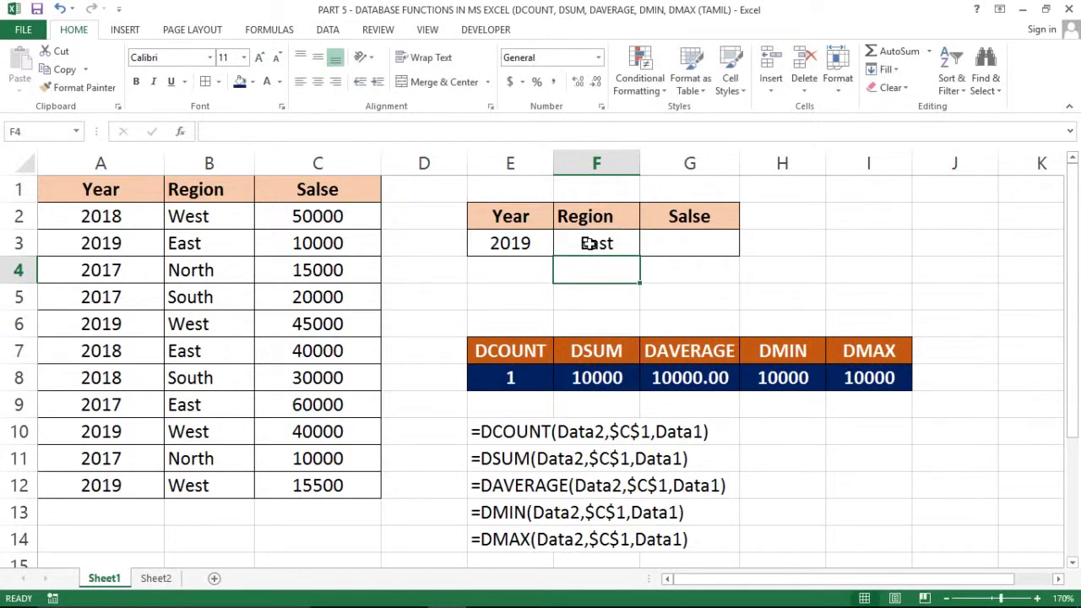
{"action": "left_click", "coordinate": [596, 240]}
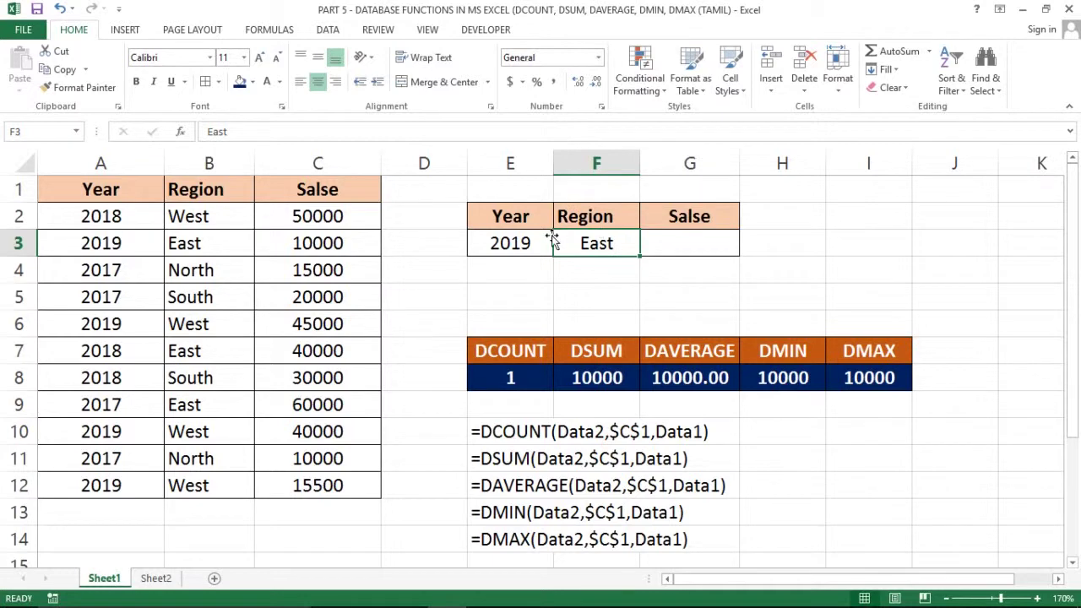
{"action": "left_click", "coordinate": [529, 240]}
{"action": "left_click", "coordinate": [593, 240]}
Review the DCOUNT, DSUM, DAVERAGE, DMIN and DMAX formulas for 2019 and East.
{"action": "left_click", "coordinate": [544, 376]}
{"action": "left_click", "coordinate": [603, 376]}
{"action": "left_click", "coordinate": [685, 377]}
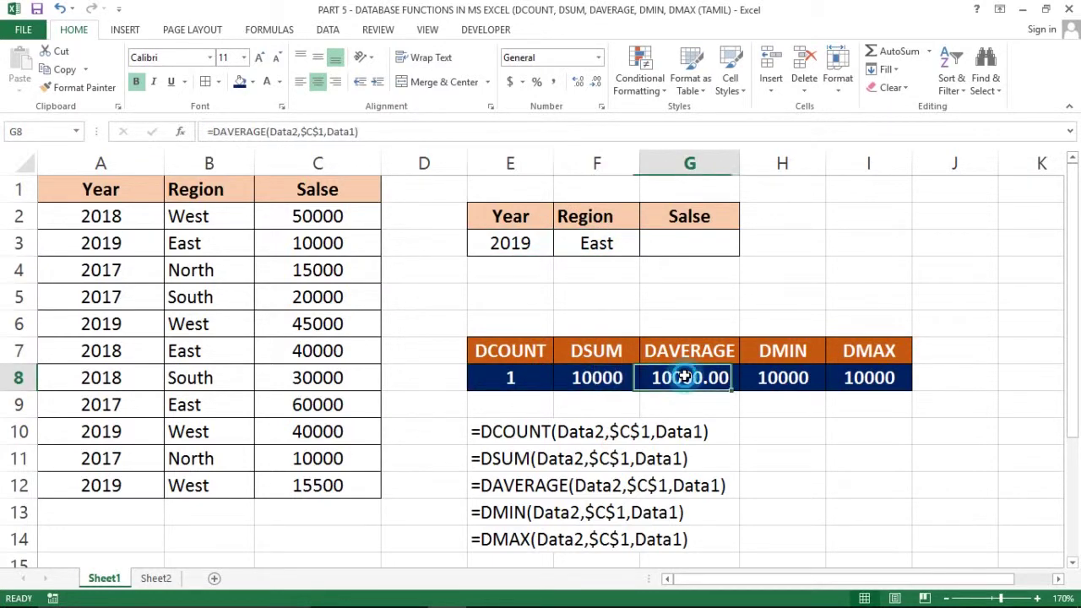
{"action": "left_click", "coordinate": [799, 377]}
{"action": "left_click", "coordinate": [874, 379]}
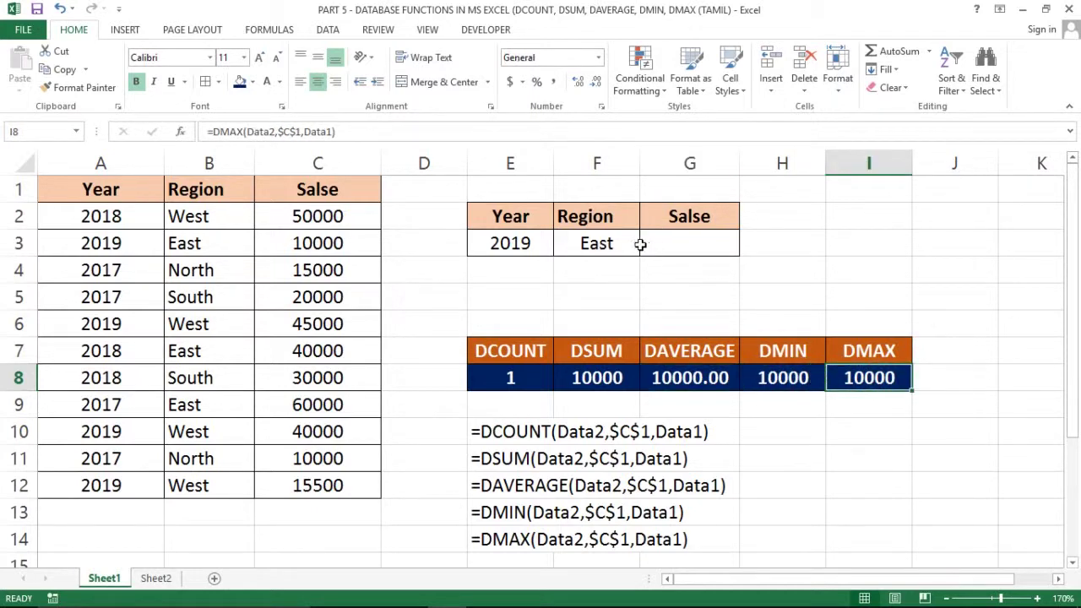
Change the Year criterion to 2018, giving one East record of 40000.
{"action": "left_click", "coordinate": [533, 242]}
{"action": "type", "text": "2018"}
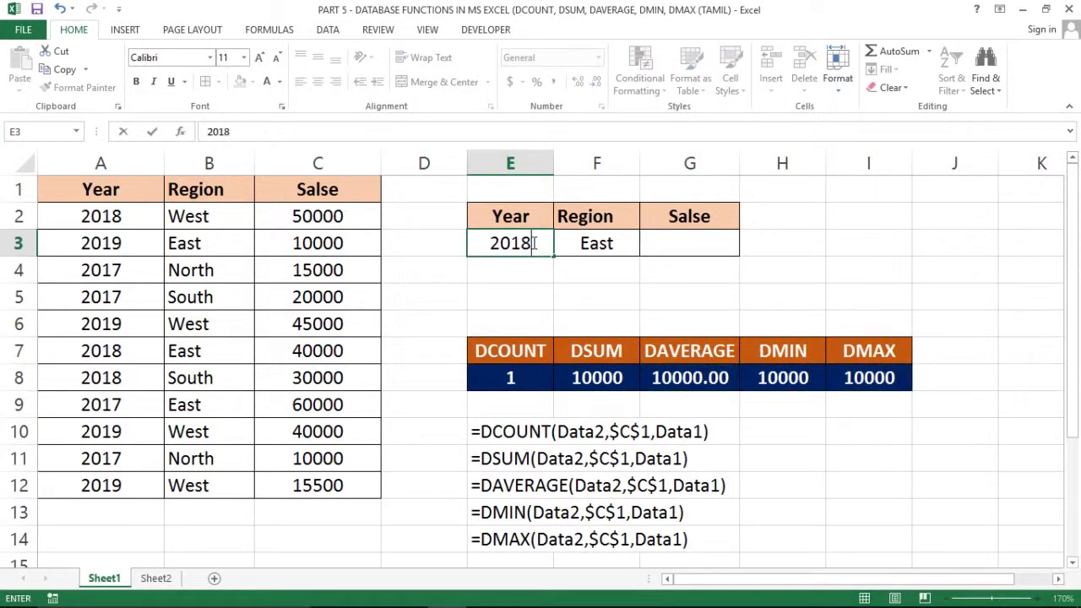
{"action": "key", "text": "Return"}
Set the Sales criterion in G3 to >10000.
{"action": "left_click", "coordinate": [670, 246]}
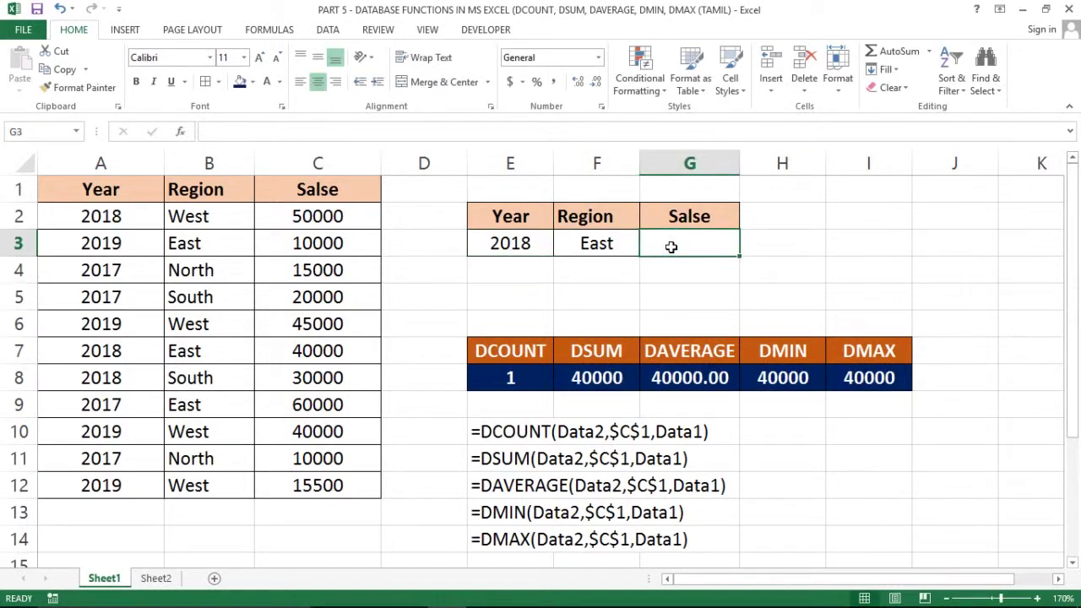
{"action": "left_click_drag", "start_coordinate": [591, 243], "coordinate": [588, 244]}
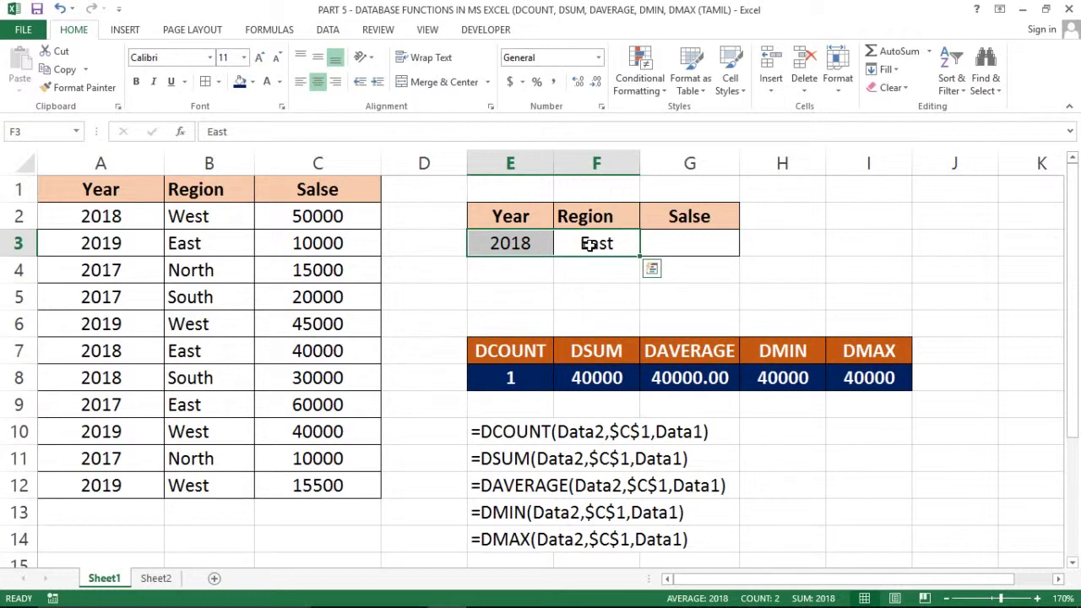
{"action": "key", "text": "Right"}
{"action": "type", "text": ">"}
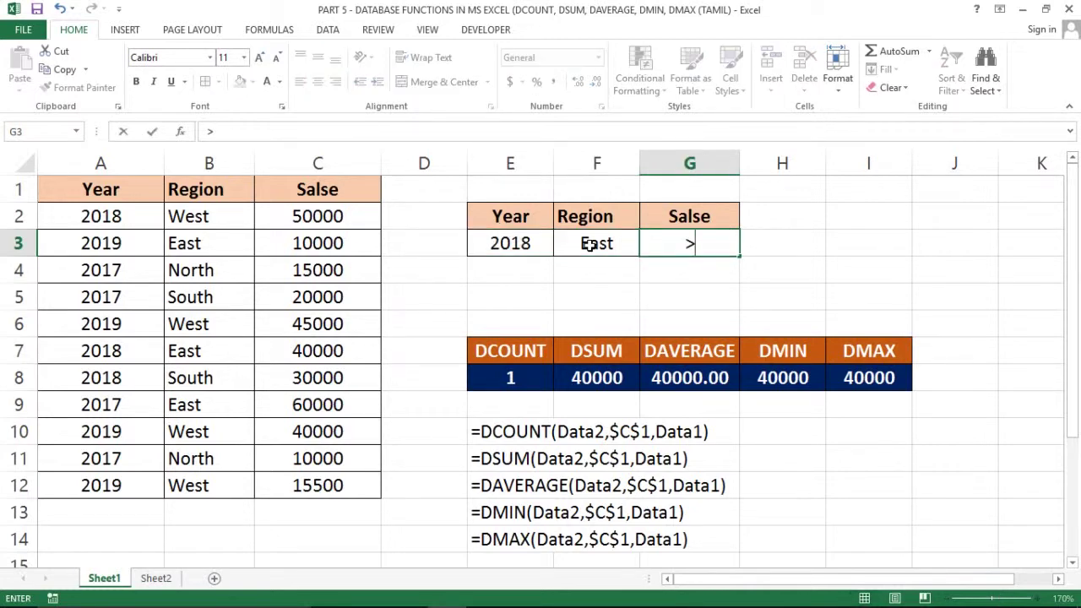
{"action": "type", "text": "10000"}
{"action": "key", "text": "Return"}
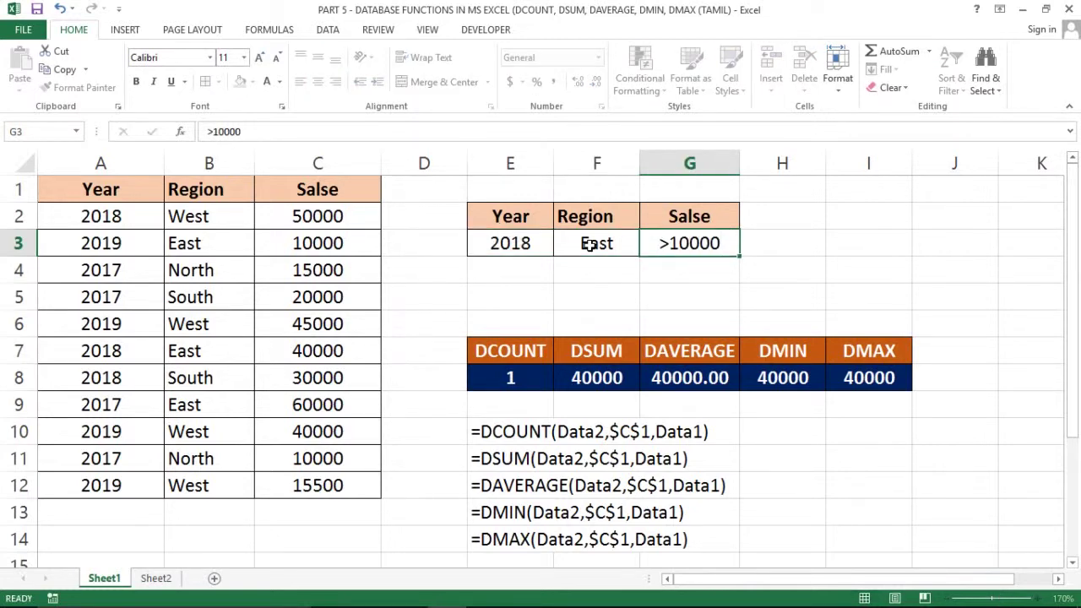
Change the Sales criterion to <10000, then to <25000.
{"action": "key", "text": "Up"}
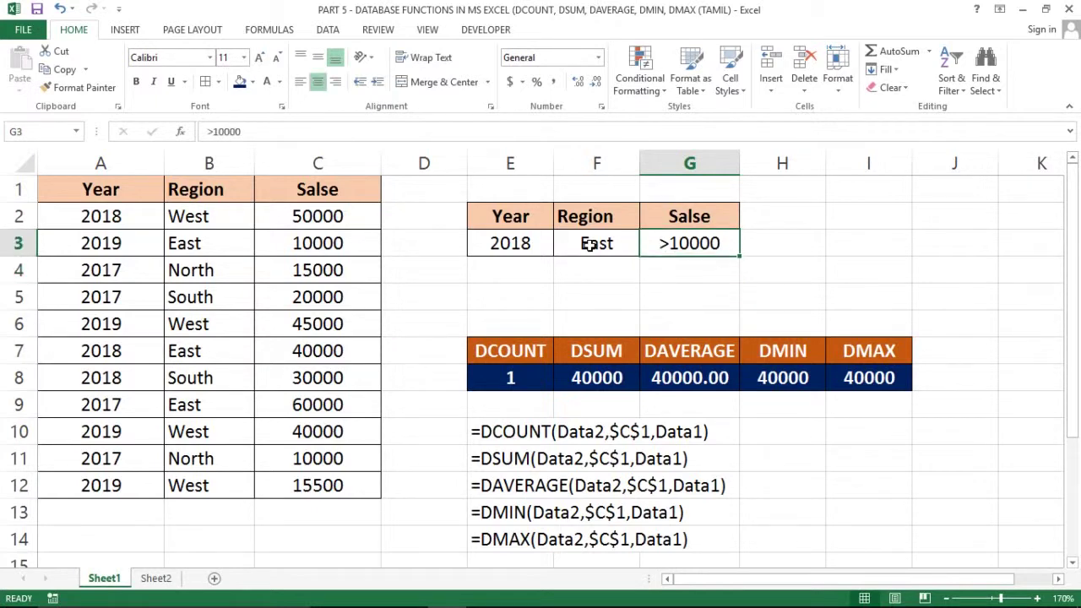
{"action": "type", "text": "<10000"}
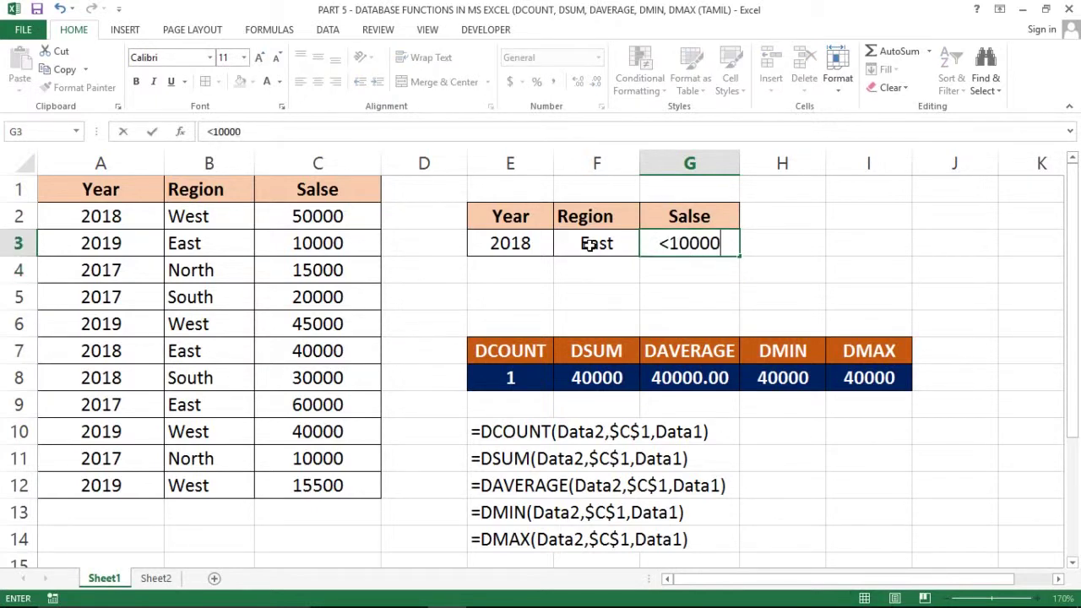
{"action": "key", "text": "Return"}
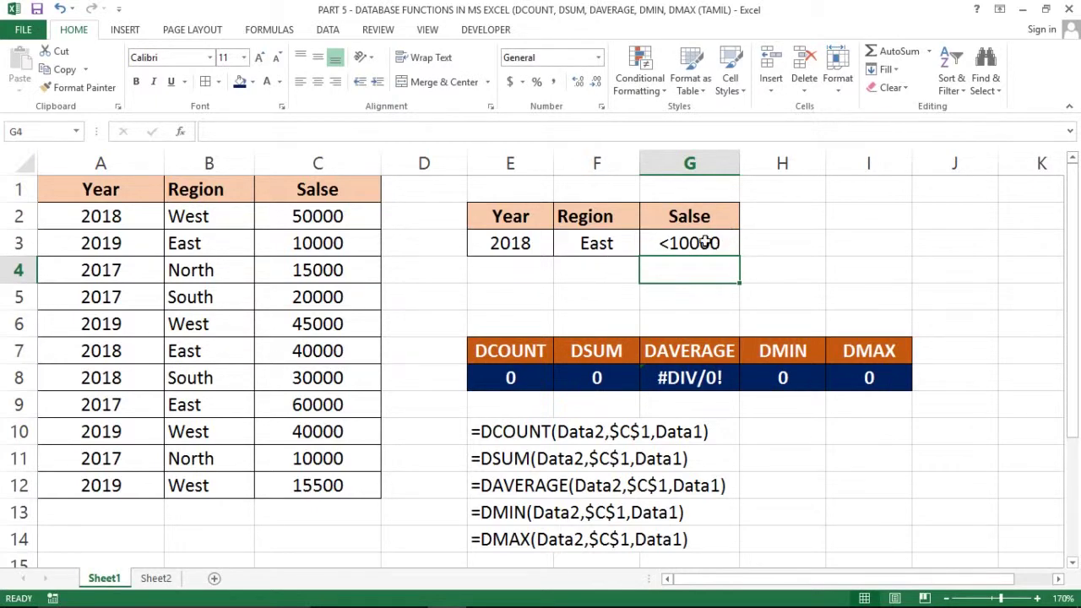
{"action": "left_click", "coordinate": [705, 243]}
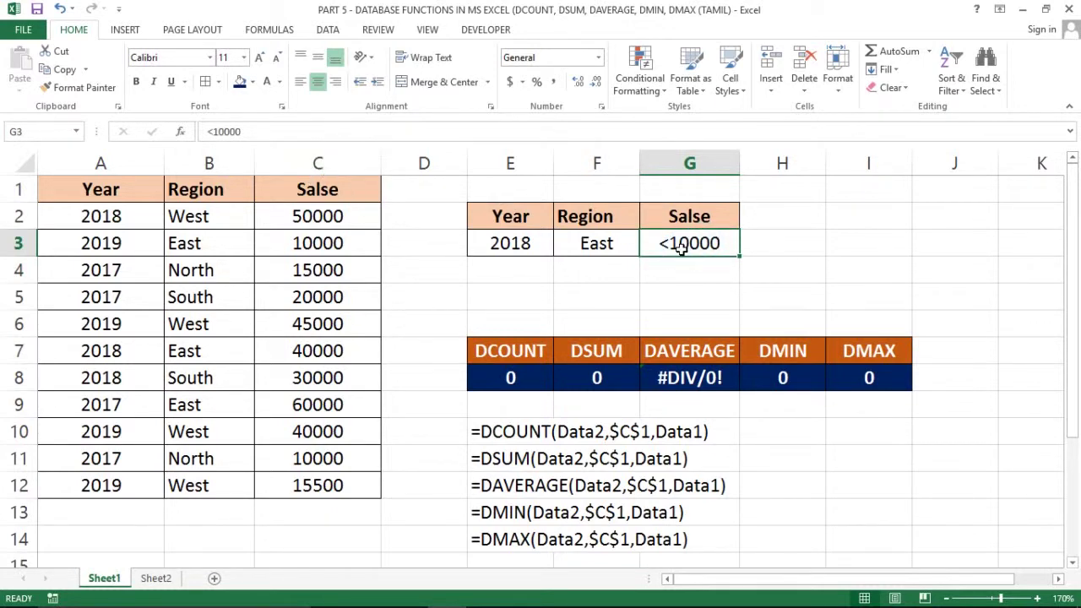
{"action": "type", "text": "<250000"}
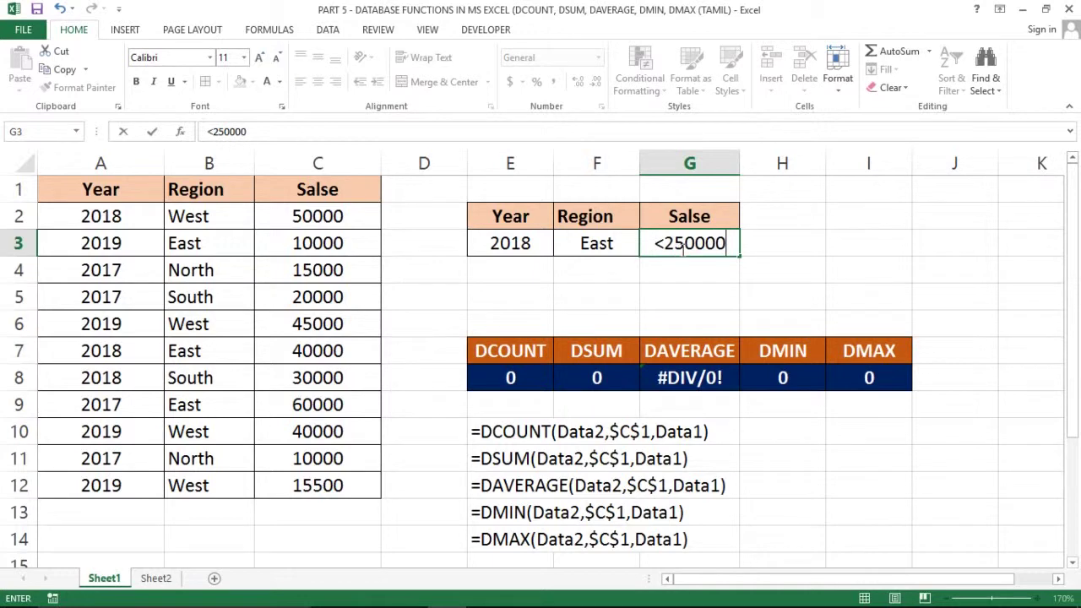
{"action": "key", "text": "BackSpace"}
{"action": "key", "text": "Return"}
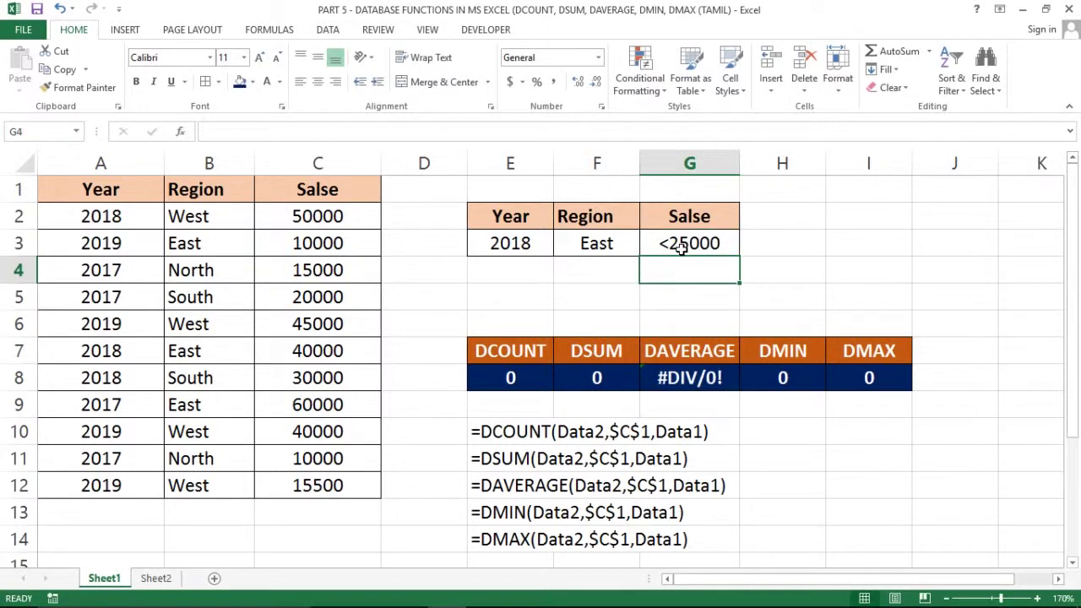
Review the criteria row: Year 2018, Region East, Sales <25000.
{"action": "left_click", "coordinate": [681, 248]}
{"action": "key", "text": "Left"}
{"action": "key", "text": "Right"}
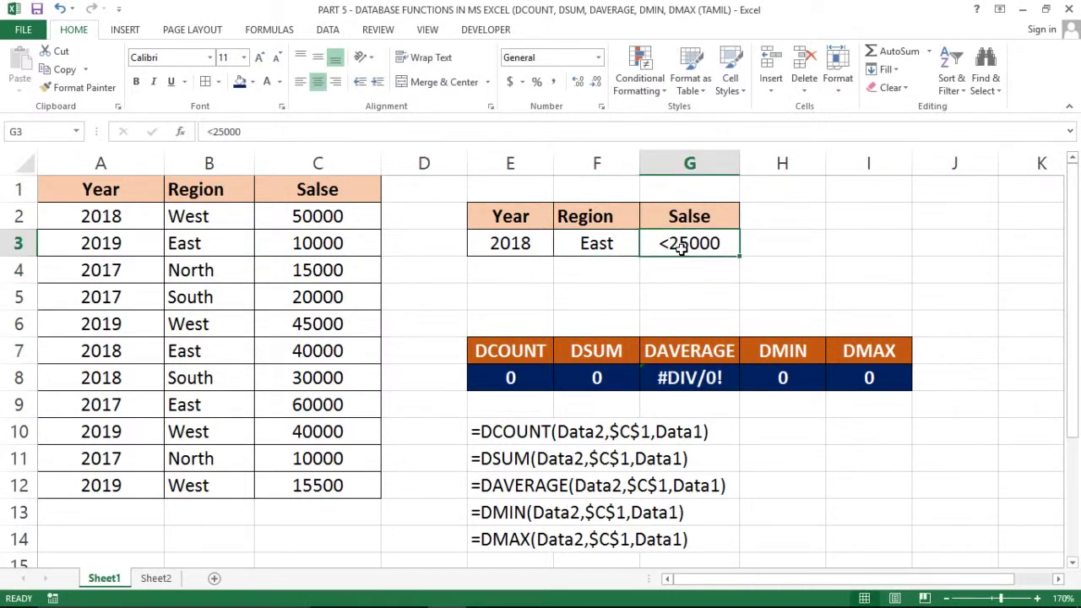
{"action": "key", "text": "Left"}
{"action": "key", "text": "Left"}
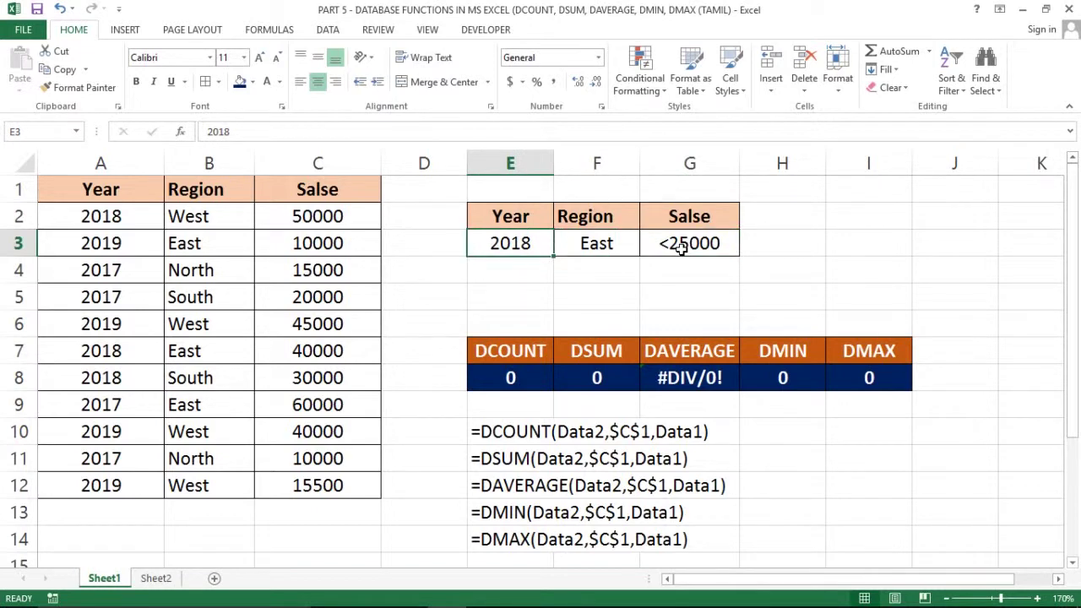
{"action": "key", "text": "Right"}
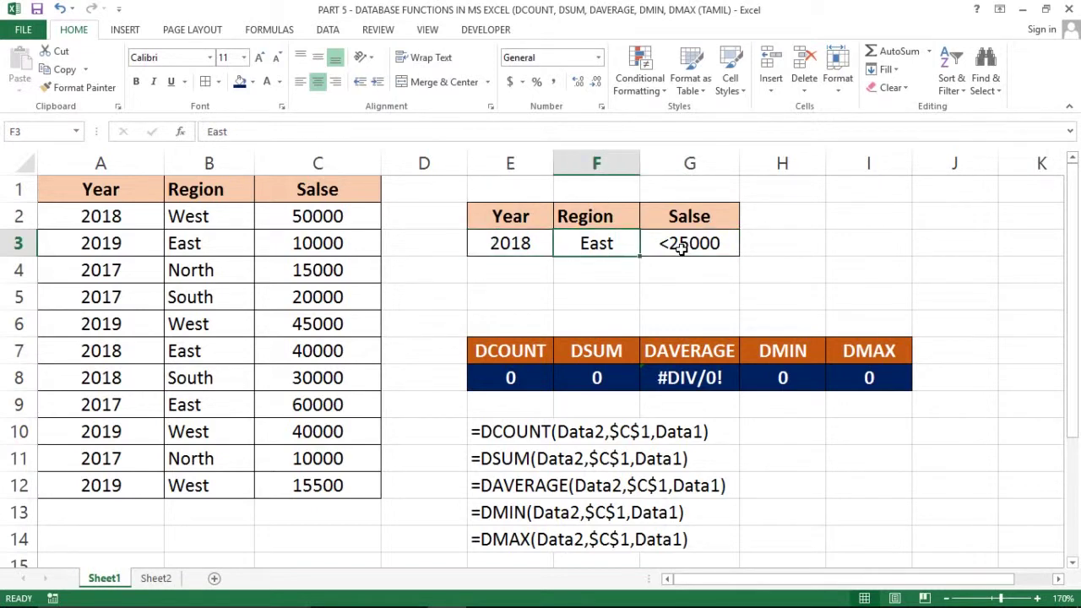
{"action": "key", "text": "Right"}
{"action": "key", "text": "Right"}
{"action": "key", "text": "Left"}
{"action": "key", "text": "Left"}
{"action": "key", "text": "Right"}
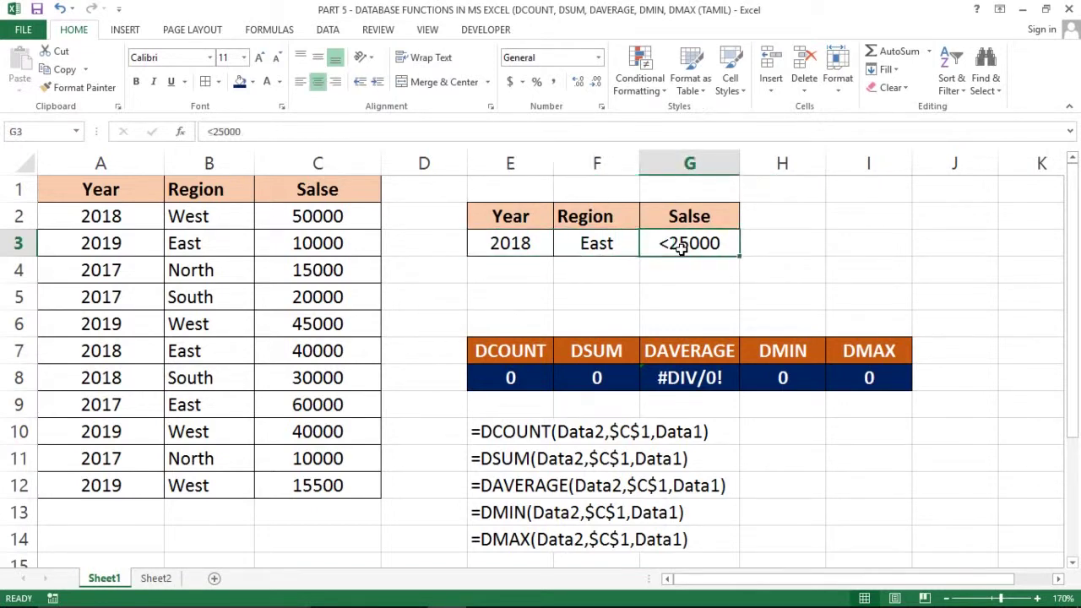
Delete the Sales, Year and Region criteria, restoring results 11, 335500, 30500.00, 10000, 60000.
{"action": "key", "text": "Delete"}
{"action": "key", "text": "Left"}
{"action": "key", "text": "shift+Left"}
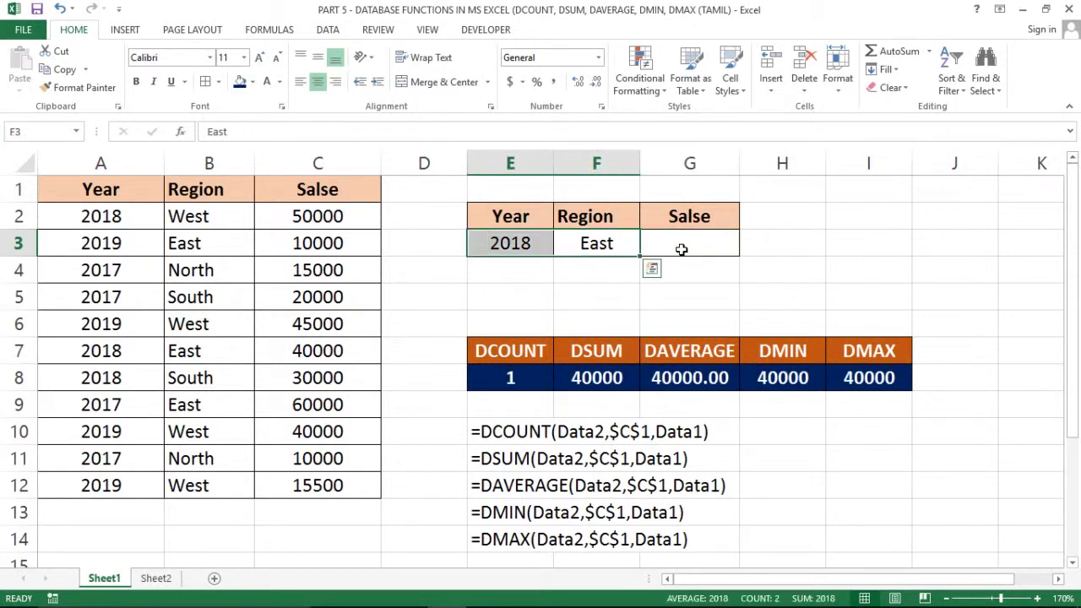
{"action": "key", "text": "Delete"}
{"action": "key", "text": "Right"}
{"action": "key", "text": "Left"}
On Sheet1, set the Sales criterion to <30000 and the Region criterion to West.
{"action": "key", "text": "Right"}
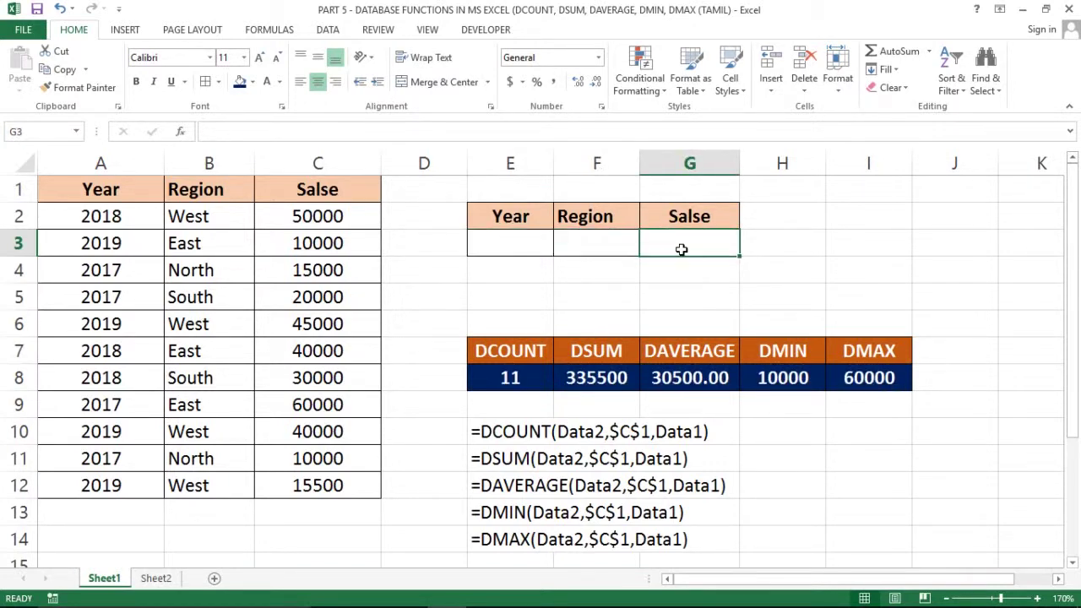
{"action": "type", "text": "<"}
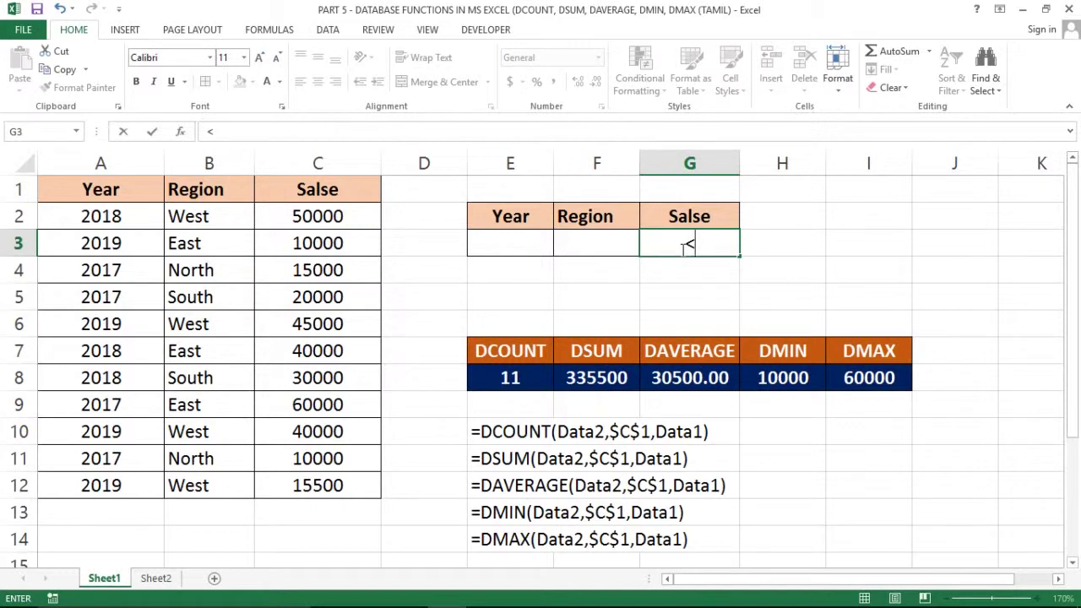
{"action": "type", "text": "30000"}
{"action": "key", "text": "Return"}
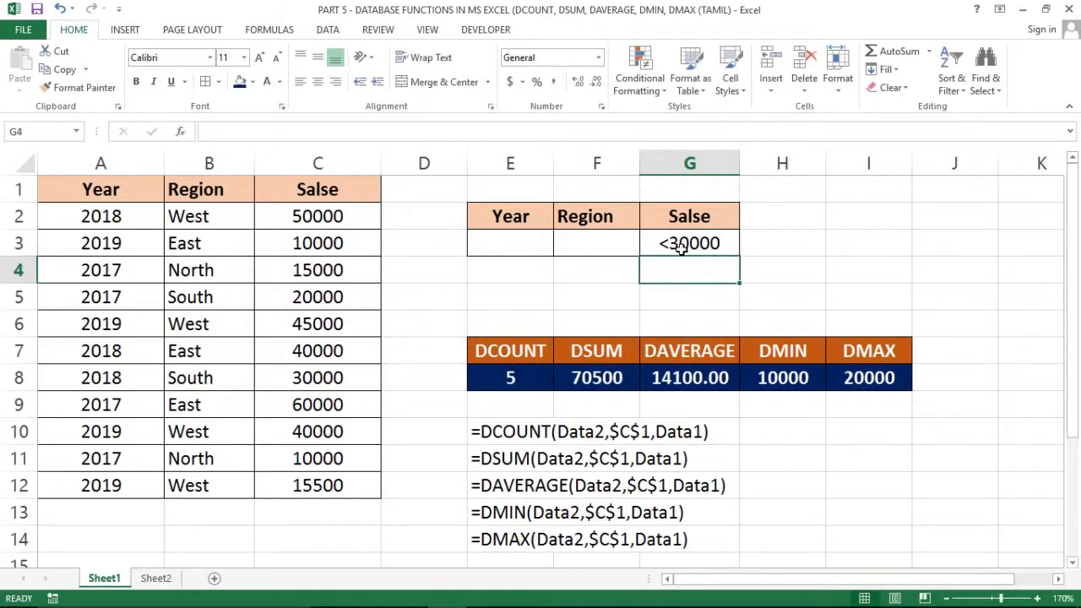
{"action": "left_click", "coordinate": [717, 238]}
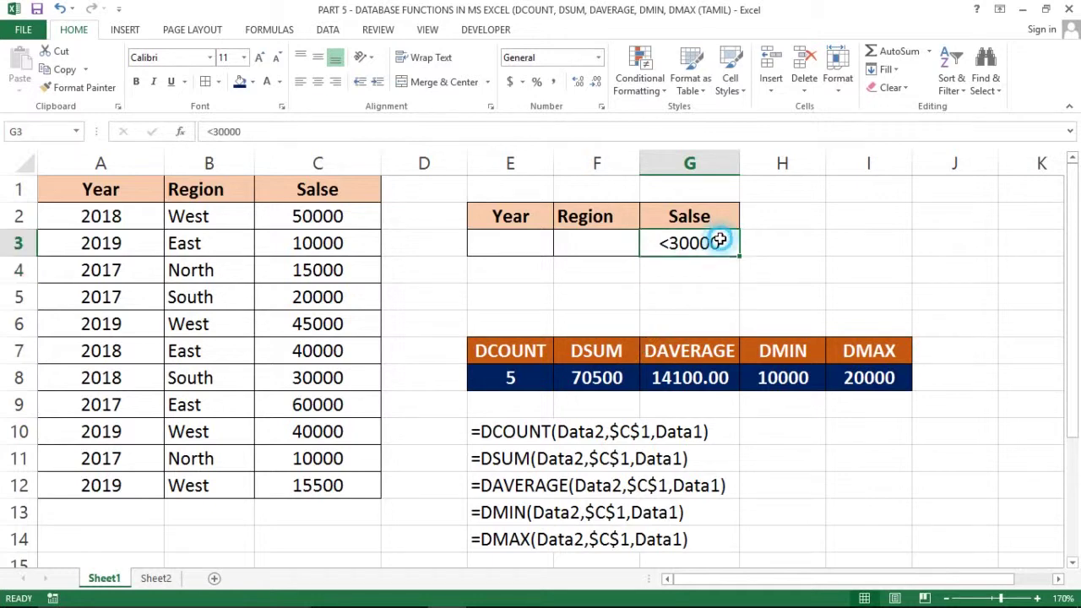
{"action": "left_click", "coordinate": [606, 240]}
{"action": "type", "text": "W"}
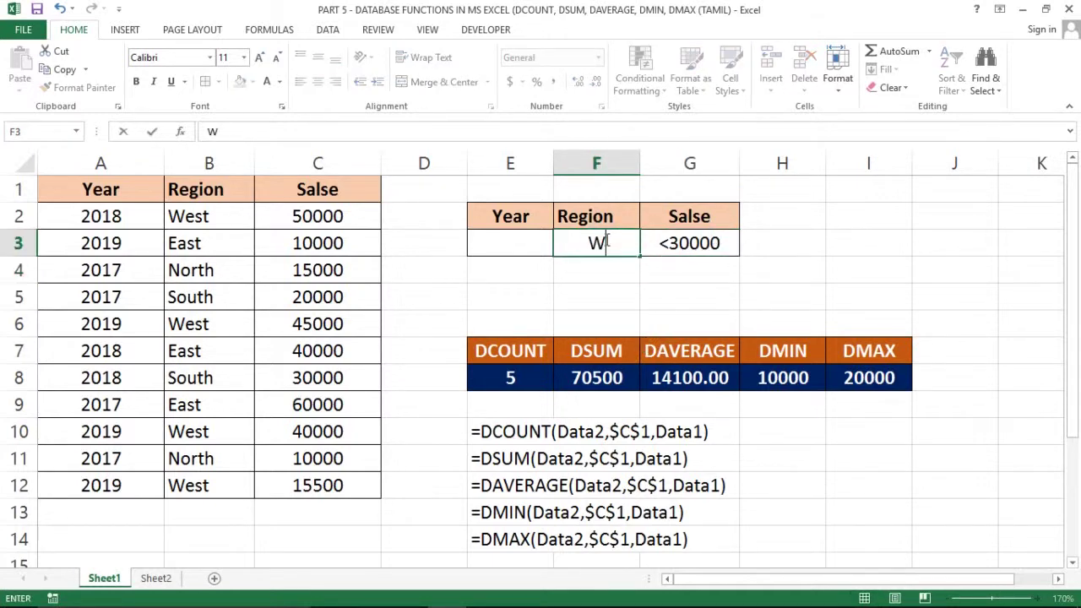
{"action": "type", "text": "est"}
{"action": "key", "text": "Return"}
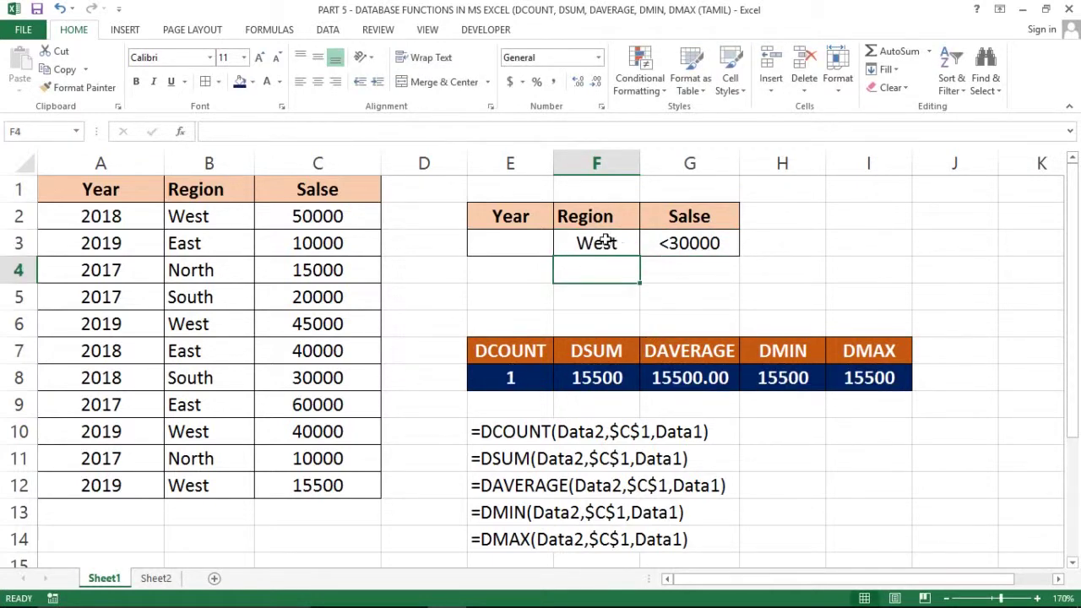
{"action": "left_click", "coordinate": [605, 239]}
{"action": "key", "text": "shift+Right"}
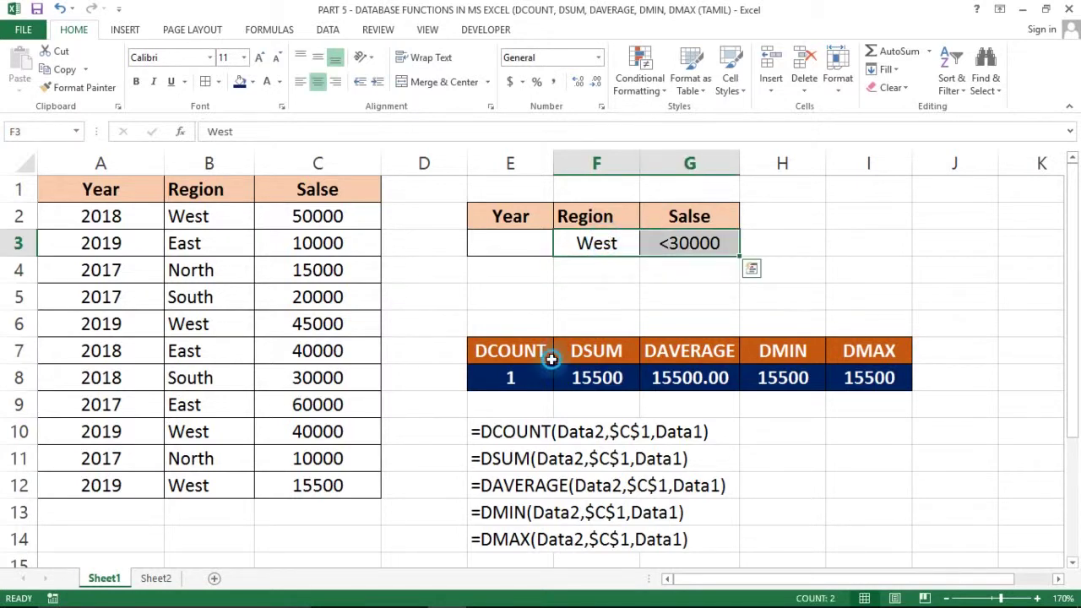
Review the DCOUNT through DMAX results row for these criteria.
{"action": "left_click", "coordinate": [550, 357]}
{"action": "key", "text": "Down"}
{"action": "key", "text": "shift+Right"}
{"action": "key", "text": "shift+Right"}
{"action": "key", "text": "shift+Right"}
{"action": "key", "text": "shift+Right"}
{"action": "key", "text": "shift+Left"}
{"action": "key", "text": "shift+Left"}
{"action": "key", "text": "shift+Left"}
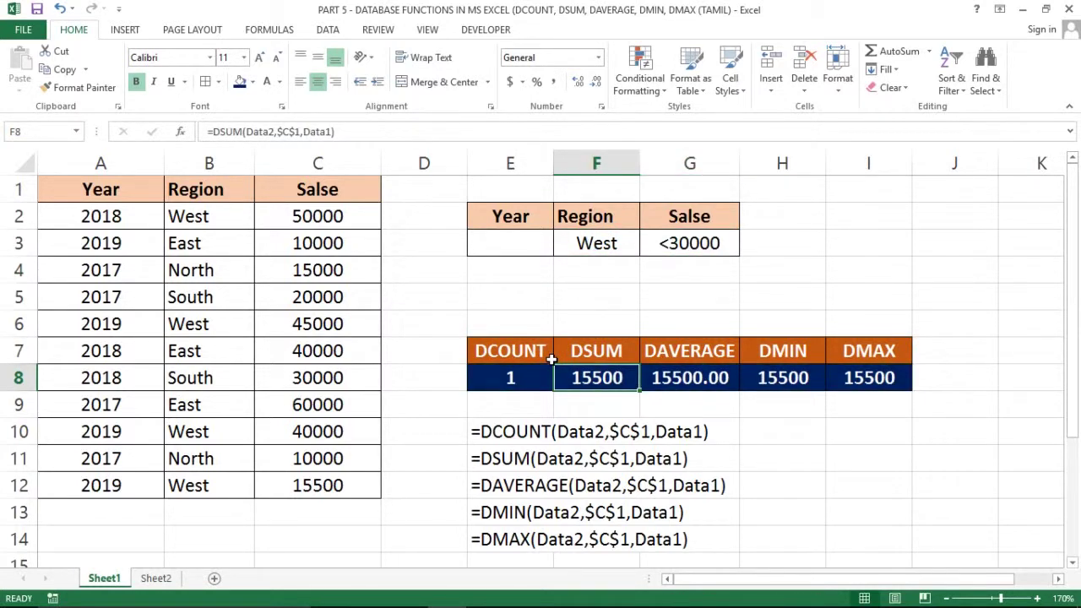
{"action": "key", "text": "shift+Left"}
{"action": "key", "text": "Up"}
{"action": "key", "text": "Up"}
{"action": "key", "text": "Up"}
{"action": "key", "text": "Up"}
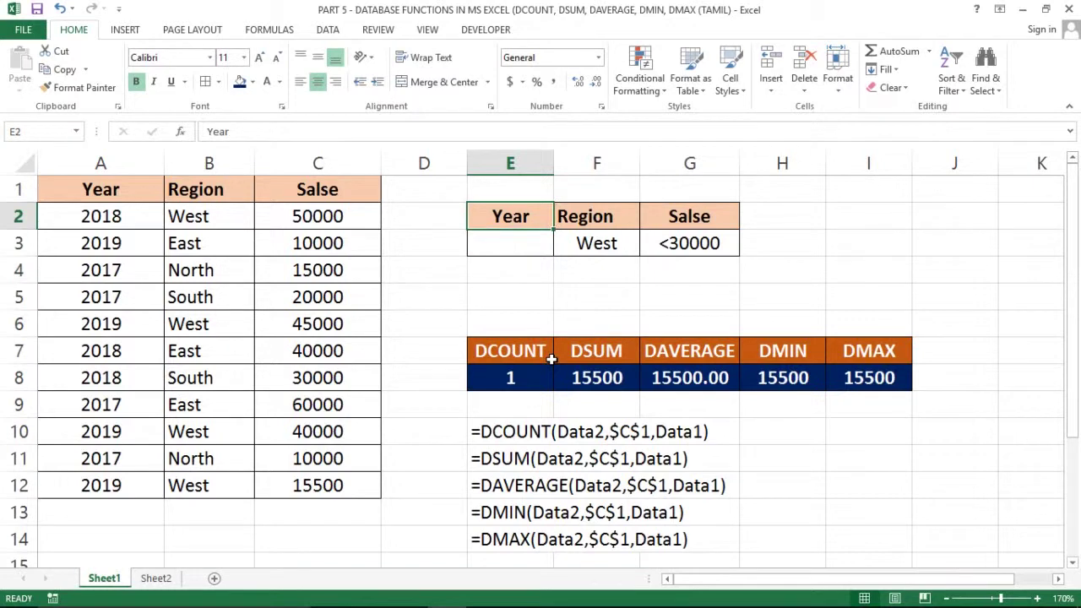
{"action": "left_click", "coordinate": [621, 341]}
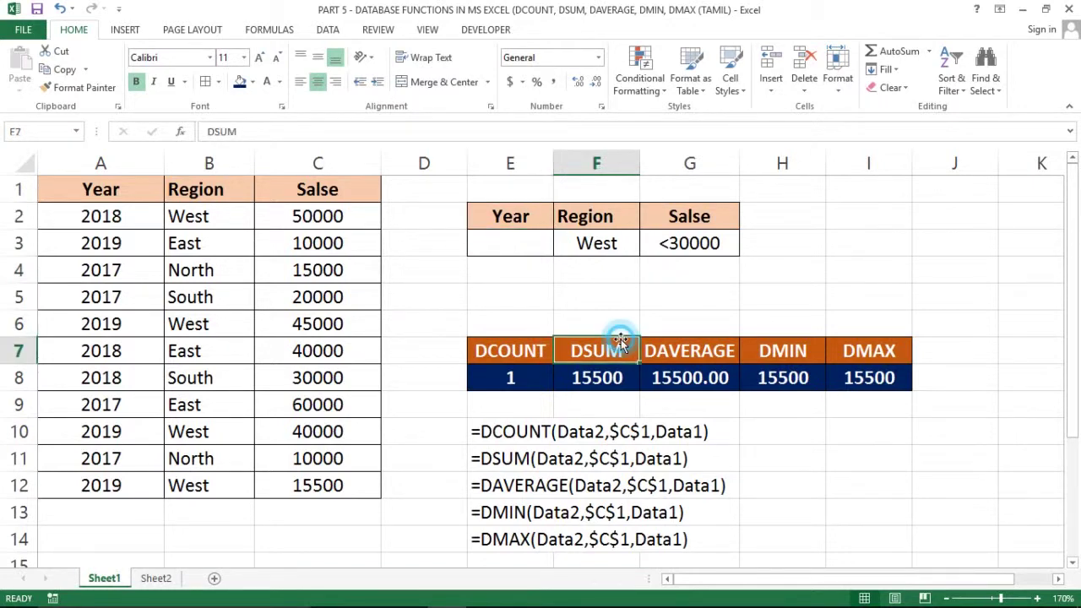
Check the matching West record with sales 15500, then switch to Sheet2.
{"action": "left_click", "coordinate": [311, 488]}
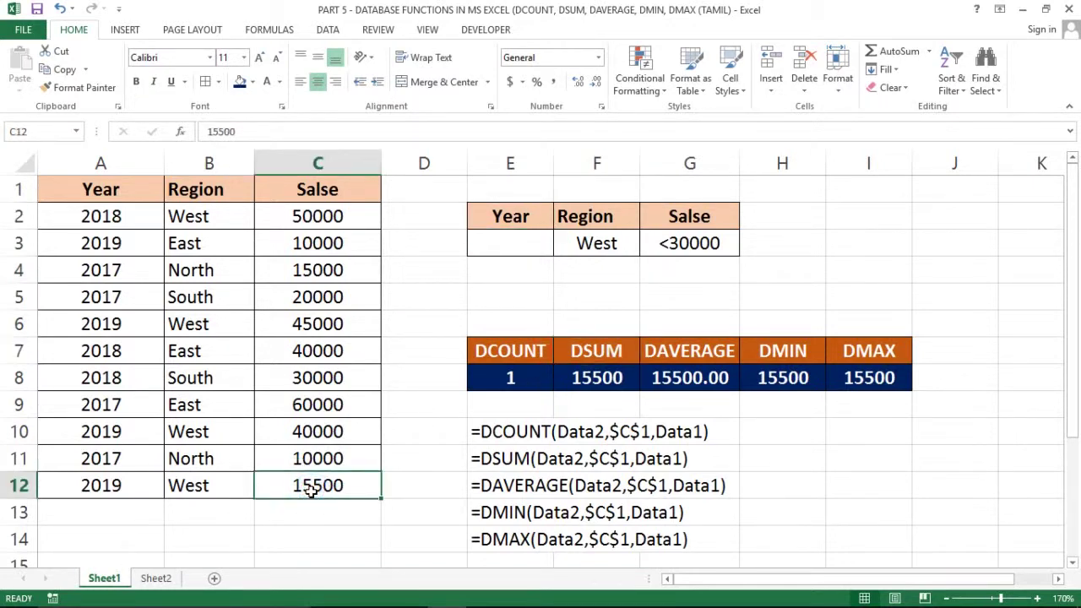
{"action": "left_click", "coordinate": [244, 493]}
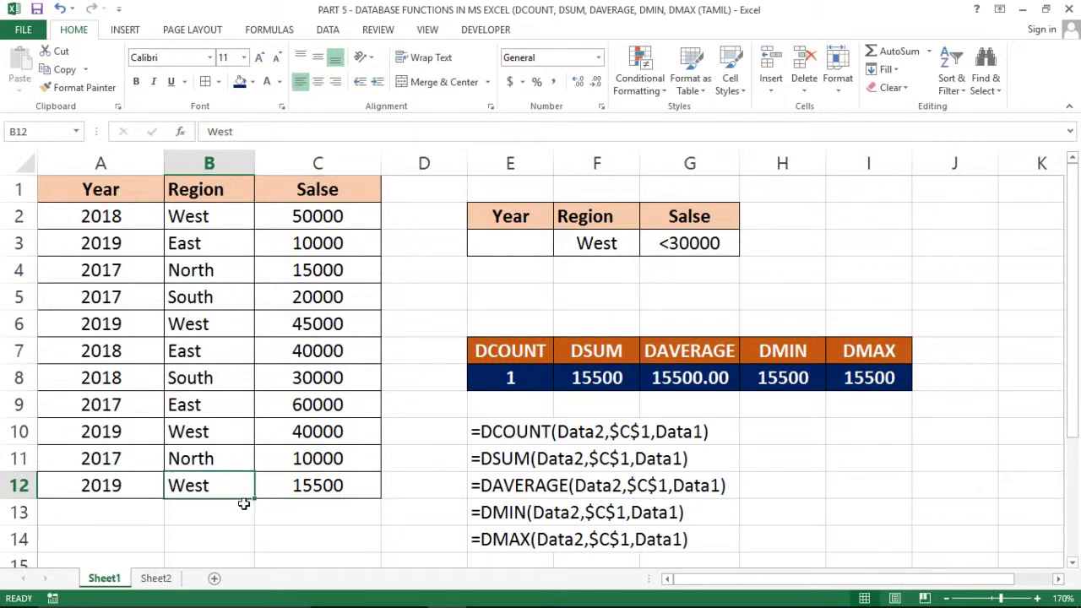
{"action": "left_click", "coordinate": [243, 508]}
{"action": "left_click", "coordinate": [393, 429]}
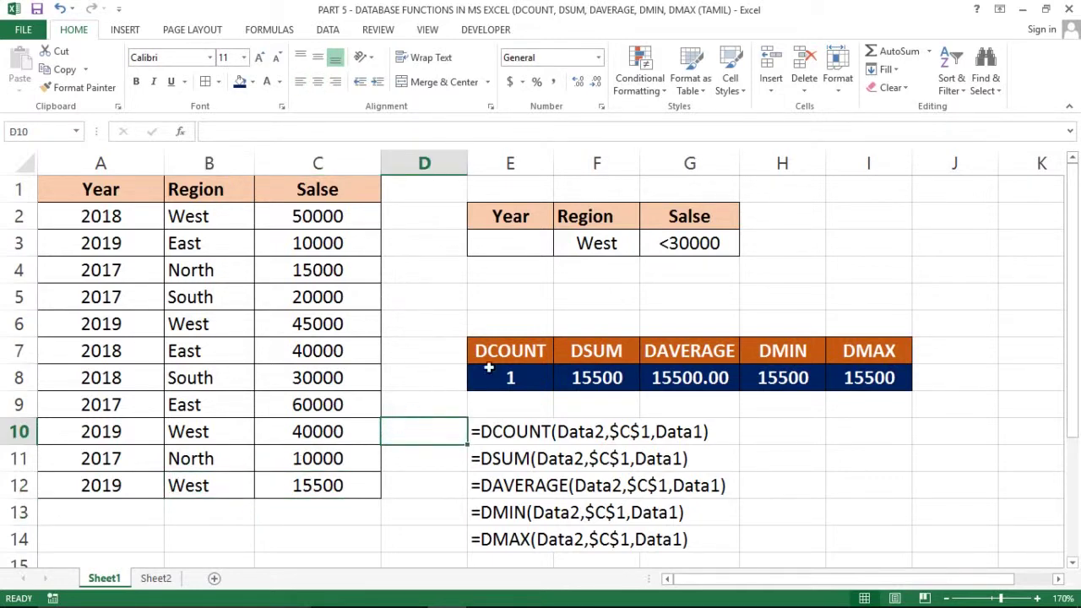
{"action": "left_click", "coordinate": [512, 354]}
{"action": "left_click", "coordinate": [537, 308]}
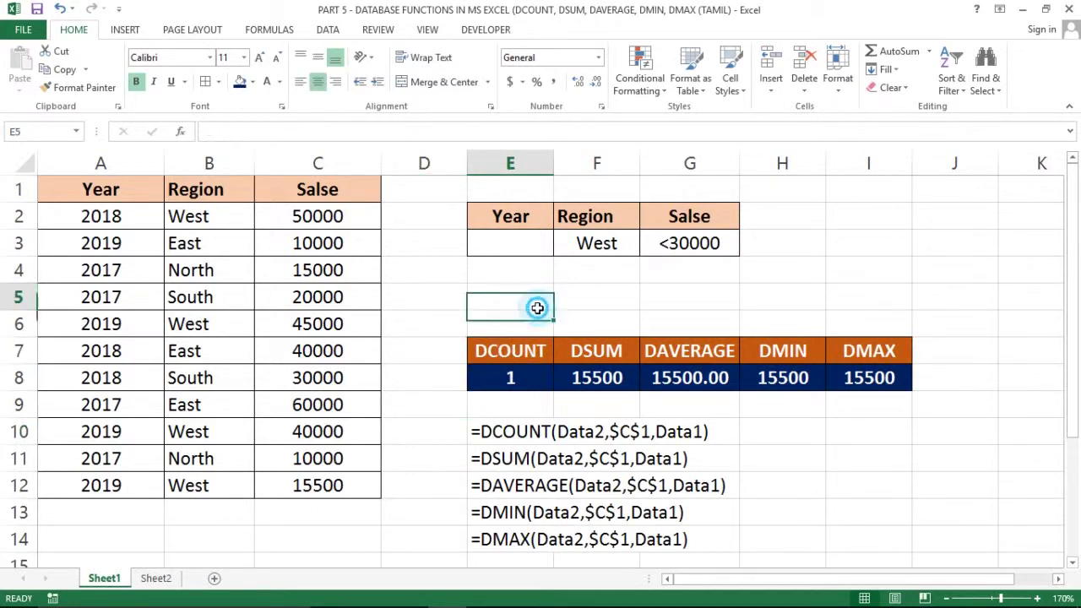
{"action": "left_click", "coordinate": [483, 319]}
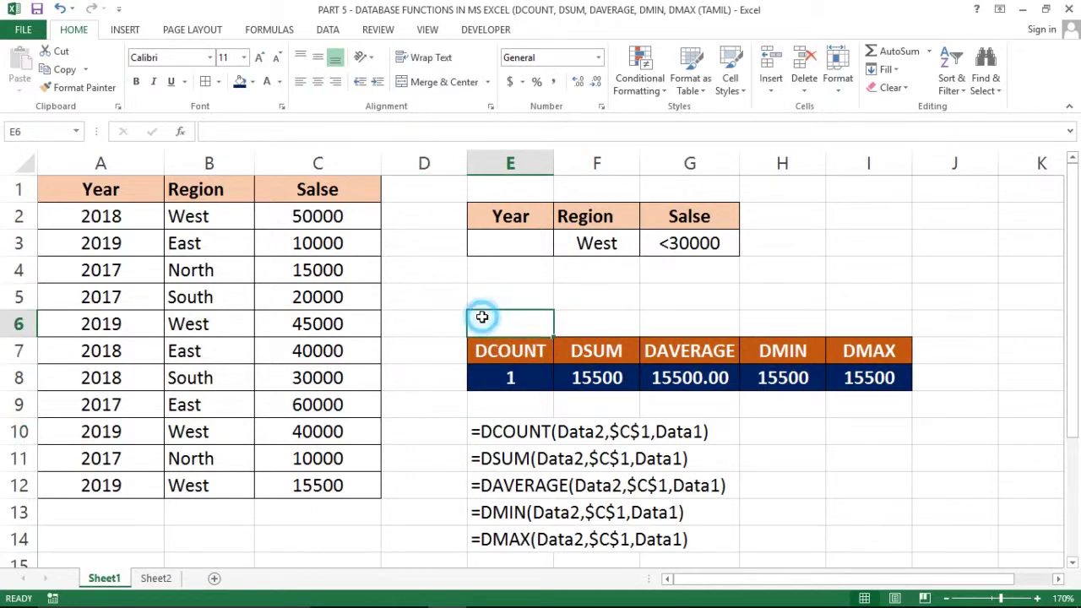
{"action": "left_click", "coordinate": [157, 580]}
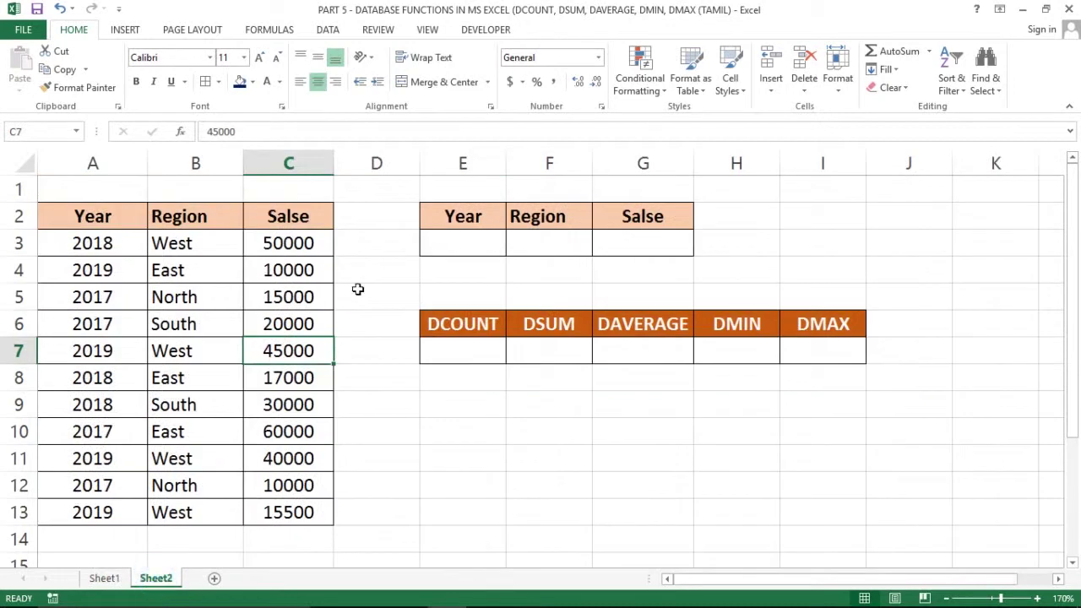
Select the Year, Region and Salse table A2:C13 and name it Salse_Data via the Name Box.
{"action": "left_click", "coordinate": [124, 225]}
{"action": "key", "text": "ctrl+shift+Right"}
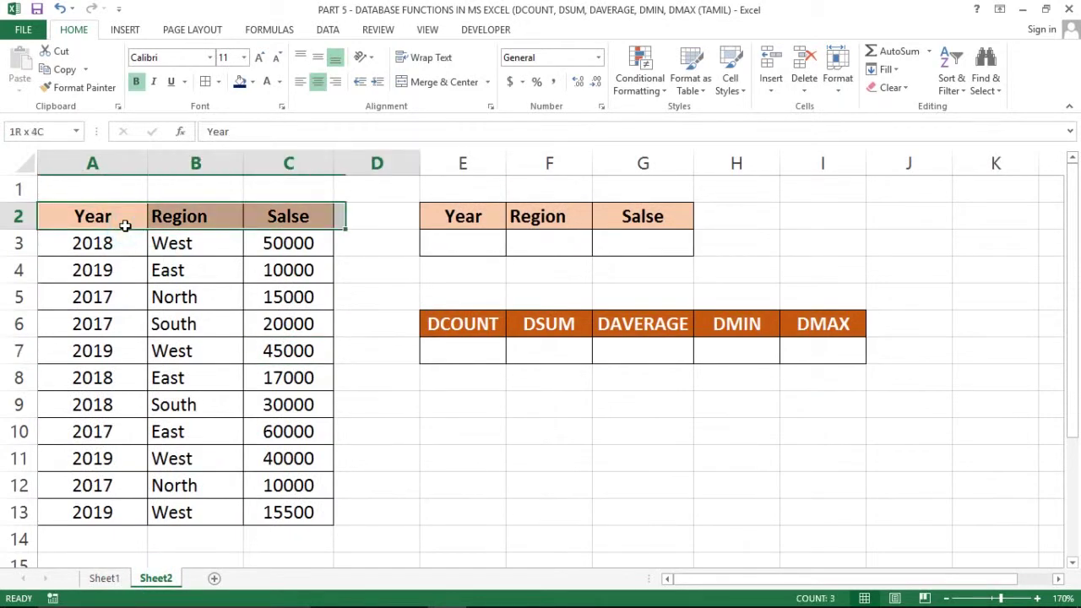
{"action": "key", "text": "ctrl+shift+Down"}
{"action": "key", "text": "ctrl+Right"}
{"action": "key", "text": "ctrl+Right"}
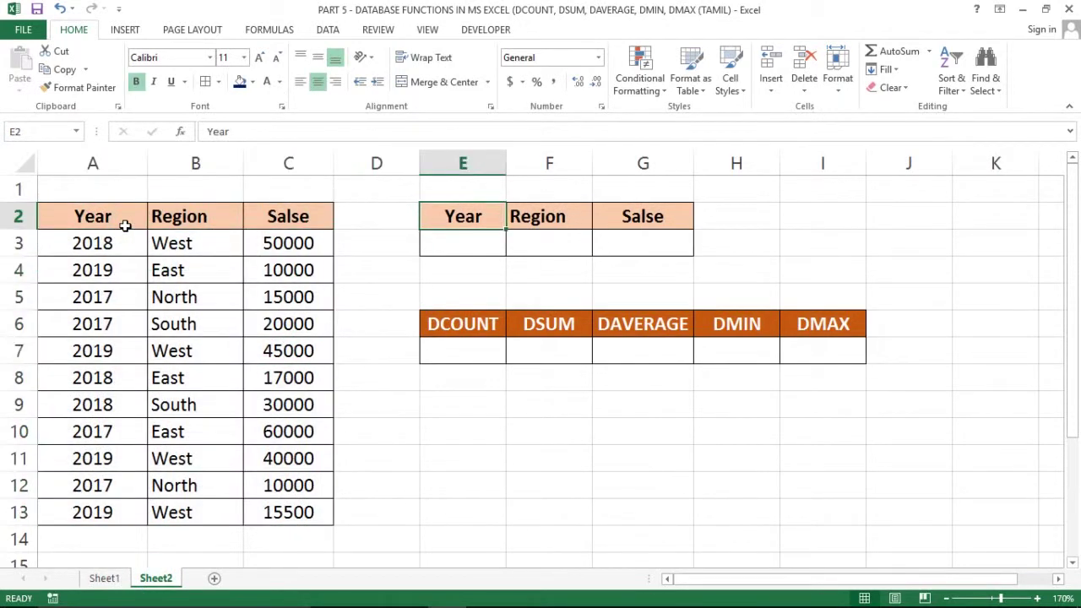
{"action": "key", "text": "Down"}
{"action": "key", "text": "Down"}
{"action": "key", "text": "Down"}
{"action": "key", "text": "Down"}
{"action": "key", "text": "Down"}
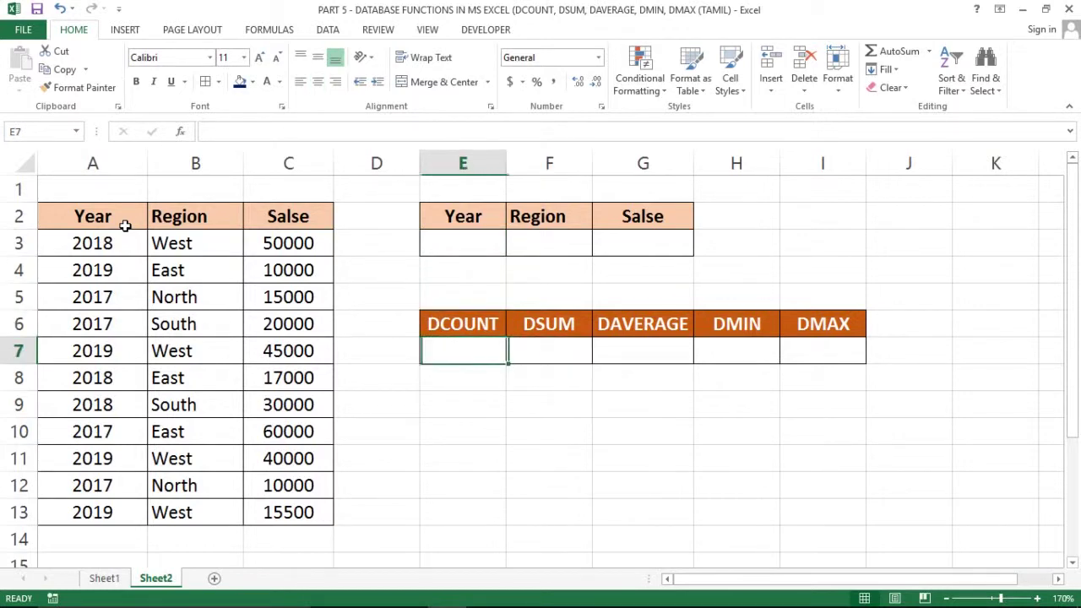
{"action": "key", "text": "Up"}
{"action": "key", "text": "Up"}
{"action": "key", "text": "Up"}
{"action": "key", "text": "Up"}
{"action": "key", "text": "Up"}
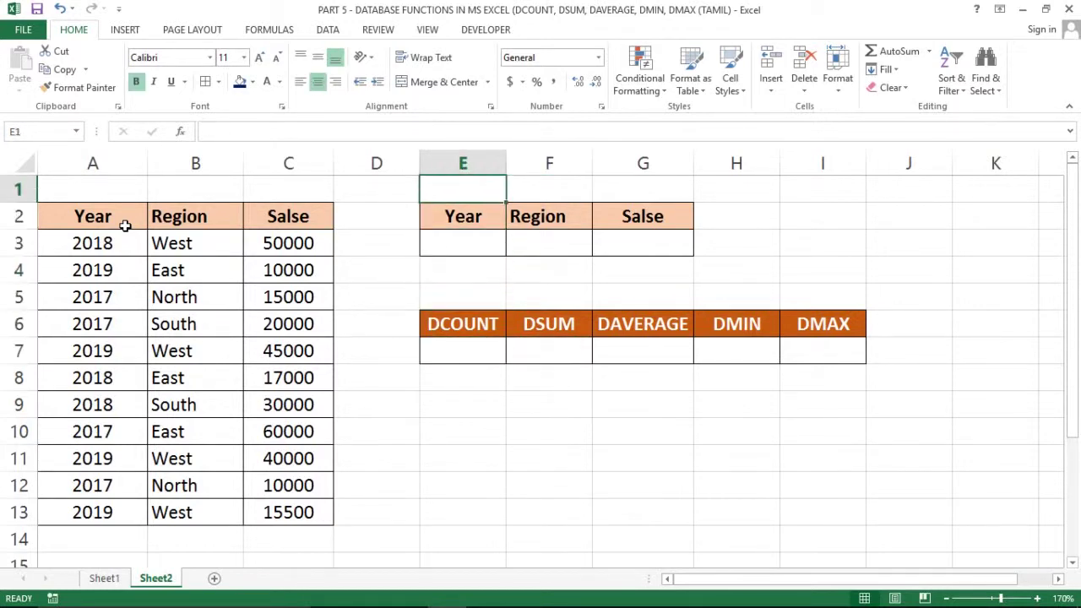
{"action": "key", "text": "Down"}
{"action": "key", "text": "Left"}
{"action": "key", "text": "Left"}
{"action": "key", "text": "Left"}
{"action": "key", "text": "Left"}
{"action": "key", "text": "shift+Right"}
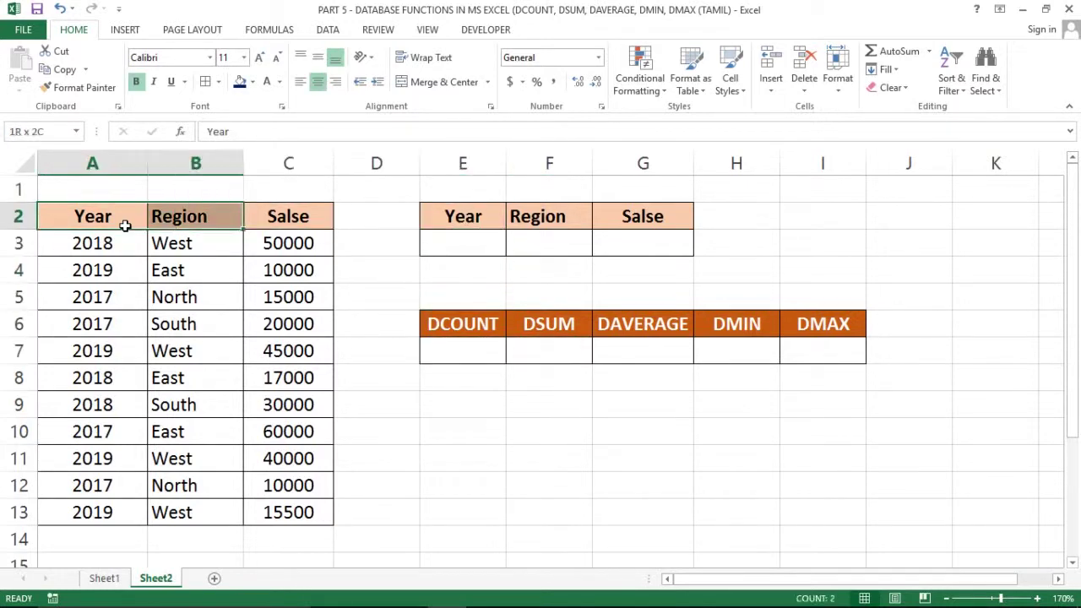
{"action": "key", "text": "shift+Right"}
{"action": "key", "text": "ctrl+shift+Down"}
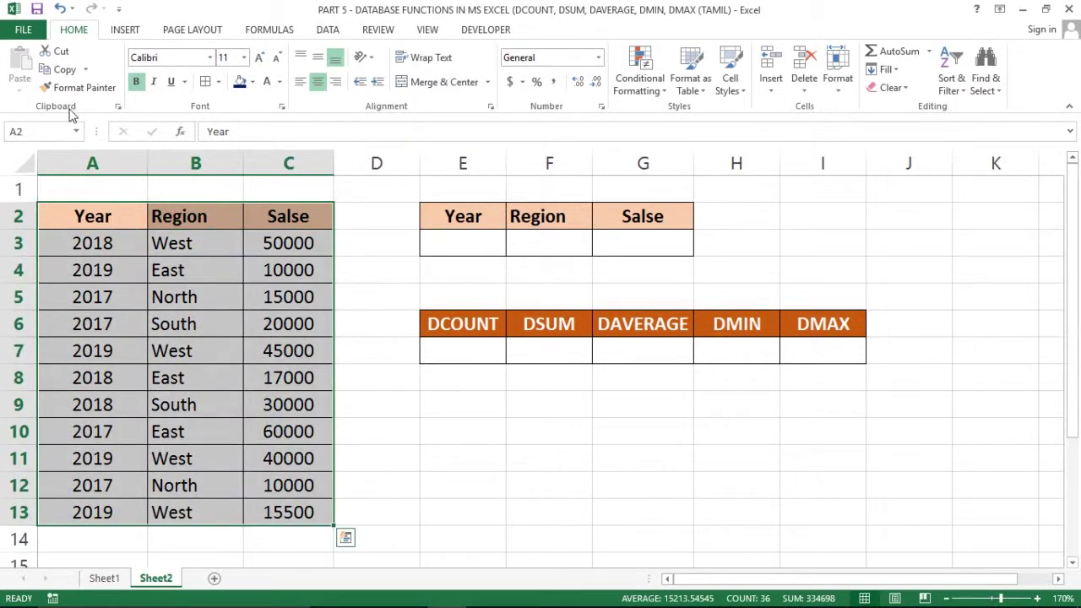
{"action": "left_click", "coordinate": [43, 134]}
{"action": "type", "text": "Salse_Data"}
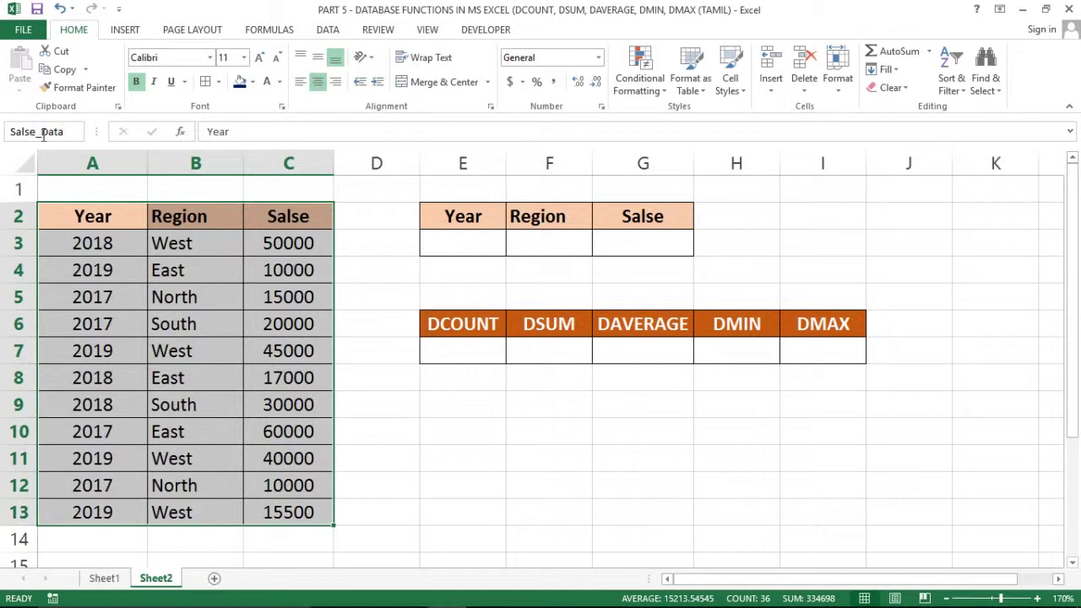
{"action": "key", "text": "Return"}
{"action": "left_click", "coordinate": [68, 211]}
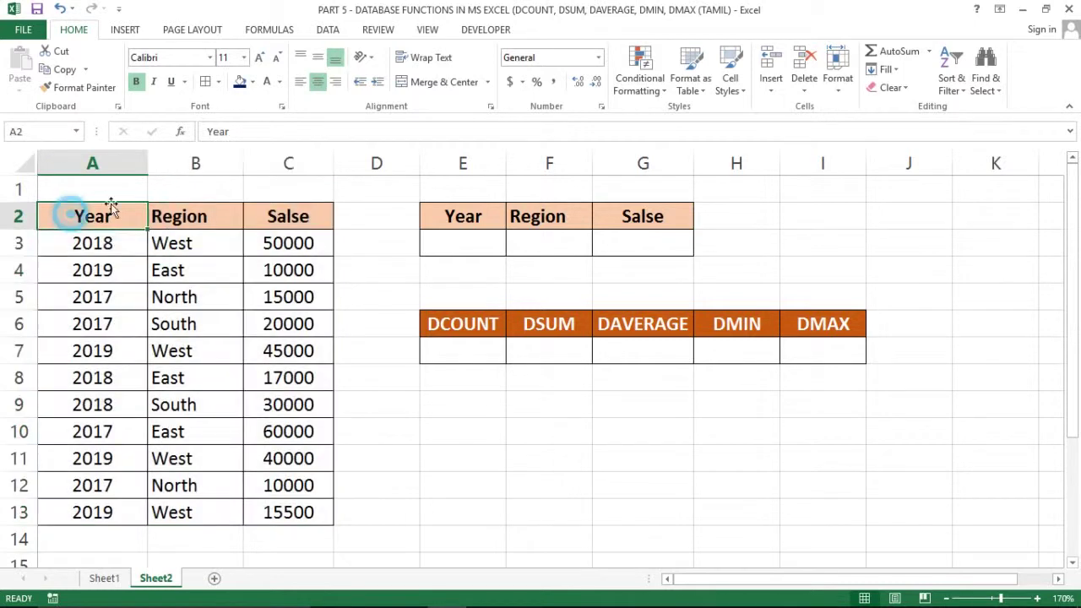
Select the criteria block E2:G3 and name it Criteria_Table.
{"action": "left_click", "coordinate": [440, 210]}
{"action": "key", "text": "shift+Down"}
{"action": "key", "text": "shift+Right"}
{"action": "key", "text": "shift+Right"}
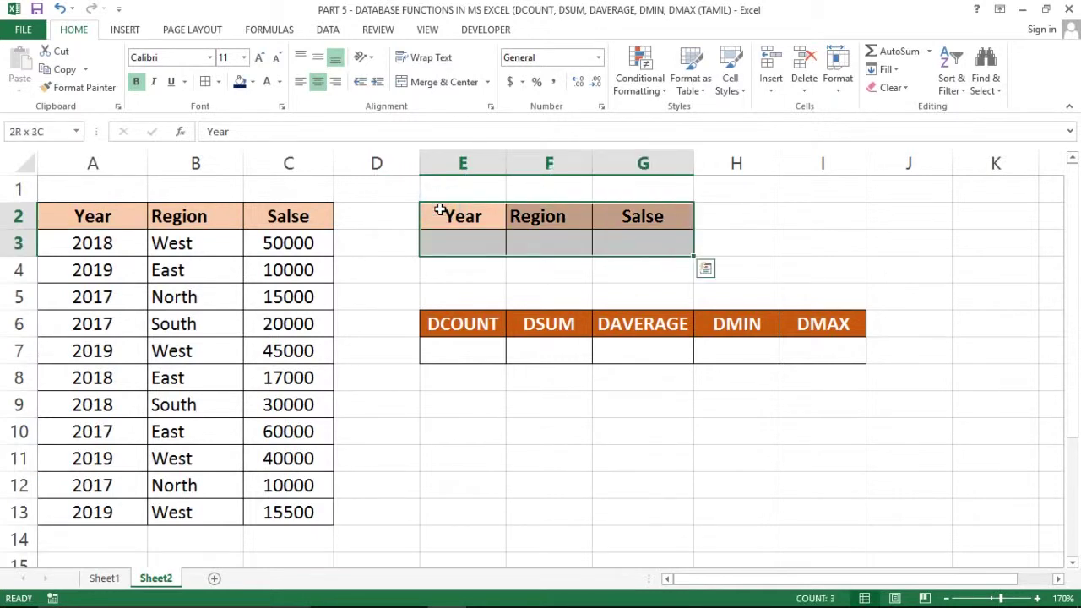
{"action": "left_click", "coordinate": [44, 130]}
{"action": "type", "text": "Criteria_Ta"}
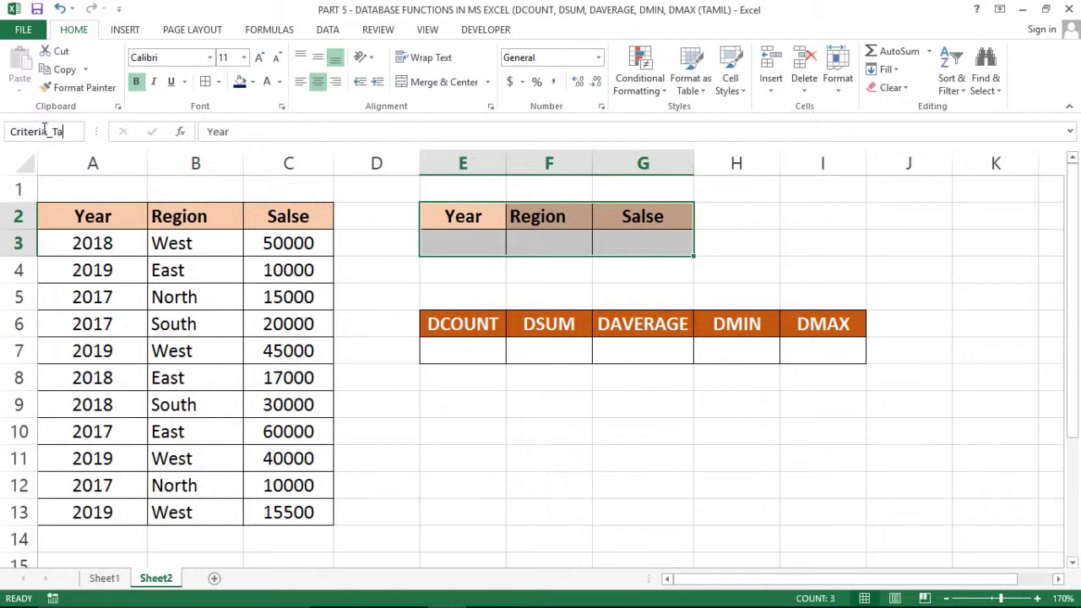
{"action": "type", "text": "ble"}
{"action": "key", "text": "Return"}
{"action": "left_click", "coordinate": [155, 266]}
{"action": "left_click", "coordinate": [313, 273]}
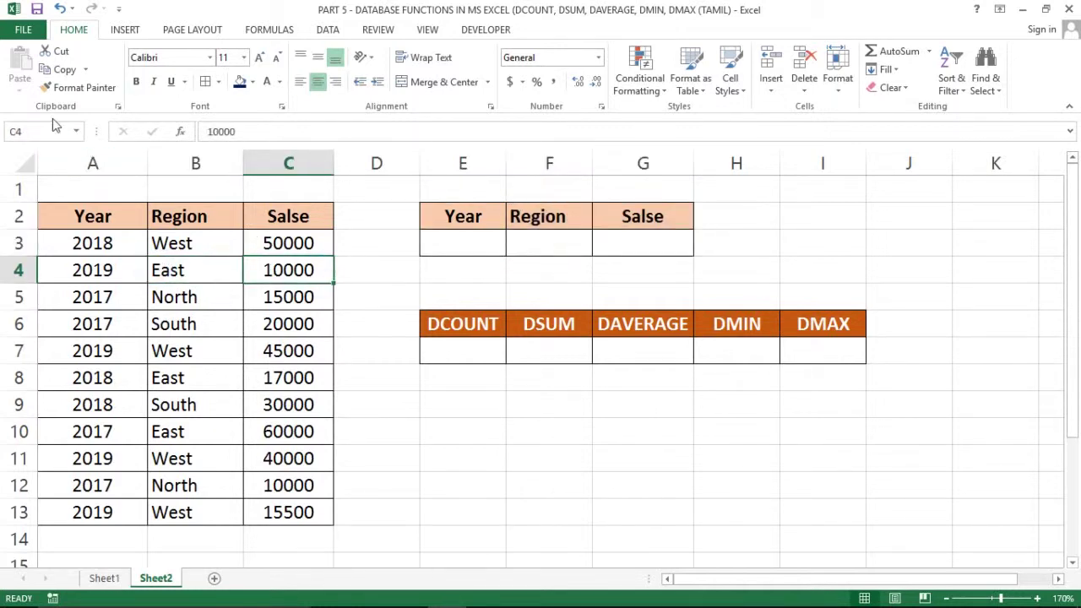
Verify that Criteria_Table and Salse_Data each select the correct ranges from the Name Box list.
{"action": "left_click", "coordinate": [79, 133]}
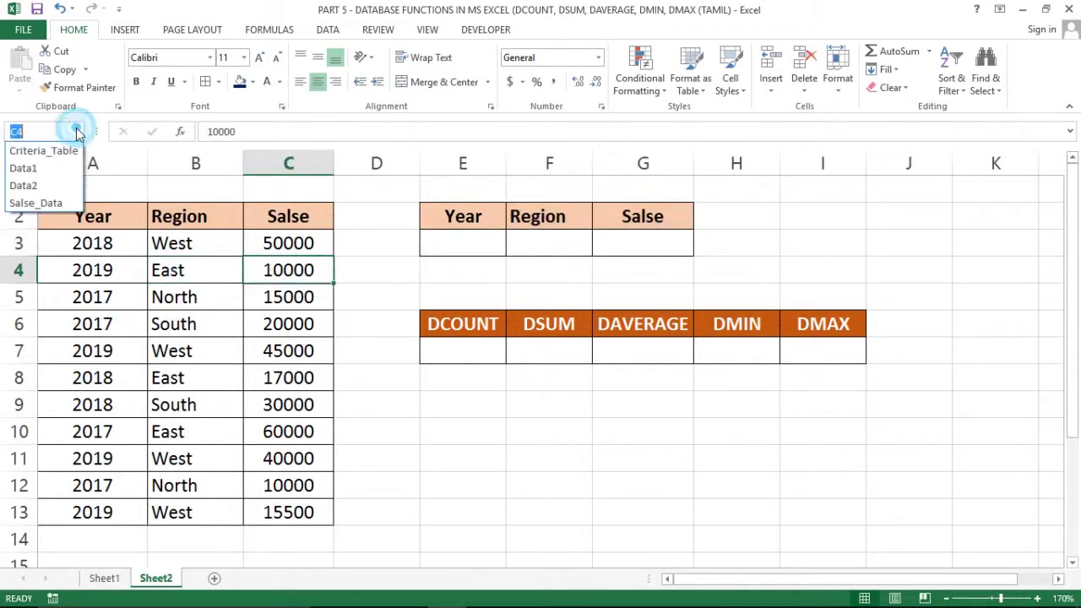
{"action": "left_click", "coordinate": [34, 153]}
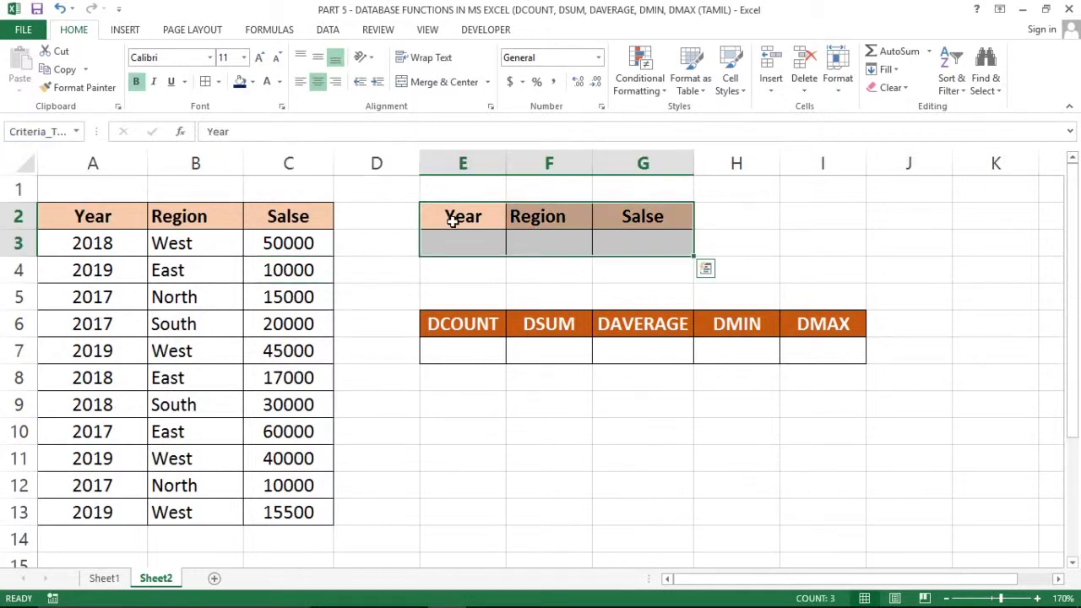
{"action": "left_click", "coordinate": [75, 132]}
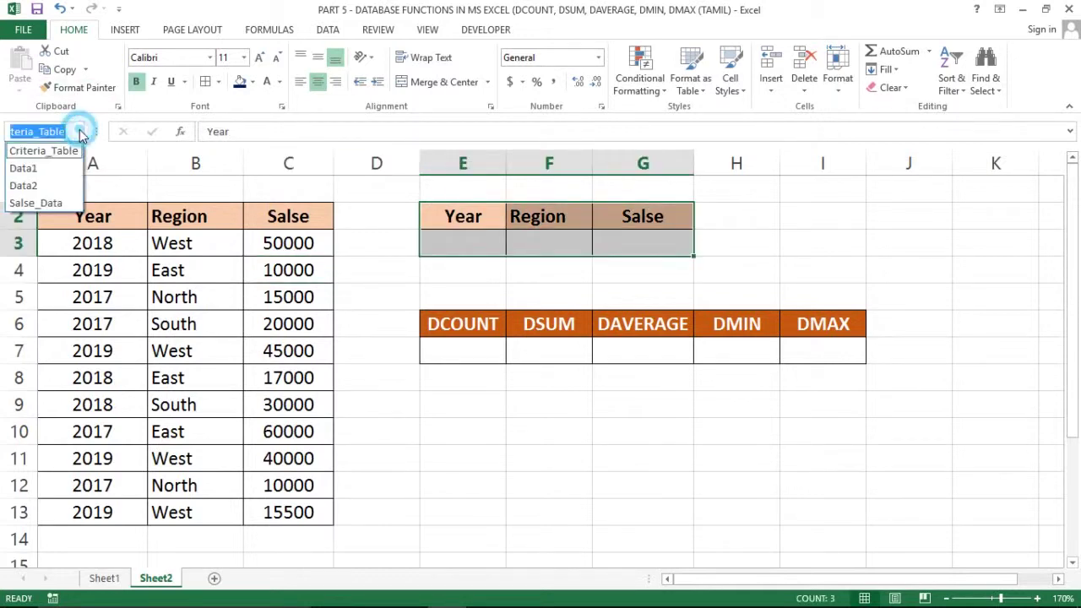
{"action": "left_click", "coordinate": [25, 205]}
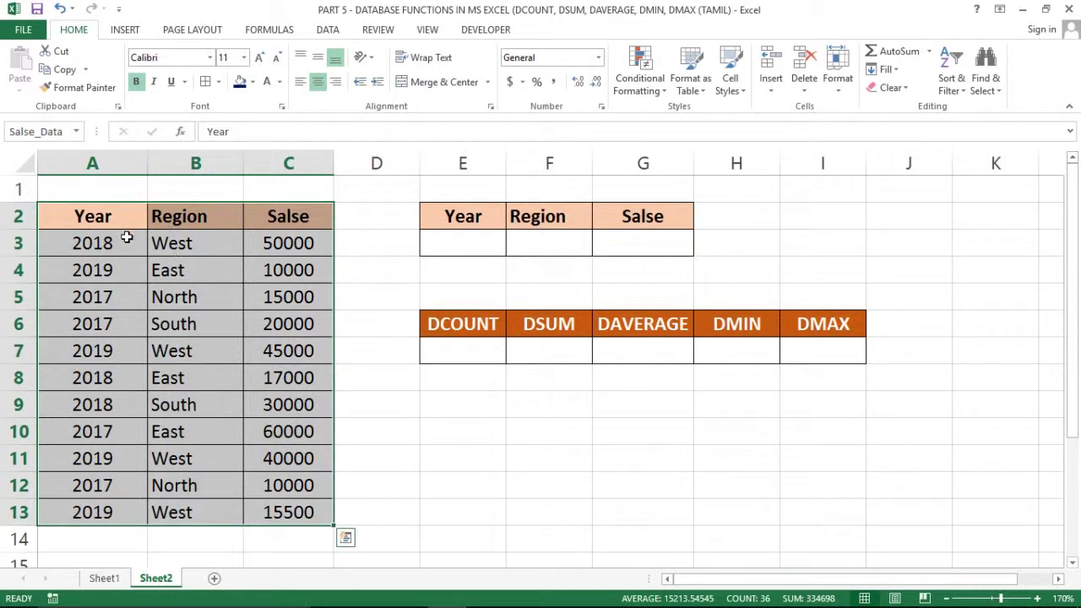
{"action": "left_click", "coordinate": [192, 262]}
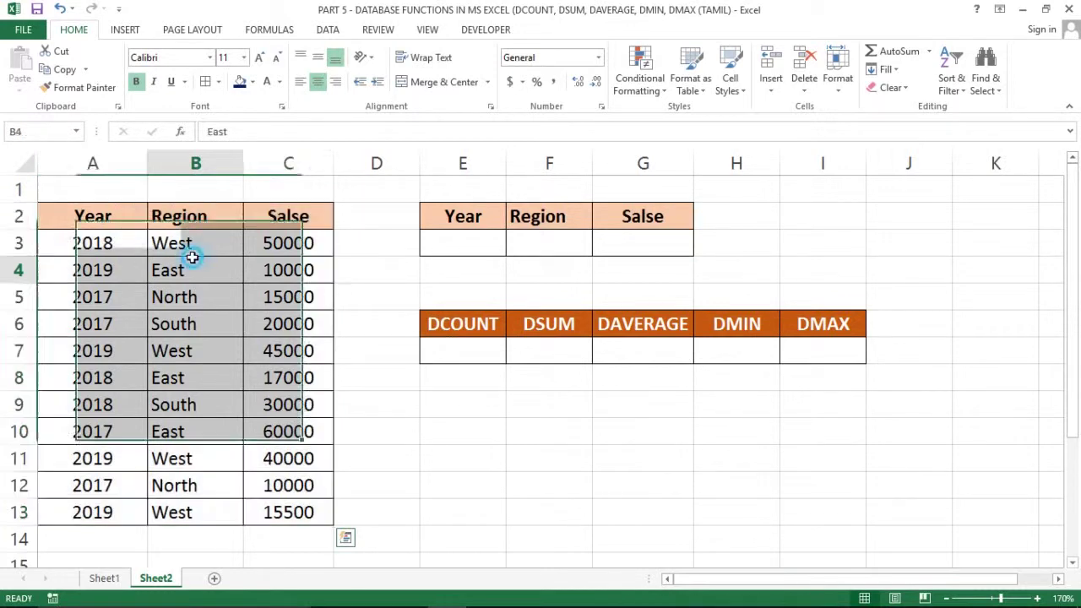
Enter =DCOUNT(Salse_Data,$C$2,Criteria_Table) in E7, returning 11.
{"action": "left_click", "coordinate": [461, 357]}
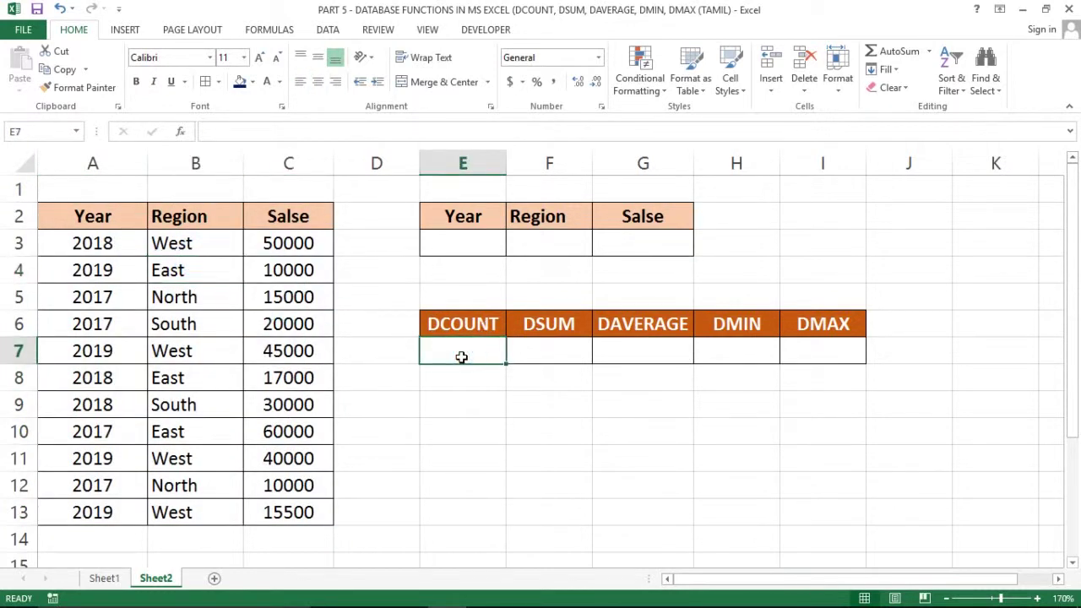
{"action": "type", "text": "="}
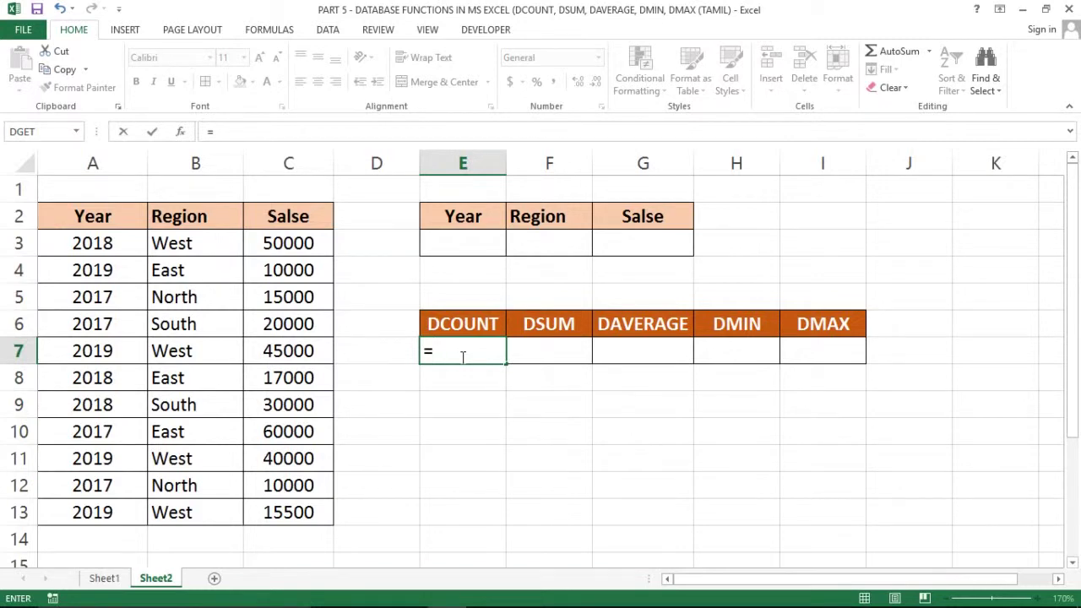
{"action": "type", "text": "dcoun"}
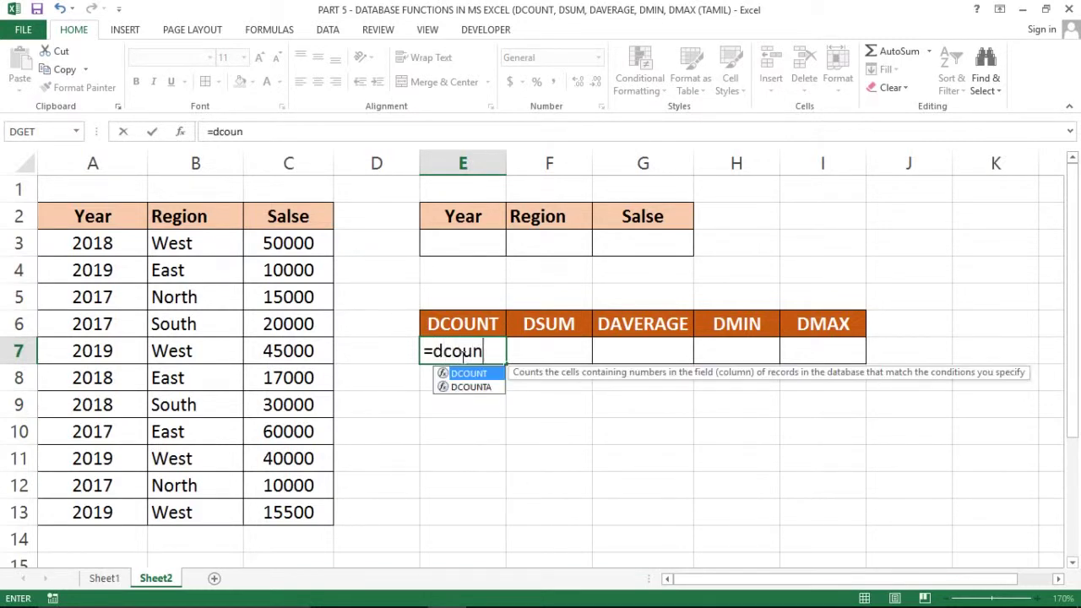
{"action": "key", "text": "Tab"}
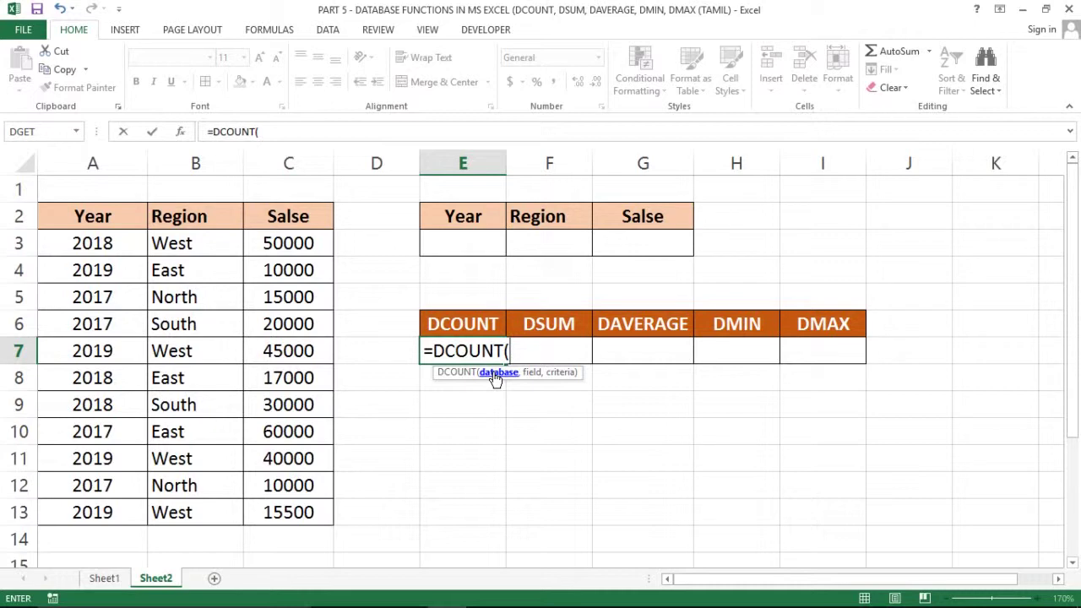
{"action": "type", "text": "sa"}
{"action": "key", "text": "Tab"}
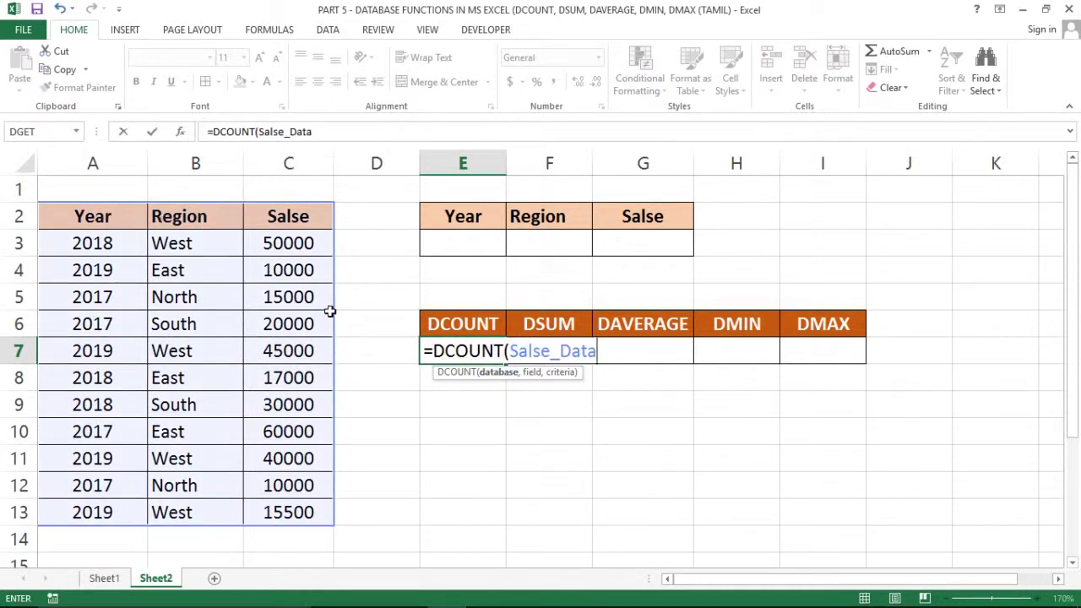
{"action": "type", "text": ","}
{"action": "left_click", "coordinate": [298, 217]}
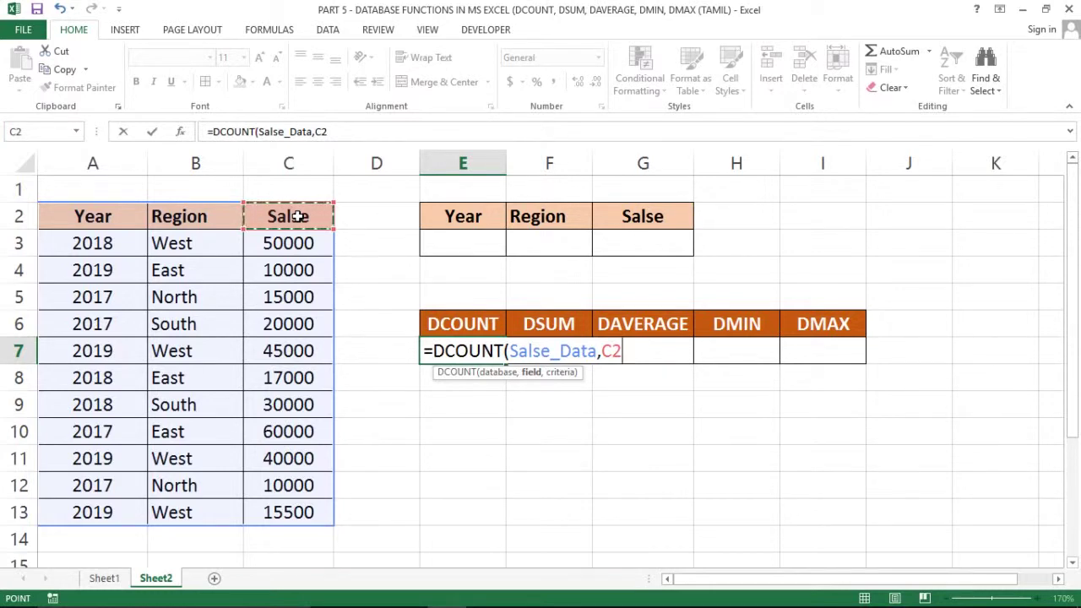
{"action": "key", "text": "F4"}
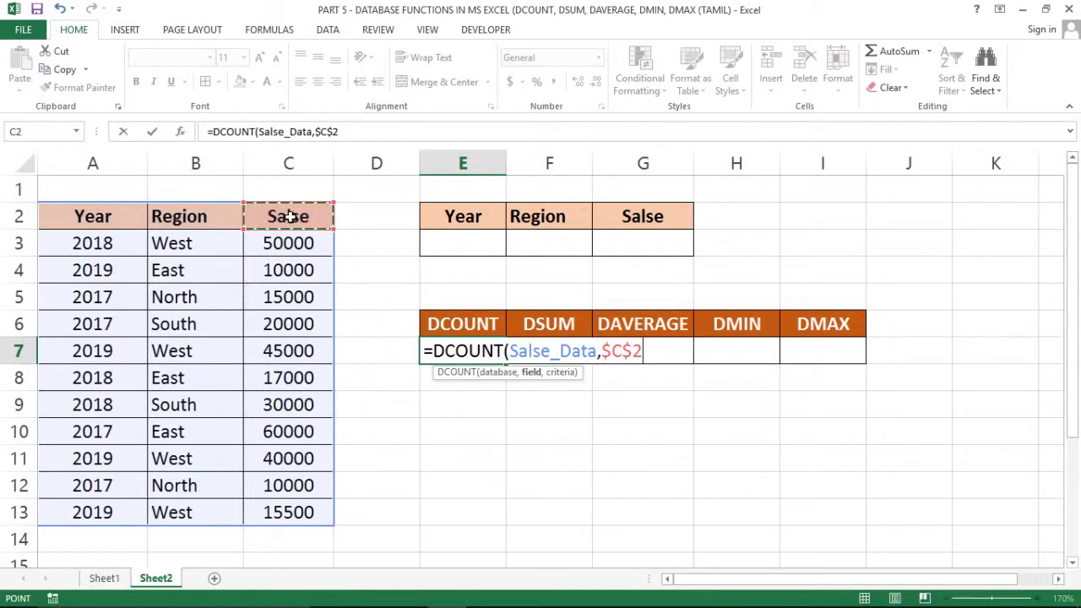
{"action": "type", "text": ","}
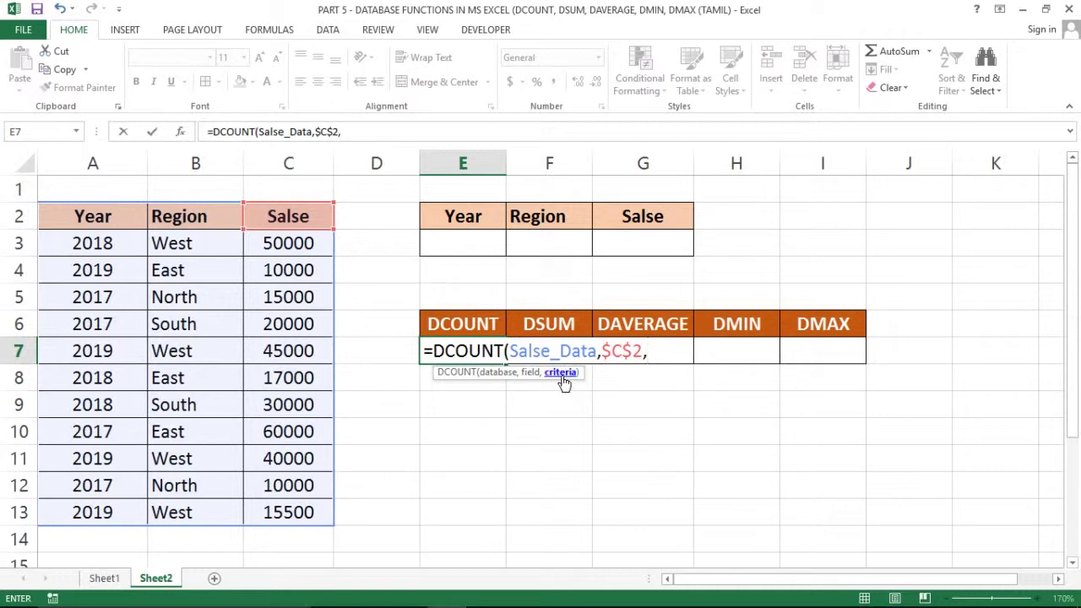
{"action": "type", "text": "c"}
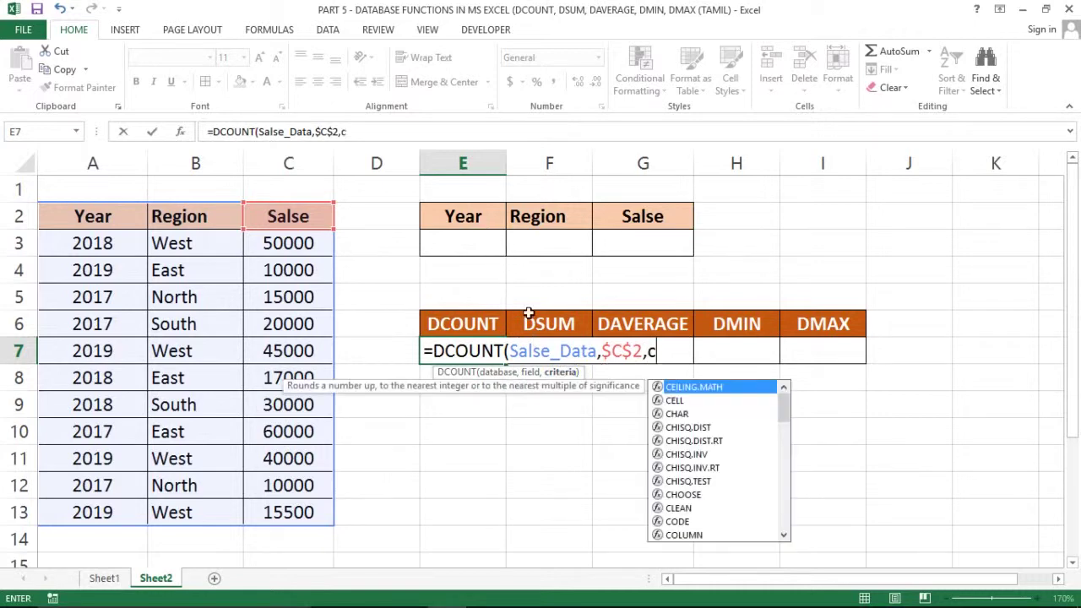
{"action": "type", "text": "r"}
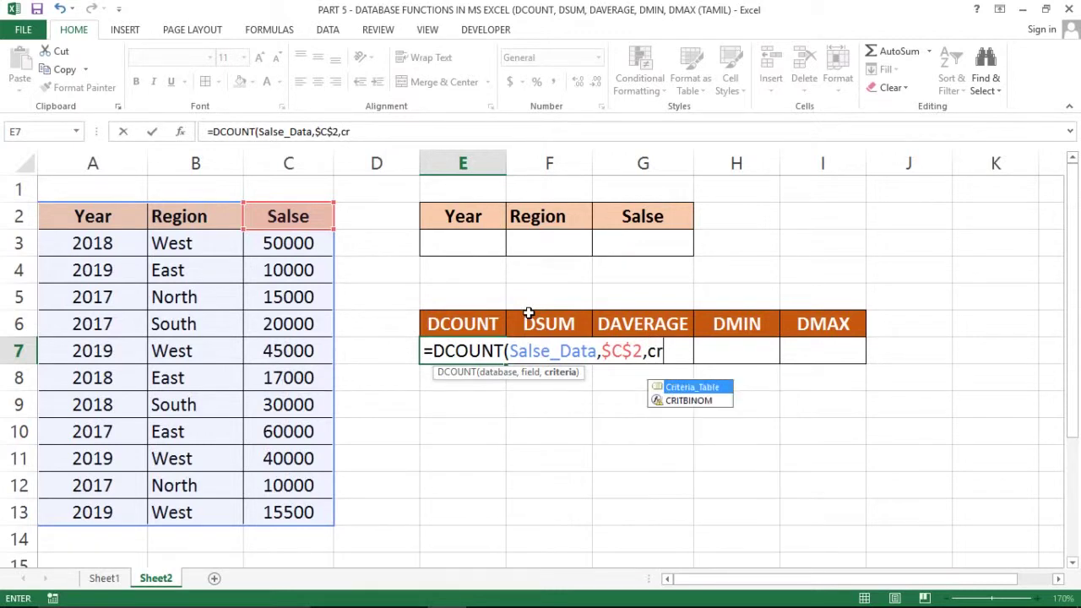
{"action": "key", "text": "Tab"}
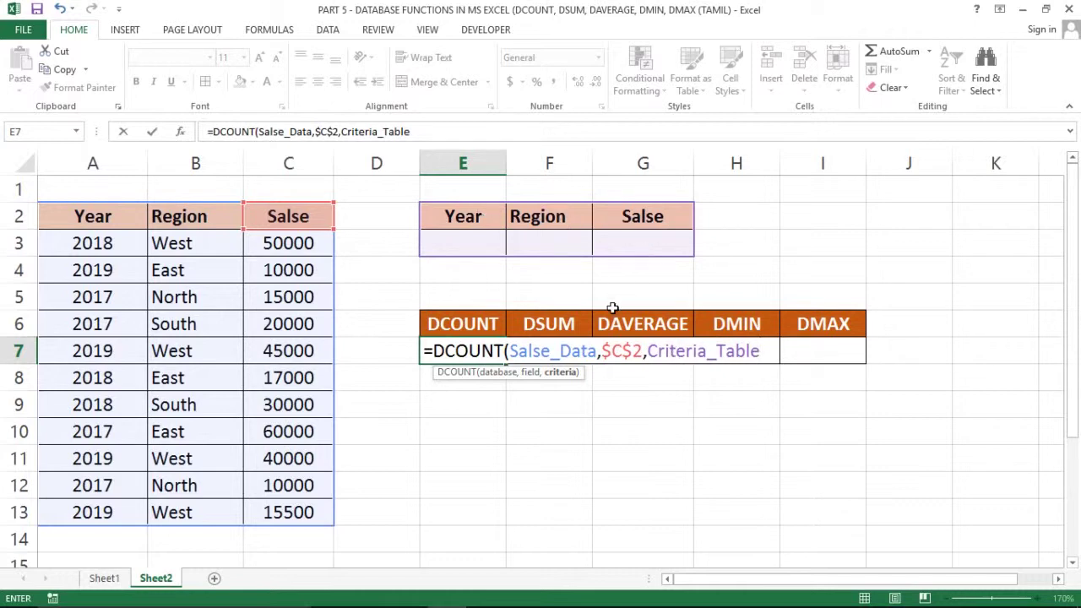
{"action": "key", "text": "Return"}
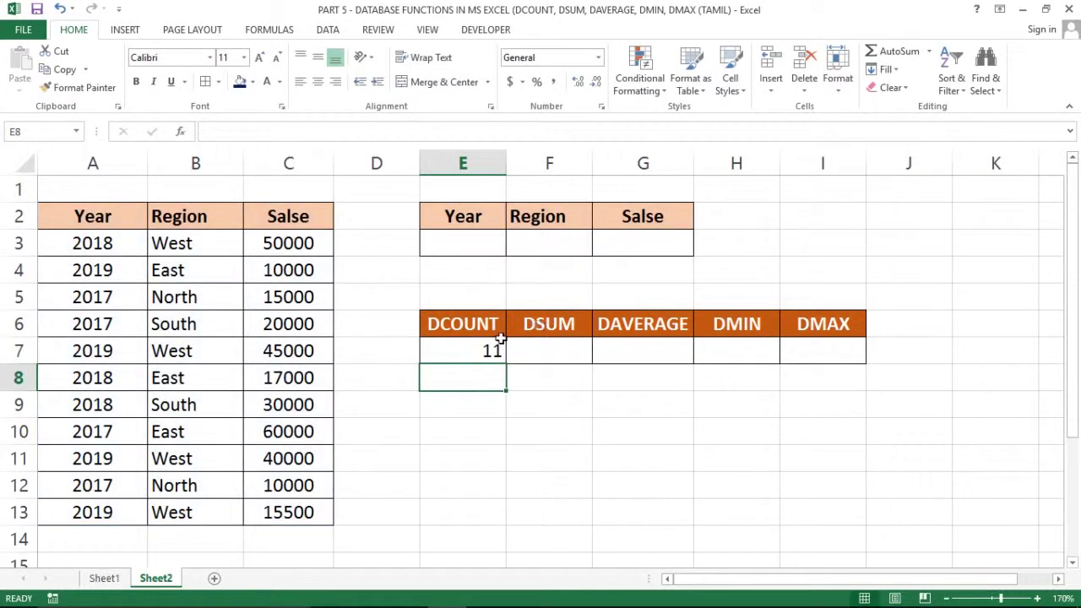
Enter 2018 as the Year criterion in E3.
{"action": "left_click", "coordinate": [473, 351]}
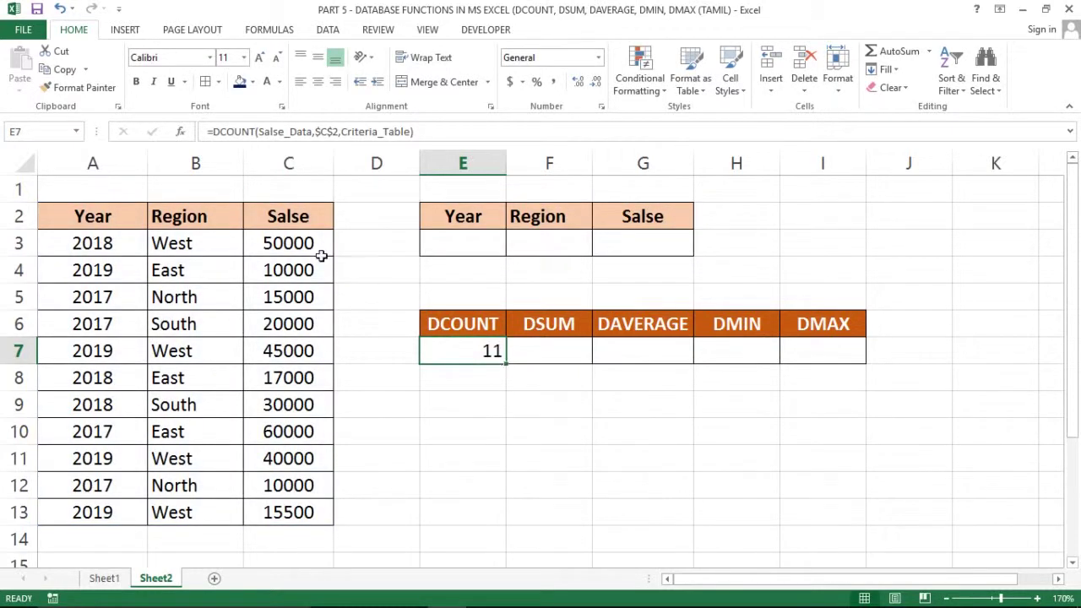
{"action": "left_click", "coordinate": [300, 238]}
{"action": "key", "text": "ctrl+shift+Down"}
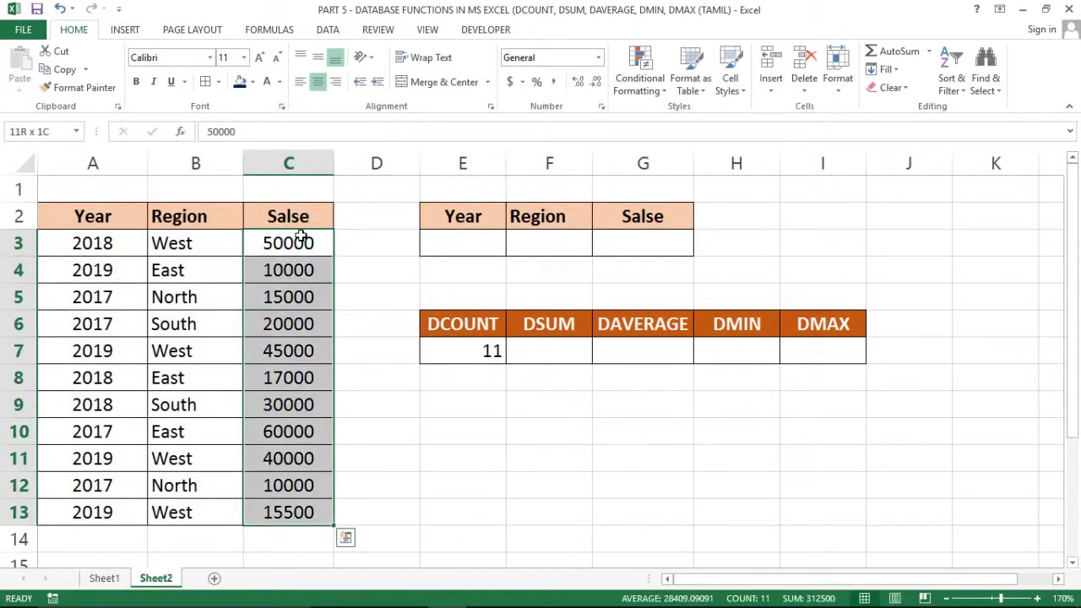
{"action": "key", "text": "Right"}
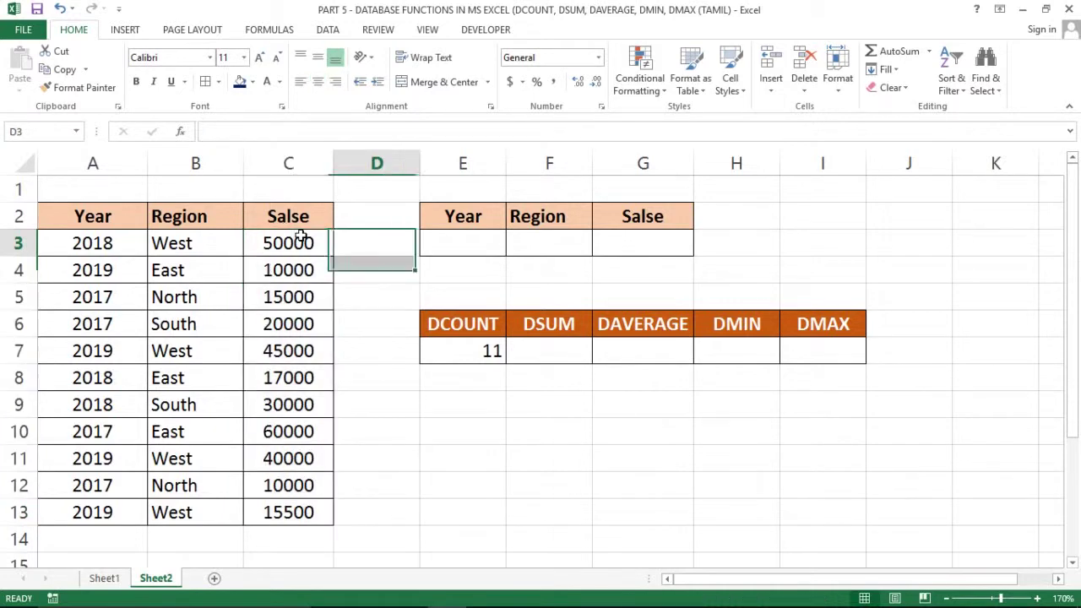
{"action": "key", "text": "Right"}
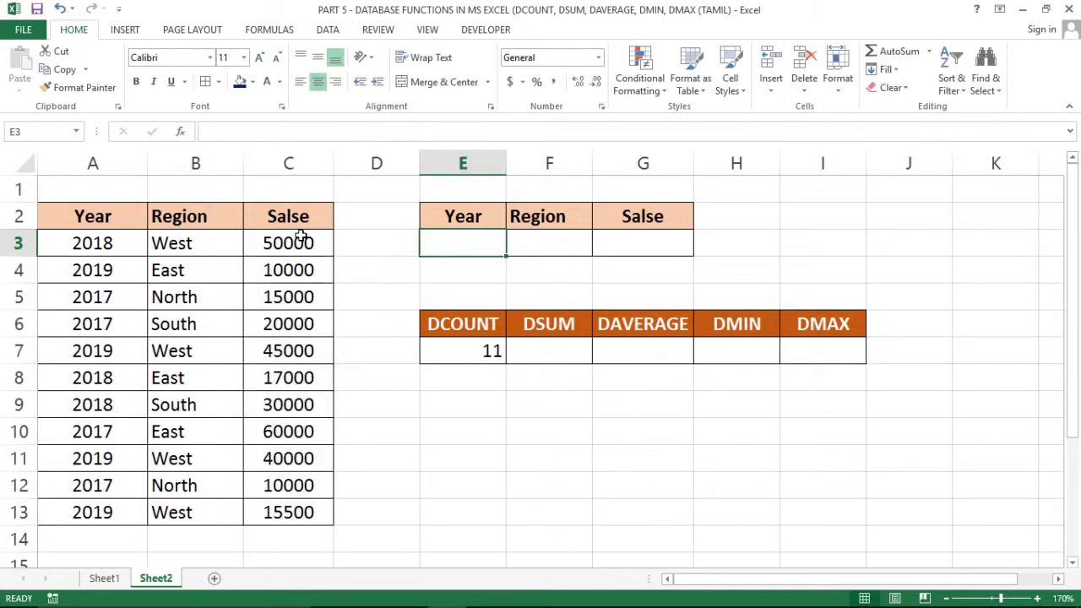
{"action": "type", "text": "2018"}
{"action": "key", "text": "Return"}
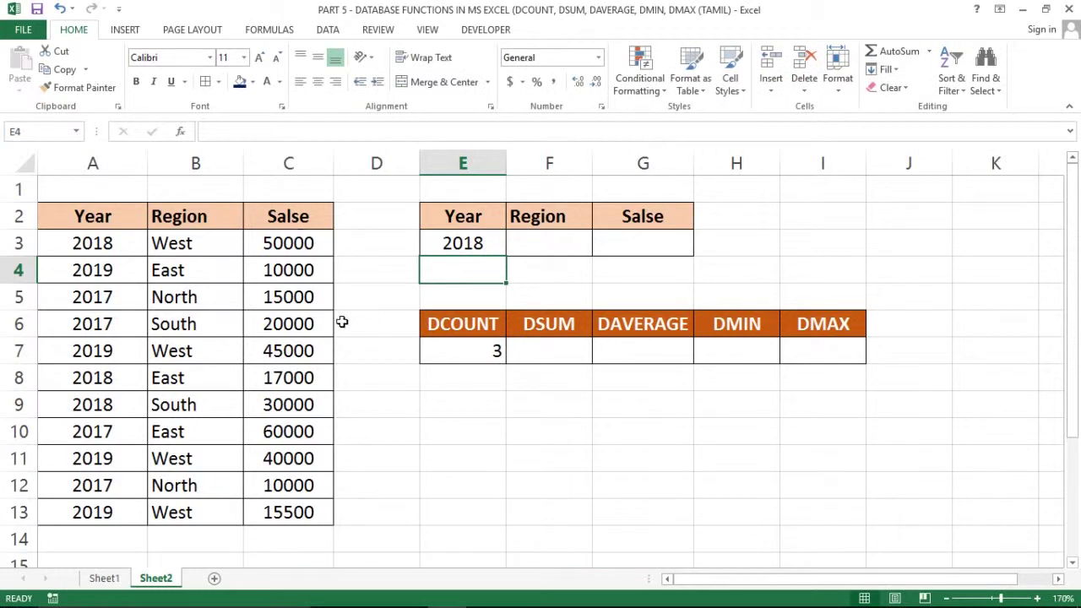
Change the Year criterion to 2017 so DCOUNT in E7 shows 4.
{"action": "left_click", "coordinate": [144, 245]}
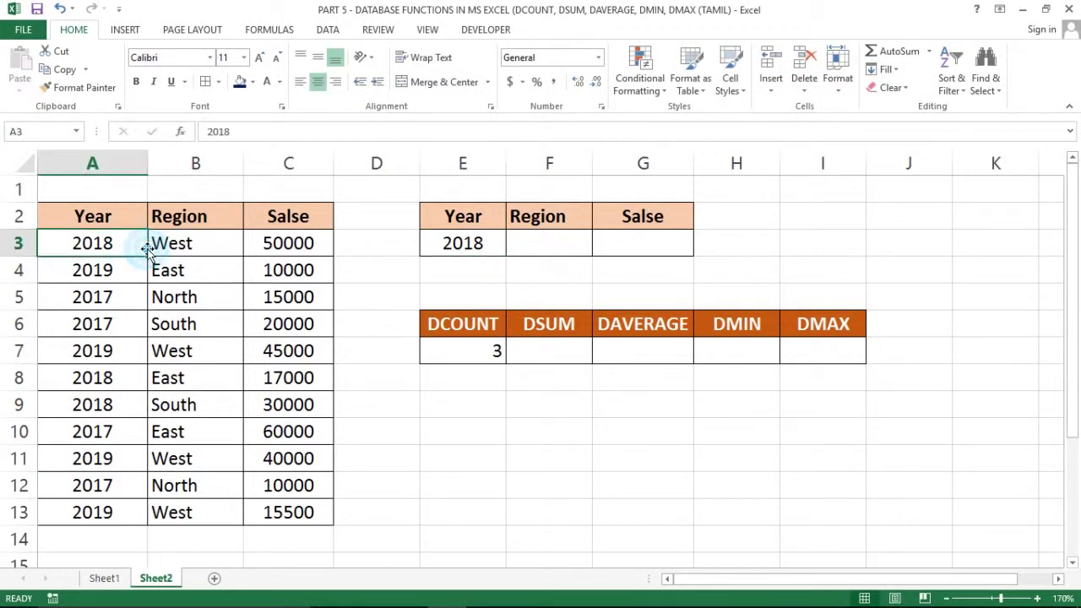
{"action": "left_click", "coordinate": [276, 236]}
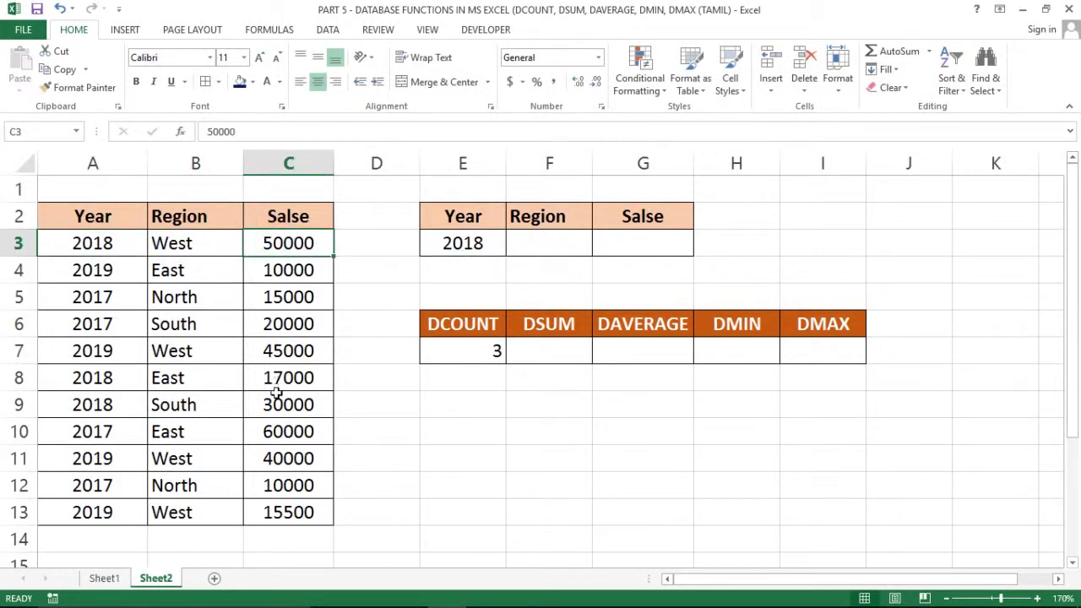
{"action": "left_click", "coordinate": [462, 353]}
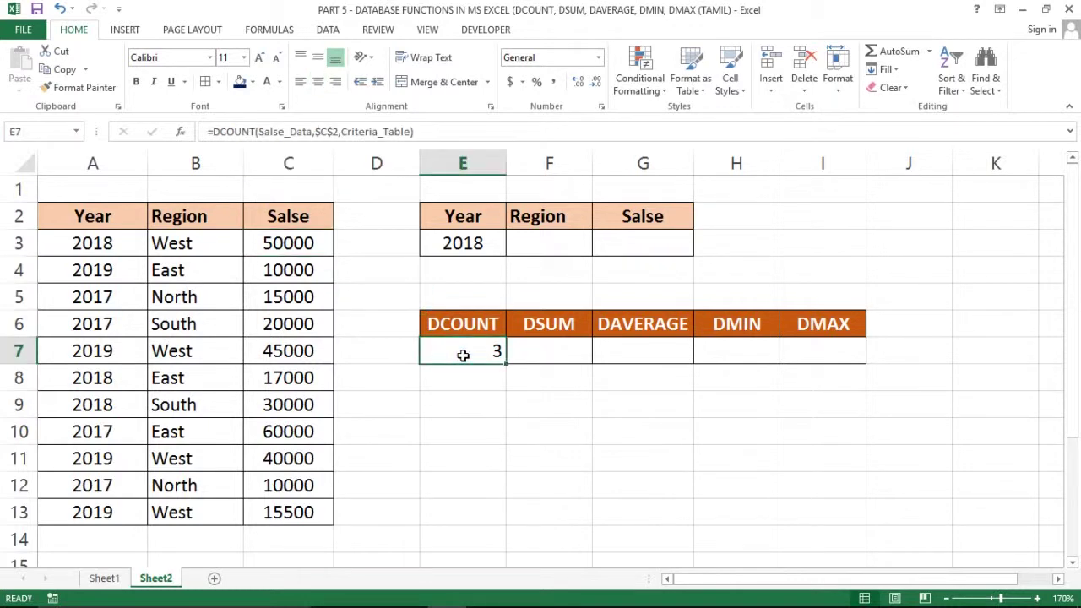
{"action": "left_click", "coordinate": [481, 241]}
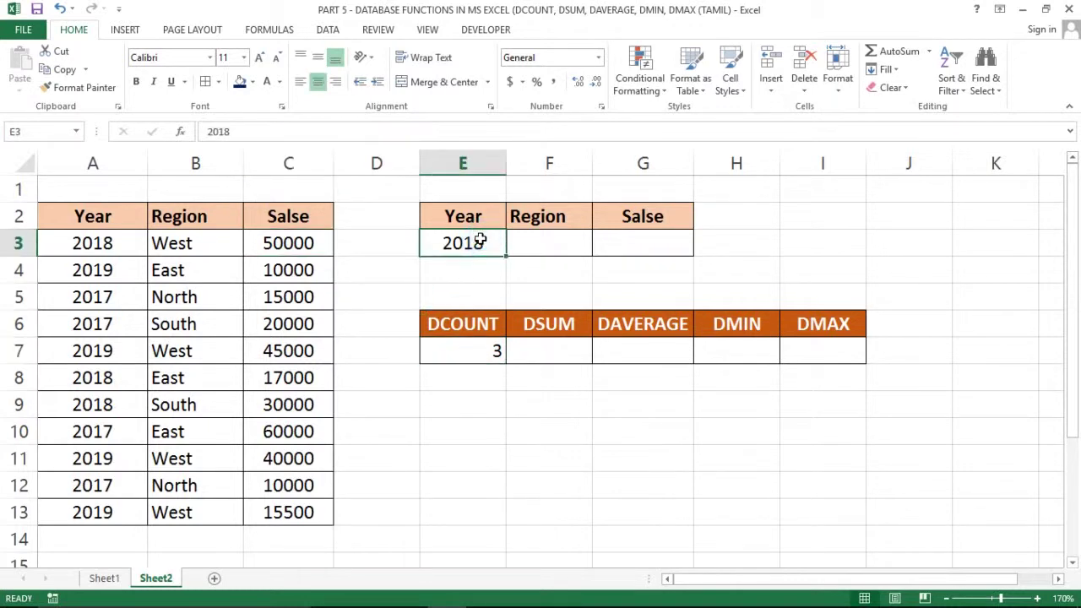
{"action": "double_click", "coordinate": [481, 240]}
{"action": "key", "text": "BackSpace"}
{"action": "type", "text": "7"}
{"action": "key", "text": "Return"}
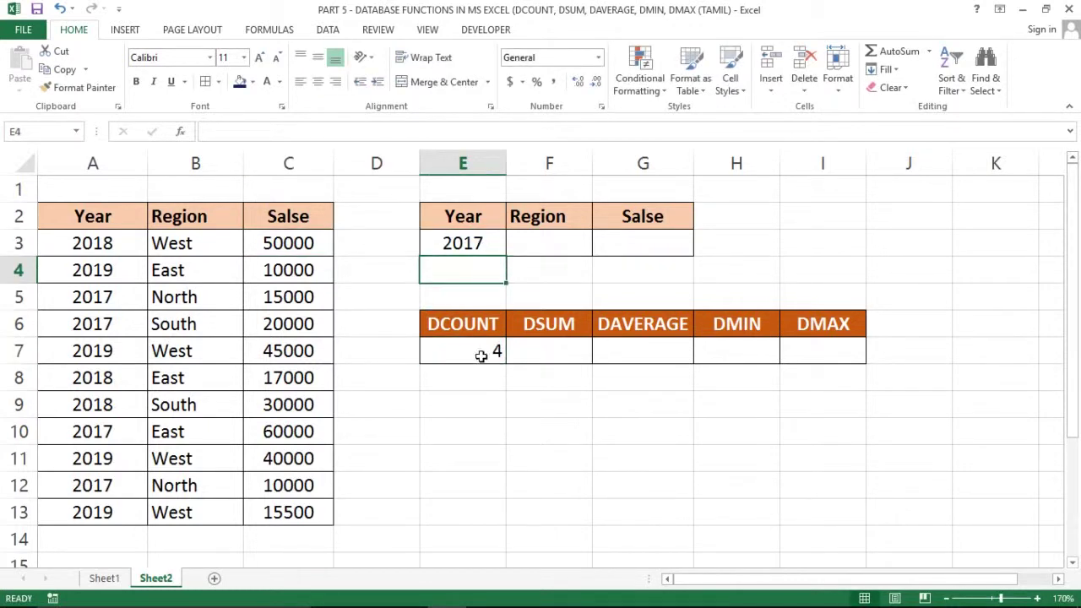
{"action": "left_click", "coordinate": [480, 354]}
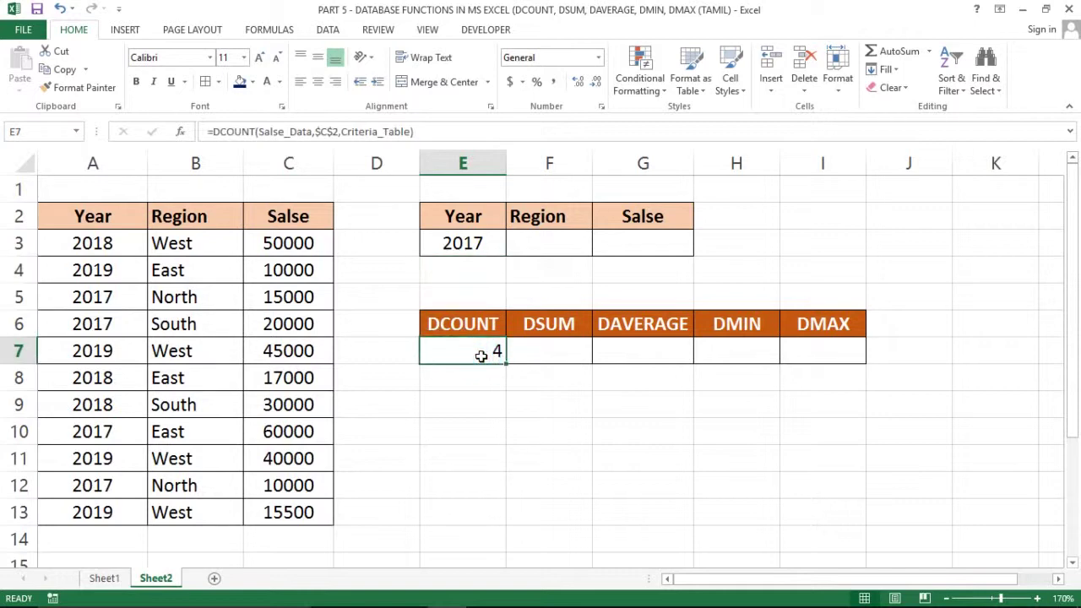
{"action": "key", "text": "shift+Right"}
{"action": "key", "text": "shift+Right"}
{"action": "key", "text": "shift+Right"}
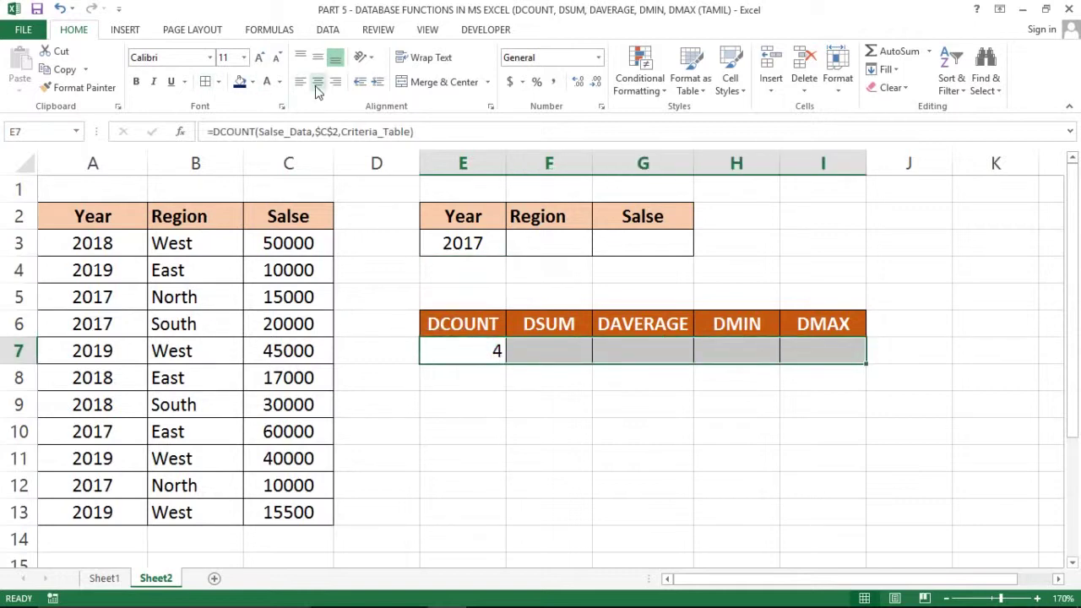
Centre the results row, copy E7's formula across F7:I7, and change F7 to DSUM (105000).
{"action": "left_click", "coordinate": [317, 83]}
{"action": "left_click", "coordinate": [459, 355]}
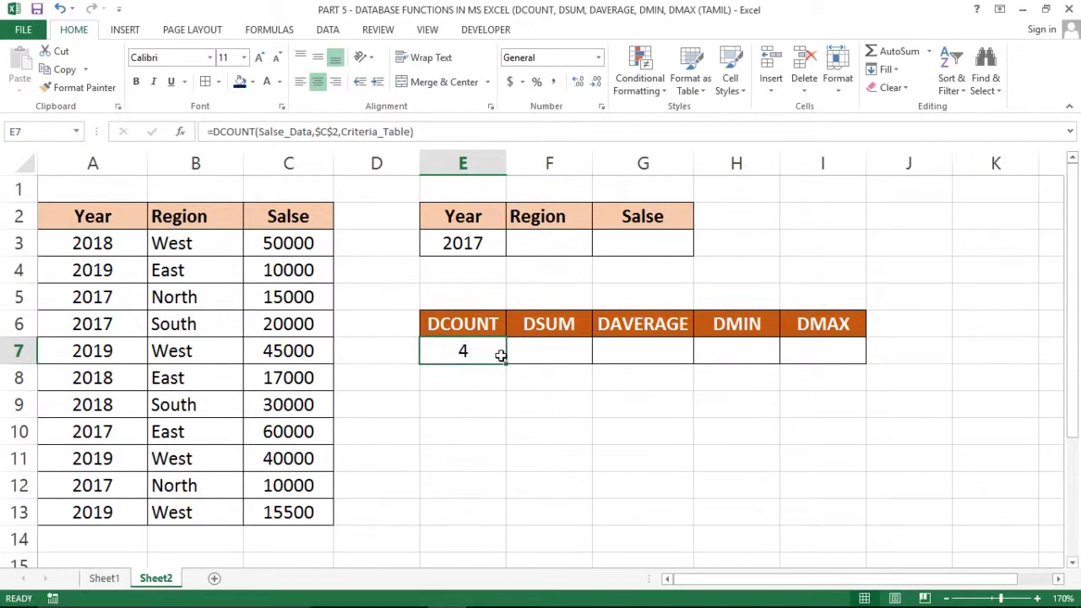
{"action": "left_click_drag", "start_coordinate": [506, 363], "coordinate": [847, 342]}
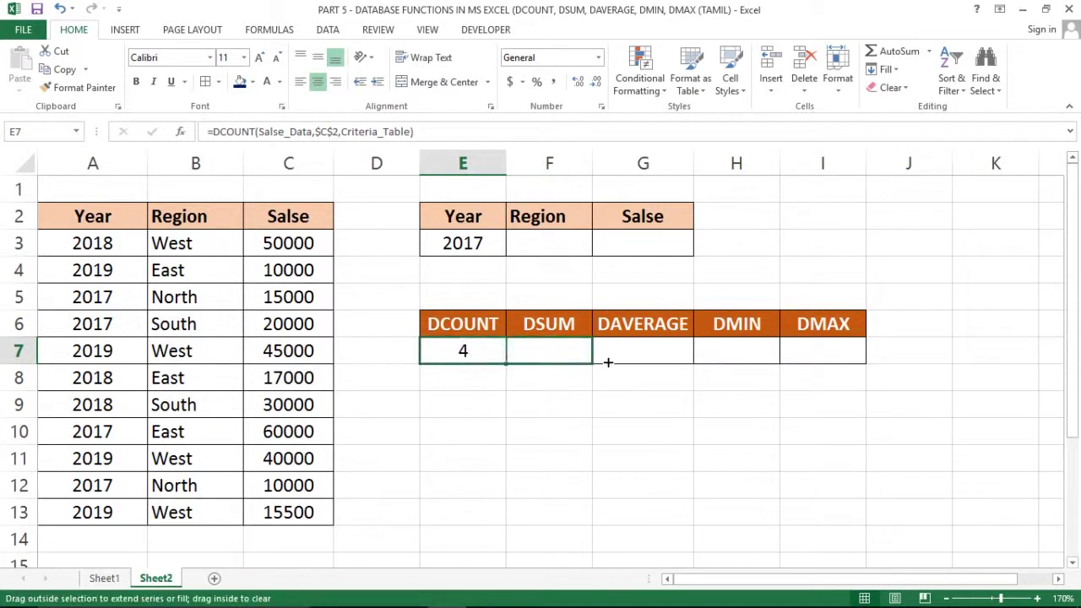
{"action": "double_click", "coordinate": [562, 354]}
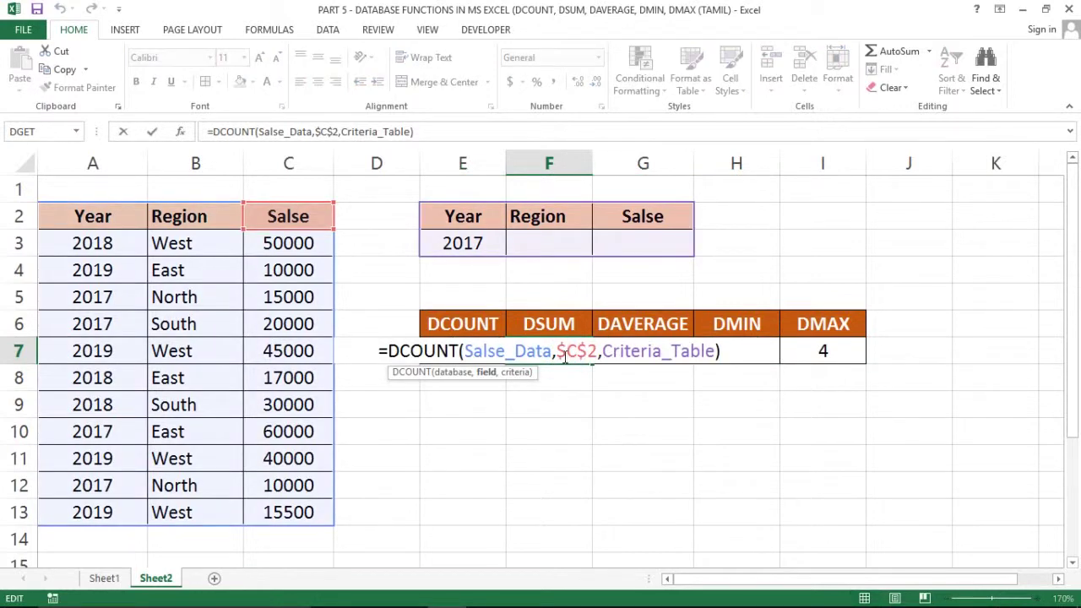
{"action": "left_click", "coordinate": [461, 351]}
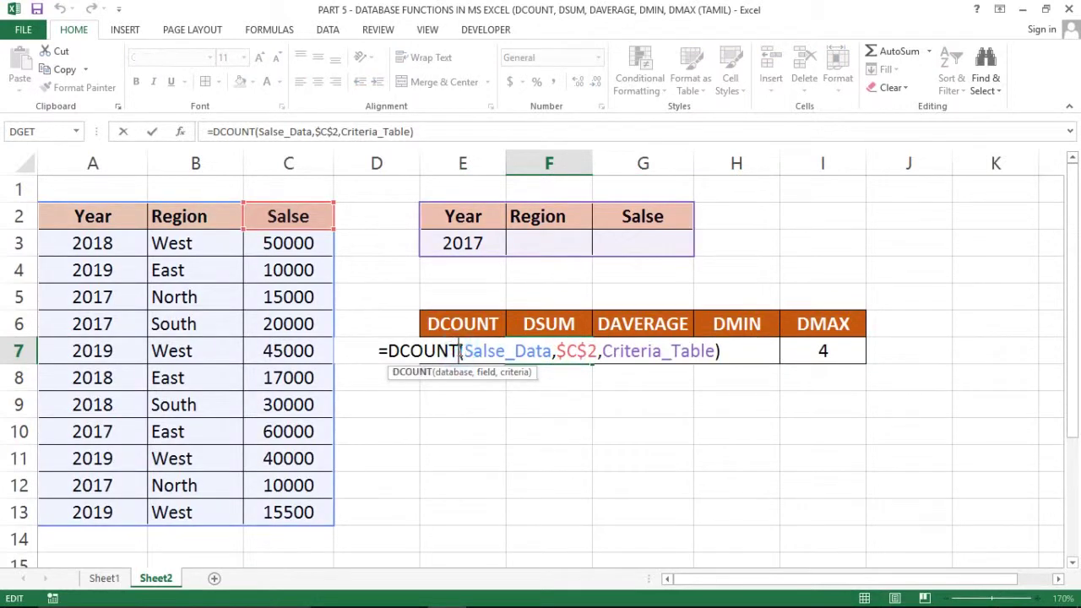
{"action": "key", "text": "BackSpace"}
{"action": "key", "text": "BackSpace"}
{"action": "key", "text": "BackSpace"}
{"action": "key", "text": "BackSpace"}
{"action": "key", "text": "BackSpace"}
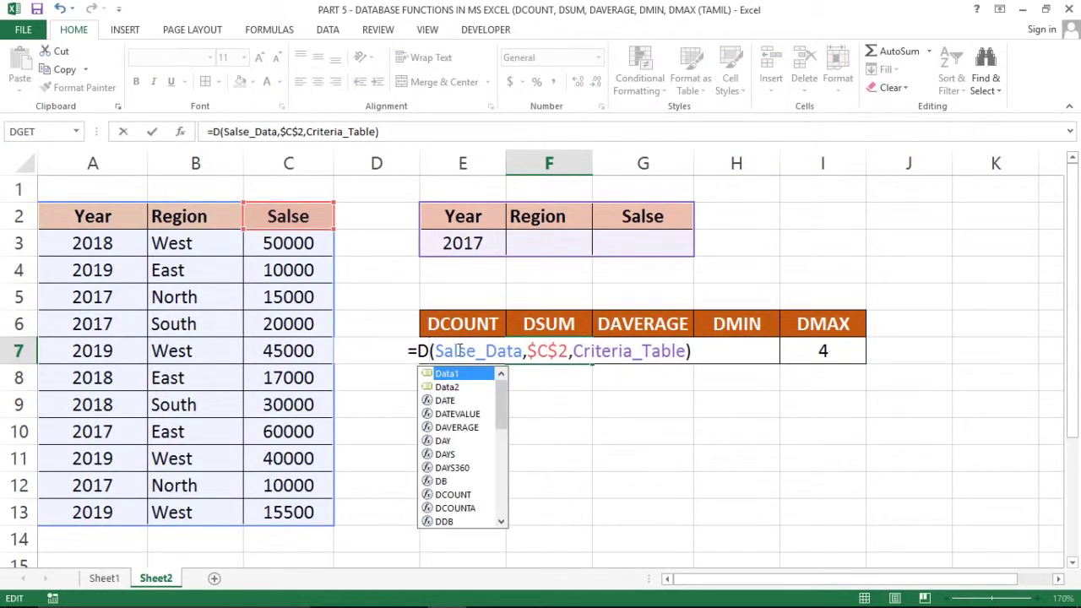
{"action": "type", "text": "sum"}
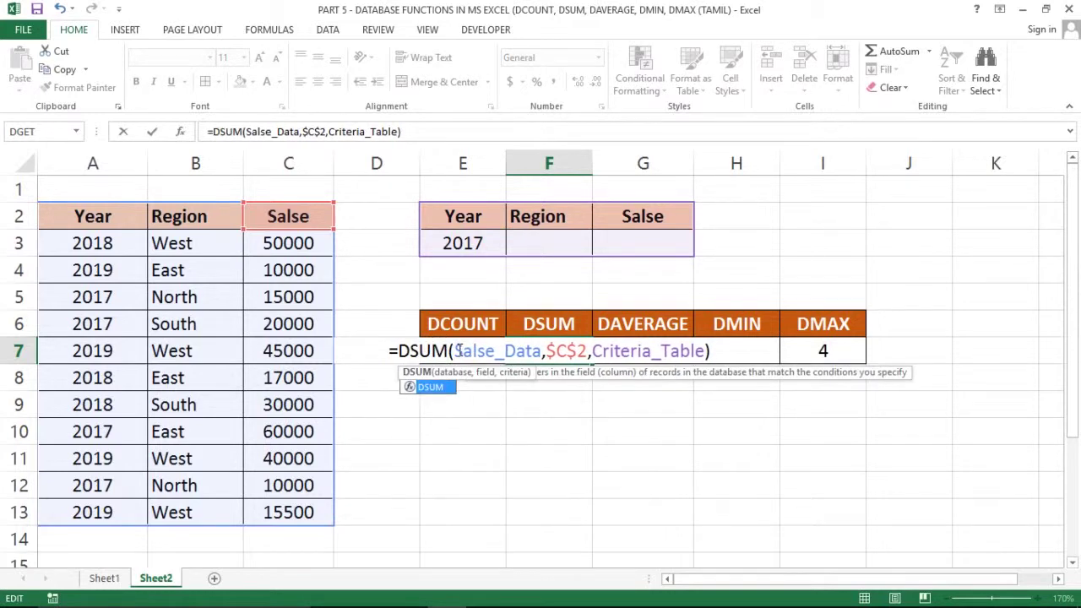
{"action": "key", "text": "Return"}
Change G7's formula to DAVERAGE, giving 26250.
{"action": "left_click", "coordinate": [645, 366]}
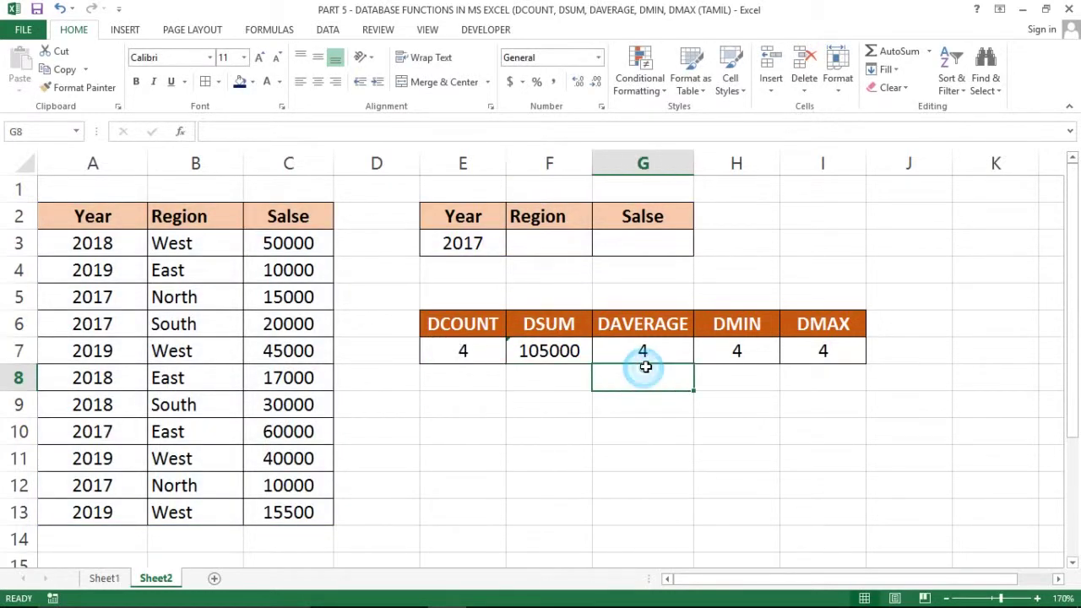
{"action": "left_click", "coordinate": [666, 349]}
{"action": "double_click", "coordinate": [665, 350]}
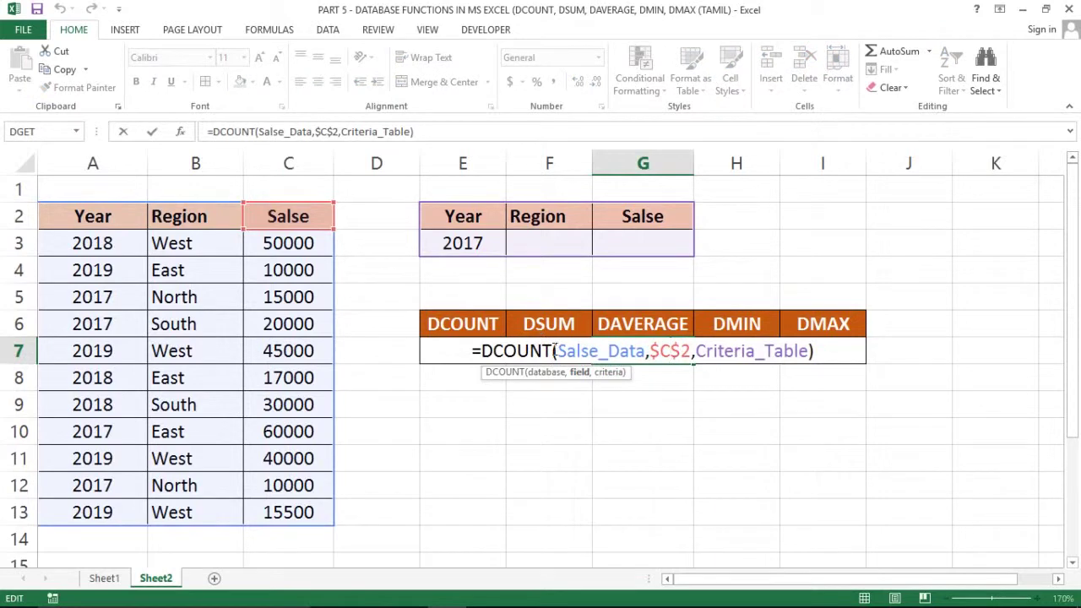
{"action": "key", "text": "BackSpace"}
{"action": "key", "text": "BackSpace"}
{"action": "key", "text": "BackSpace"}
{"action": "key", "text": "BackSpace"}
{"action": "key", "text": "BackSpace"}
{"action": "type", "text": "av"}
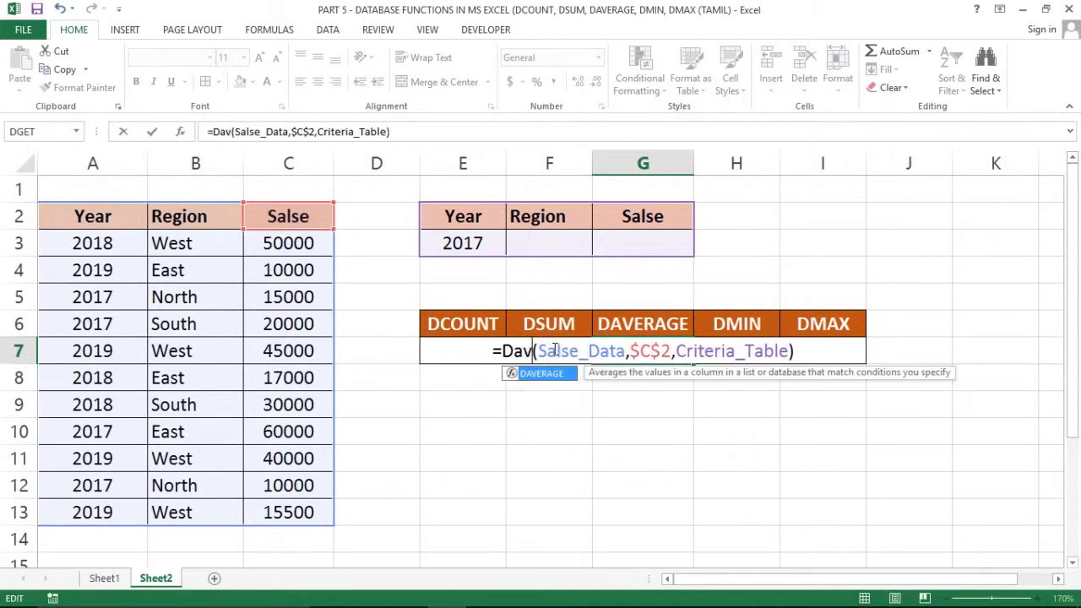
{"action": "type", "text": "erage"}
{"action": "key", "text": "Return"}
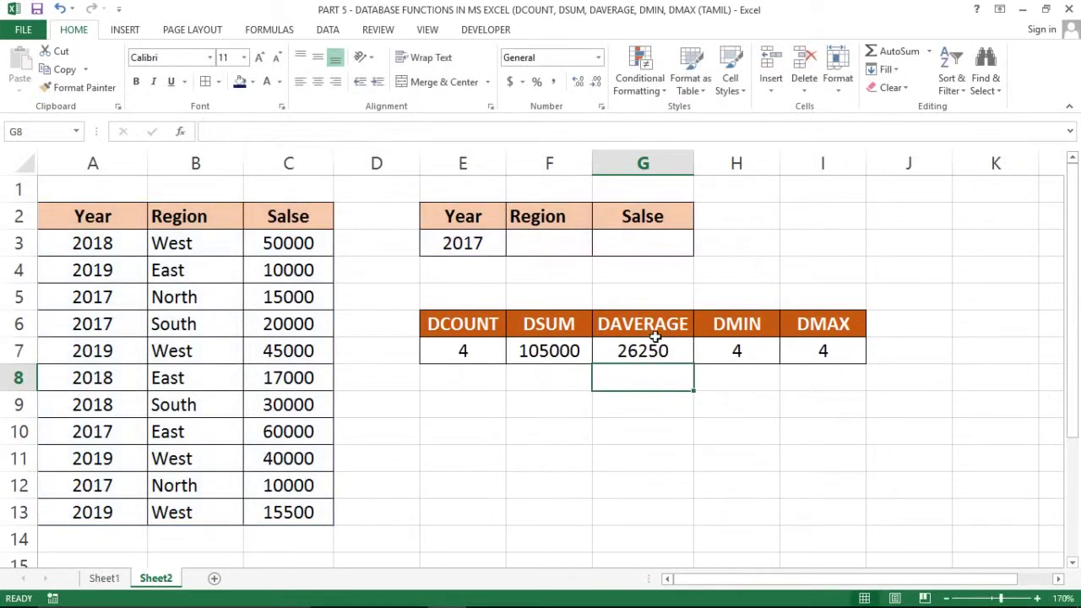
Change H7 to DMIN and I7 to DMAX, giving 10000 and 60000.
{"action": "double_click", "coordinate": [714, 343]}
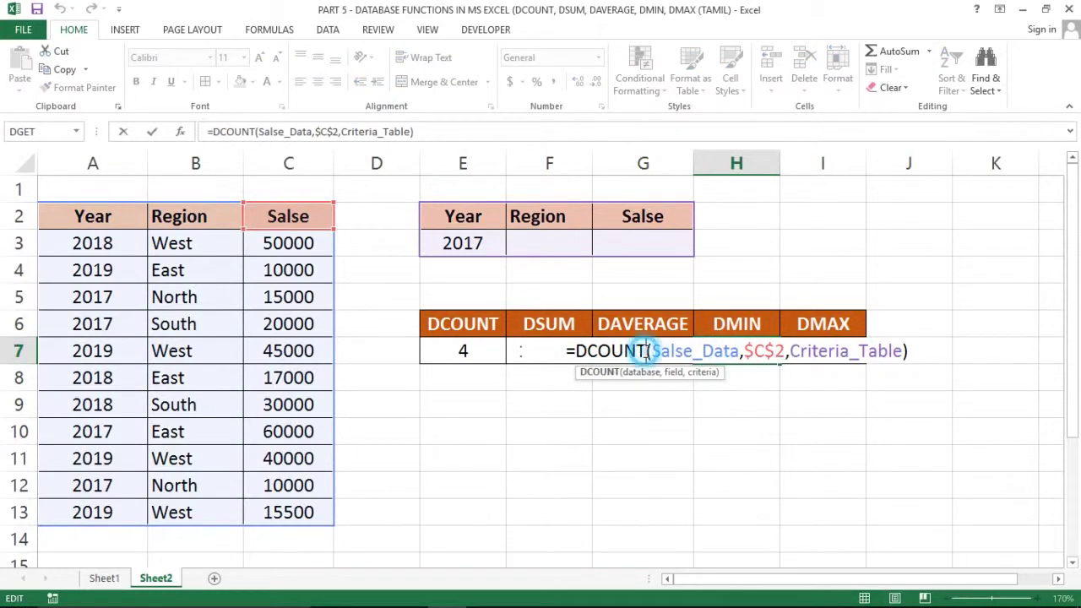
{"action": "key", "text": "BackSpace"}
{"action": "key", "text": "BackSpace"}
{"action": "key", "text": "BackSpace"}
{"action": "key", "text": "BackSpace"}
{"action": "key", "text": "BackSpace"}
{"action": "type", "text": "min"}
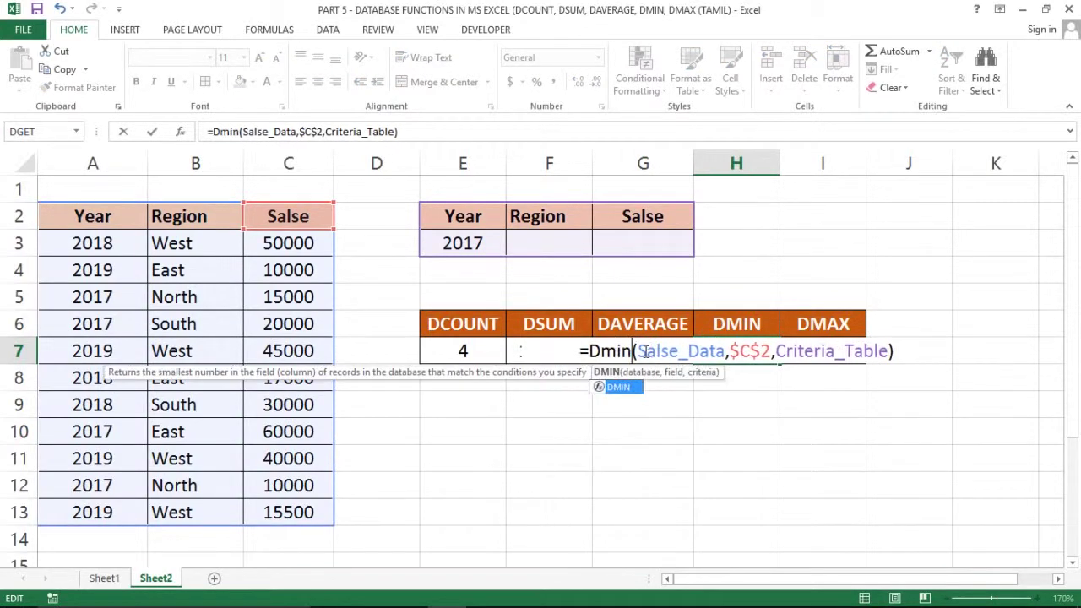
{"action": "key", "text": "Return"}
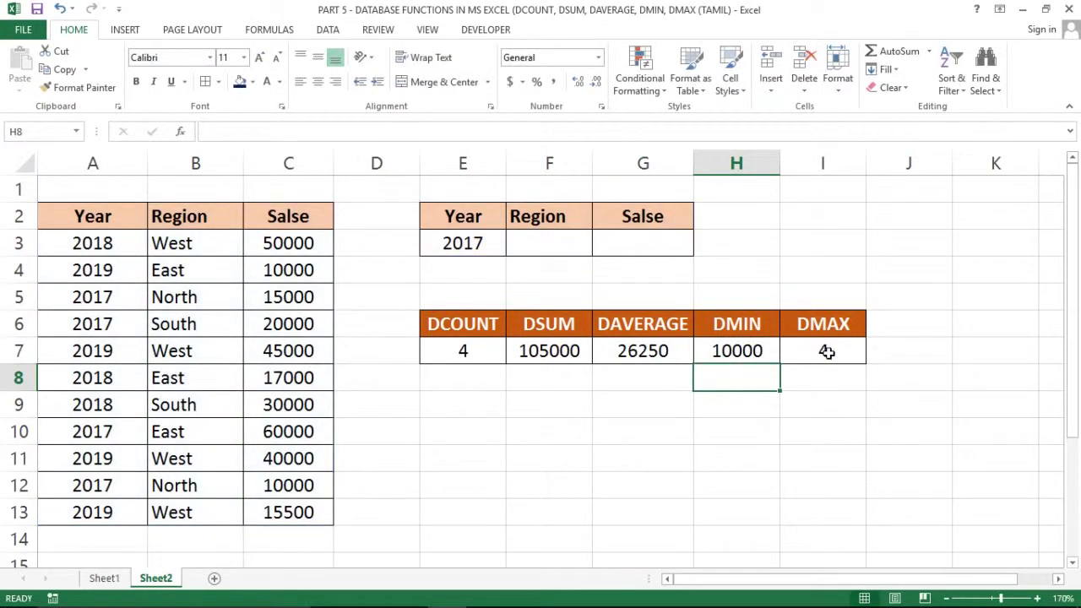
{"action": "double_click", "coordinate": [827, 353]}
{"action": "left_click", "coordinate": [731, 351]}
{"action": "key", "text": "BackSpace"}
{"action": "key", "text": "BackSpace"}
{"action": "key", "text": "BackSpace"}
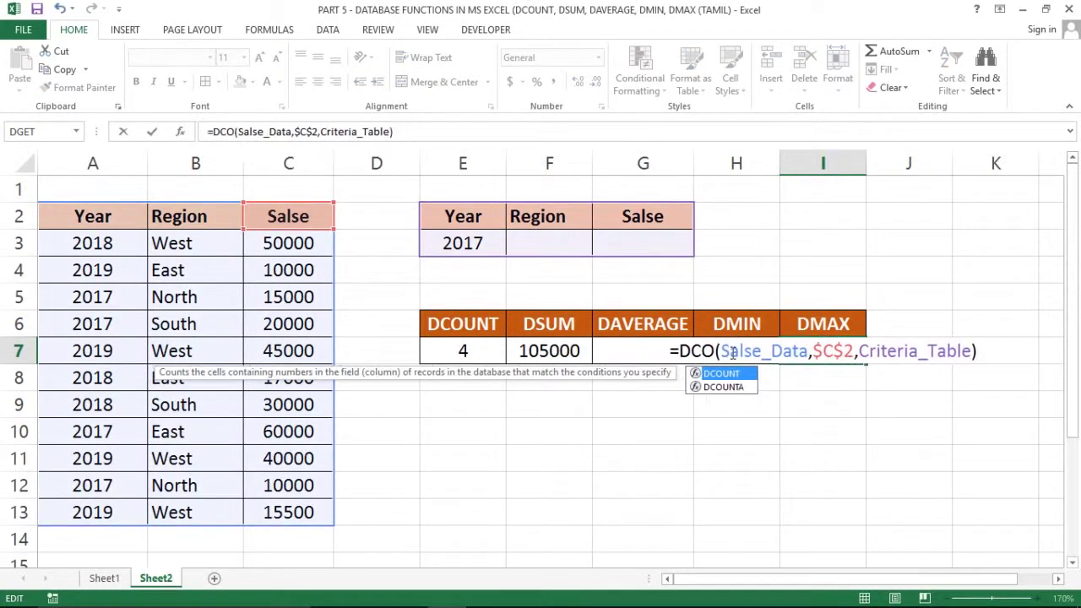
{"action": "key", "text": "BackSpace"}
{"action": "key", "text": "BackSpace"}
{"action": "type", "text": "max"}
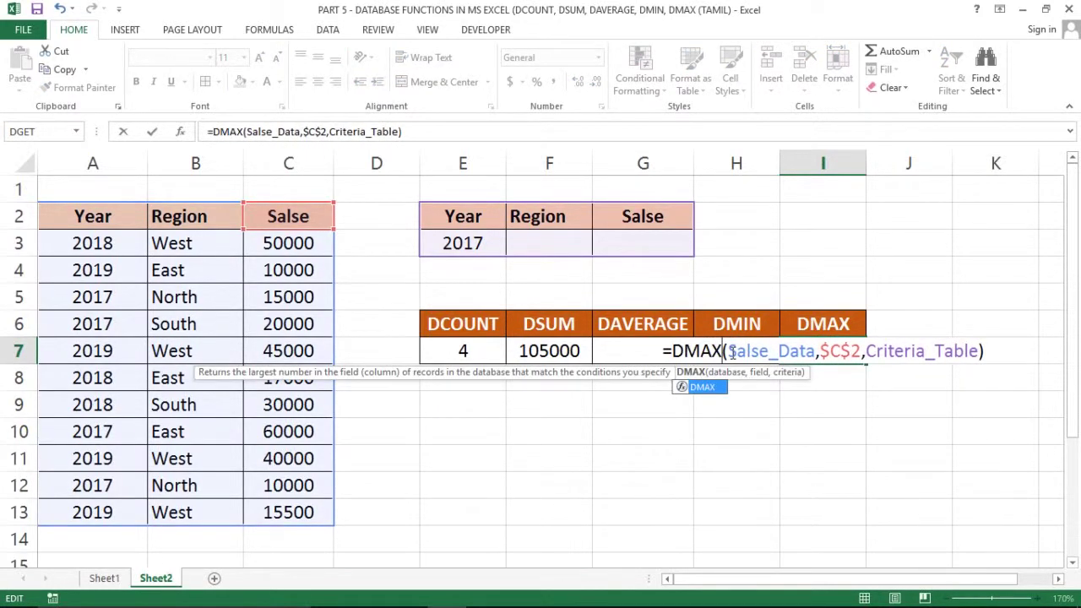
{"action": "key", "text": "Return"}
{"action": "left_click", "coordinate": [789, 355]}
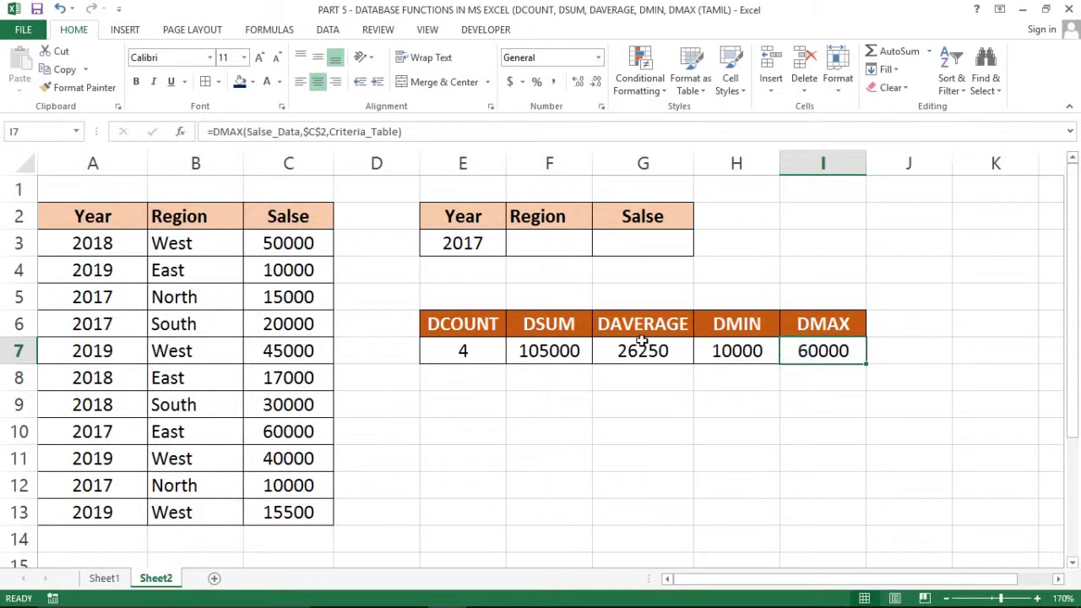
{"action": "left_click", "coordinate": [641, 343]}
{"action": "left_click", "coordinate": [500, 346]}
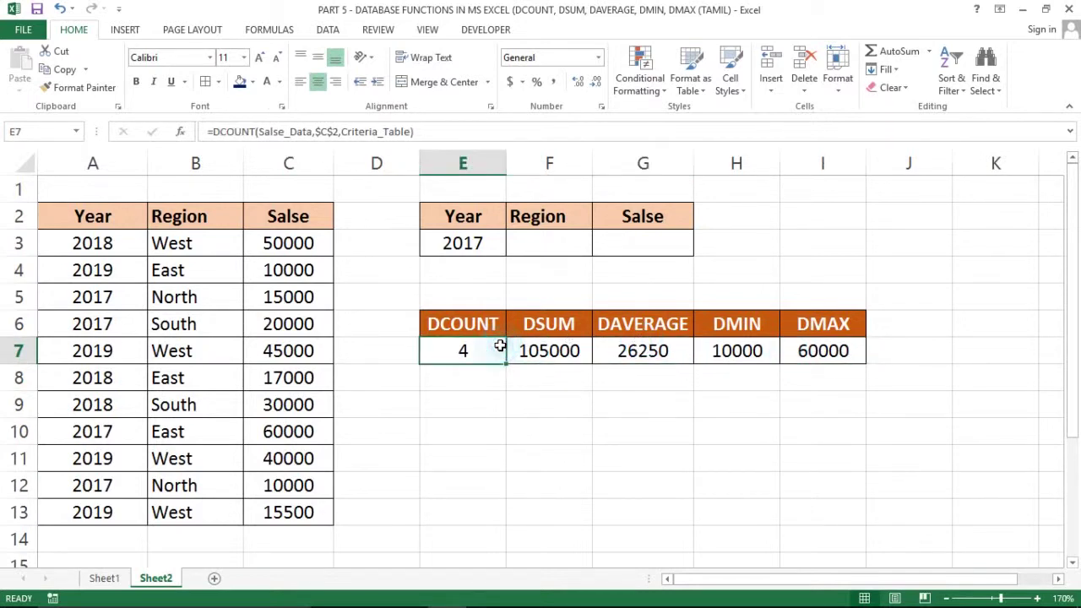
{"action": "left_click", "coordinate": [488, 225]}
{"action": "left_click", "coordinate": [465, 240]}
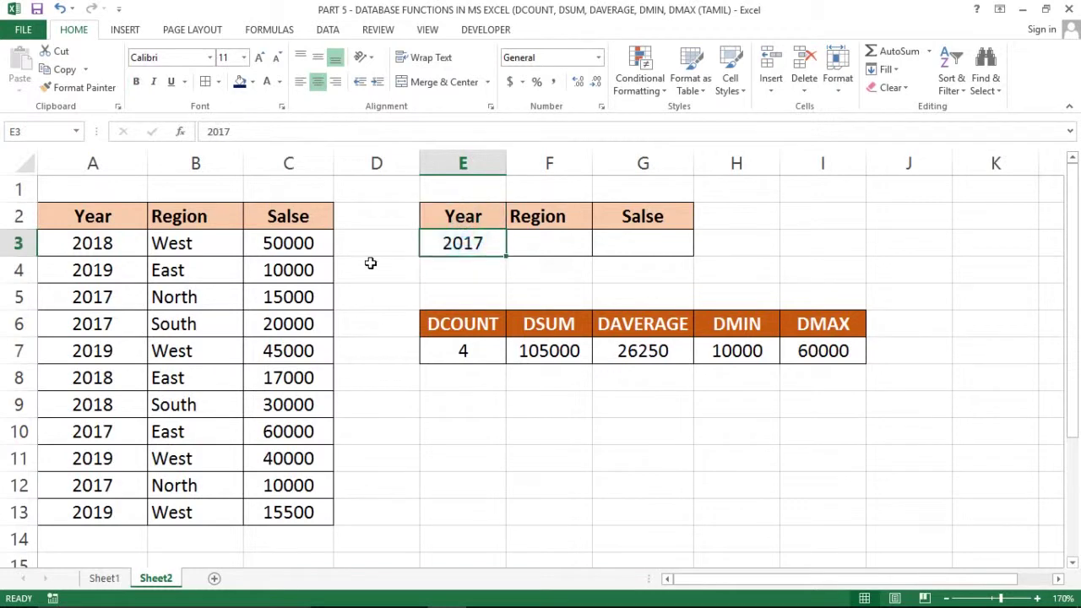
{"action": "left_click", "coordinate": [309, 257]}
{"action": "key", "text": "ctrl+shift+Down"}
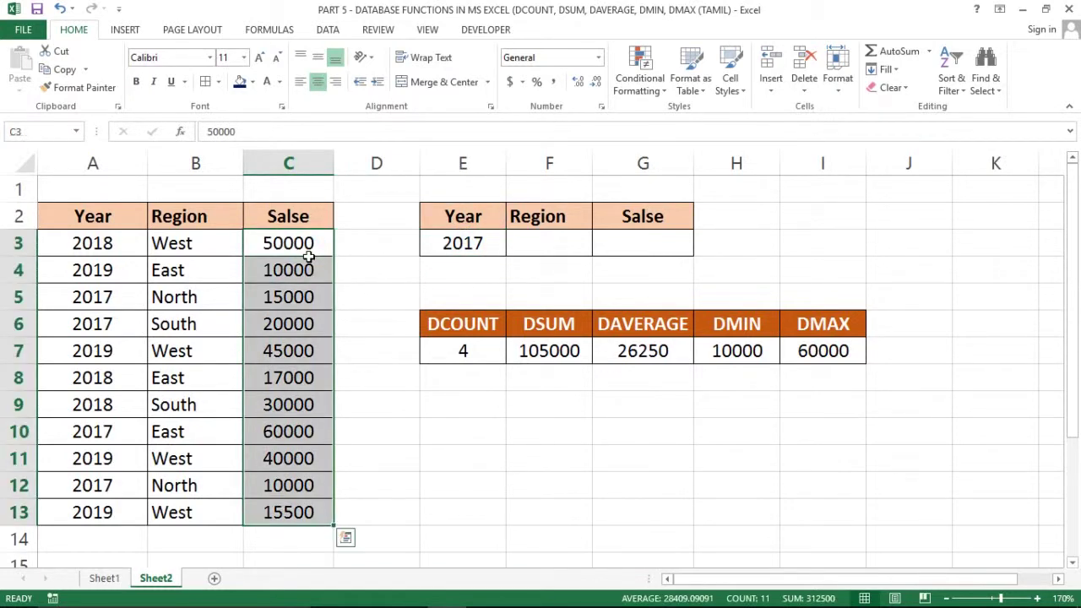
{"action": "left_click", "coordinate": [309, 257]}
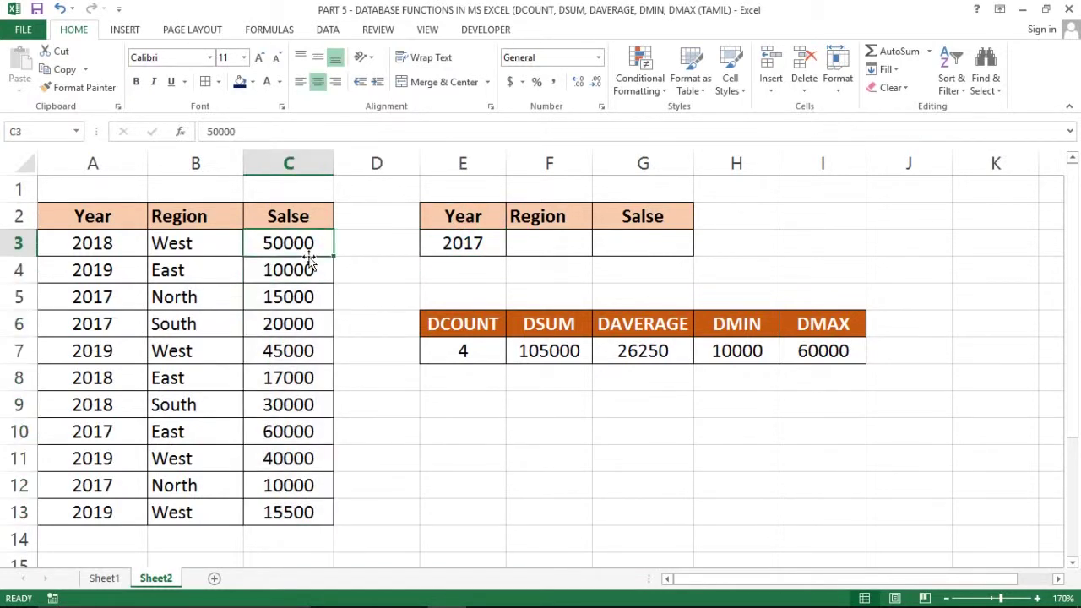
{"action": "key", "text": "Down"}
{"action": "key", "text": "Down"}
{"action": "key", "text": "shift+Down"}
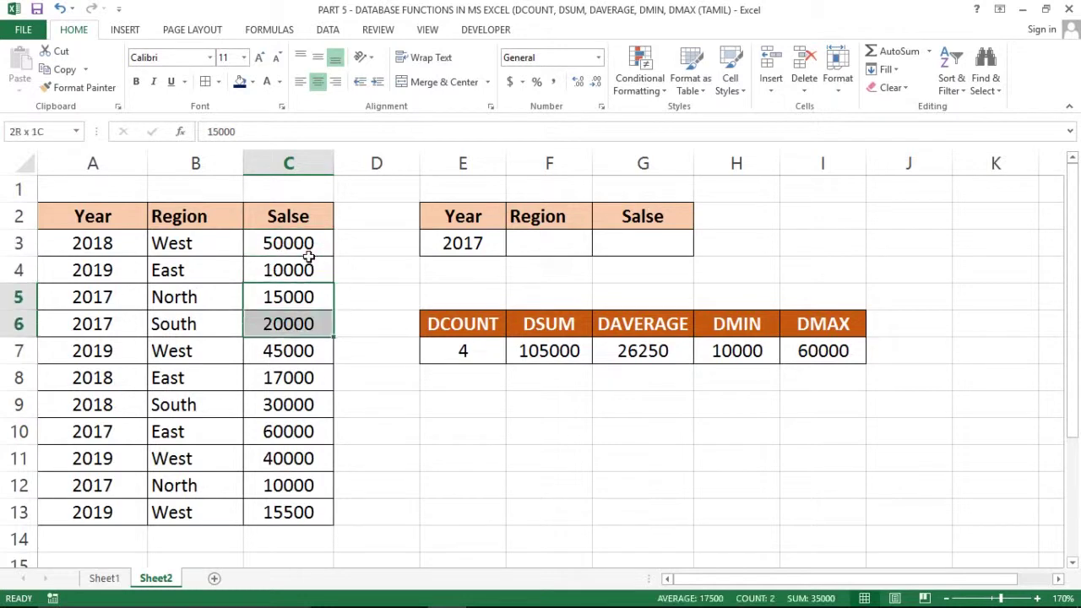
{"action": "left_click", "coordinate": [286, 429], "text": "ctrl"}
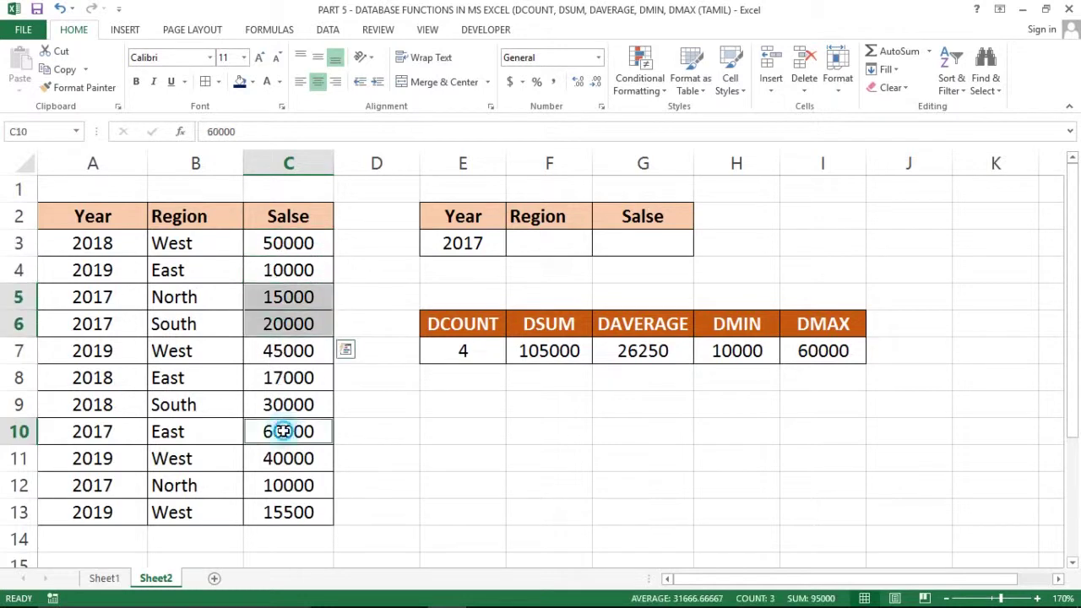
{"action": "left_click", "coordinate": [288, 491], "text": "ctrl"}
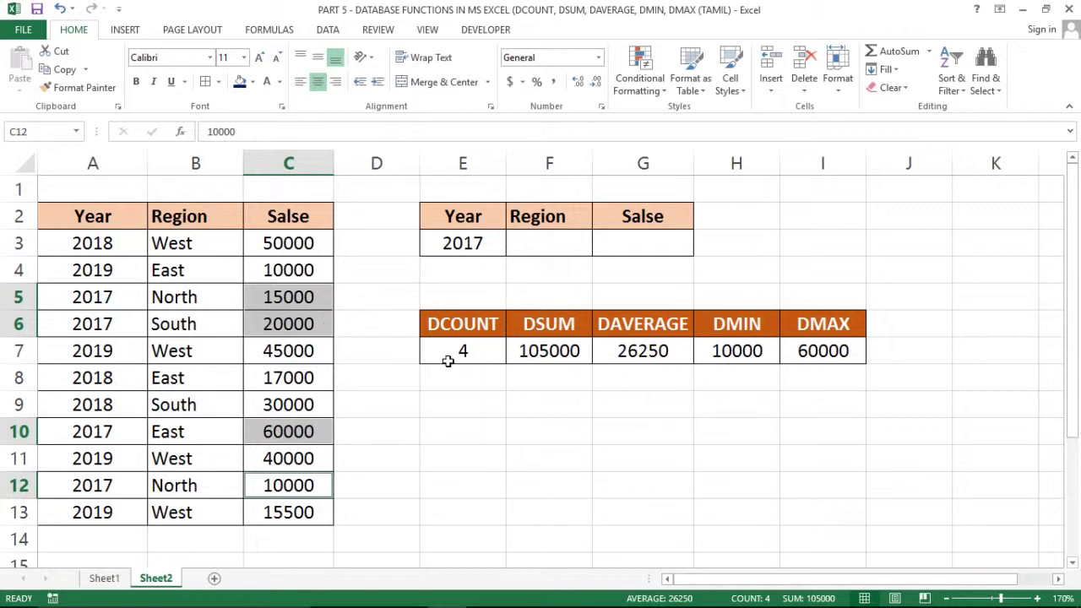
Add East as the Region criterion alongside Year 2017.
{"action": "left_click", "coordinate": [461, 238]}
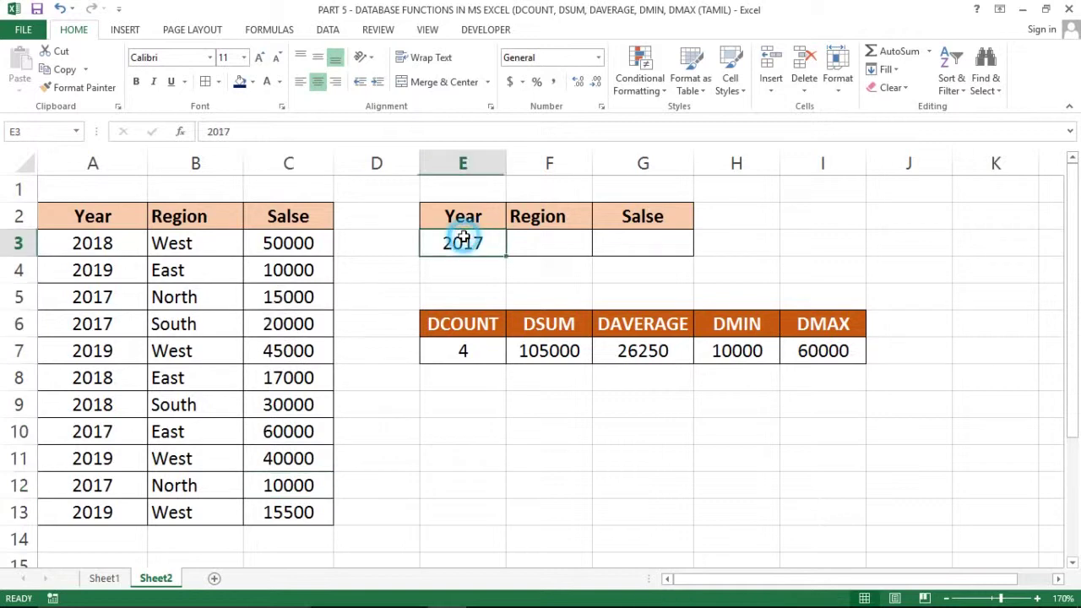
{"action": "key", "text": "Down"}
{"action": "key", "text": "Down"}
{"action": "key", "text": "Down"}
{"action": "key", "text": "Down"}
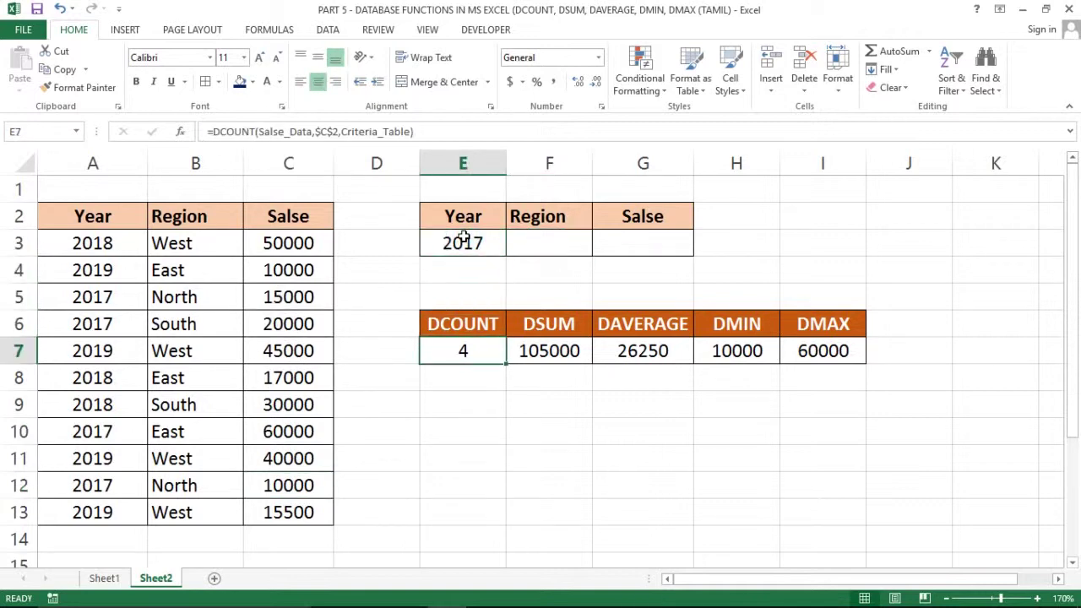
{"action": "key", "text": "Up"}
{"action": "key", "text": "Up"}
{"action": "key", "text": "Up"}
{"action": "key", "text": "Up"}
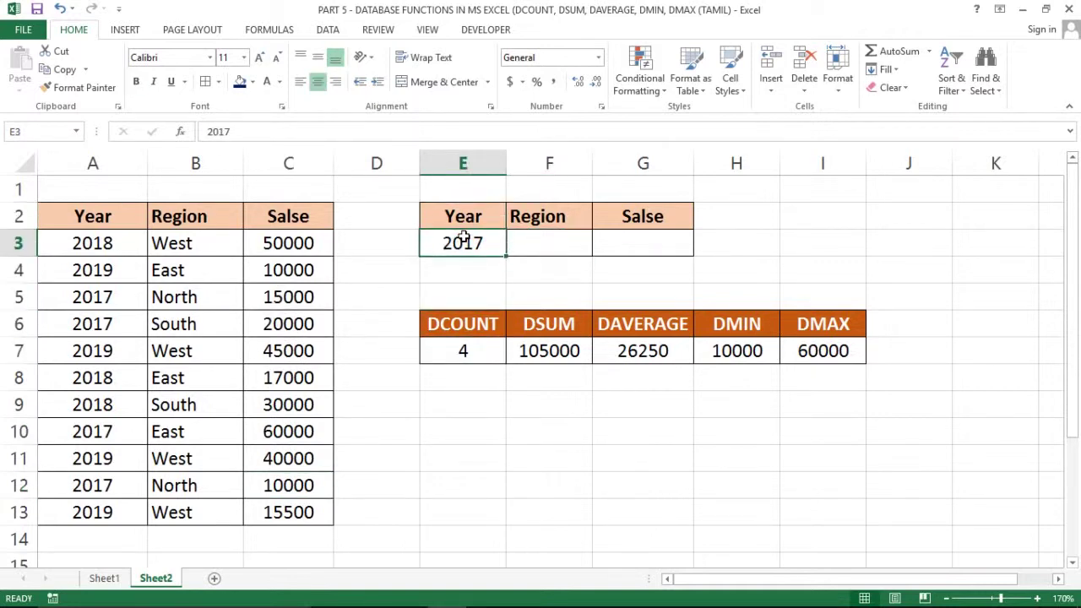
{"action": "key", "text": "Right"}
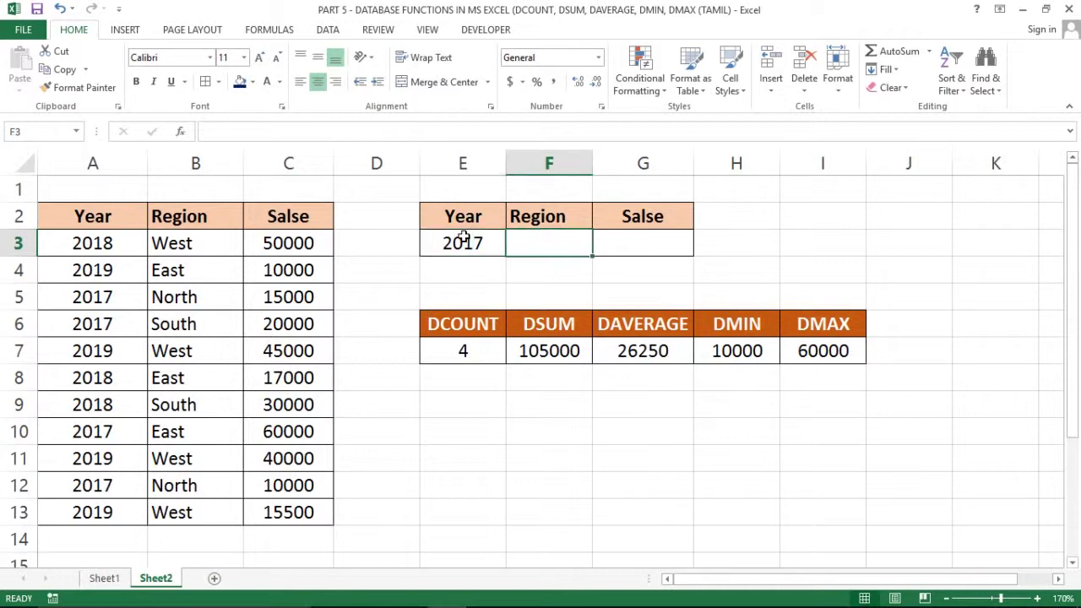
{"action": "type", "text": "East"}
{"action": "key", "text": "Return"}
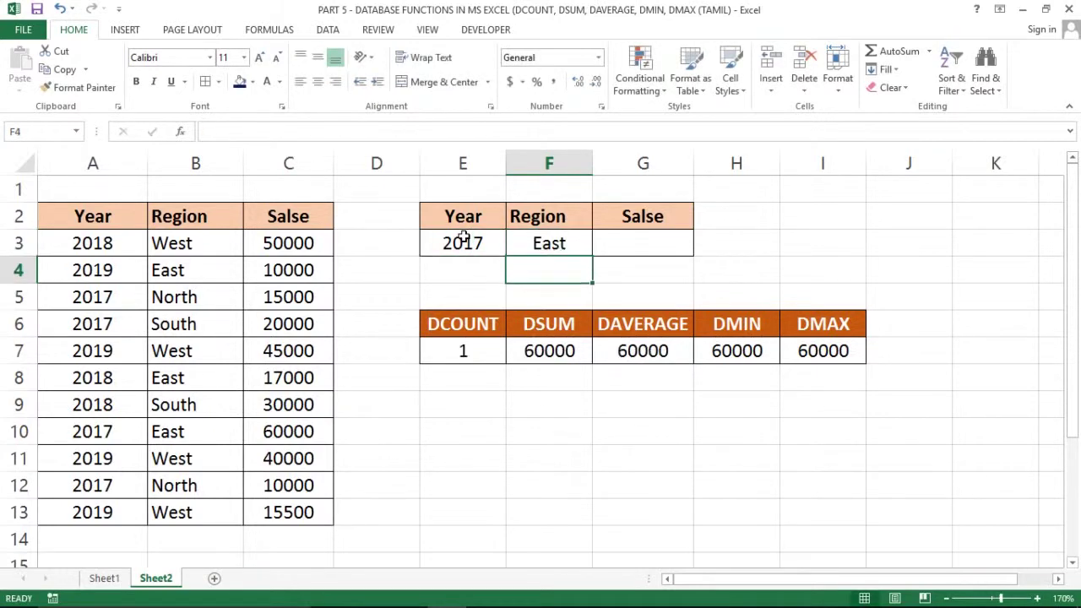
{"action": "left_click", "coordinate": [549, 243]}
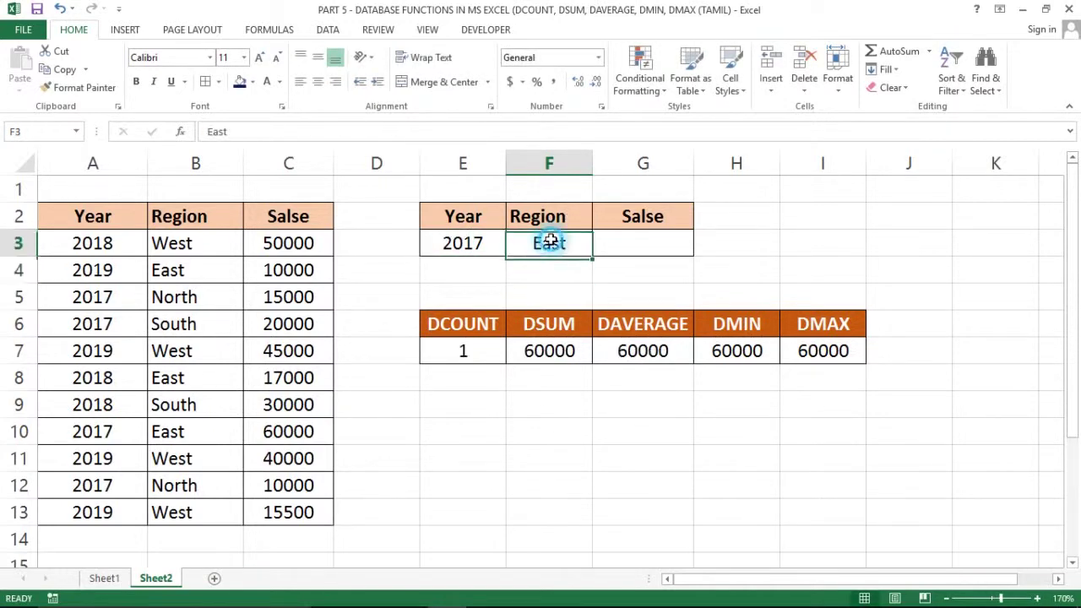
{"action": "left_click", "coordinate": [471, 242]}
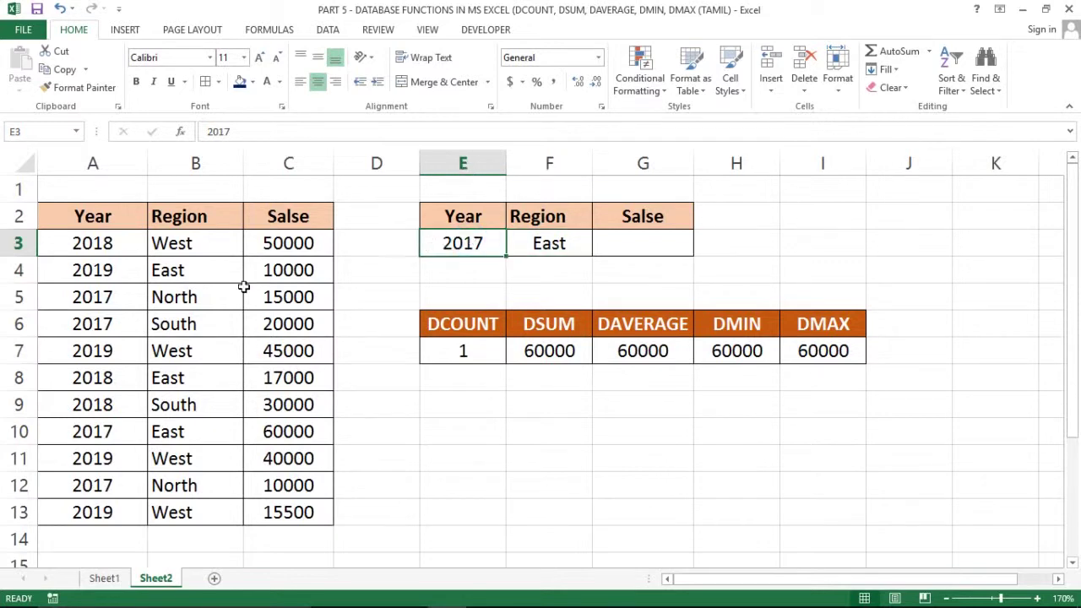
Replace the Region criterion with North and review the recalculated DSUM, DAVERAGE and DMIN results.
{"action": "left_click", "coordinate": [207, 296]}
{"action": "left_click", "coordinate": [545, 241]}
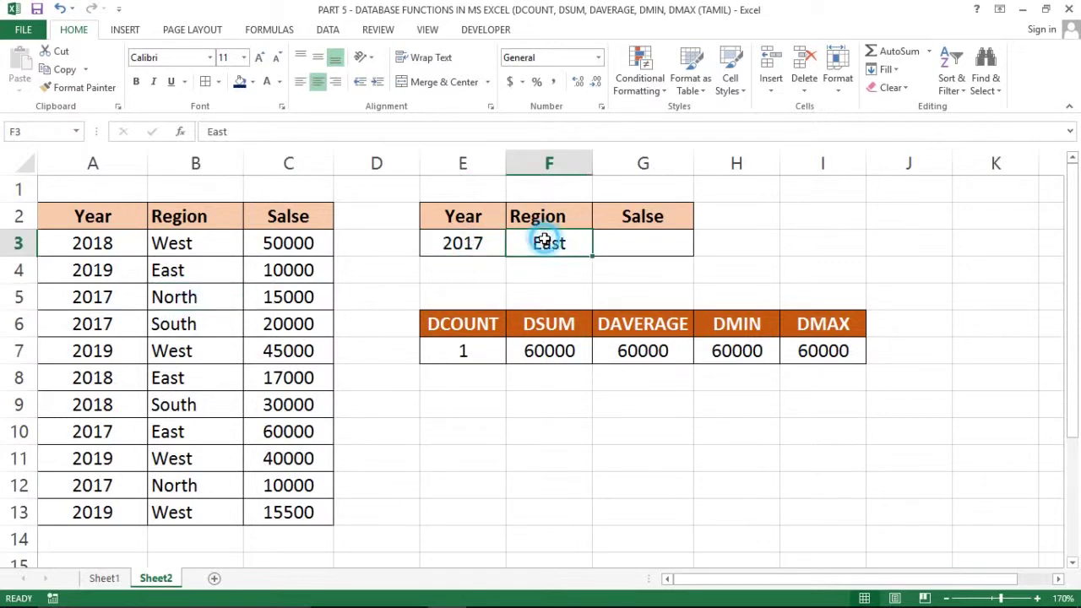
{"action": "type", "text": "nor"}
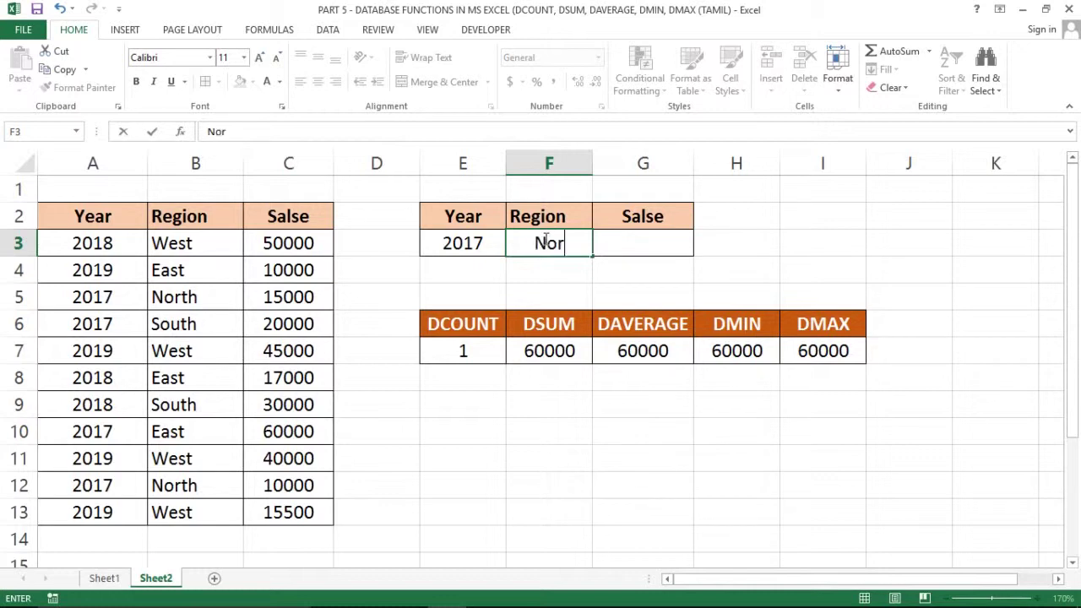
{"action": "type", "text": "th"}
{"action": "key", "text": "Return"}
{"action": "key", "text": "Up"}
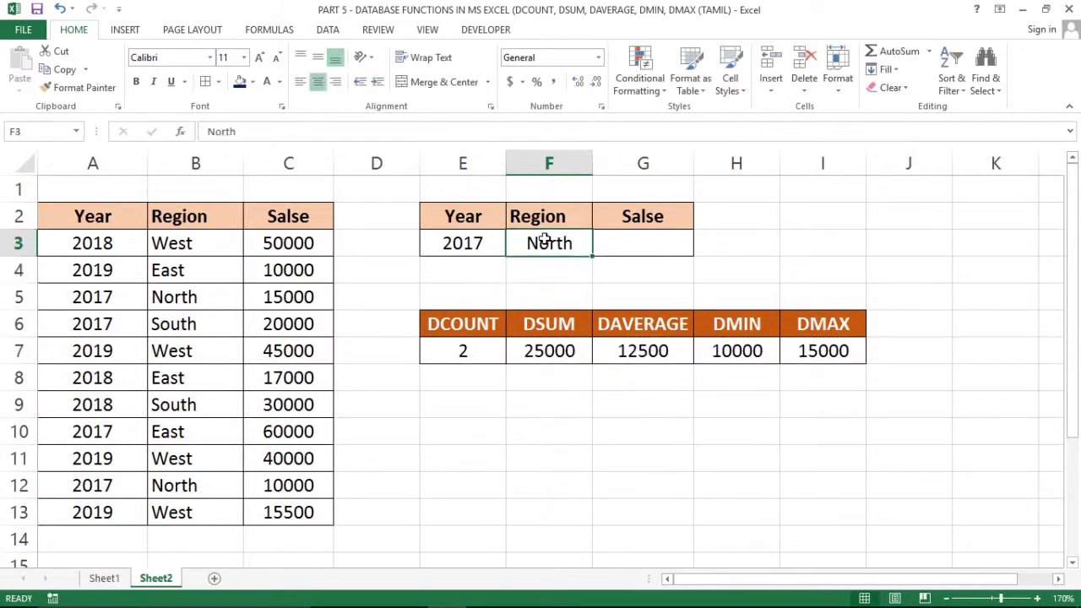
{"action": "key", "text": "Left"}
{"action": "key", "text": "Down"}
{"action": "key", "text": "Down"}
{"action": "key", "text": "Down"}
{"action": "key", "text": "Down"}
{"action": "key", "text": "Right"}
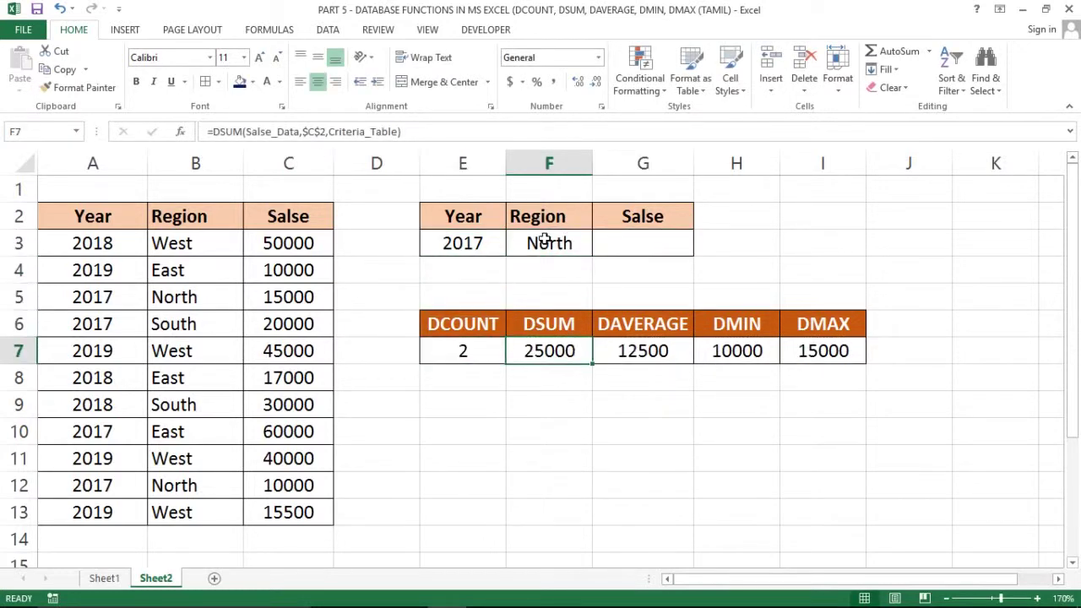
{"action": "key", "text": "Right"}
{"action": "key", "text": "Right"}
{"action": "key", "text": "Left"}
{"action": "key", "text": "Left"}
{"action": "key", "text": "Up"}
{"action": "key", "text": "Up"}
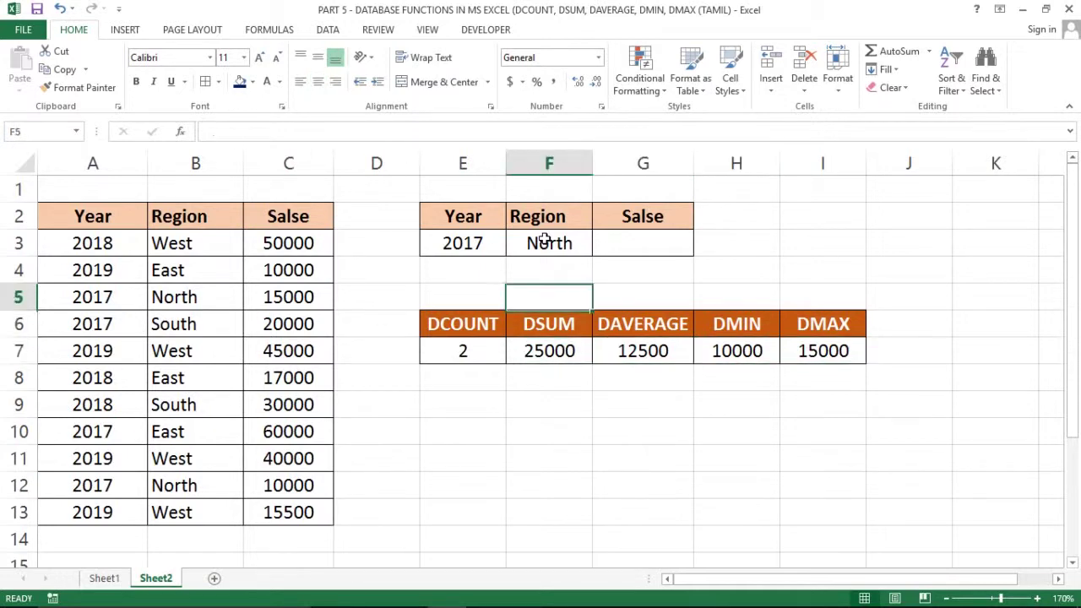
{"action": "key", "text": "Up"}
{"action": "key", "text": "Up"}
Clear the 2017 and North criteria and set the Sales criterion to >25000.
{"action": "key", "text": "Delete"}
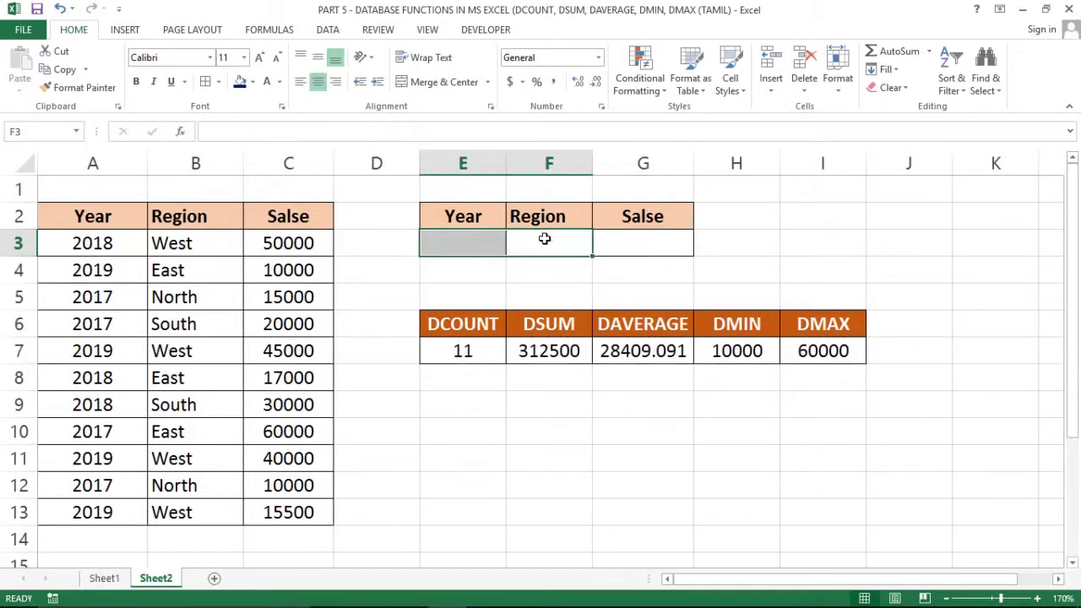
{"action": "key", "text": "Right"}
{"action": "type", "text": ">"}
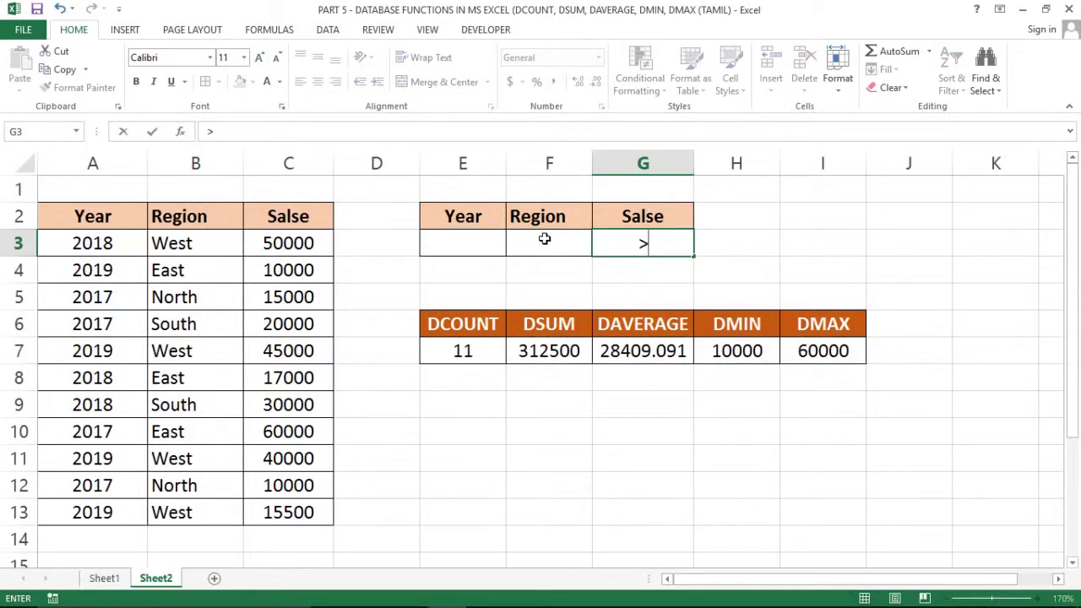
{"action": "type", "text": "25000"}
{"action": "key", "text": "Return"}
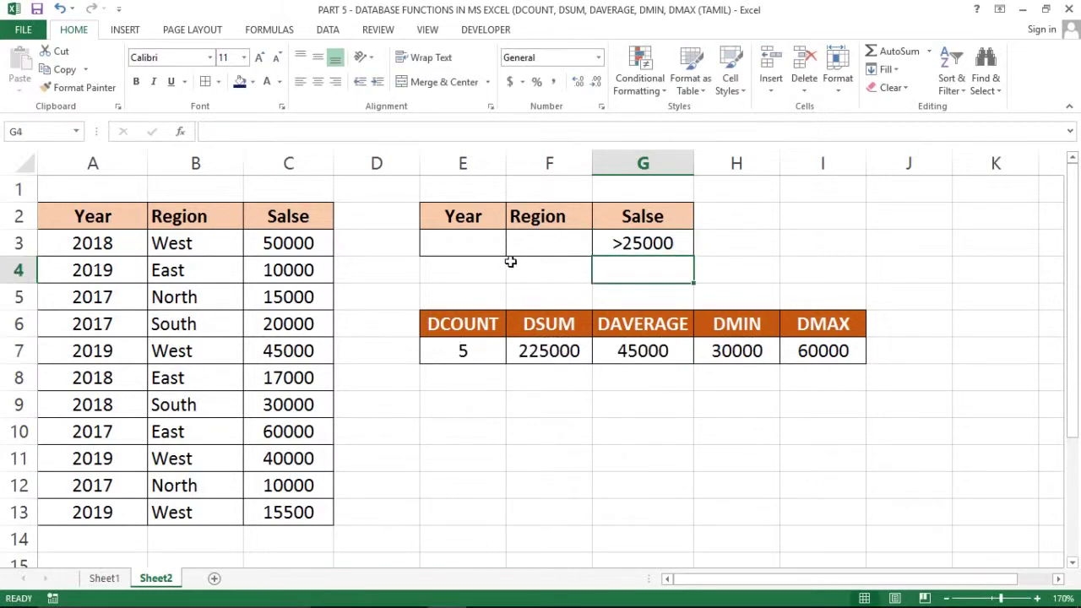
Check the recalculated DCOUNT and DSUM results in row 7.
{"action": "left_click", "coordinate": [449, 340]}
{"action": "key", "text": "Right"}
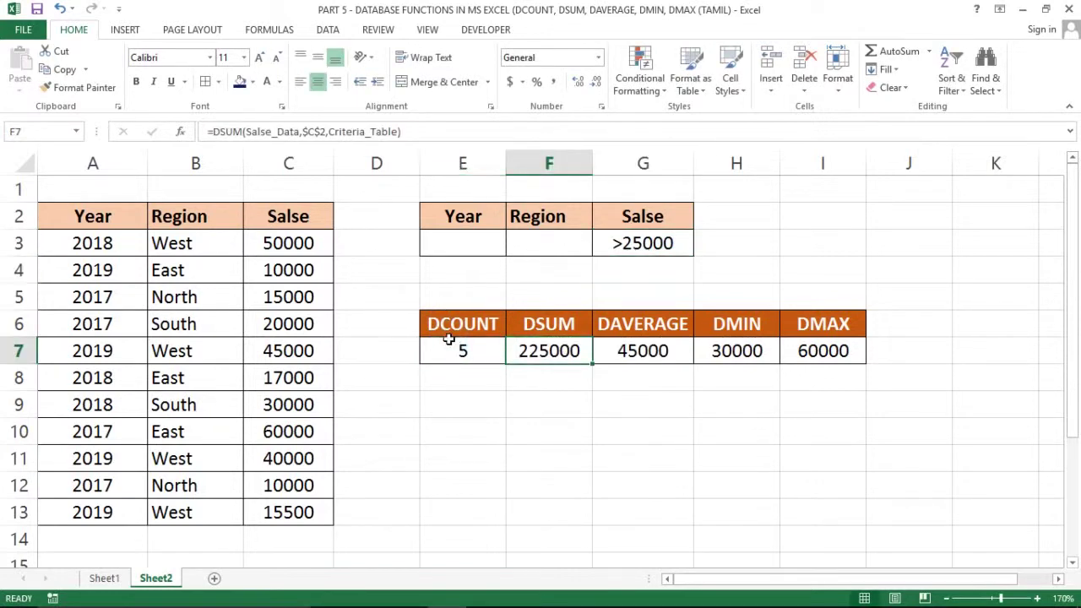
{"action": "key", "text": "Right"}
Enter 2018 as the Year criterion in E3.
{"action": "key", "text": "Right"}
{"action": "key", "text": "Right"}
{"action": "key", "text": "Left"}
{"action": "key", "text": "Left"}
{"action": "key", "text": "Left"}
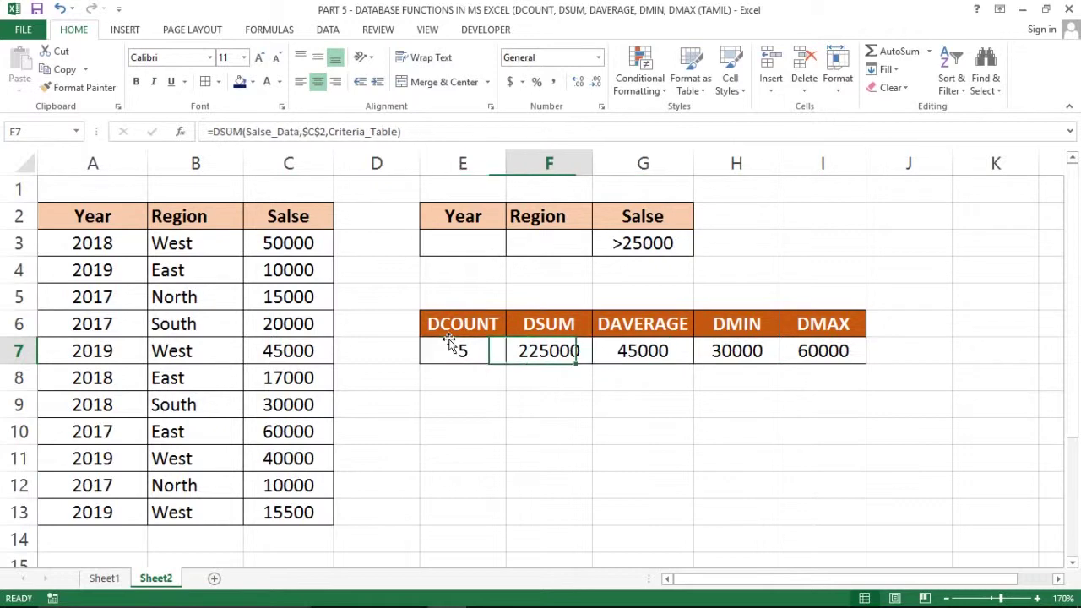
{"action": "key", "text": "Left"}
{"action": "key", "text": "Up"}
{"action": "key", "text": "Up"}
{"action": "key", "text": "Up"}
{"action": "key", "text": "Down"}
{"action": "key", "text": "Right"}
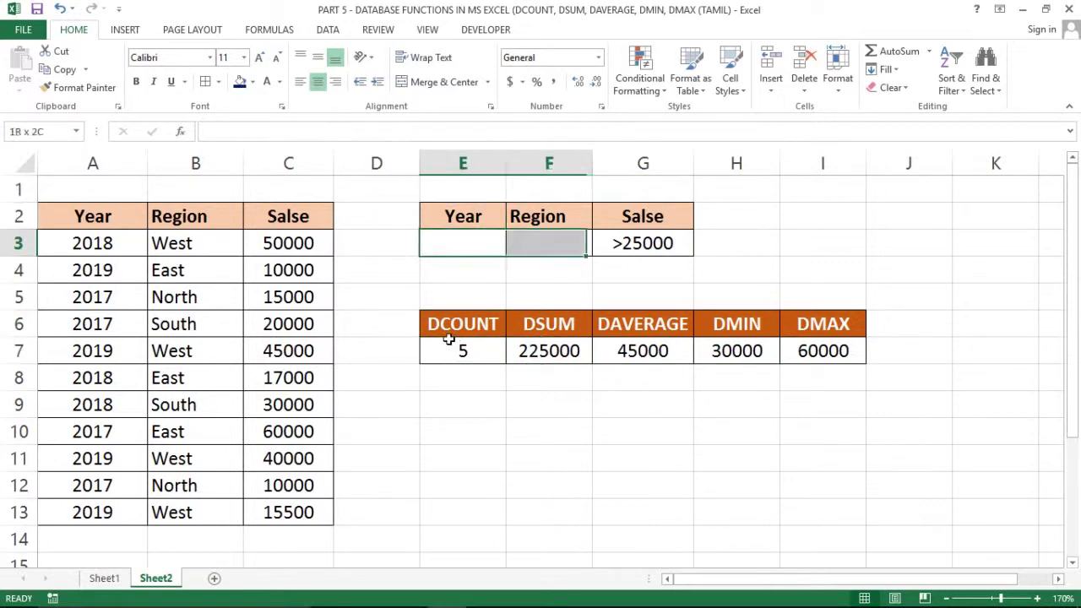
{"action": "key", "text": "Right"}
{"action": "key", "text": "Right"}
{"action": "key", "text": "Left"}
{"action": "key", "text": "Left"}
{"action": "key", "text": "Left"}
{"action": "key", "text": "Right"}
{"action": "key", "text": "Right"}
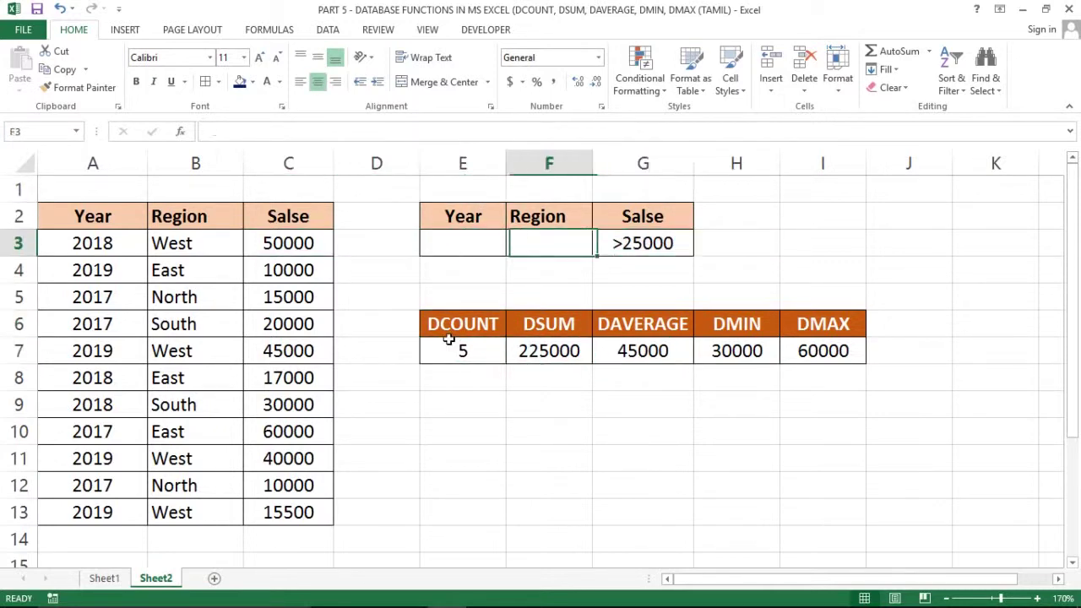
{"action": "key", "text": "Left"}
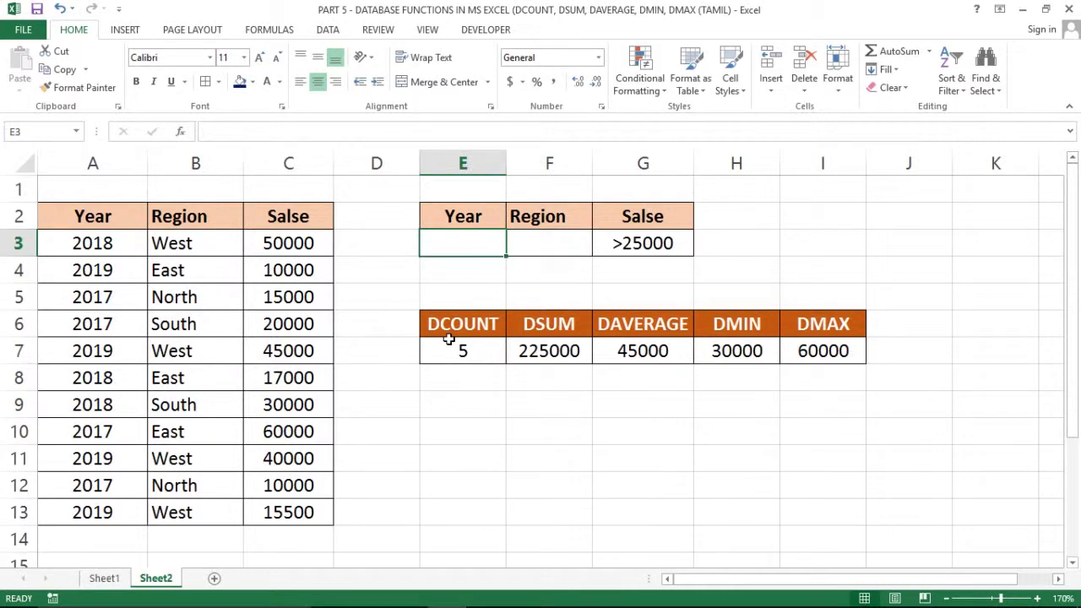
{"action": "type", "text": "="}
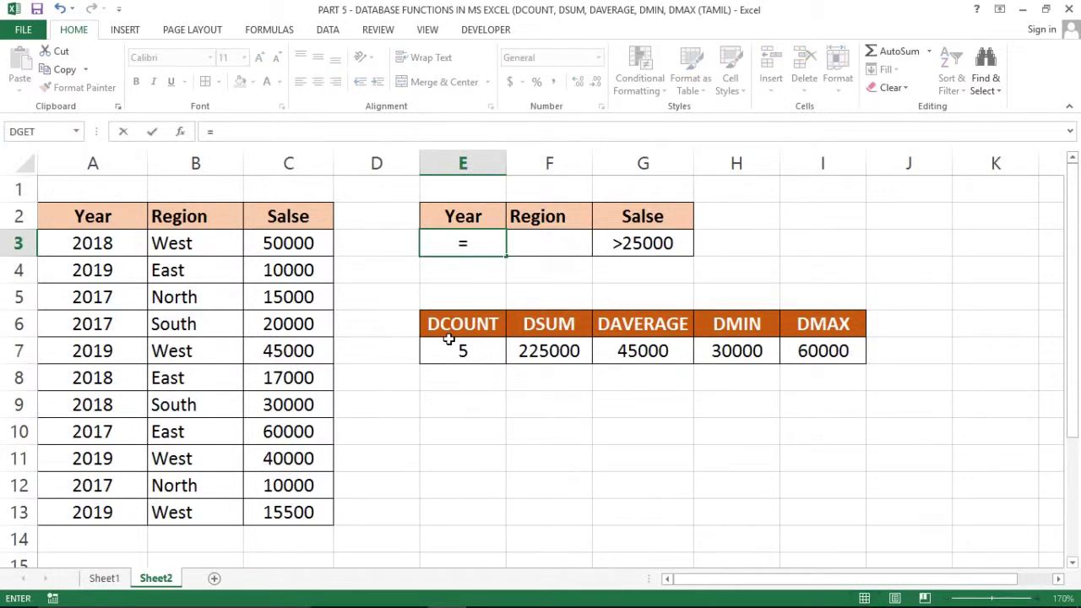
{"action": "key", "text": "Escape"}
{"action": "type", "text": "20"}
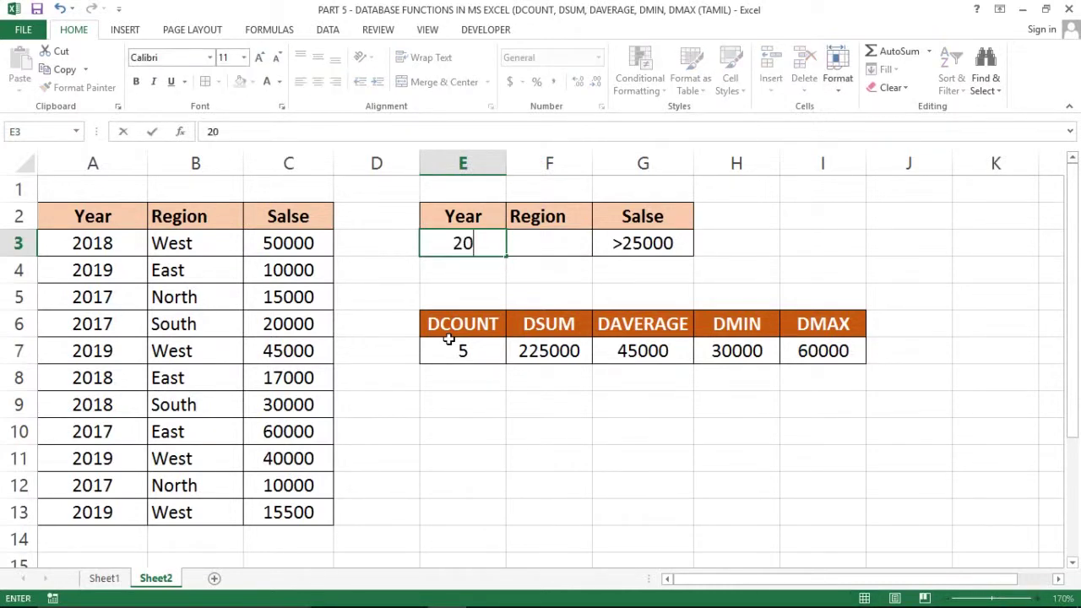
{"action": "type", "text": "18"}
{"action": "key", "text": "Return"}
Enter West as the Region criterion in F3, leaving results of 1 and 50000.
{"action": "key", "text": "Up"}
{"action": "key", "text": "Right"}
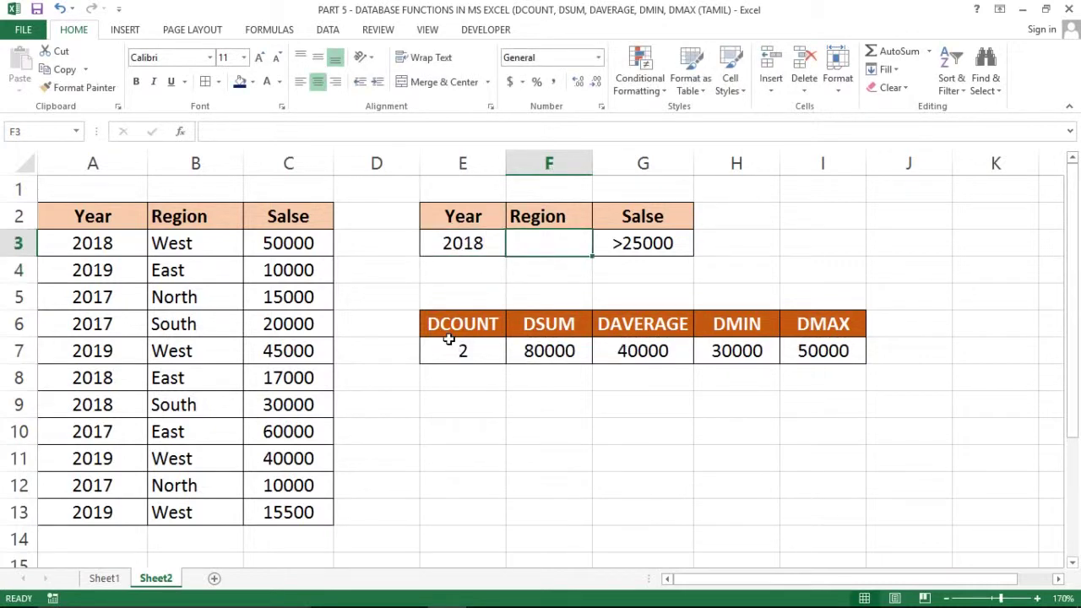
{"action": "type", "text": "West"}
{"action": "key", "text": "Return"}
{"action": "key", "text": "Up"}
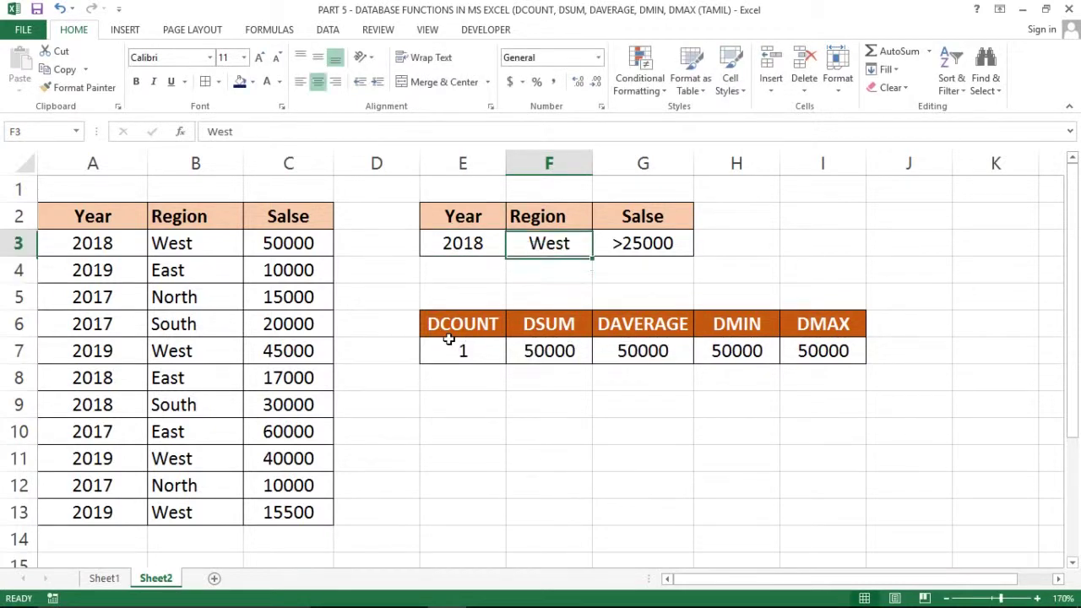
{"action": "key", "text": "Right"}
{"action": "key", "text": "Left"}
{"action": "key", "text": "Left"}
{"action": "key", "text": "Left"}
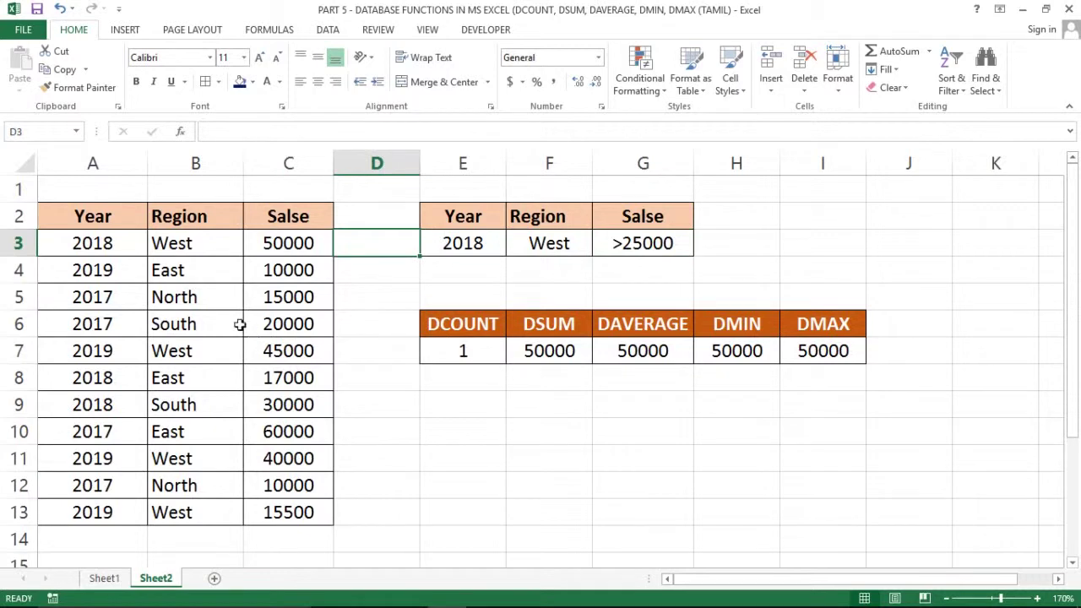
{"action": "left_click", "coordinate": [262, 243]}
{"action": "left_click", "coordinate": [185, 244]}
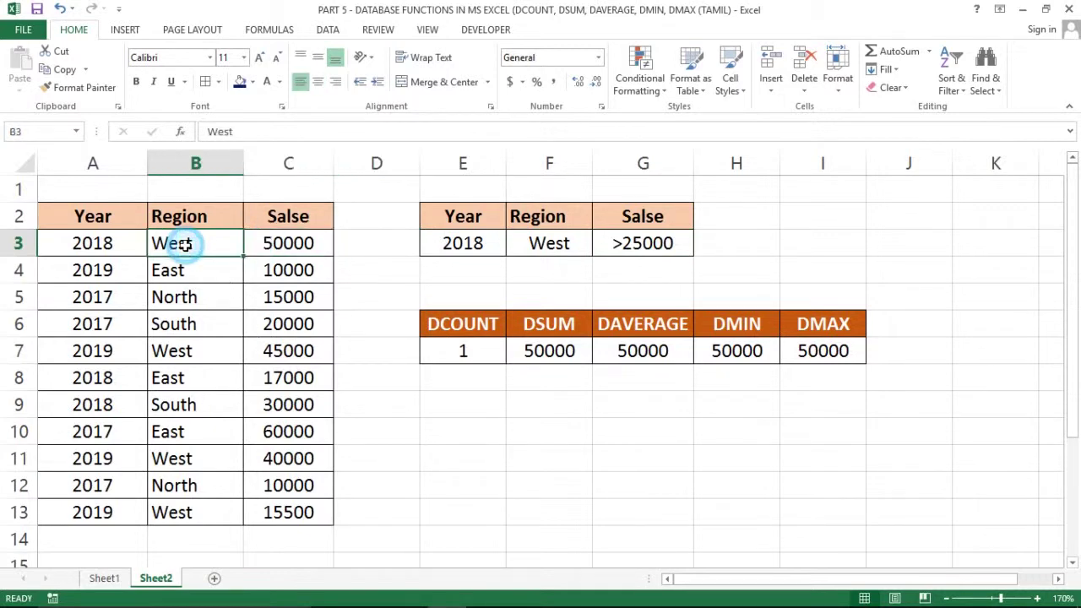
{"action": "left_click", "coordinate": [297, 235]}
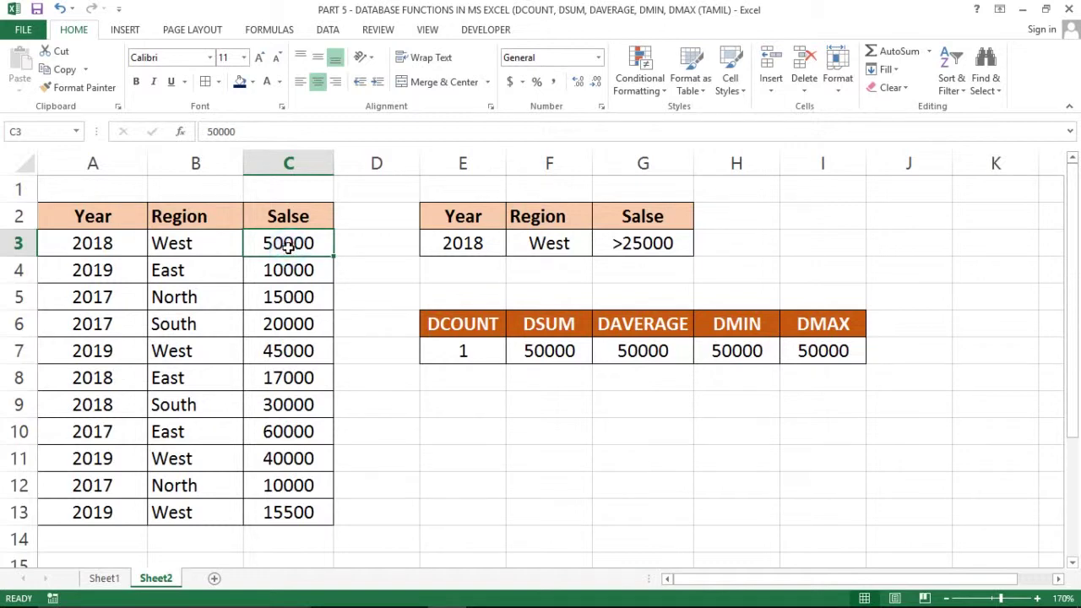
{"action": "left_click", "coordinate": [137, 243]}
{"action": "key", "text": "shift+Right"}
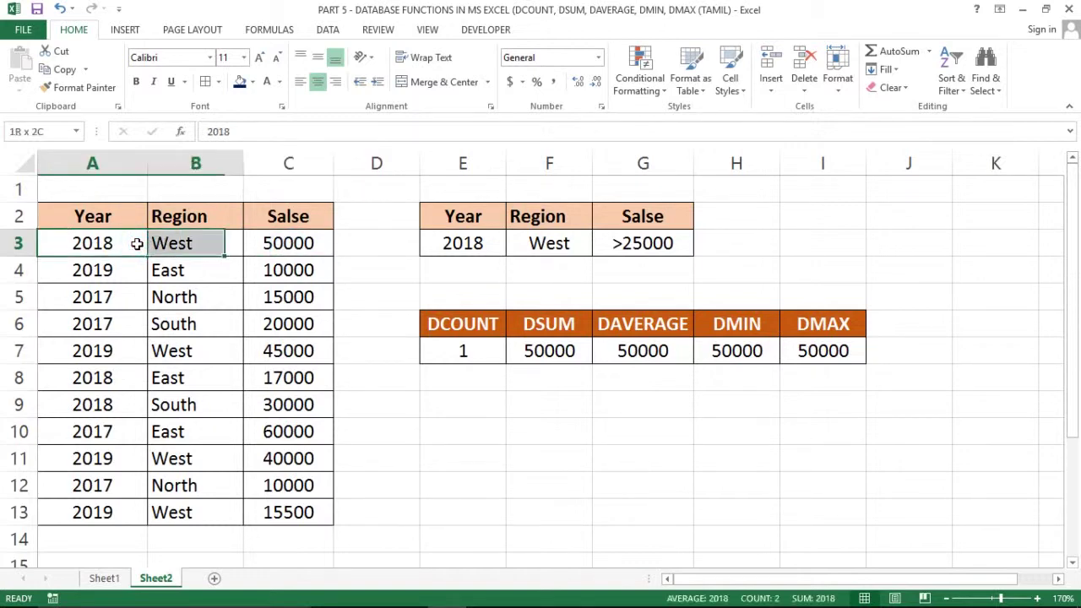
{"action": "key", "text": "shift+Right"}
{"action": "key", "text": "shift+Right"}
{"action": "key", "text": "shift+Left"}
{"action": "left_click", "coordinate": [136, 243]}
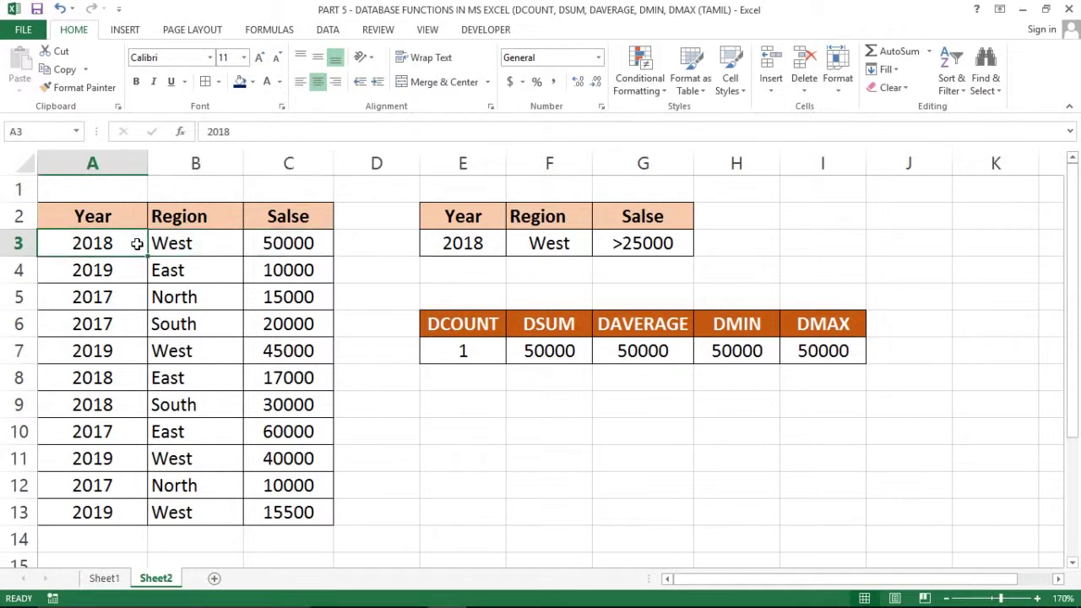
{"action": "key", "text": "Down"}
{"action": "key", "text": "Right"}
{"action": "key", "text": "Right"}
{"action": "key", "text": "Left"}
{"action": "key", "text": "Down"}
{"action": "key", "text": "Down"}
{"action": "key", "text": "Down"}
{"action": "key", "text": "Right"}
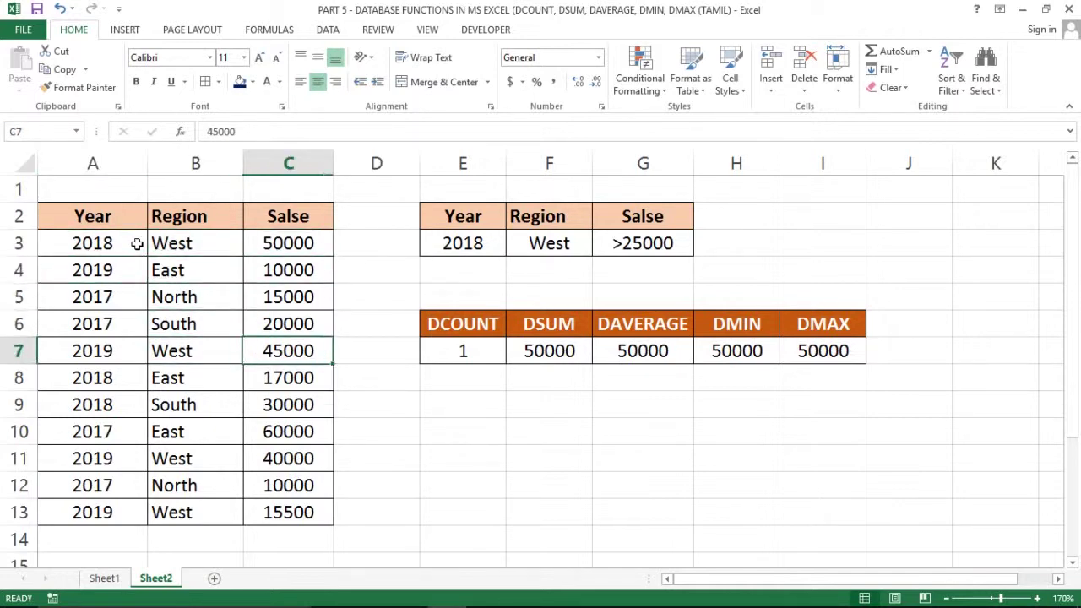
{"action": "key", "text": "ctrl+Up"}
{"action": "key", "text": "Down"}
{"action": "key", "text": "Down"}
{"action": "key", "text": "Right"}
{"action": "key", "text": "Right"}
{"action": "key", "text": "Left"}
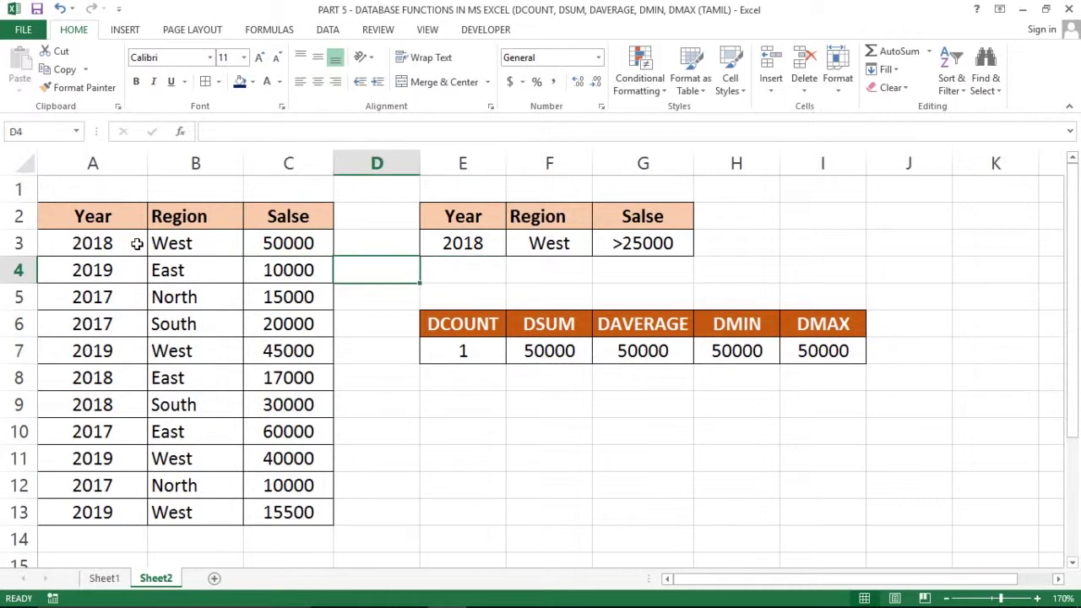
{"action": "key", "text": "Right"}
{"action": "key", "text": "Right"}
{"action": "key", "text": "Down"}
{"action": "key", "text": "Down"}
{"action": "key", "text": "Left"}
{"action": "key", "text": "Down"}
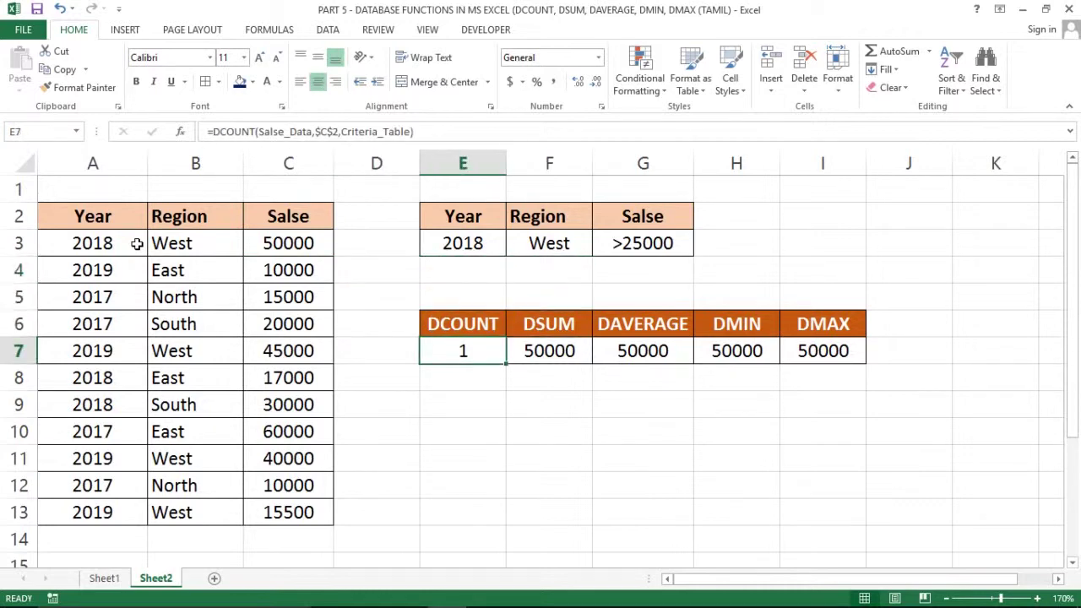
{"action": "key", "text": "Right"}
{"action": "key", "text": "Left"}
{"action": "key", "text": "Left"}
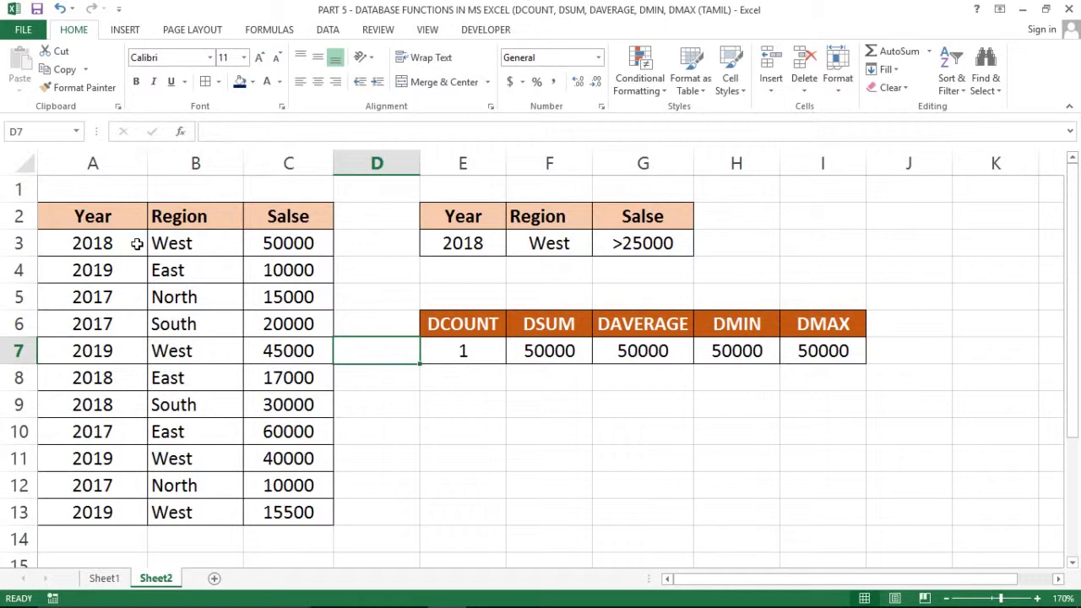
{"action": "key", "text": "Right"}
{"action": "key", "text": "Down"}
{"action": "key", "text": "Down"}
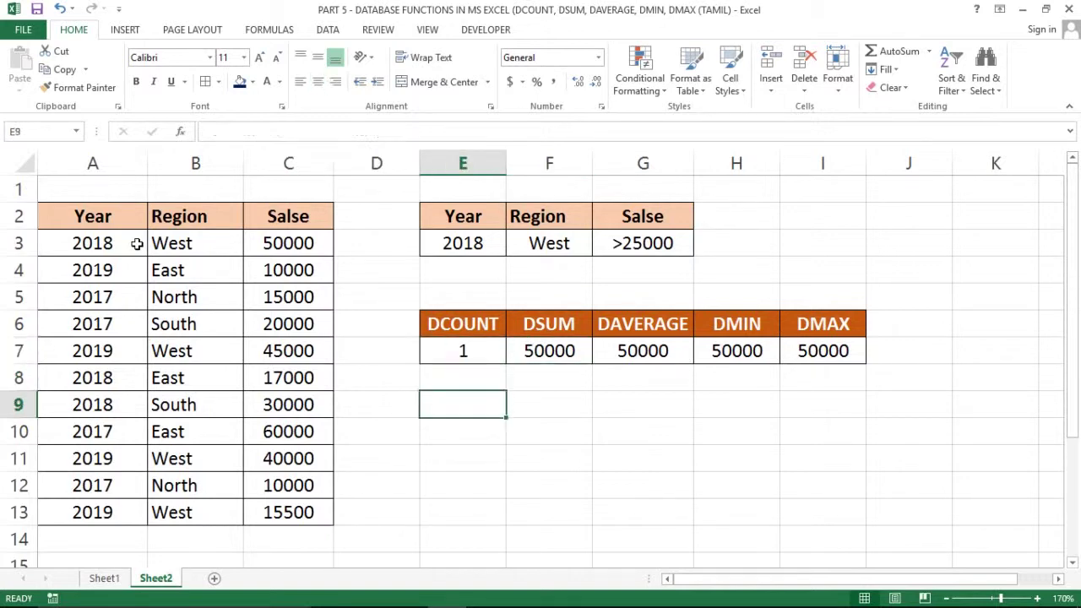
{"action": "key", "text": "Down"}
{"action": "key", "text": "Down"}
{"action": "key", "text": "Up"}
{"action": "key", "text": "Up"}
{"action": "key", "text": "Down"}
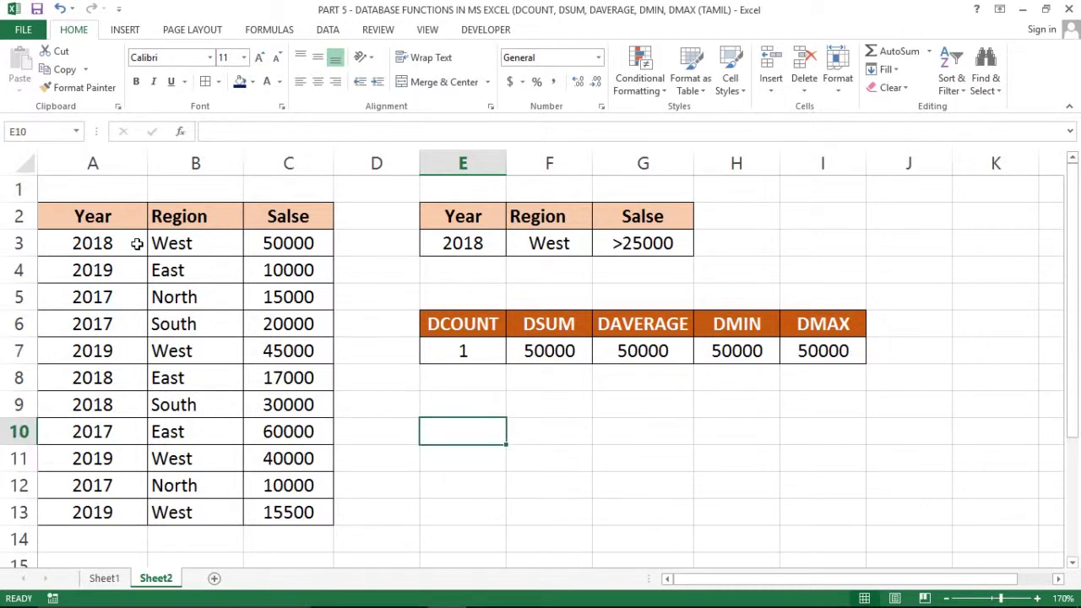
{"action": "key", "text": "Up"}
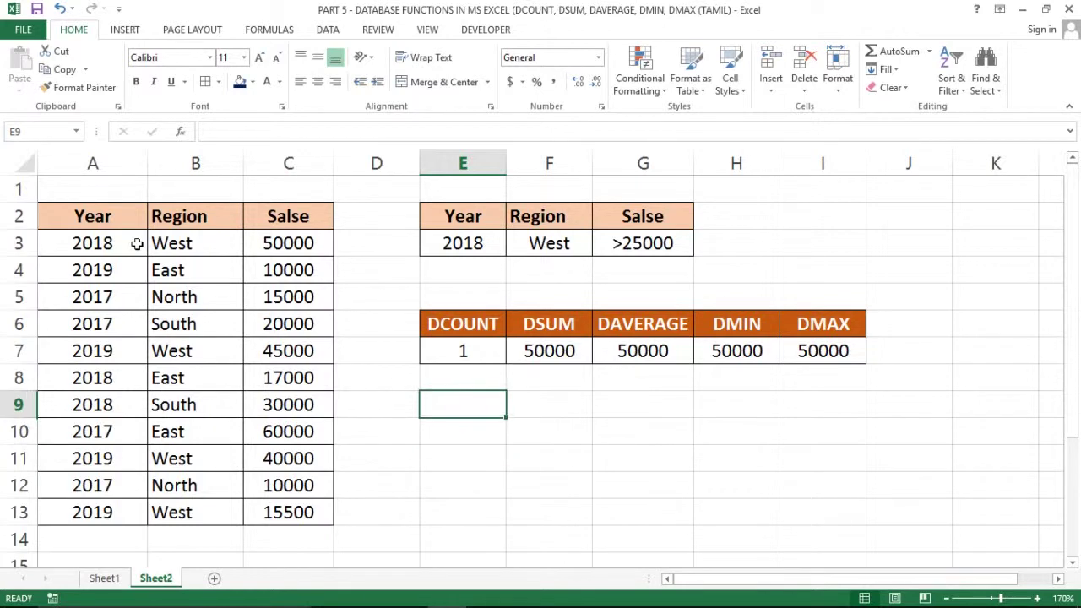
{"action": "key", "text": "Down"}
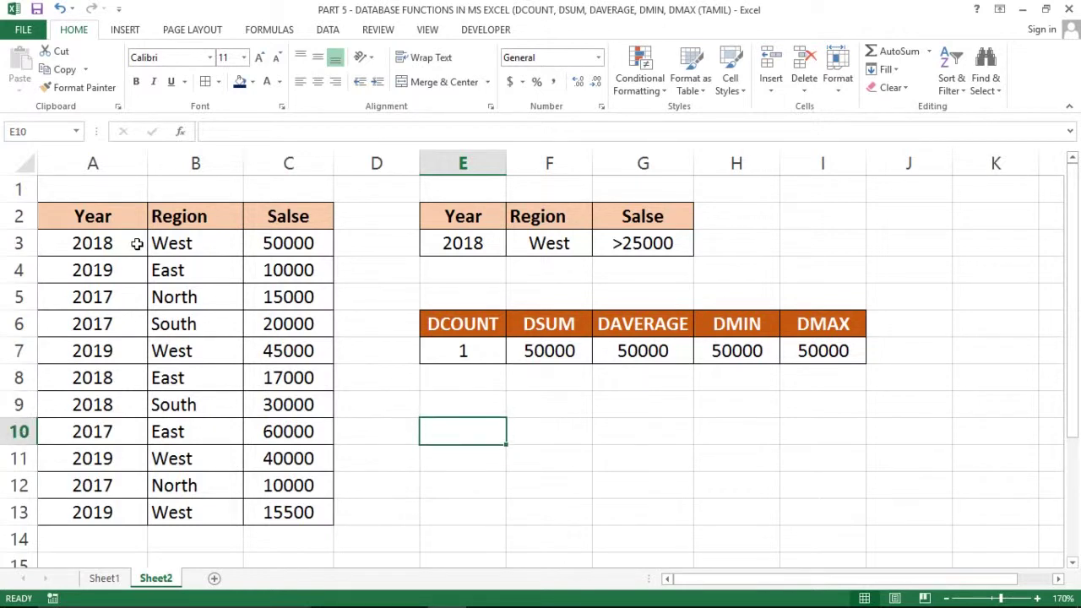
Total C3:C13 with =SUM in E10 (312500), then begin a =SUMIF formula in E11.
{"action": "type", "text": "=su"}
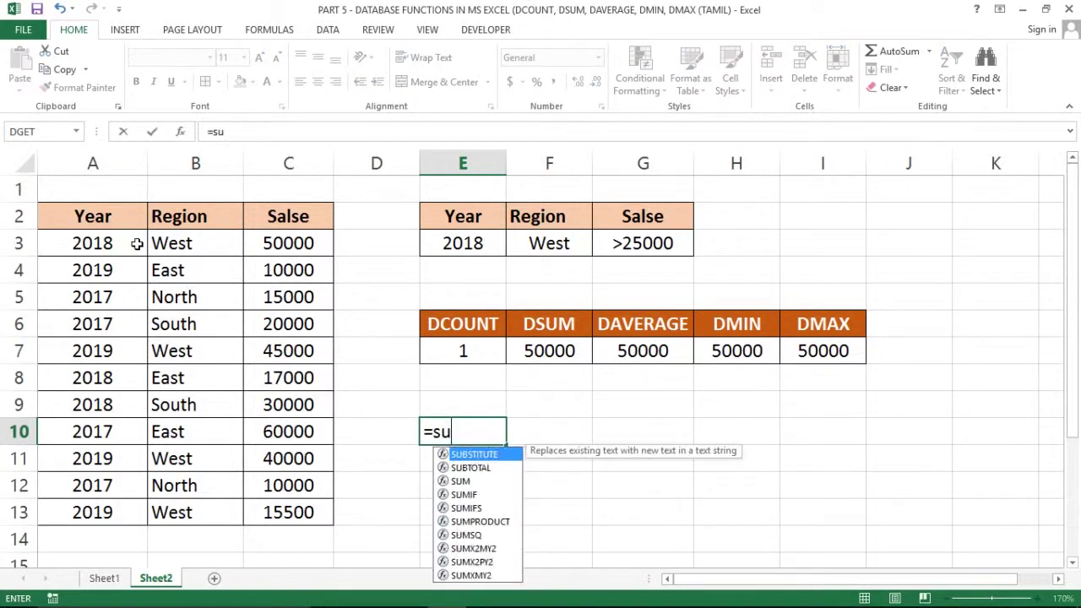
{"action": "type", "text": "m"}
{"action": "key", "text": "Tab"}
{"action": "key", "text": "Left"}
{"action": "key", "text": "Left"}
{"action": "key", "text": "Left"}
{"action": "key", "text": "ctrl+Up"}
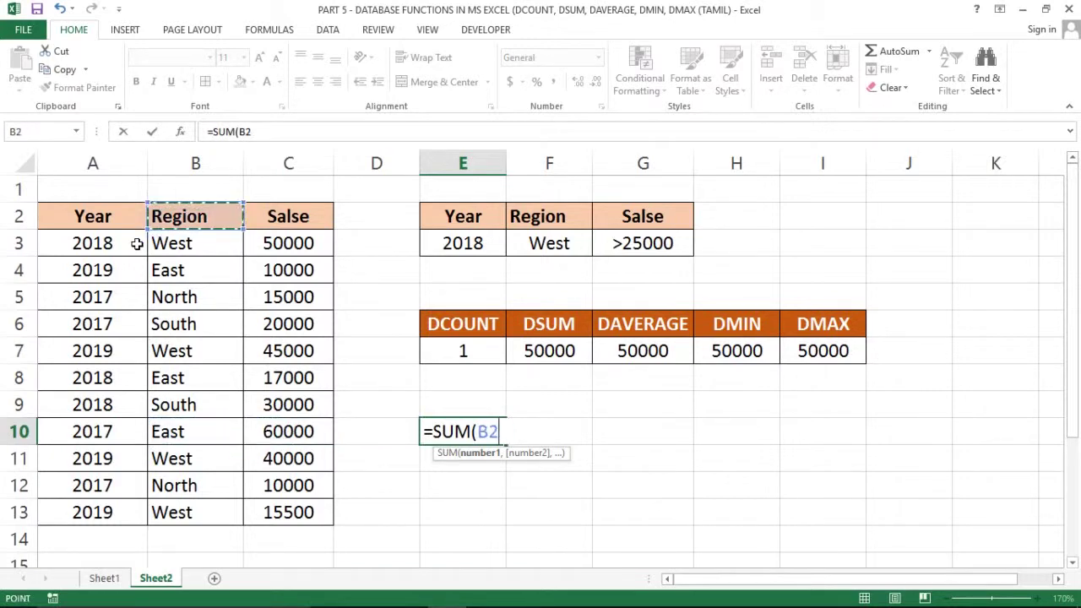
{"action": "key", "text": "Right"}
{"action": "key", "text": "Down"}
{"action": "key", "text": "ctrl+shift+Down"}
{"action": "key", "text": "Return"}
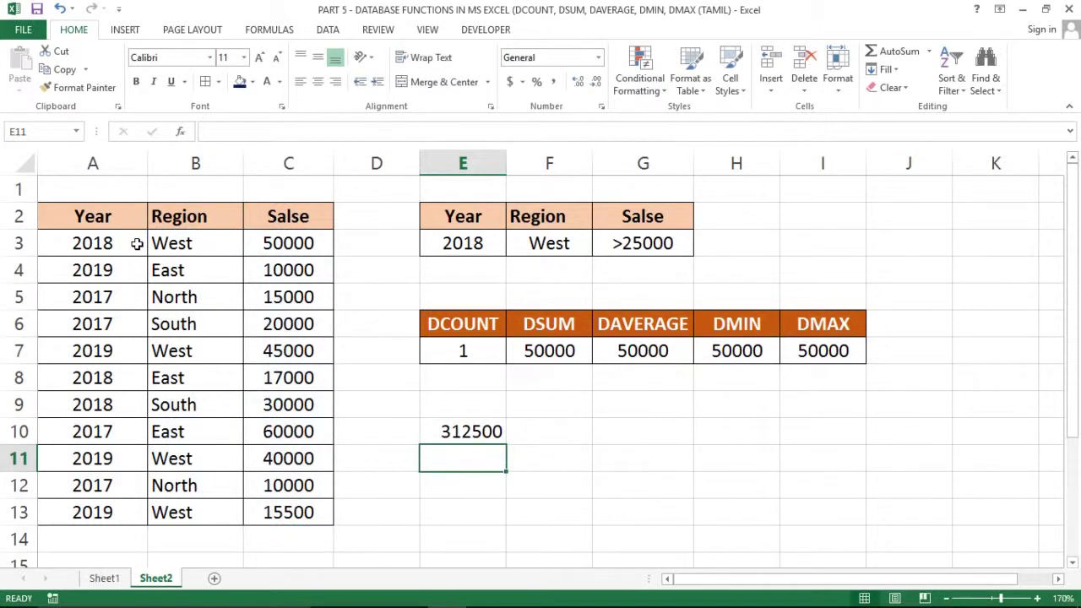
{"action": "type", "text": "="}
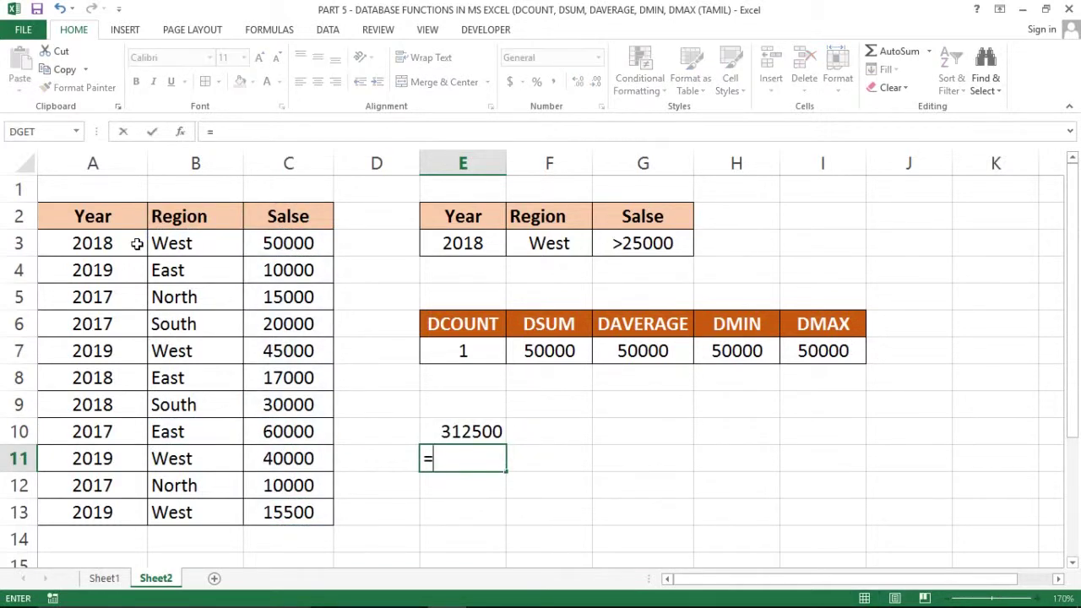
{"action": "type", "text": "sumif"}
{"action": "key", "text": "Tab"}
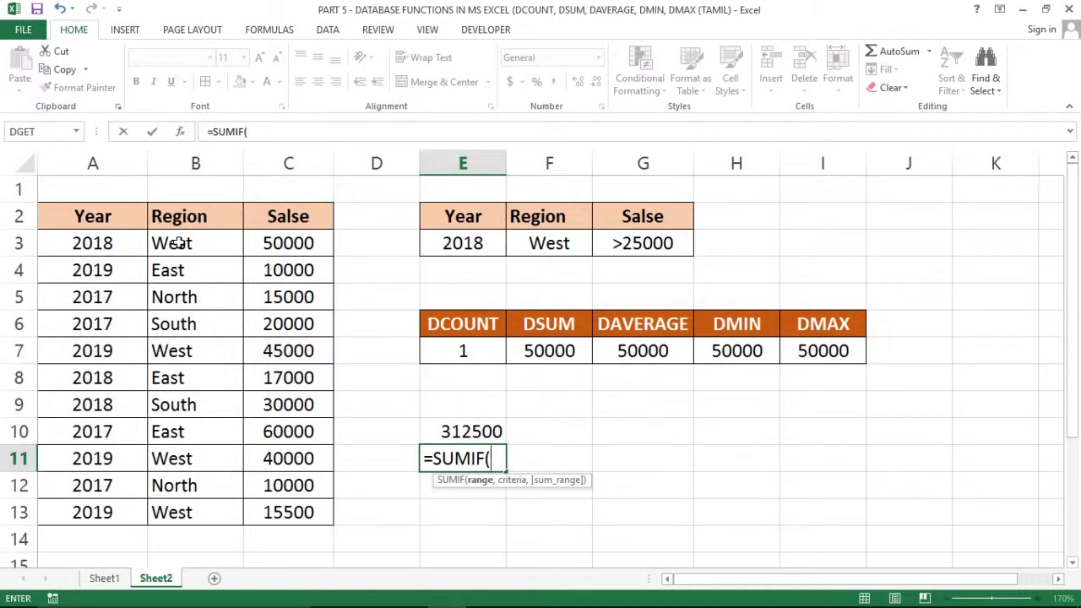
Enter =SUMIF(B3:B13,"West",C3:C13) in E11 to total West sales, giving 150500.
{"action": "left_click", "coordinate": [179, 243]}
{"action": "key", "text": "ctrl+shift+Down"}
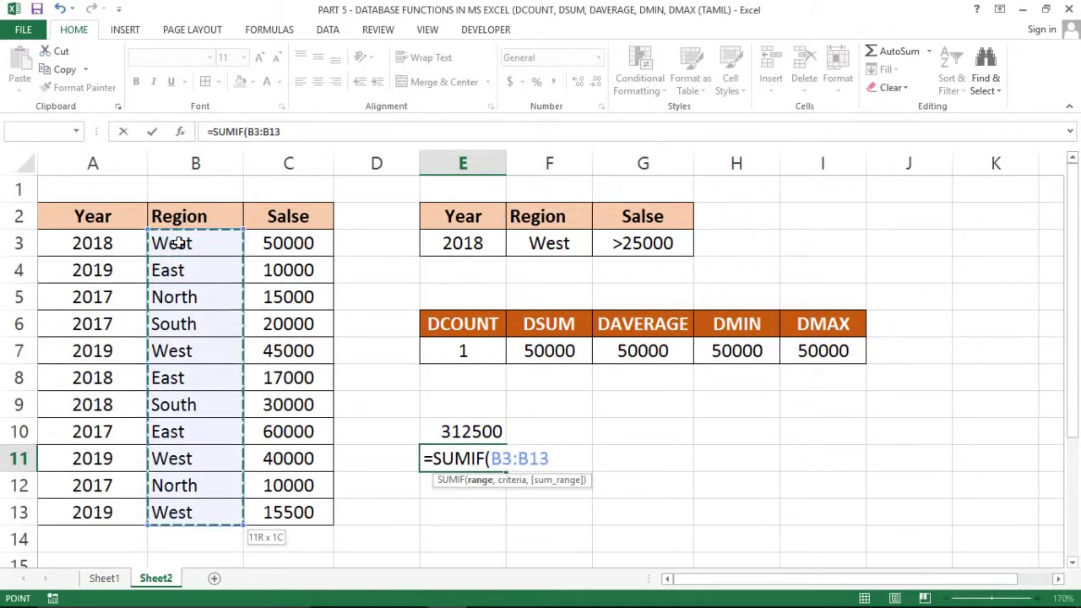
{"action": "type", "text": ","}
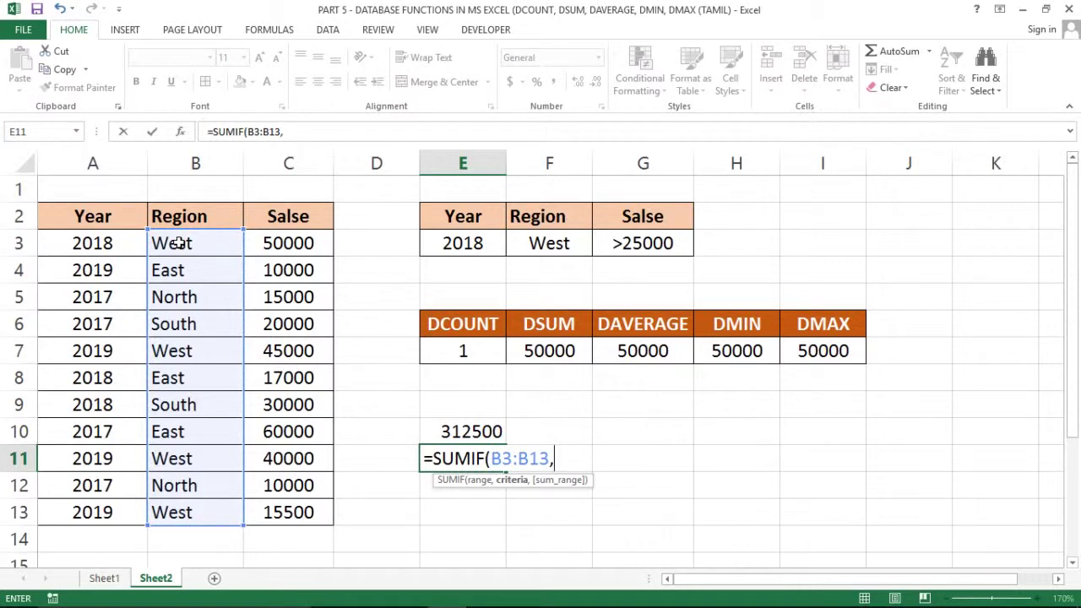
{"action": "type", "text": "\"WE"}
{"action": "key", "text": "BackSpace"}
{"action": "type", "text": "e"}
{"action": "type", "text": "S"}
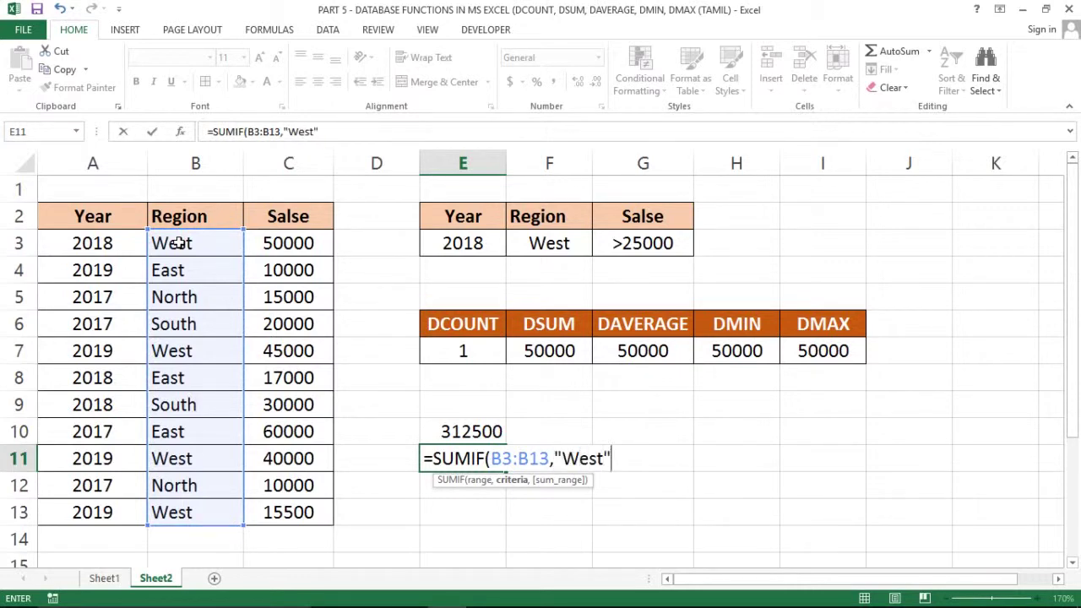
{"action": "type", "text": ","}
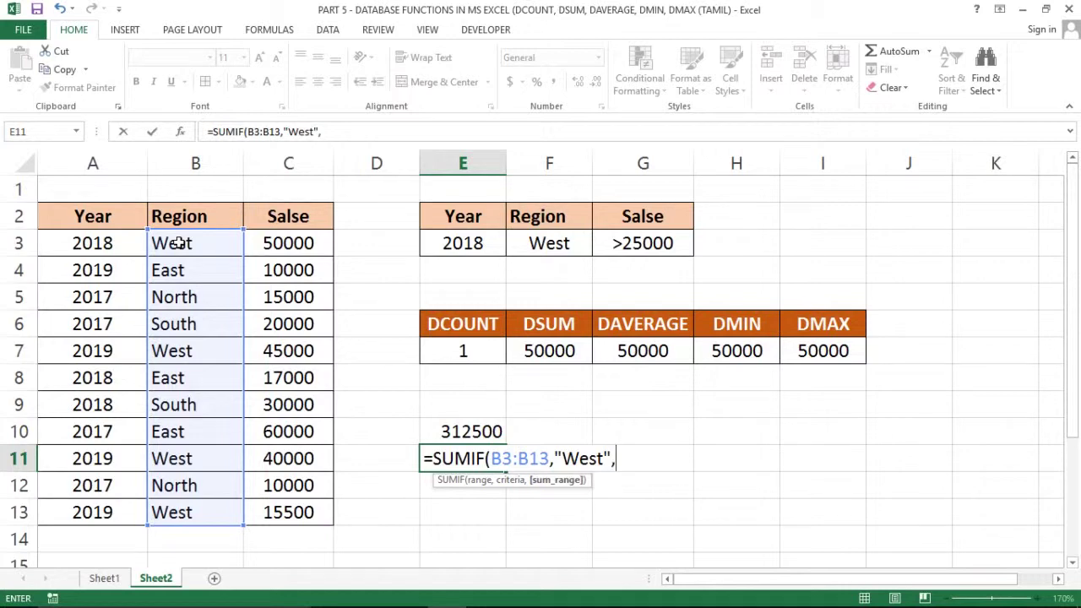
{"action": "left_click", "coordinate": [271, 243]}
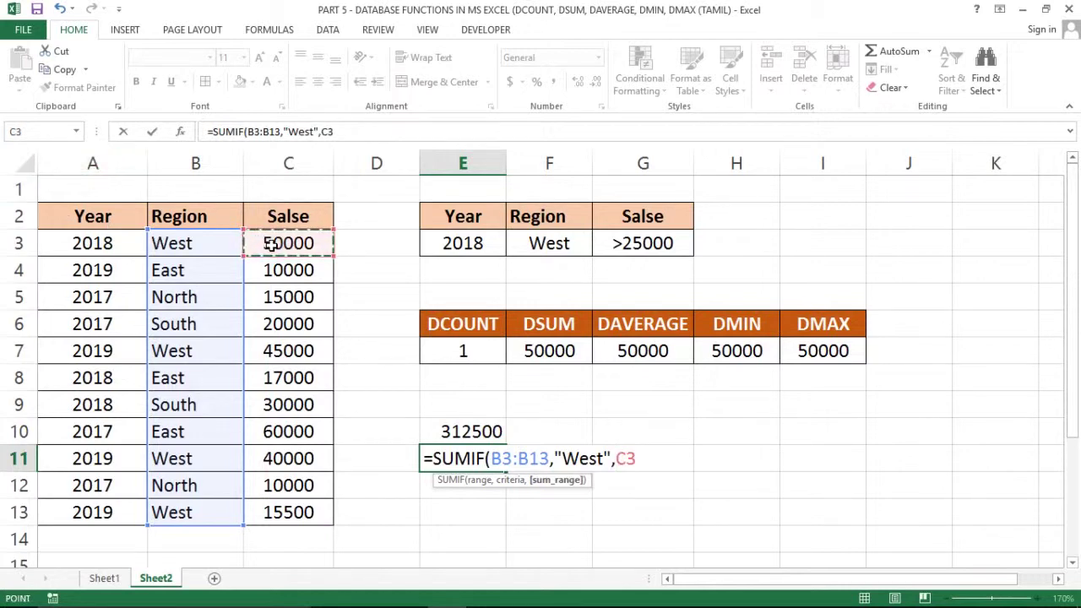
{"action": "key", "text": "ctrl+shift+Down"}
{"action": "key", "text": "Return"}
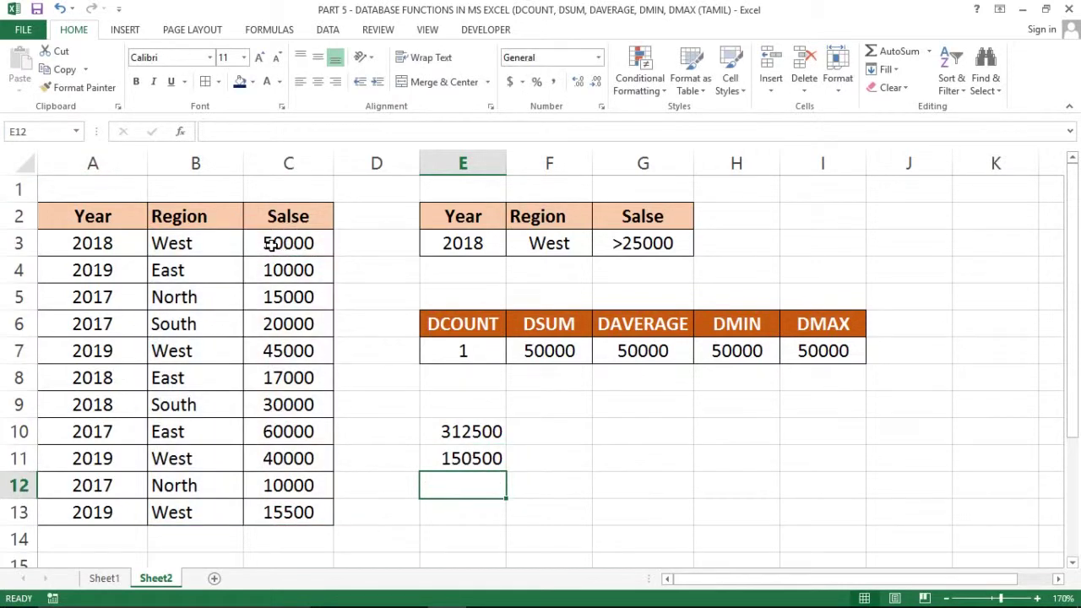
Check the Region range B3:B13 and sales range C3:C13 by reselecting them.
{"action": "key", "text": "Up"}
{"action": "key", "text": "Left"}
{"action": "key", "text": "Left"}
{"action": "key", "text": "ctrl+Up"}
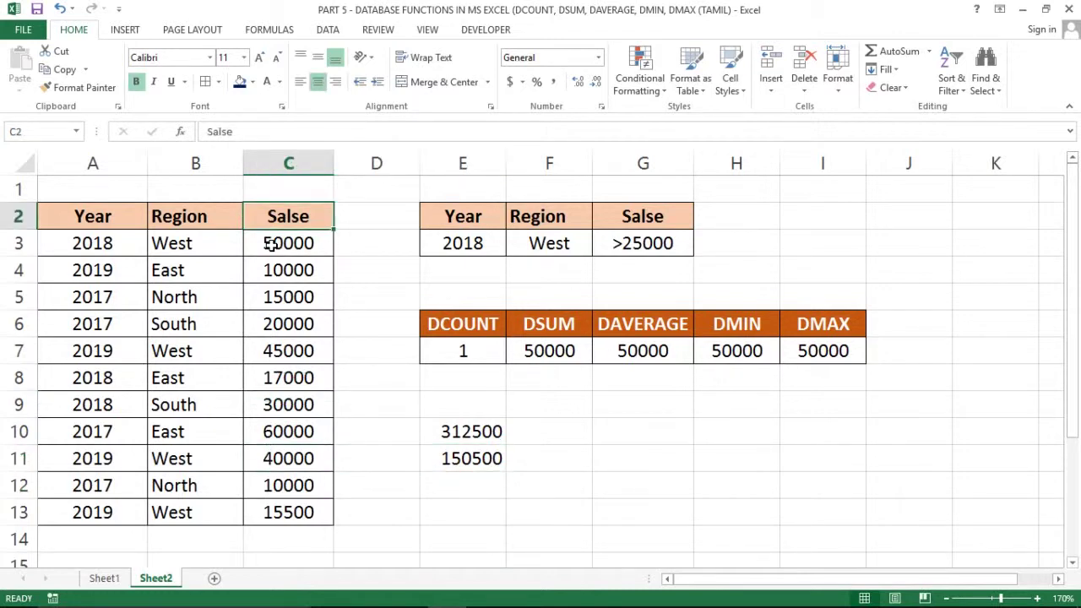
{"action": "key", "text": "Down"}
{"action": "key", "text": "Left"}
{"action": "key", "text": "ctrl+shift+Down"}
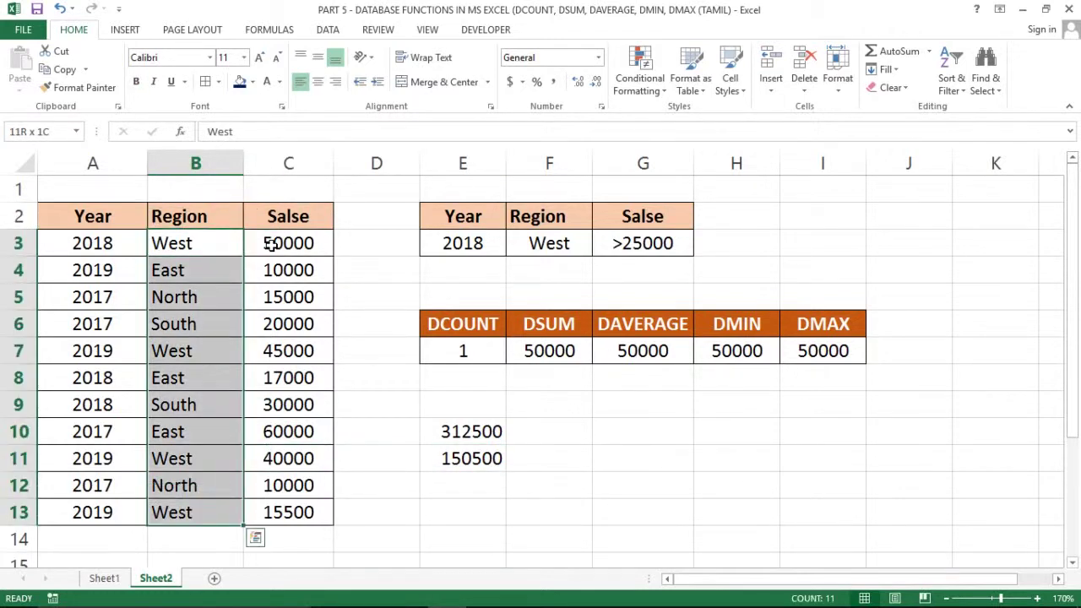
{"action": "key", "text": "Right"}
{"action": "key", "text": "ctrl+shift+Down"}
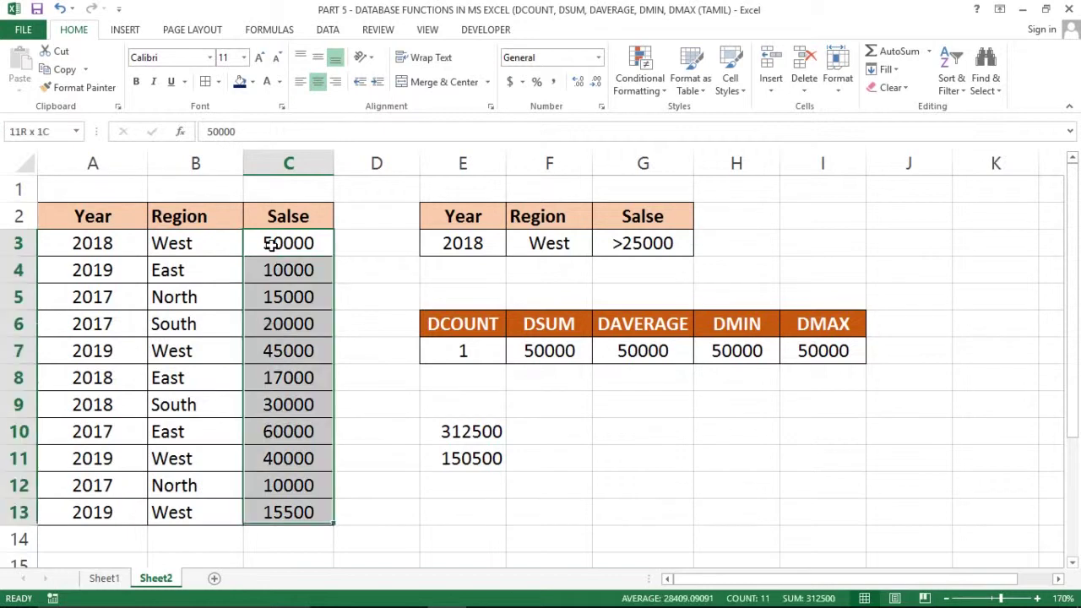
{"action": "key", "text": "Right"}
{"action": "key", "text": "Right"}
{"action": "key", "text": "Down"}
{"action": "key", "text": "Down"}
{"action": "key", "text": "Down"}
{"action": "key", "text": "Down"}
{"action": "key", "text": "Down"}
{"action": "key", "text": "Down"}
{"action": "key", "text": "Down"}
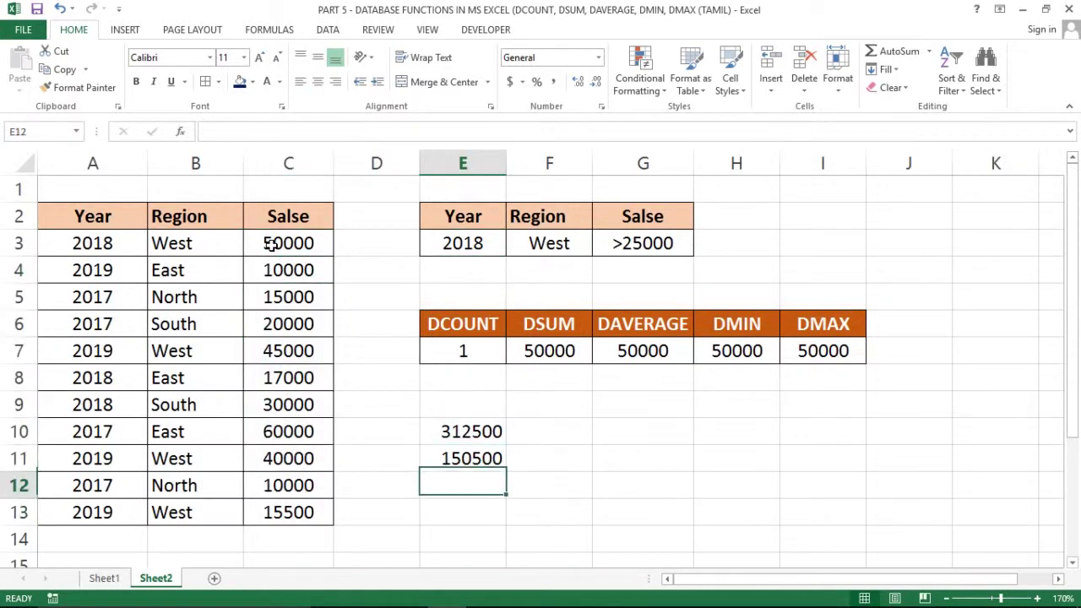
Start a SUMIFS in E12 summing C3:C13 where B3:B13 equals "West".
{"action": "type", "text": "=sumif"}
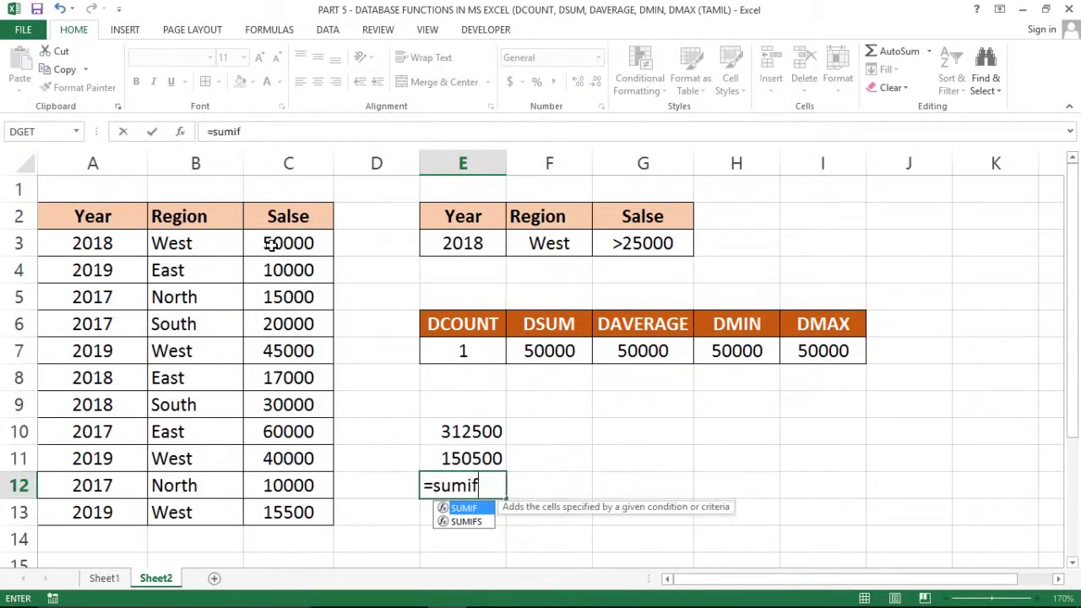
{"action": "key", "text": "Down"}
{"action": "key", "text": "Tab"}
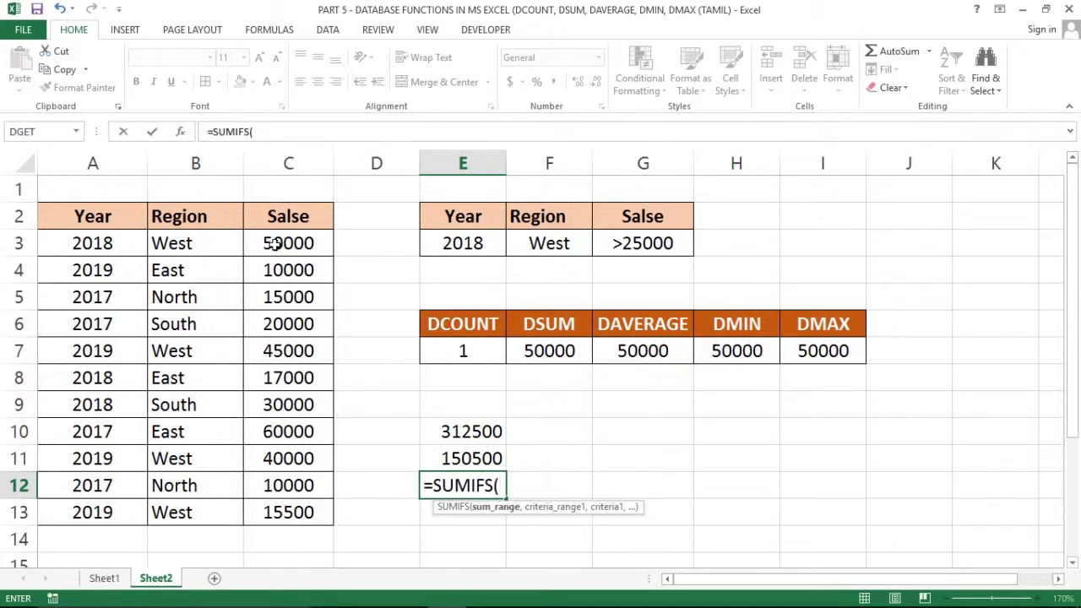
{"action": "left_click", "coordinate": [302, 243]}
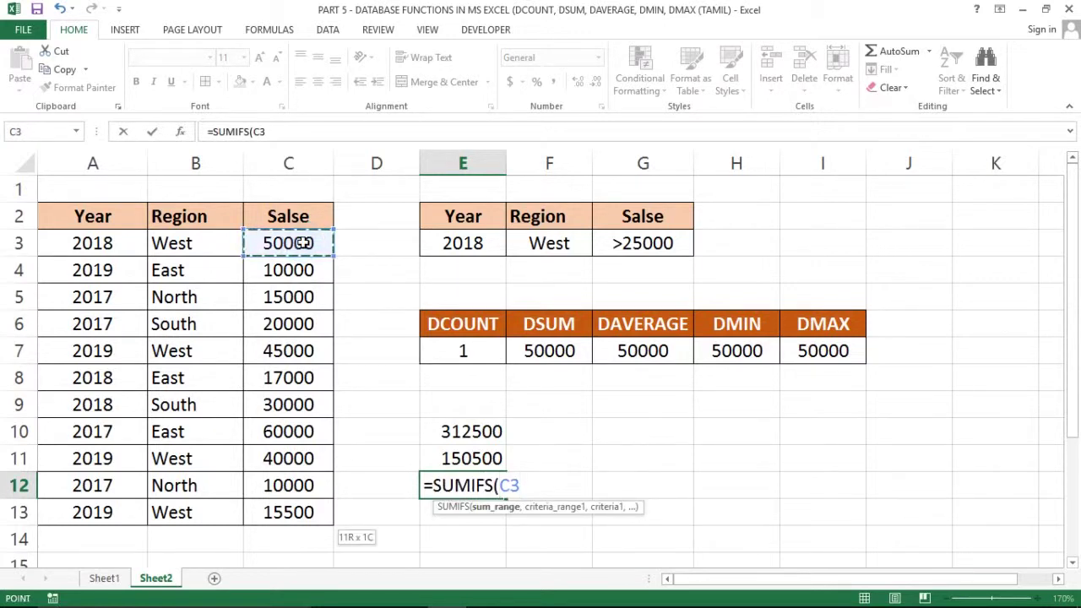
{"action": "key", "text": "ctrl+shift+Down"}
{"action": "type", "text": ":C13,"}
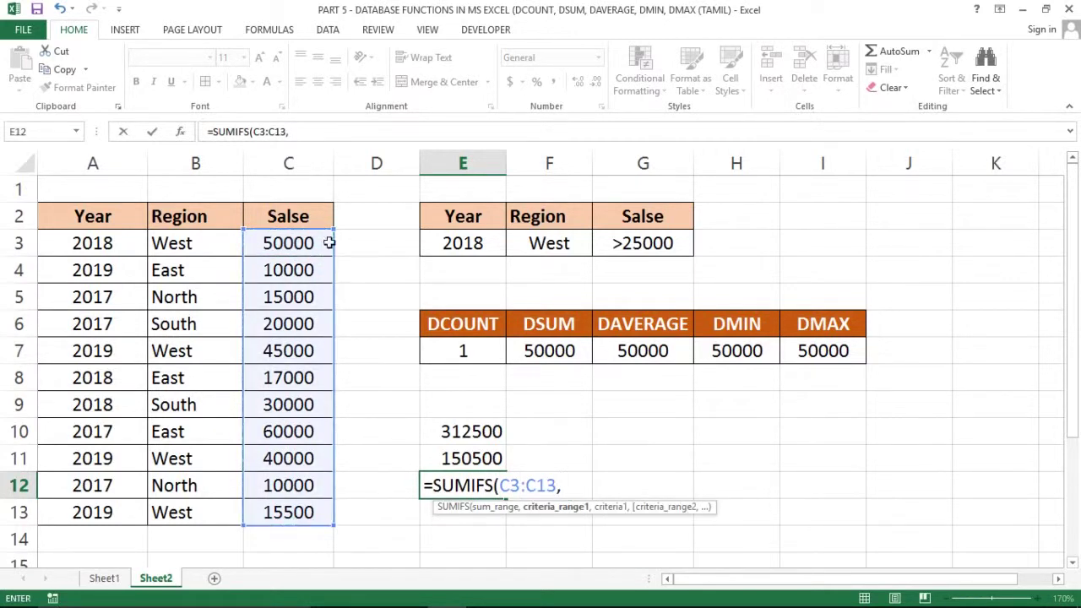
{"action": "left_click", "coordinate": [205, 246]}
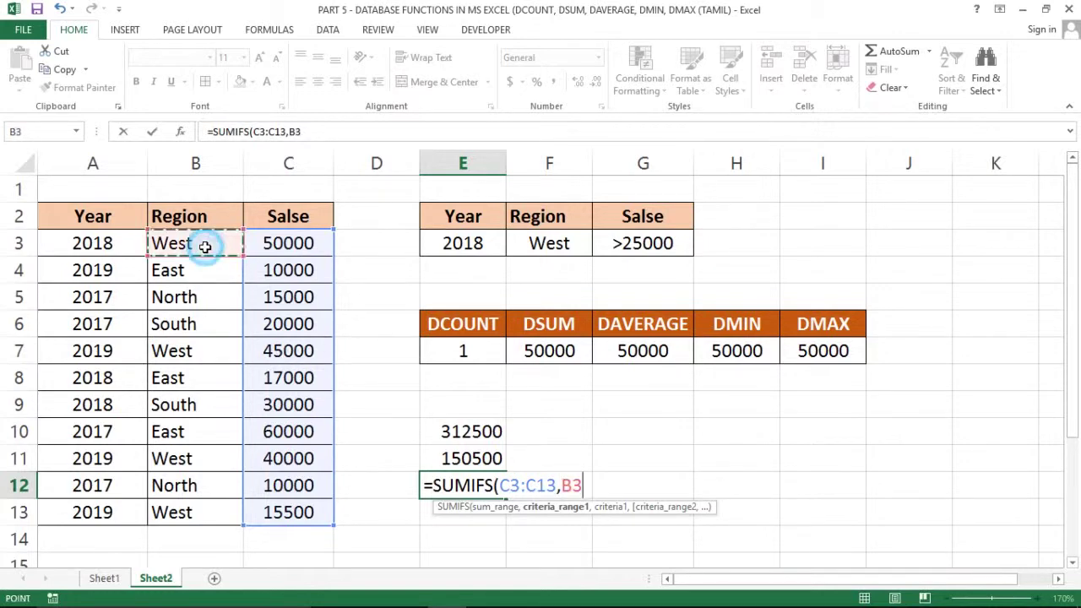
{"action": "key", "text": "ctrl+shift+Down"}
{"action": "type", "text": ":B13,"}
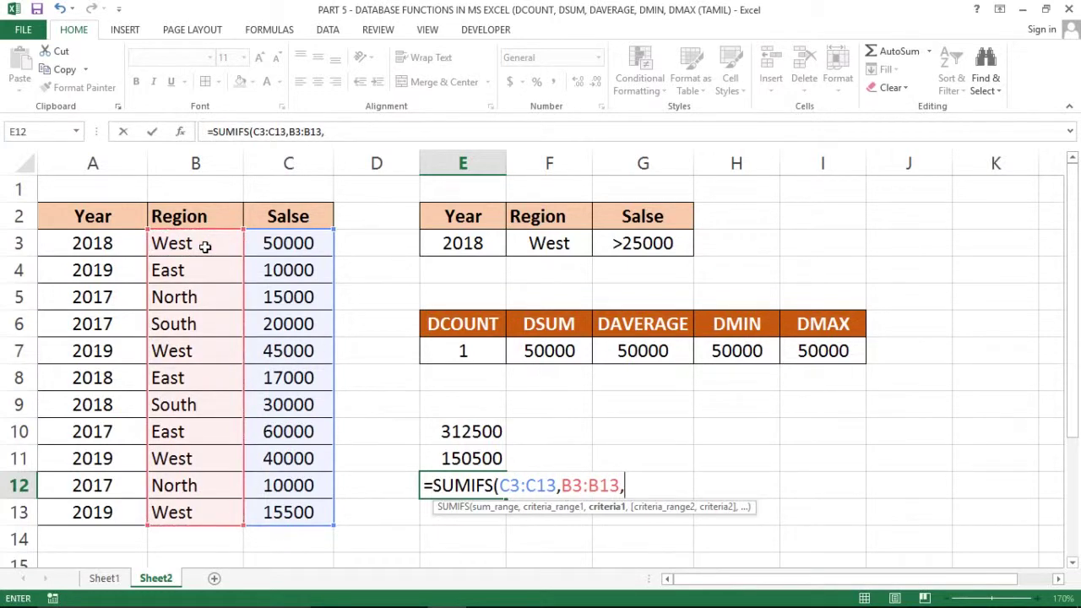
{"action": "type", "text": "\"West\""}
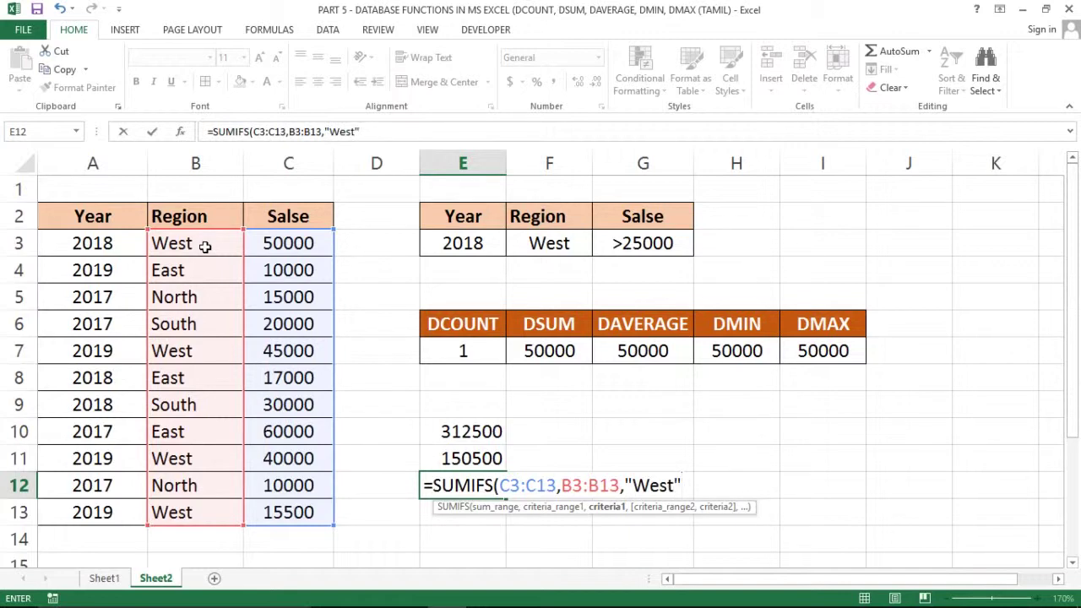
{"action": "type", "text": ","}
Add the criterion A3:A13 = 2018 and commit the formula, returning 50000.
{"action": "left_click", "coordinate": [78, 235]}
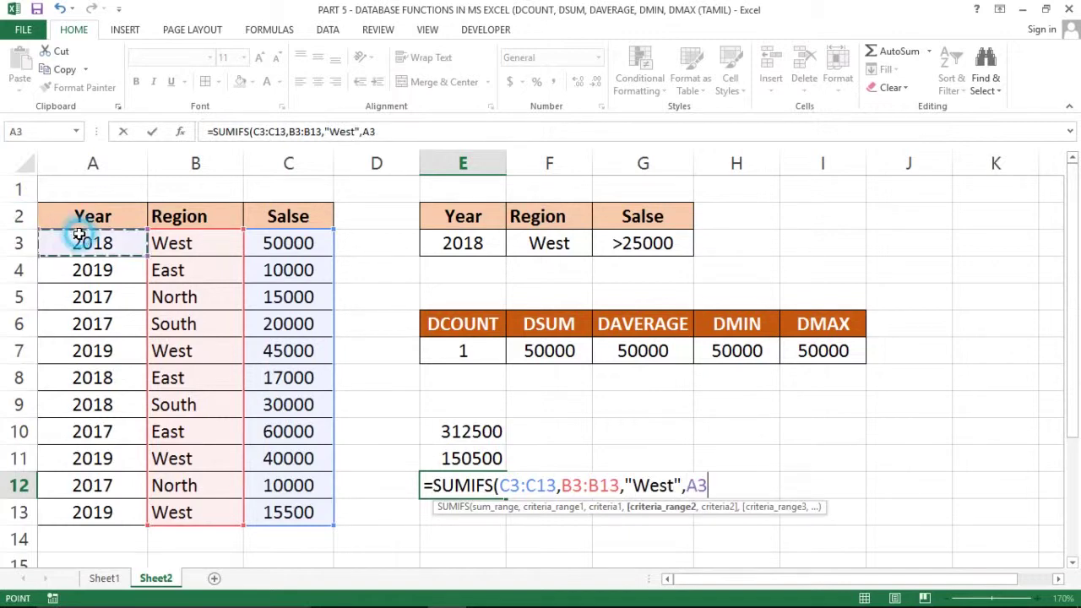
{"action": "key", "text": "ctrl+shift+Down"}
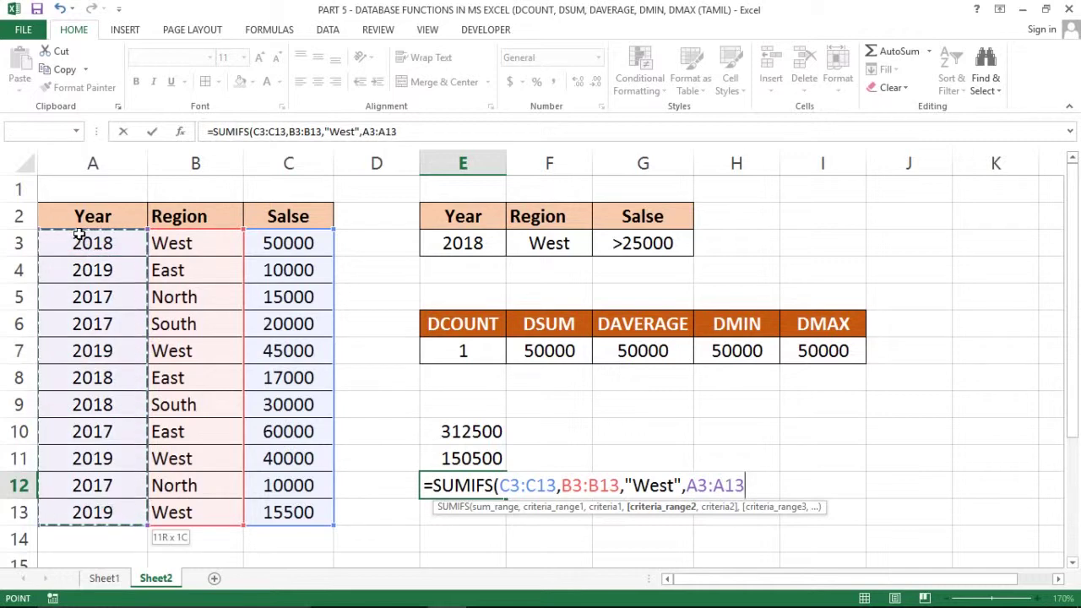
{"action": "type", "text": ","}
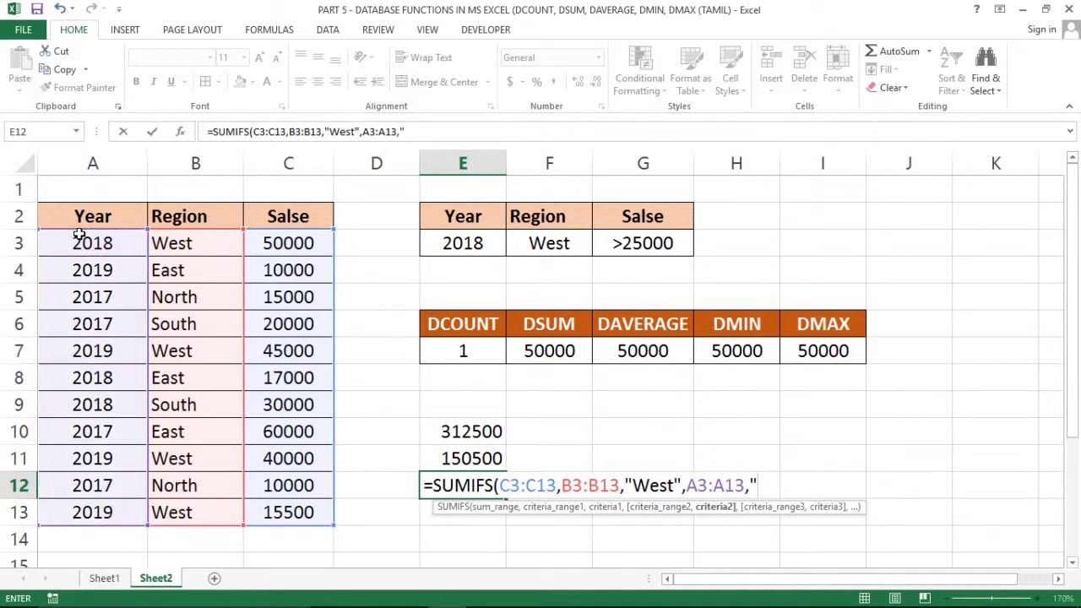
{"action": "type", "text": "20"}
{"action": "key", "text": "BackSpace"}
{"action": "key", "text": "BackSpace"}
{"action": "key", "text": "BackSpace"}
{"action": "type", "text": "2018"}
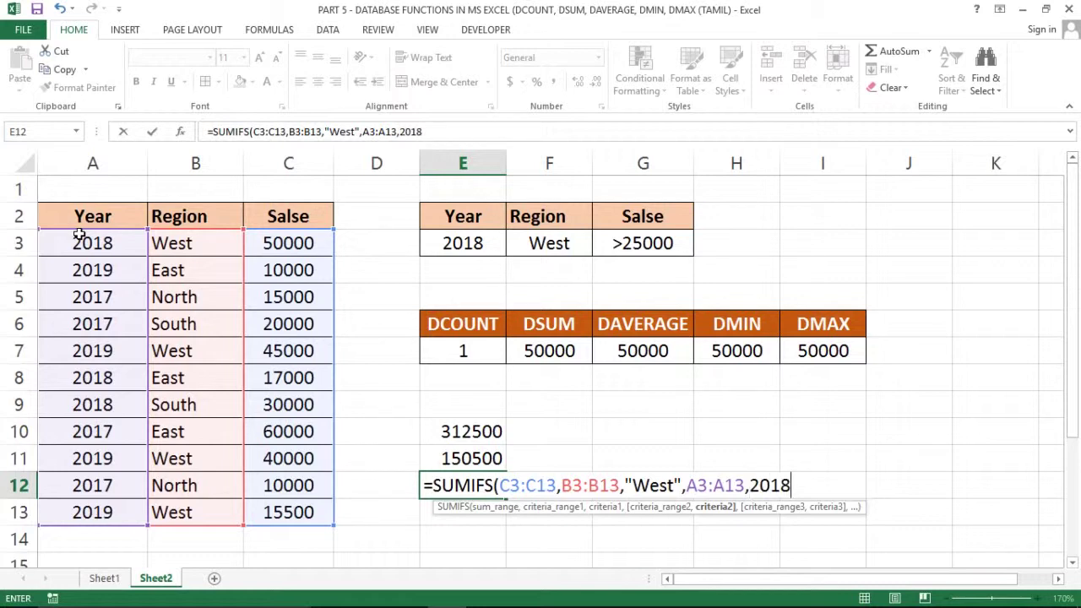
{"action": "key", "text": "Return"}
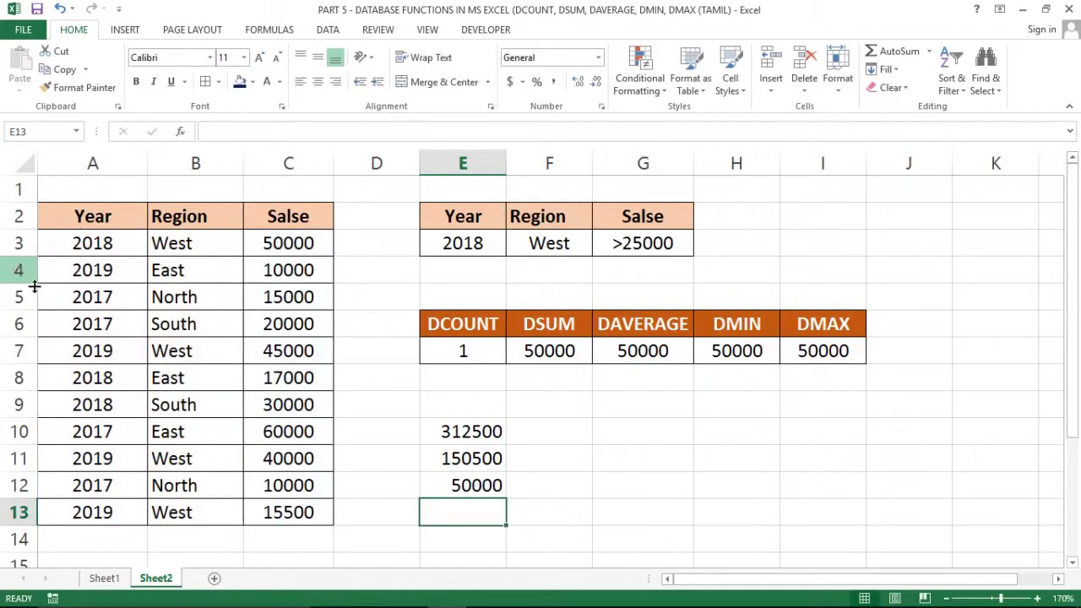
{"action": "left_click", "coordinate": [134, 246]}
{"action": "key", "text": "Right"}
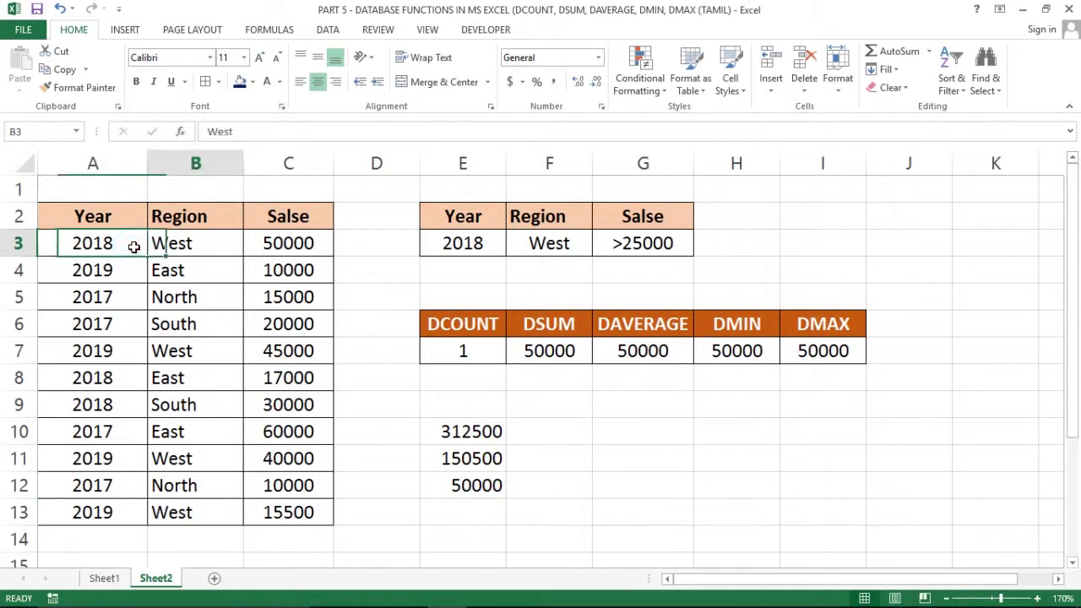
{"action": "key", "text": "ctrl+shift+Down"}
{"action": "key", "text": "Right"}
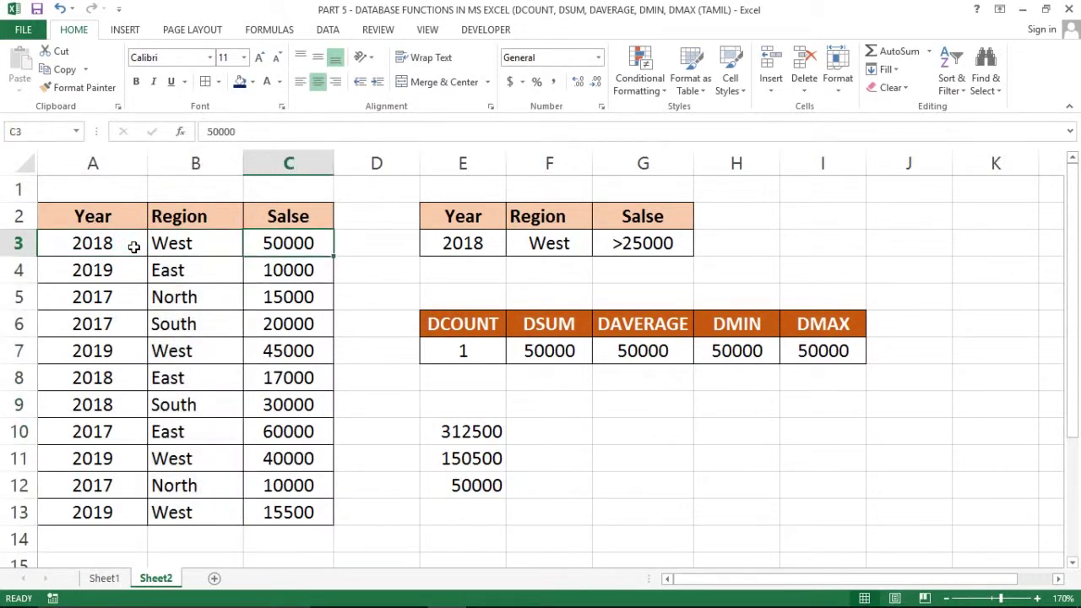
{"action": "key", "text": "ctrl+shift+Down"}
{"action": "left_click", "coordinate": [421, 488]}
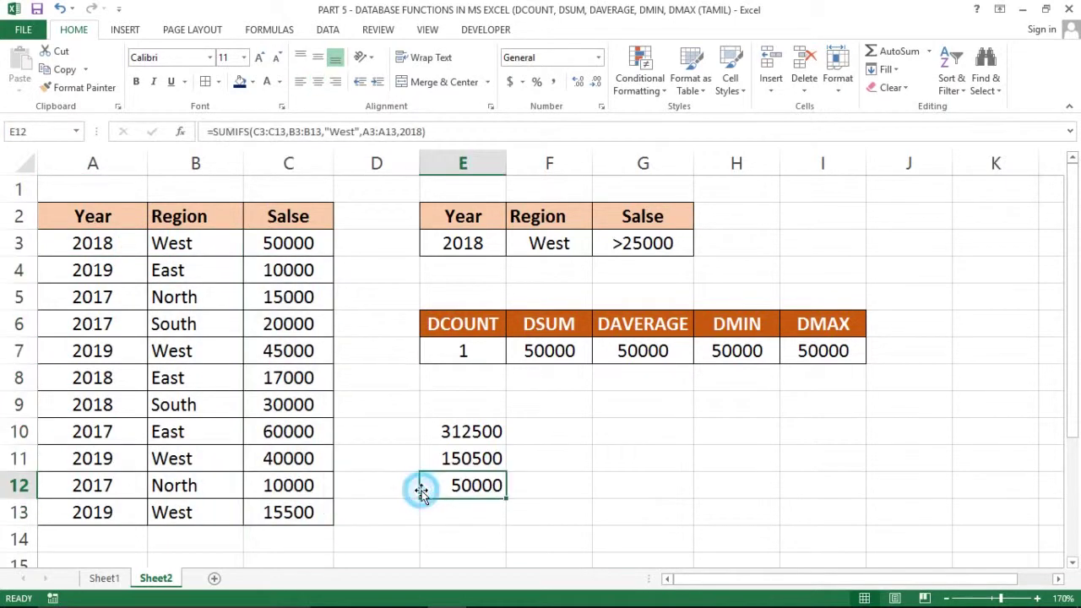
{"action": "left_click", "coordinate": [429, 458]}
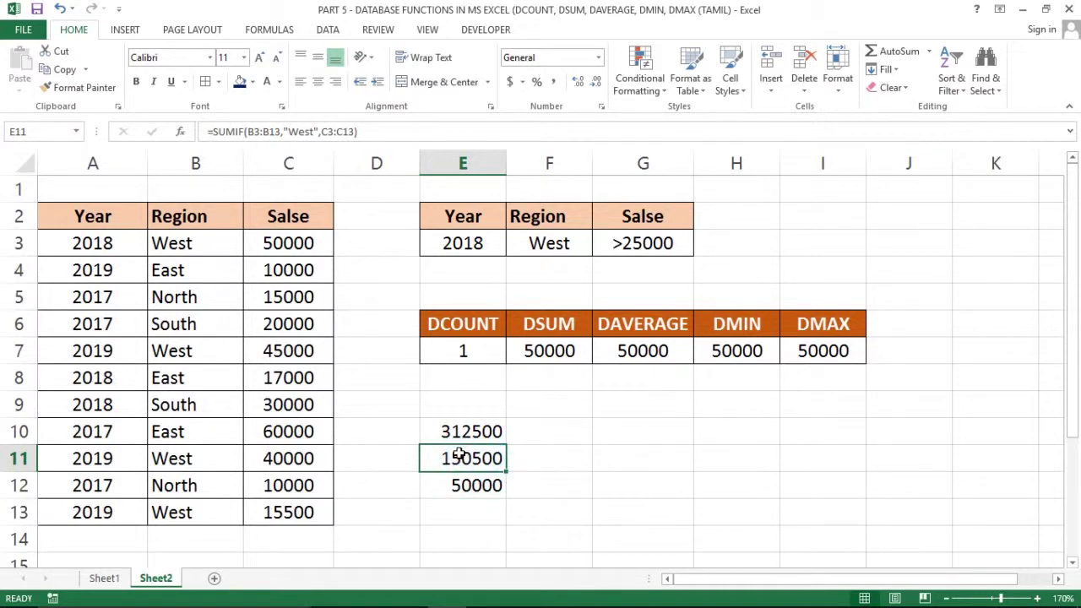
{"action": "left_click", "coordinate": [108, 241]}
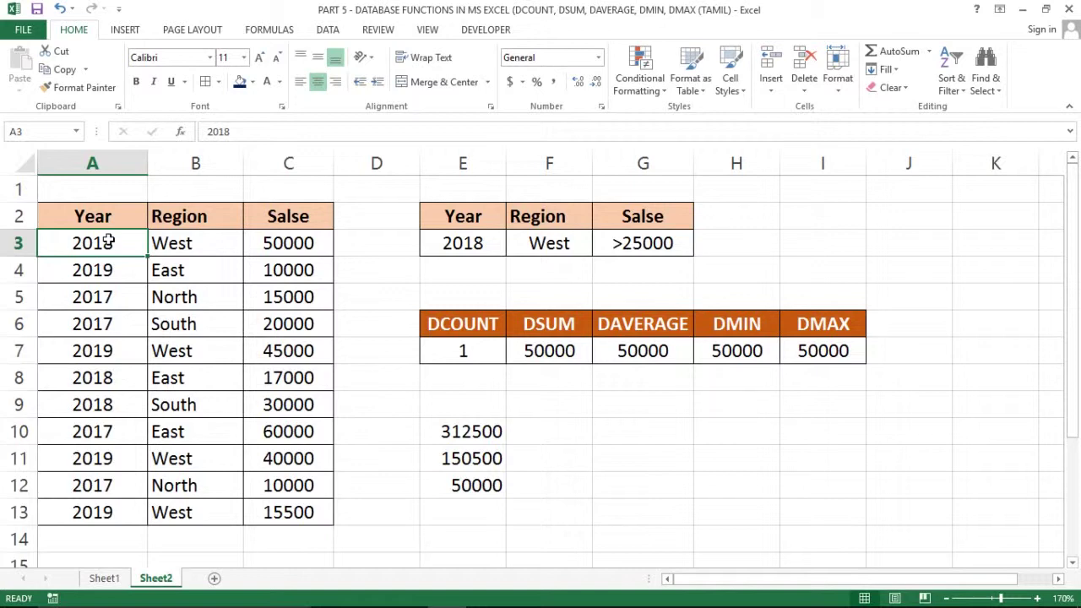
{"action": "left_click", "coordinate": [198, 266]}
{"action": "left_click", "coordinate": [83, 244]}
{"action": "key", "text": "Right"}
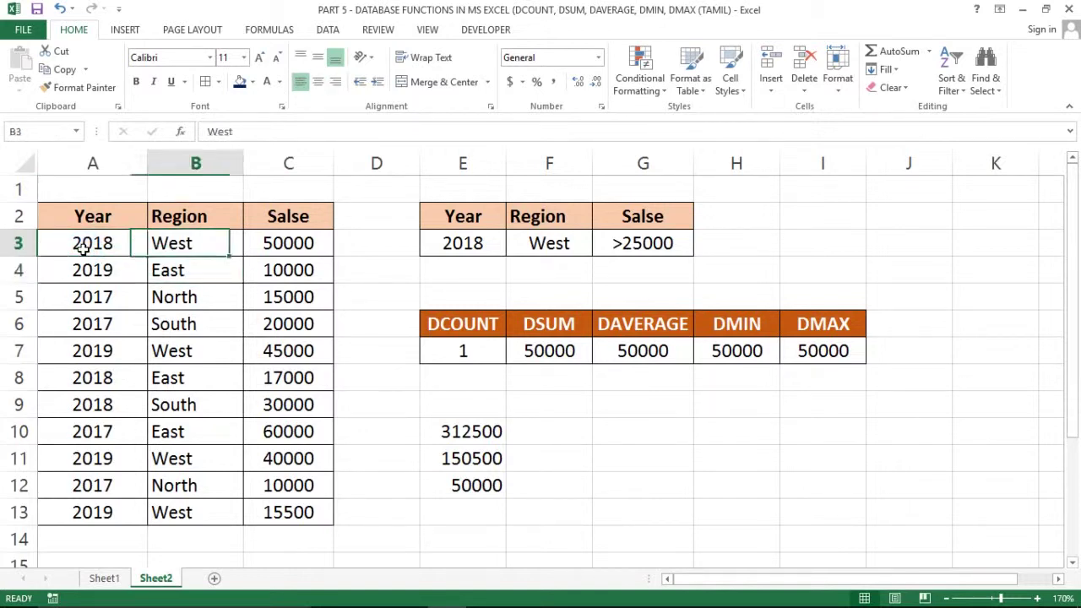
{"action": "key", "text": "Right"}
{"action": "key", "text": "Right"}
{"action": "key", "text": "Right"}
{"action": "key", "text": "Down"}
{"action": "key", "text": "Down"}
{"action": "key", "text": "Down"}
{"action": "key", "text": "Down"}
{"action": "key", "text": "Down"}
{"action": "key", "text": "Down"}
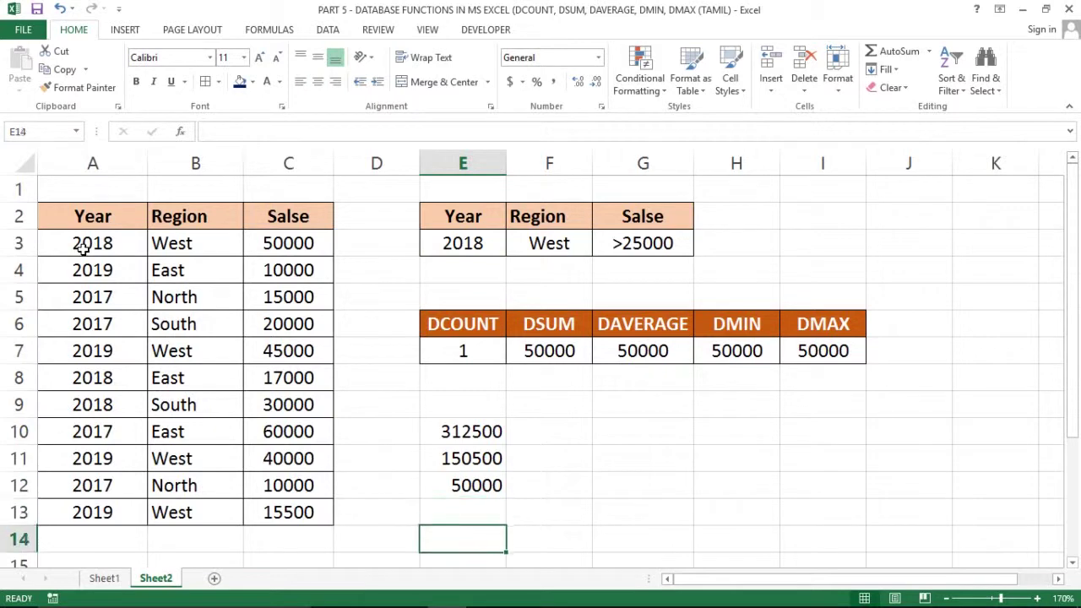
{"action": "key", "text": "Up"}
Start a SUMIFS function in E13, settling on SUMIFS over SUMIF.
{"action": "type", "text": "="}
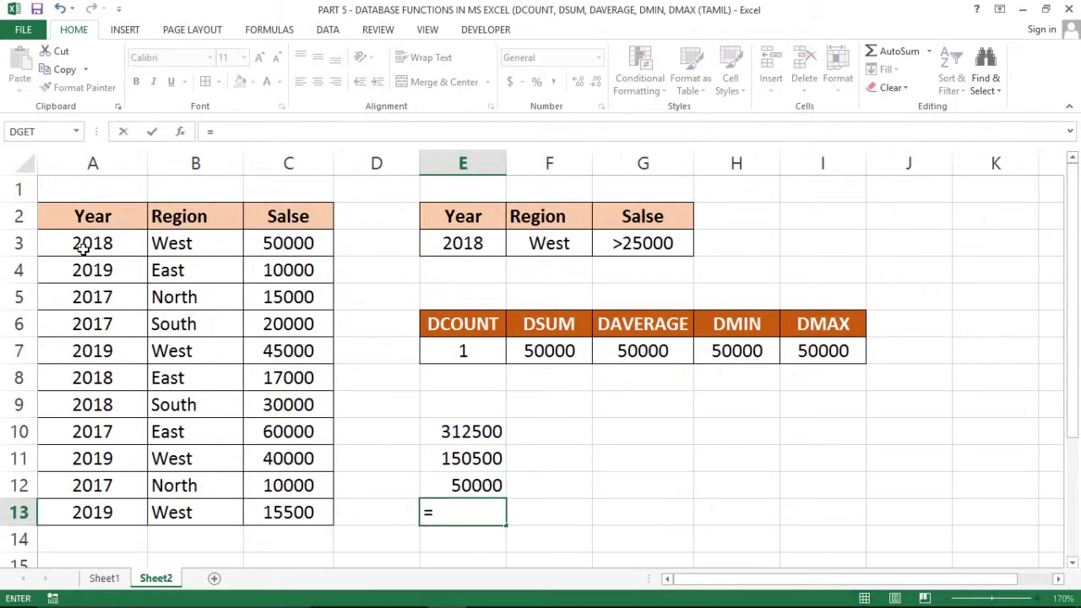
{"action": "type", "text": "sumi"}
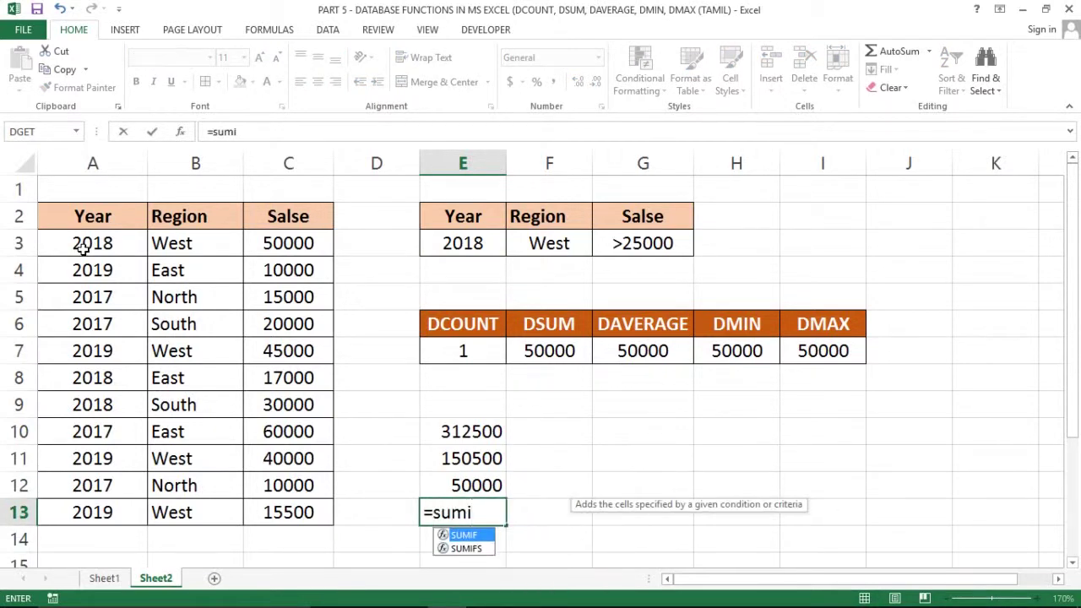
{"action": "key", "text": "Down"}
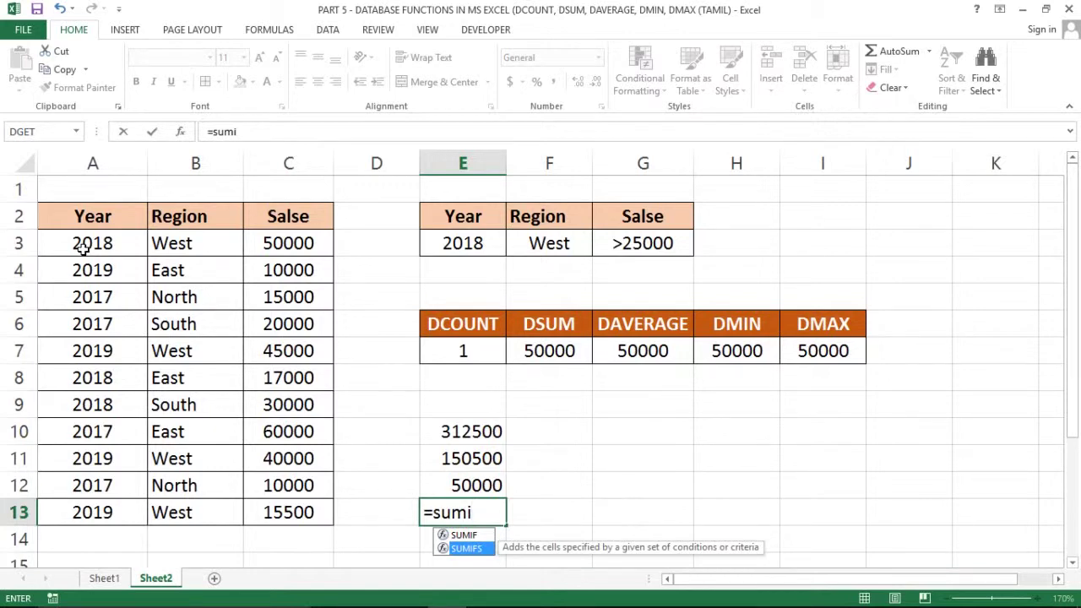
{"action": "key", "text": "Tab"}
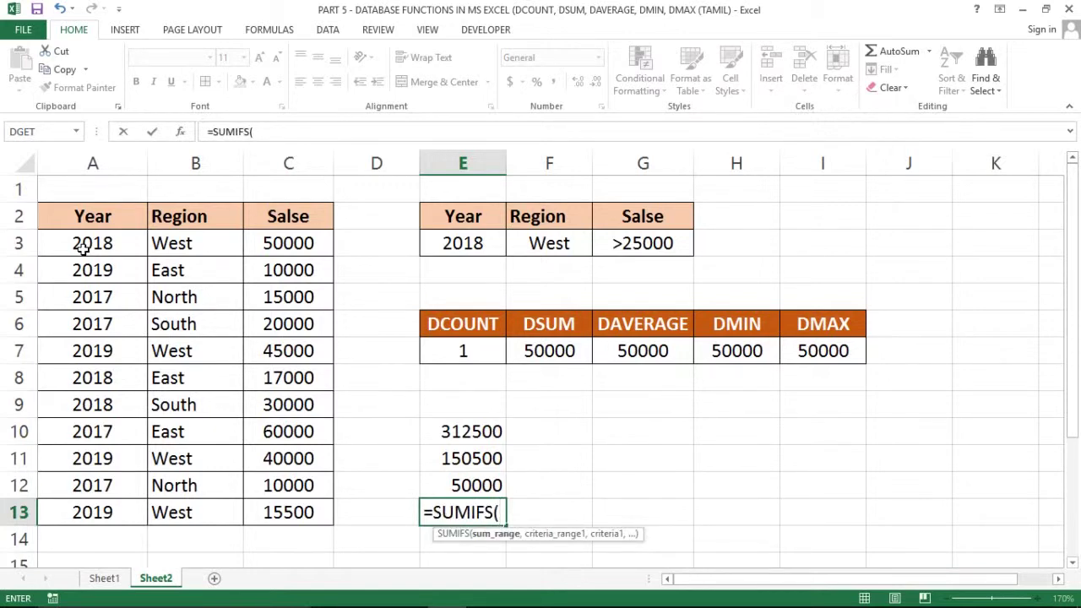
{"action": "key", "text": "BackSpace"}
{"action": "key", "text": "BackSpace"}
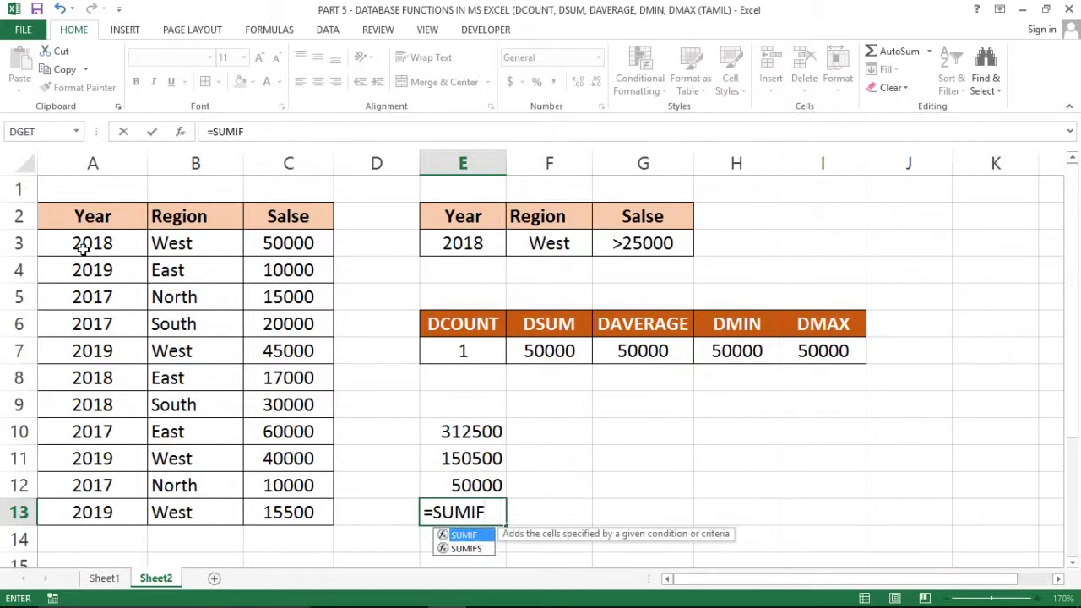
{"action": "key", "text": "Tab"}
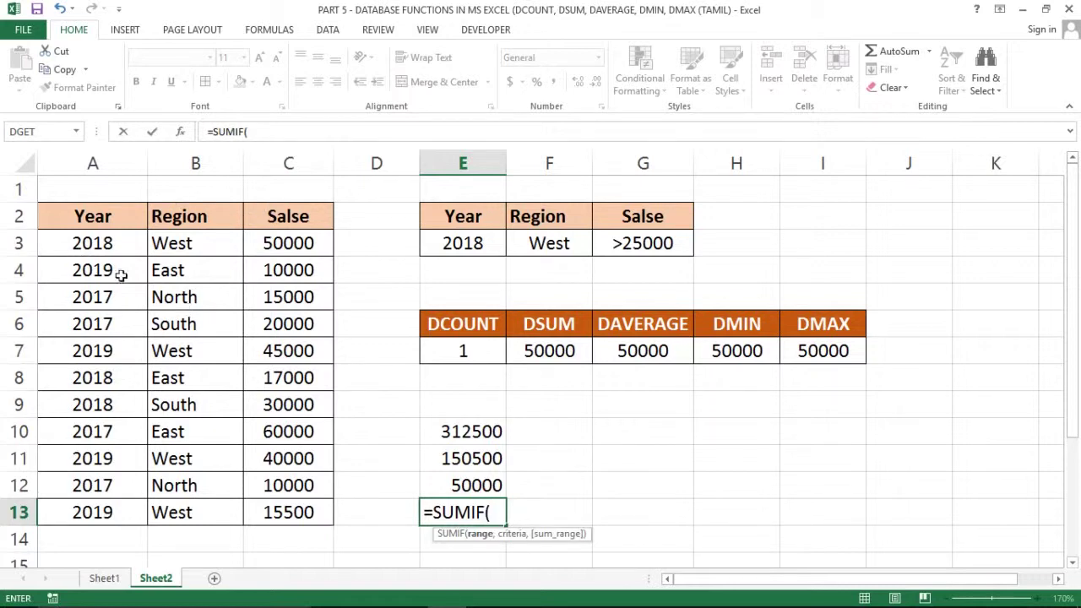
{"action": "key", "text": "BackSpace"}
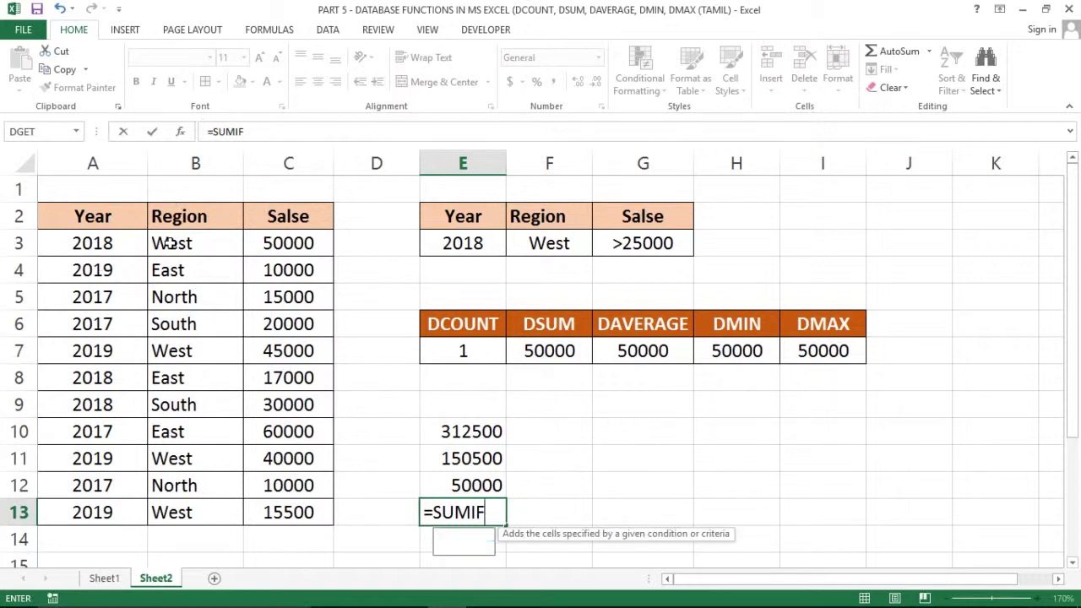
{"action": "type", "text": "S"}
{"action": "key", "text": "Tab"}
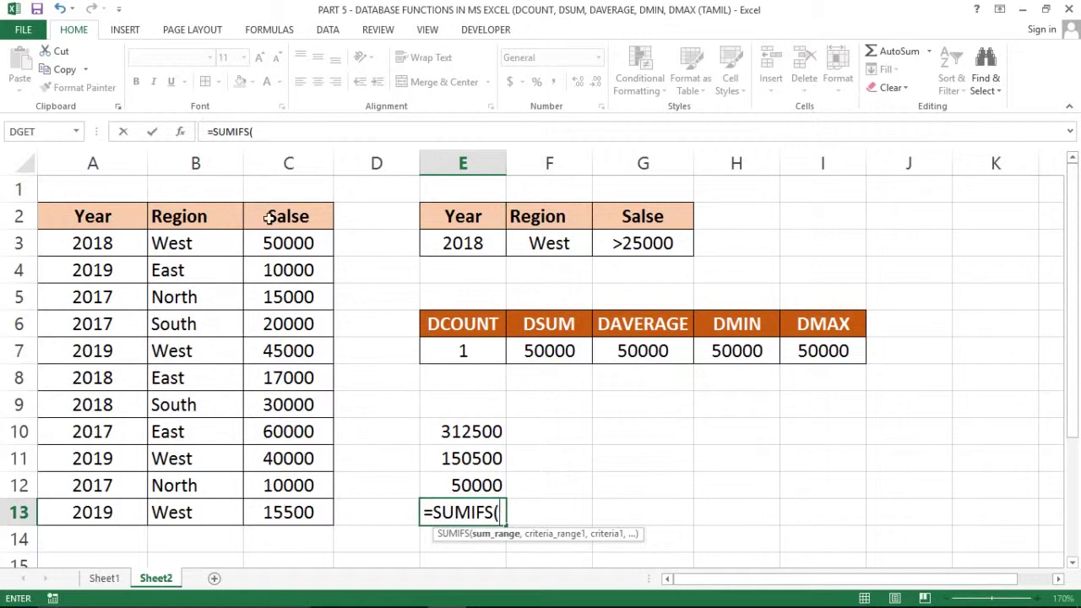
Set the sum range C3:C13 and the criterion B3:B13 = "West".
{"action": "left_click", "coordinate": [273, 244]}
{"action": "key", "text": "ctrl+shift+Down"}
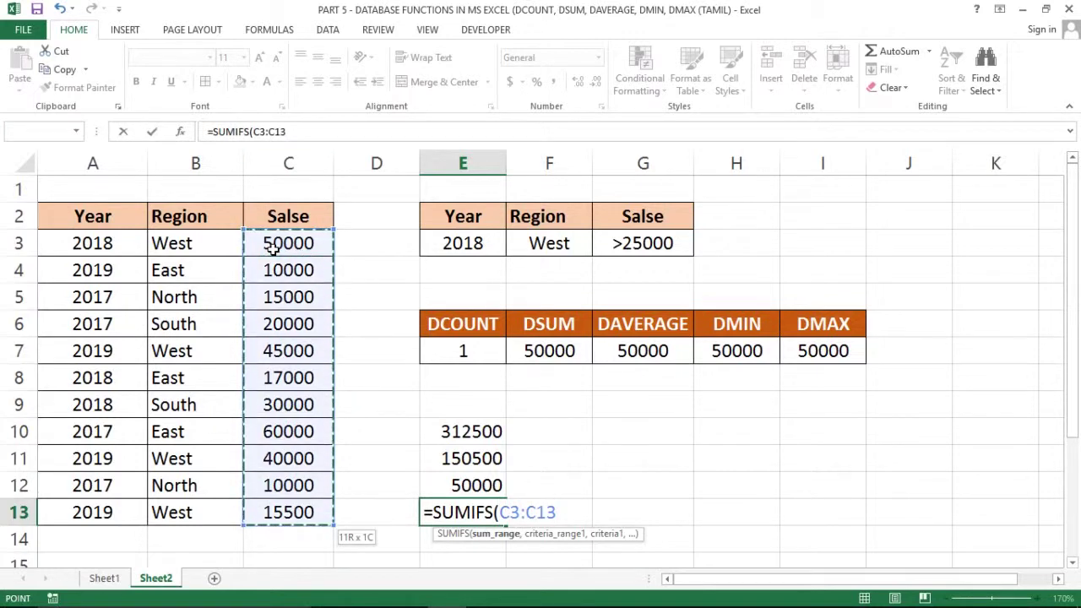
{"action": "type", "text": ","}
{"action": "left_click", "coordinate": [200, 236]}
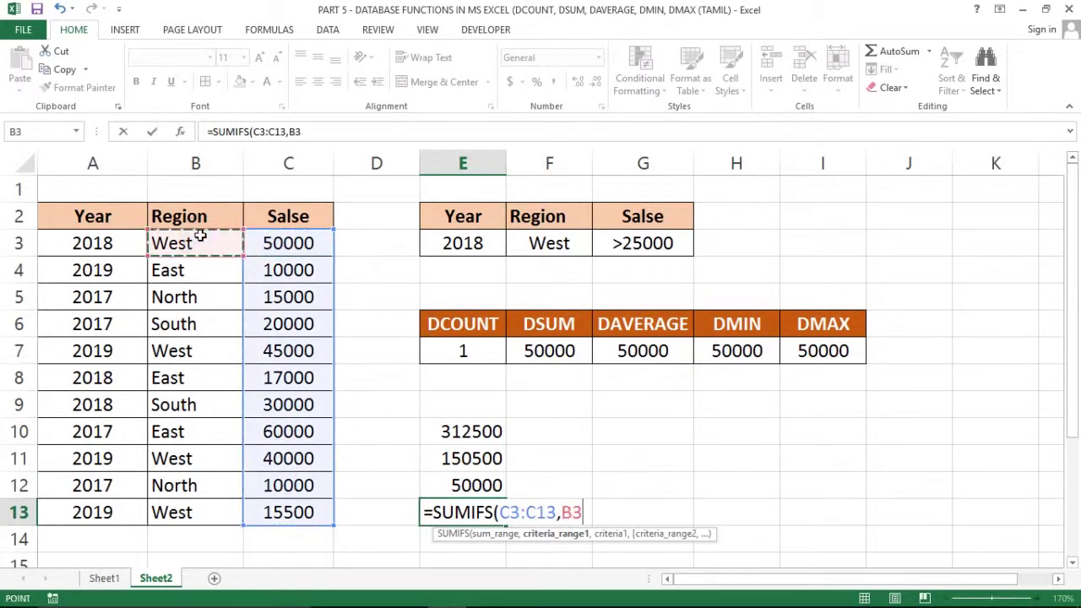
{"action": "key", "text": "ctrl+shift+Down"}
{"action": "type", "text": ":B13,"}
{"action": "type", "text": "E"}
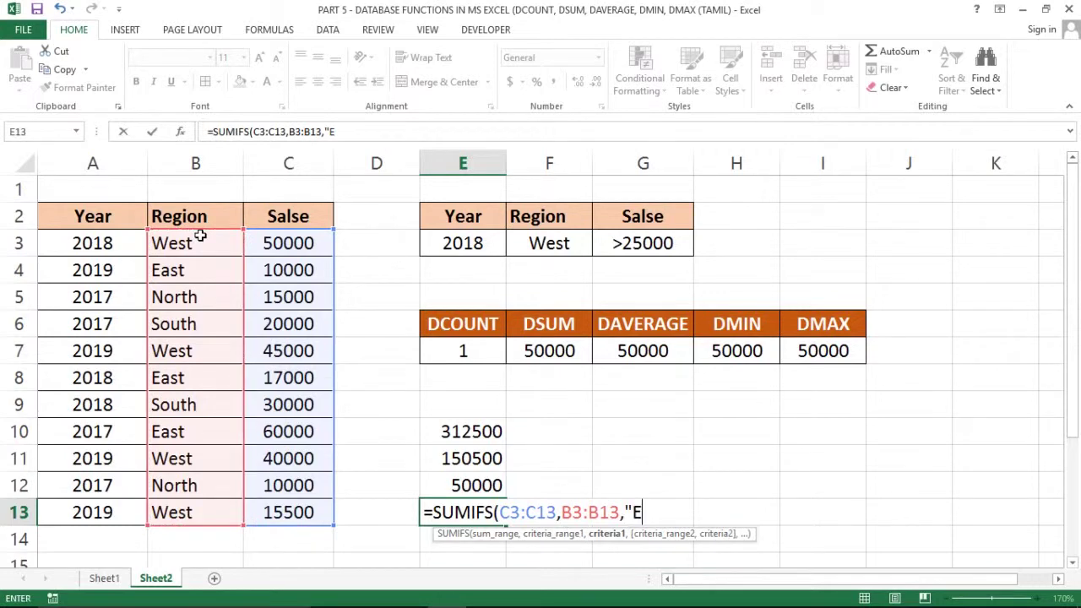
{"action": "key", "text": "BackSpace"}
{"action": "type", "text": "West"}
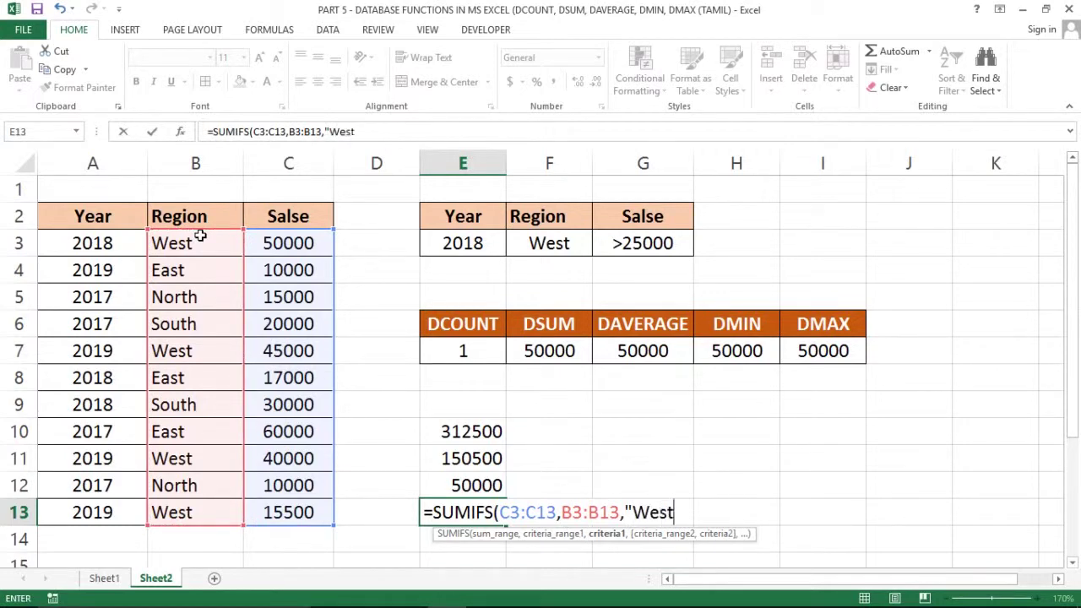
{"action": "type", "text": ","}
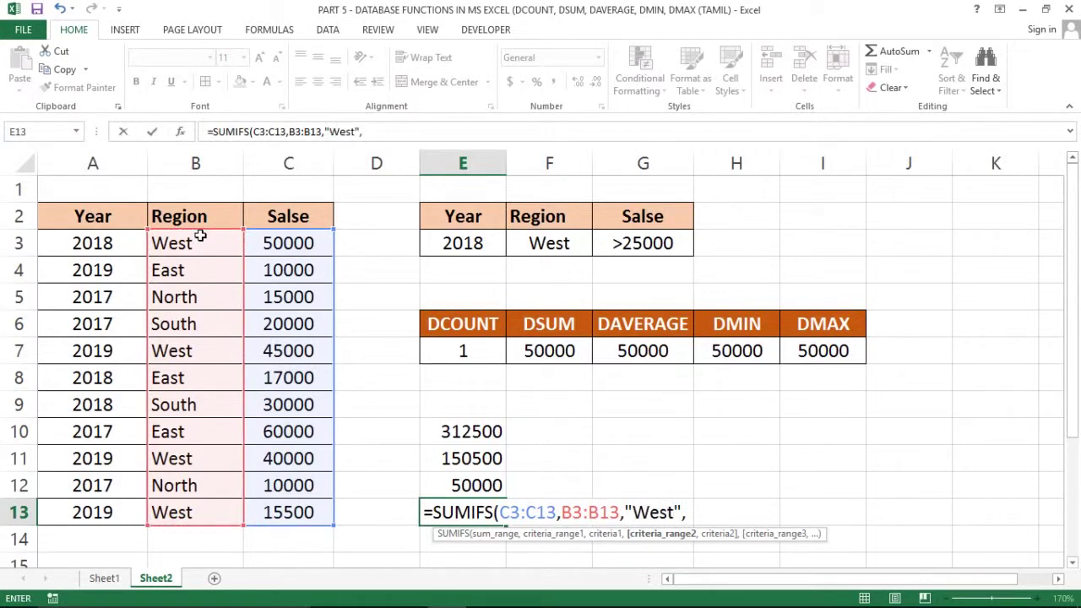
Add the Year criteria A3:A13 = 2018 and A3:A13 = 2017.
{"action": "left_click", "coordinate": [94, 245]}
{"action": "left_click_drag", "start_coordinate": [94, 245], "coordinate": [92, 512]}
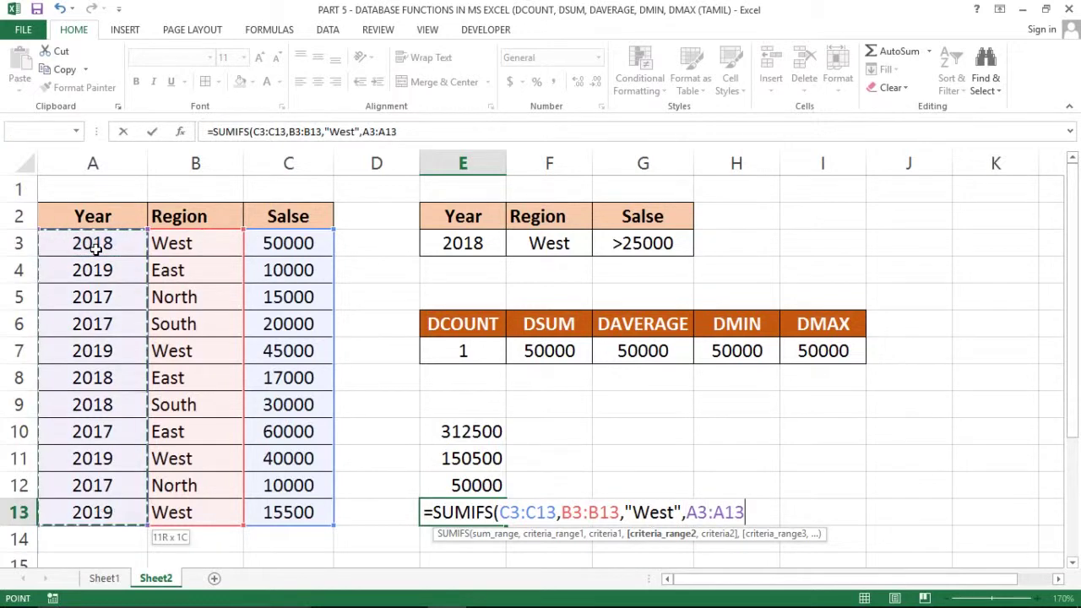
{"action": "type", "text": ","}
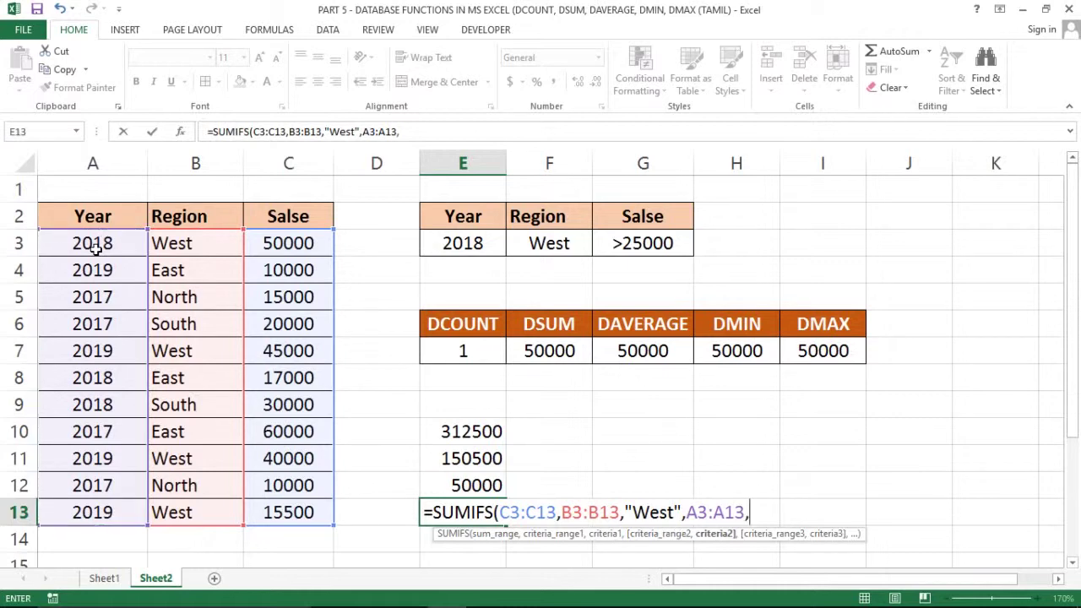
{"action": "type", "text": "2018"}
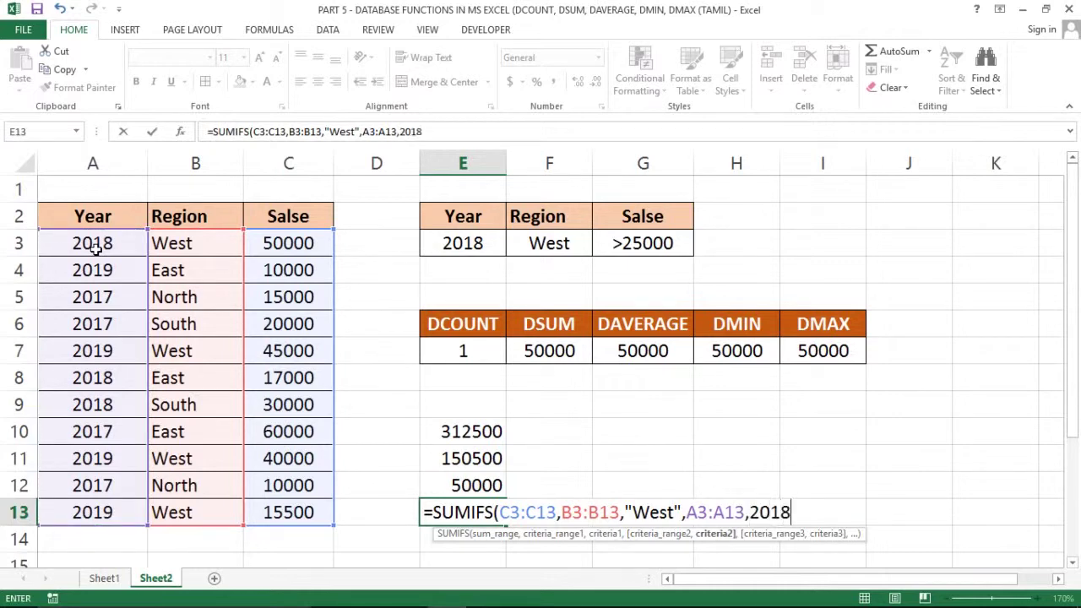
{"action": "type", "text": ","}
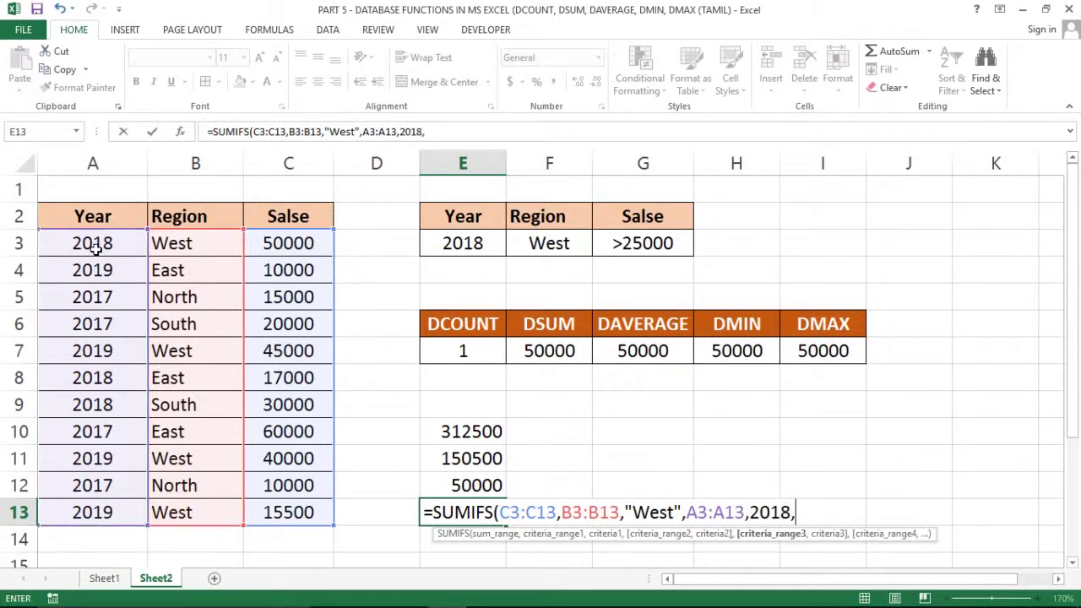
{"action": "left_click", "coordinate": [101, 243]}
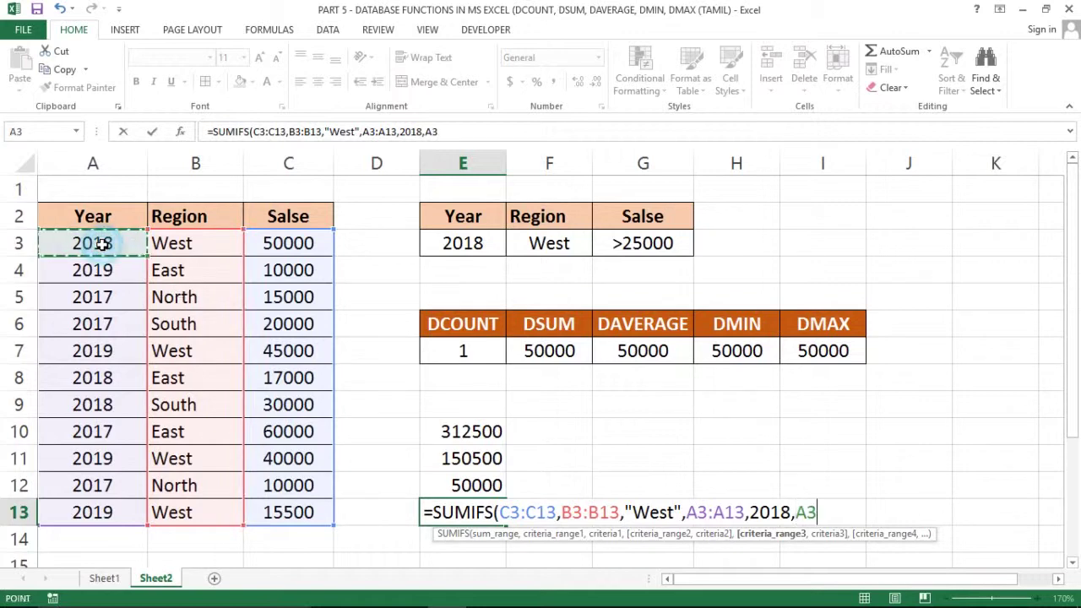
{"action": "key", "text": "ctrl+shift+Down"}
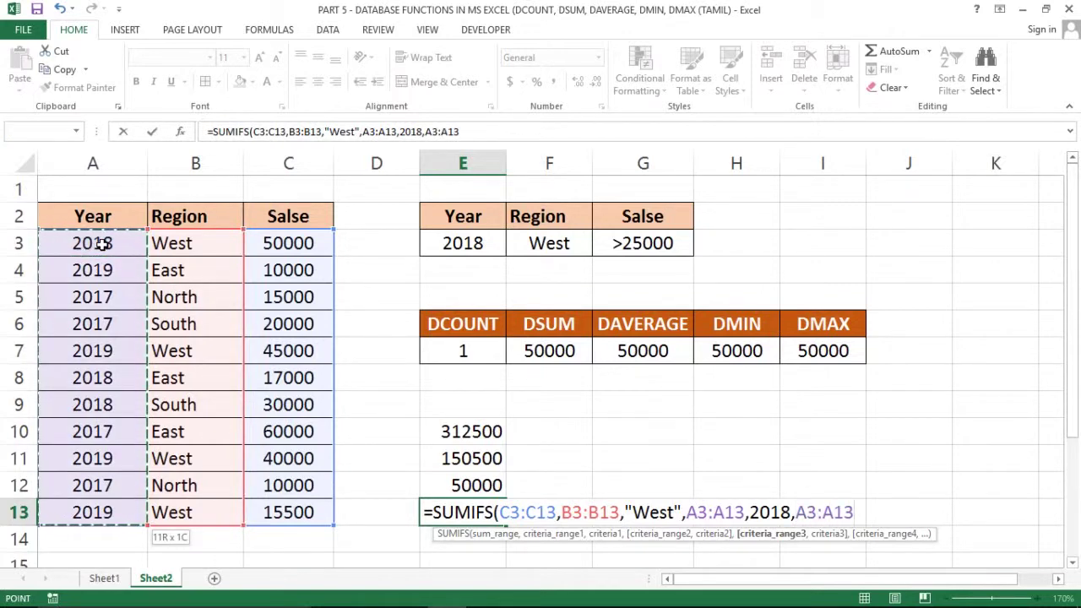
{"action": "type", "text": ","}
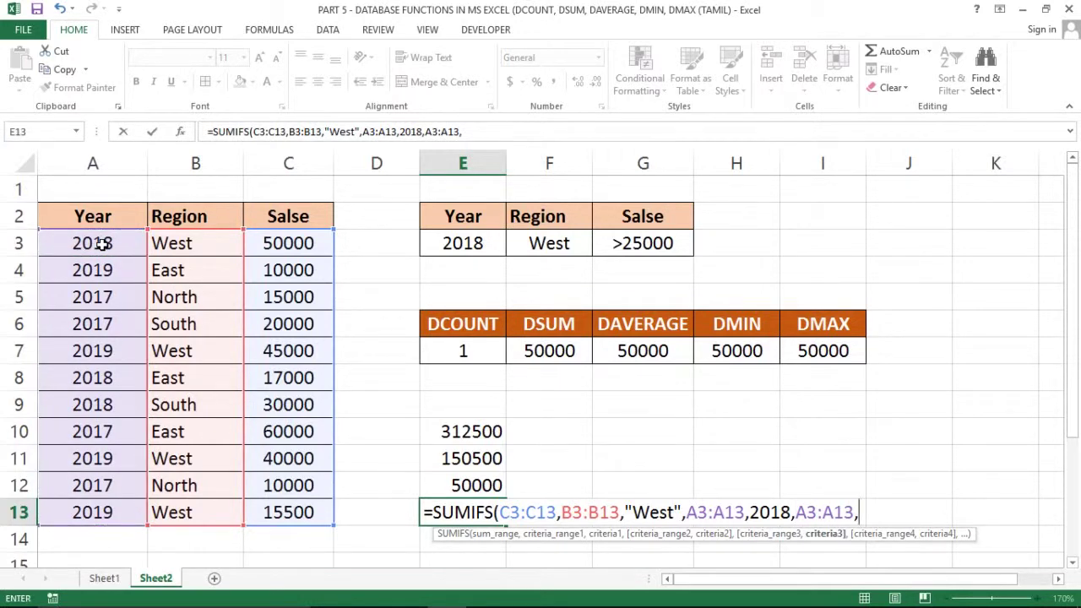
{"action": "type", "text": "201"}
{"action": "type", "text": "7)"}
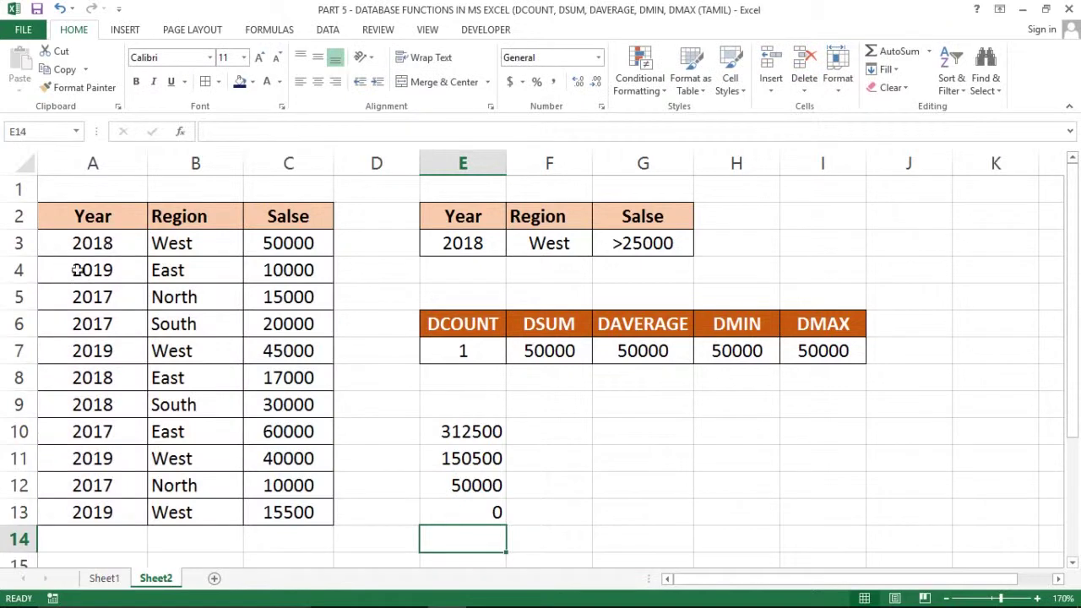
Review the E13 and E10 formulas, then delete the values 312500, 150500, 50000 and 0 from E10:E13.
{"action": "left_click", "coordinate": [495, 510]}
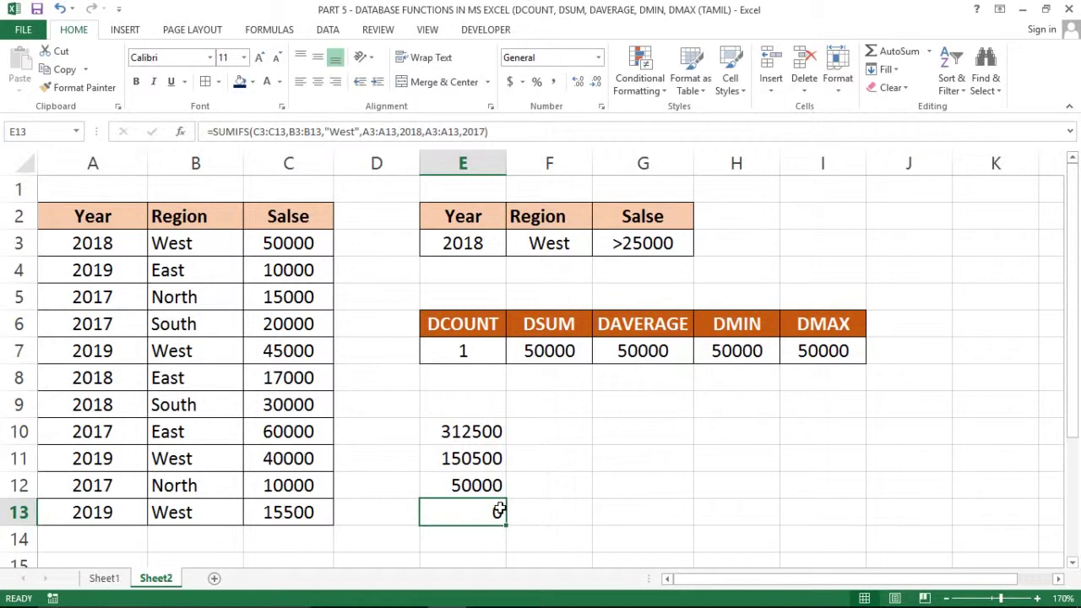
{"action": "left_click", "coordinate": [491, 437]}
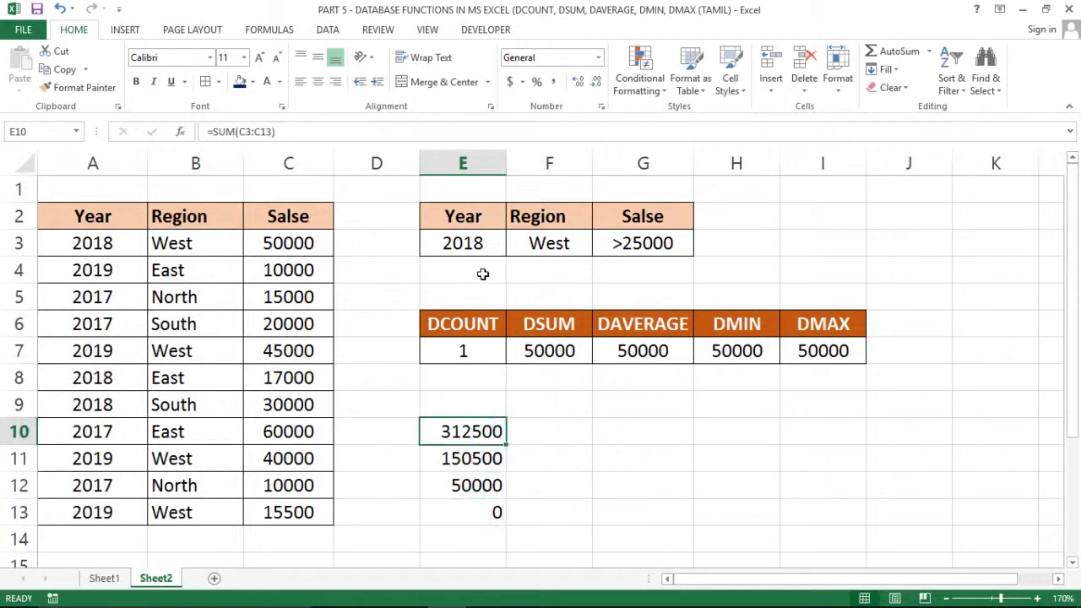
{"action": "left_click", "coordinate": [472, 221]}
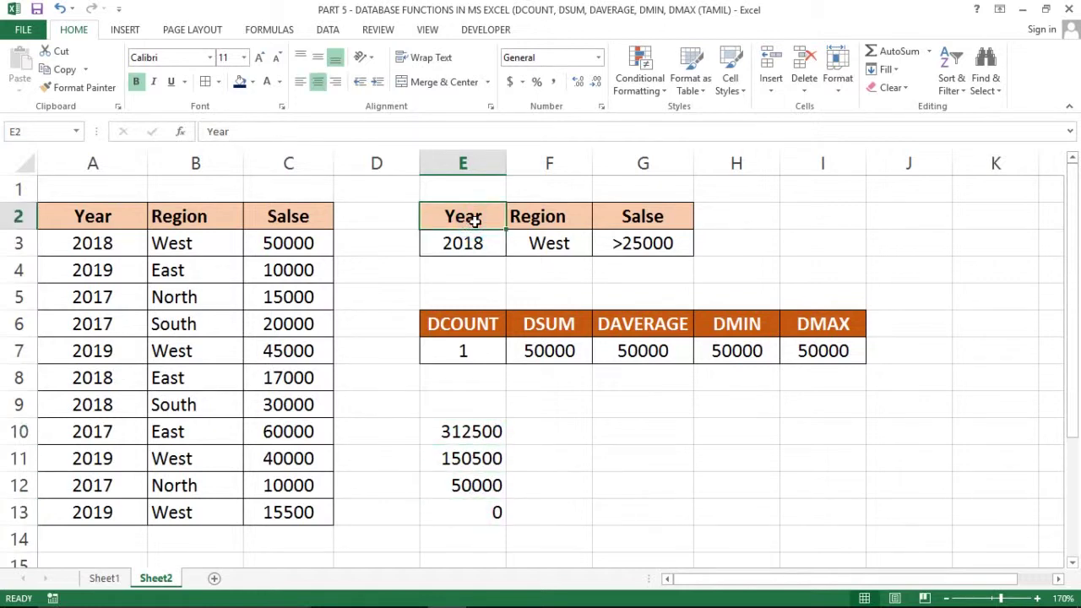
{"action": "left_click_drag", "start_coordinate": [475, 219], "coordinate": [907, 350]}
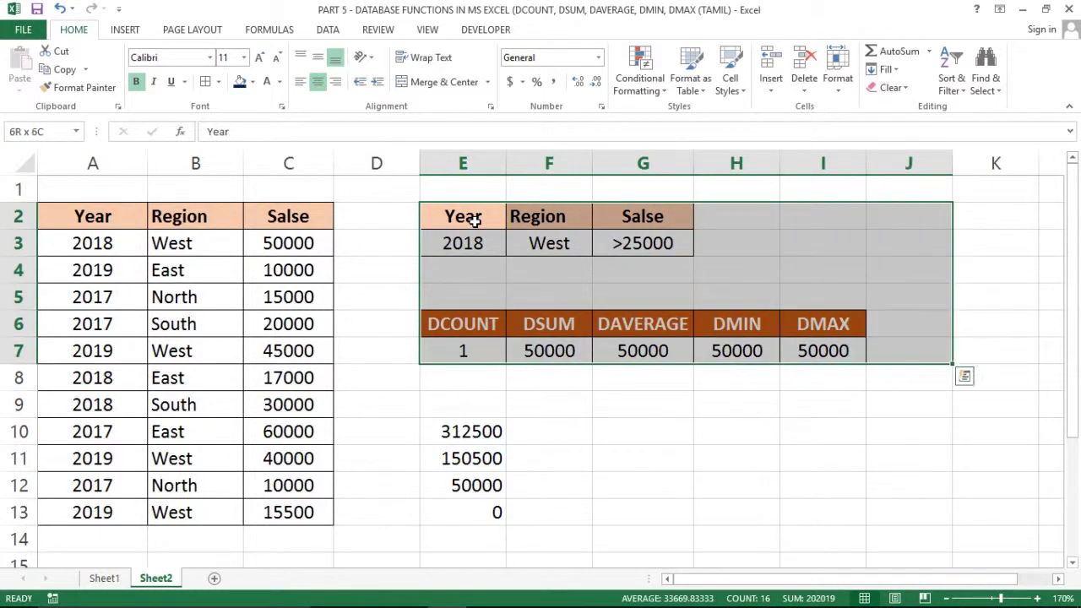
{"action": "left_click", "coordinate": [450, 404]}
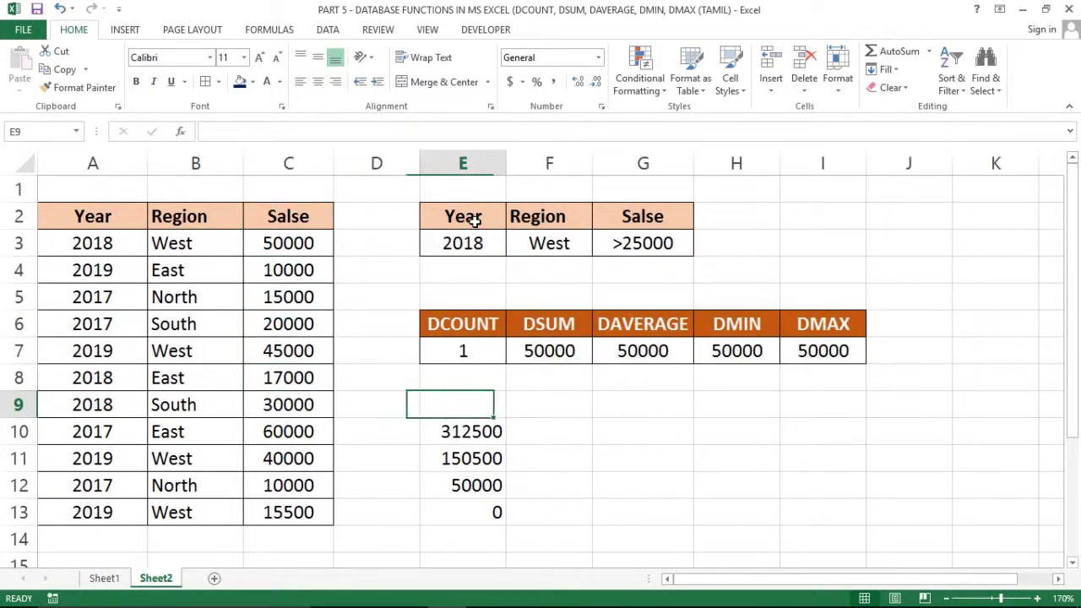
{"action": "left_click_drag", "start_coordinate": [463, 431], "coordinate": [463, 539]}
{"action": "key", "text": "Delete"}
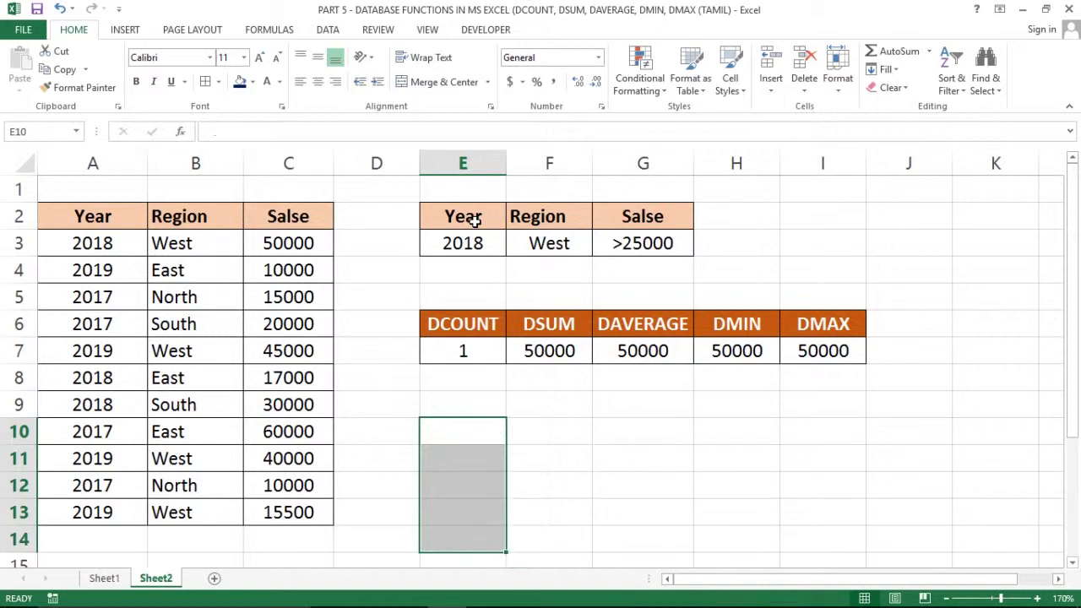
{"action": "left_click", "coordinate": [462, 431]}
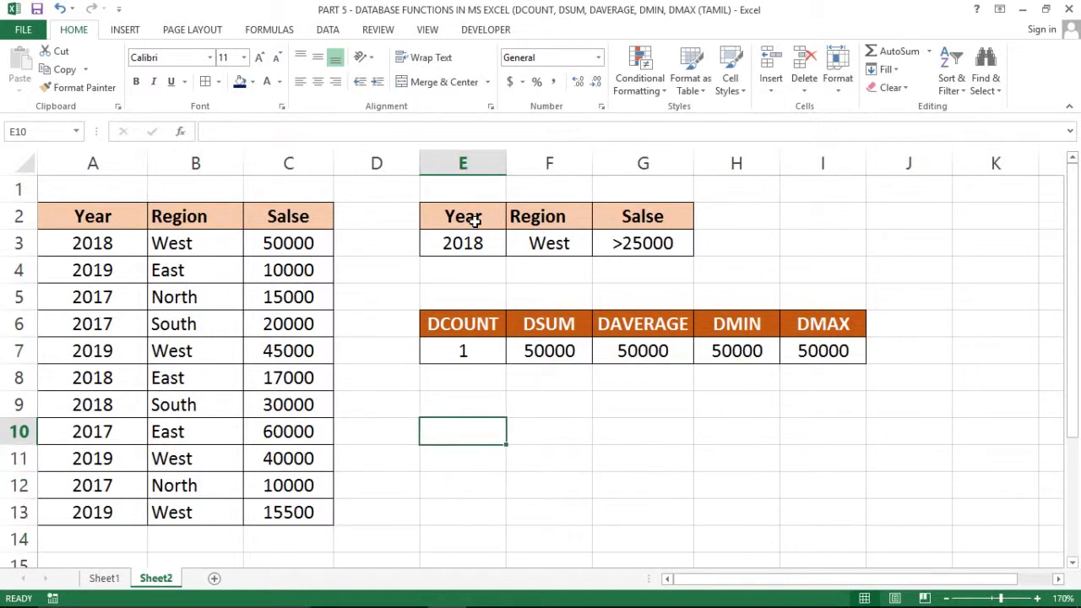
Enter =FORMULATEXT(E7) in E10 and =FORMULATEXT(F7) in E11 for DCOUNT and DSUM.
{"action": "key", "text": "Up"}
{"action": "key", "text": "Up"}
{"action": "key", "text": "Up"}
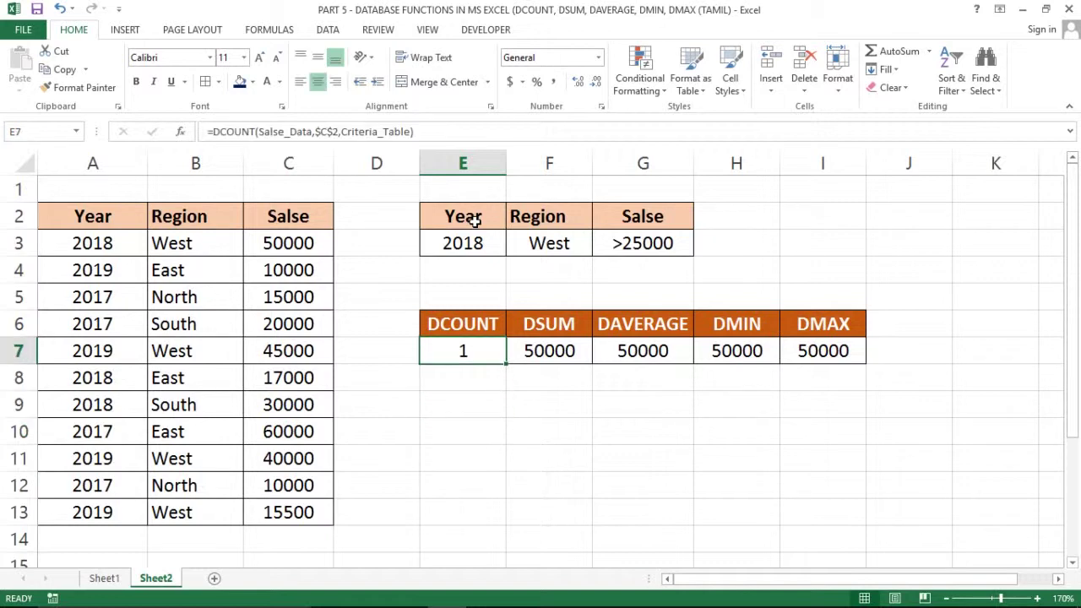
{"action": "key", "text": "shift+Right"}
{"action": "key", "text": "shift+Right"}
{"action": "key", "text": "shift+Right"}
{"action": "key", "text": "shift+Right"}
{"action": "key", "text": "shift+Right"}
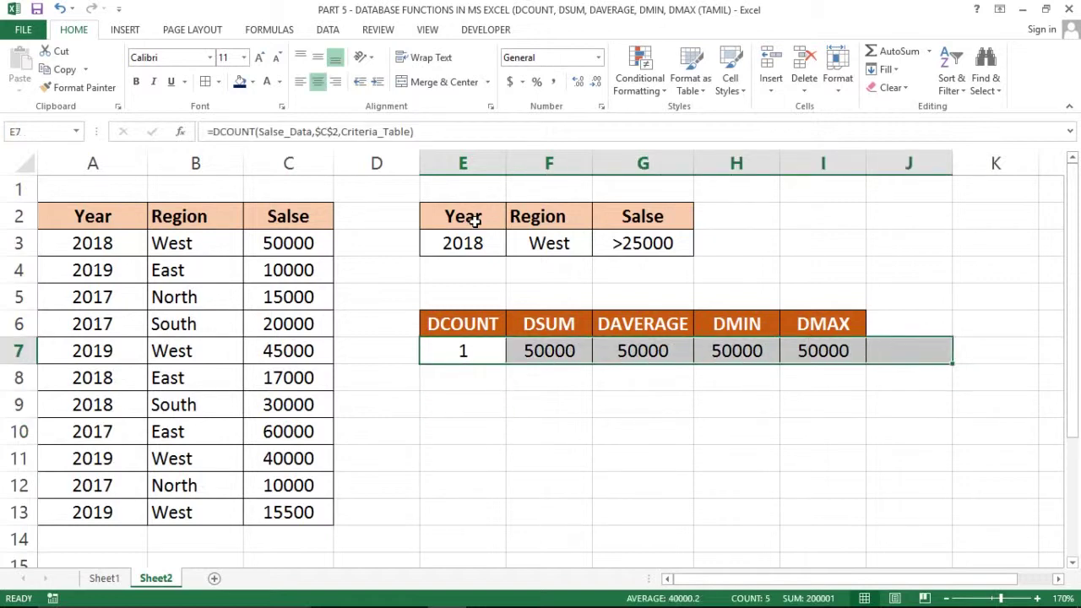
{"action": "key", "text": "Down"}
{"action": "key", "text": "Down"}
{"action": "key", "text": "Down"}
{"action": "type", "text": "=fo"}
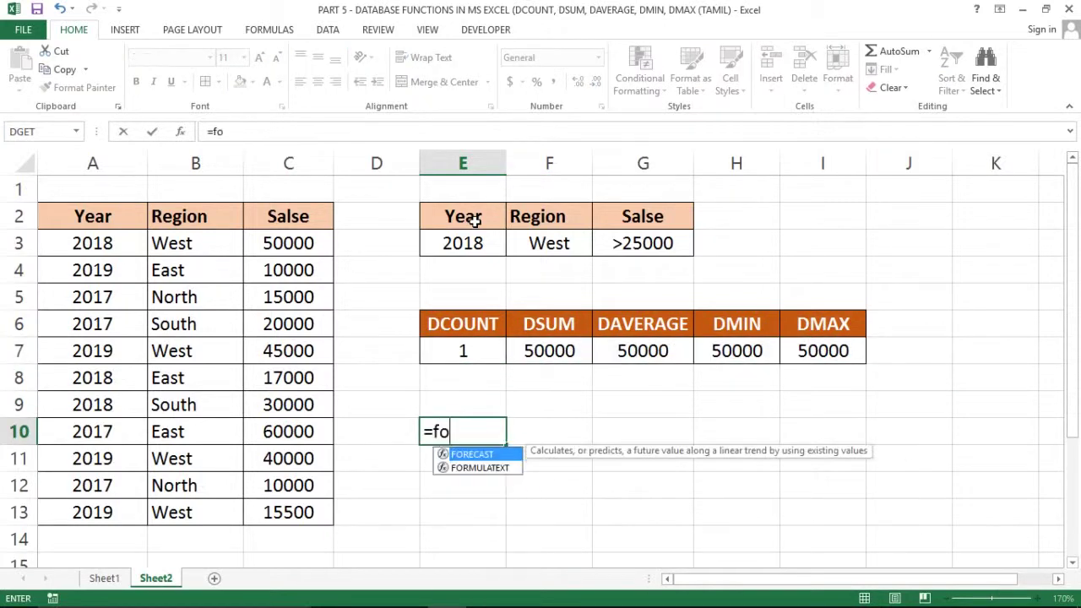
{"action": "type", "text": "rmu"}
{"action": "key", "text": "Tab"}
{"action": "key", "text": "Up"}
{"action": "key", "text": "Up"}
{"action": "key", "text": "Up"}
{"action": "key", "text": "Up"}
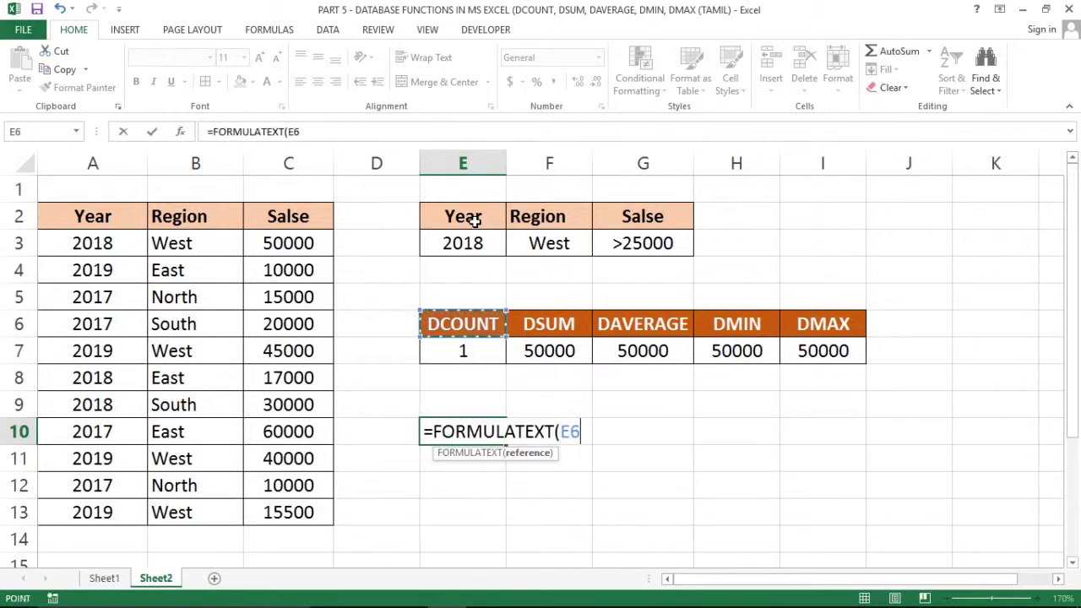
{"action": "key", "text": "Down"}
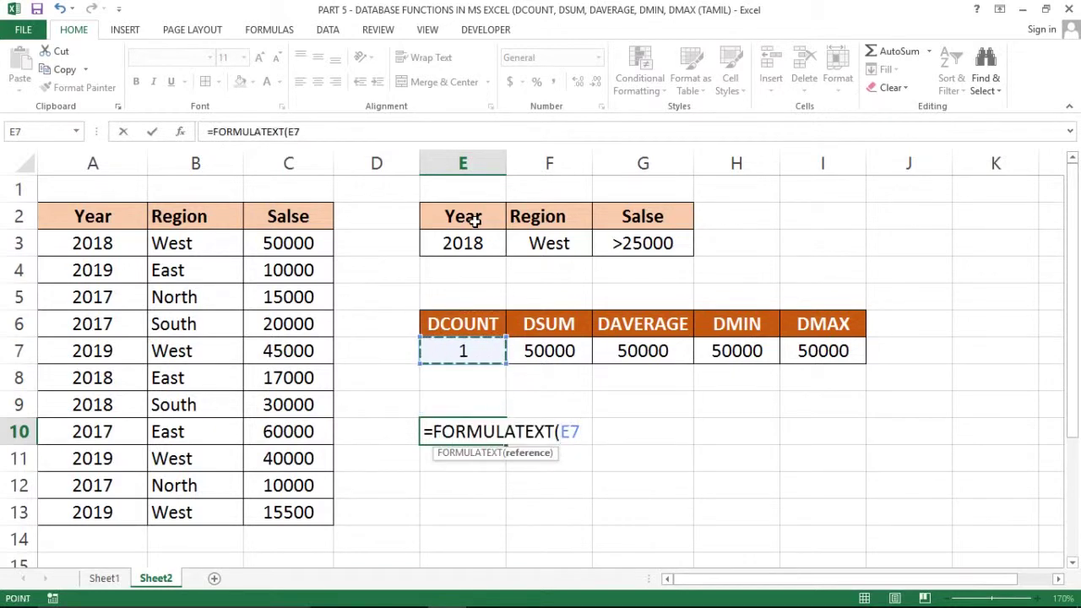
{"action": "key", "text": "Return"}
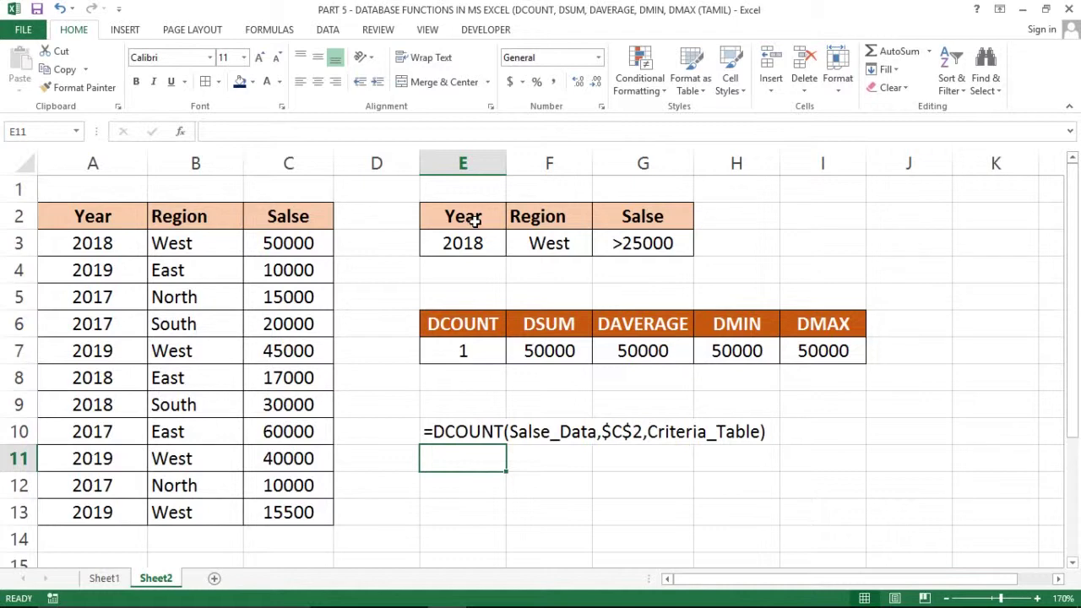
{"action": "type", "text": "="}
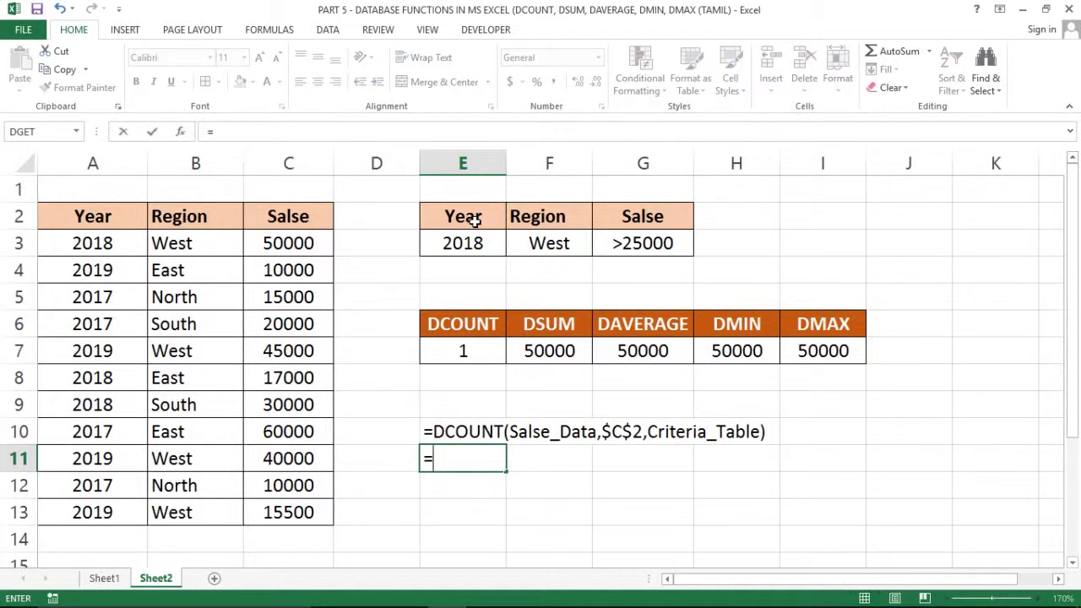
{"action": "type", "text": "for"}
{"action": "key", "text": "Down"}
{"action": "key", "text": "Tab"}
{"action": "key", "text": "Up"}
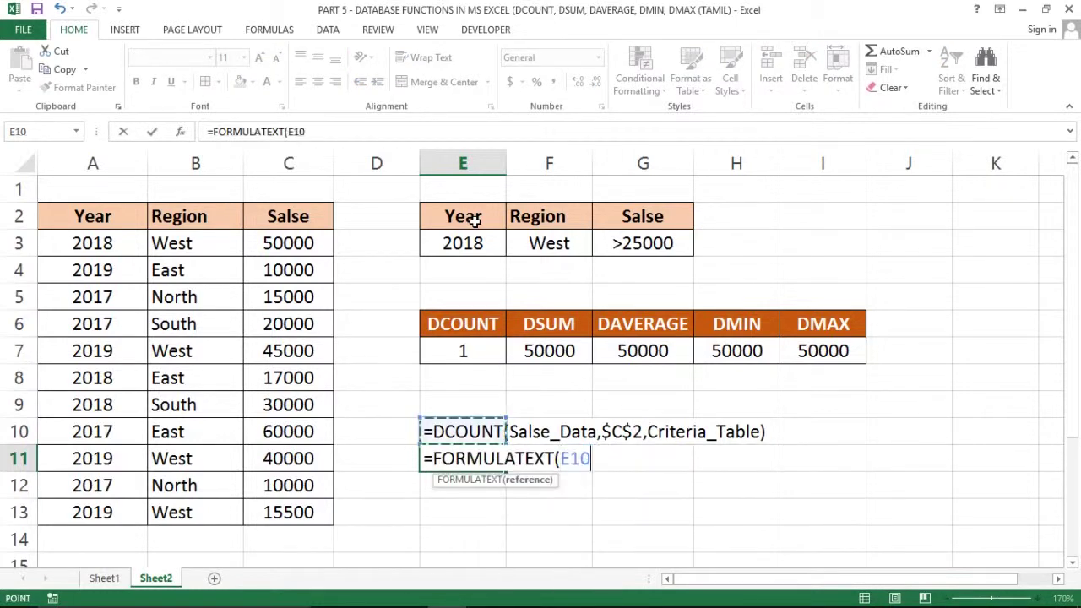
{"action": "key", "text": "Up"}
{"action": "key", "text": "Up"}
{"action": "key", "text": "Up"}
{"action": "key", "text": "Right"}
{"action": "key", "text": "Return"}
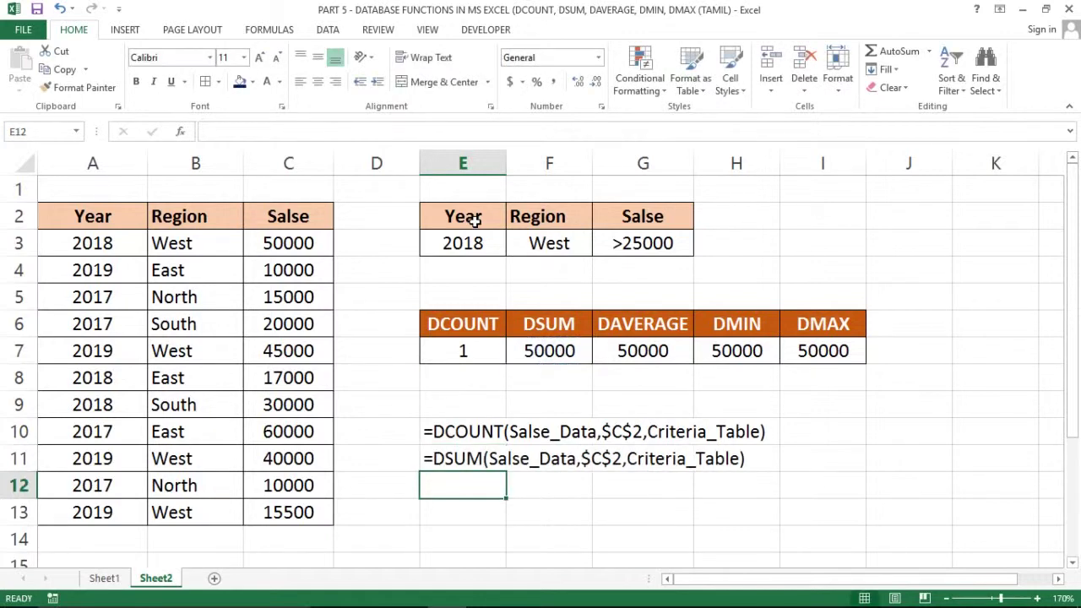
Enter =FORMULATEXT(G7) in E12 and =FORMULATEXT(H7) in E13 for DAVERAGE and DMIN.
{"action": "type", "text": "=form"}
{"action": "key", "text": "Tab"}
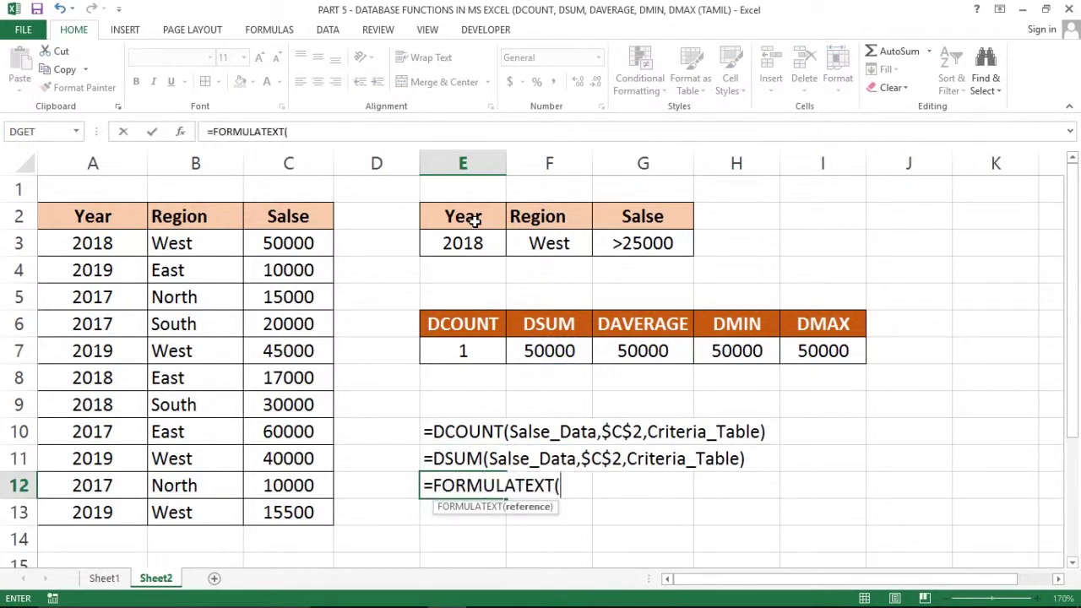
{"action": "key", "text": "Up"}
{"action": "key", "text": "Up"}
{"action": "key", "text": "Up"}
{"action": "key", "text": "Up"}
{"action": "key", "text": "Up"}
{"action": "key", "text": "Right"}
{"action": "key", "text": "Right"}
{"action": "key", "text": "Return"}
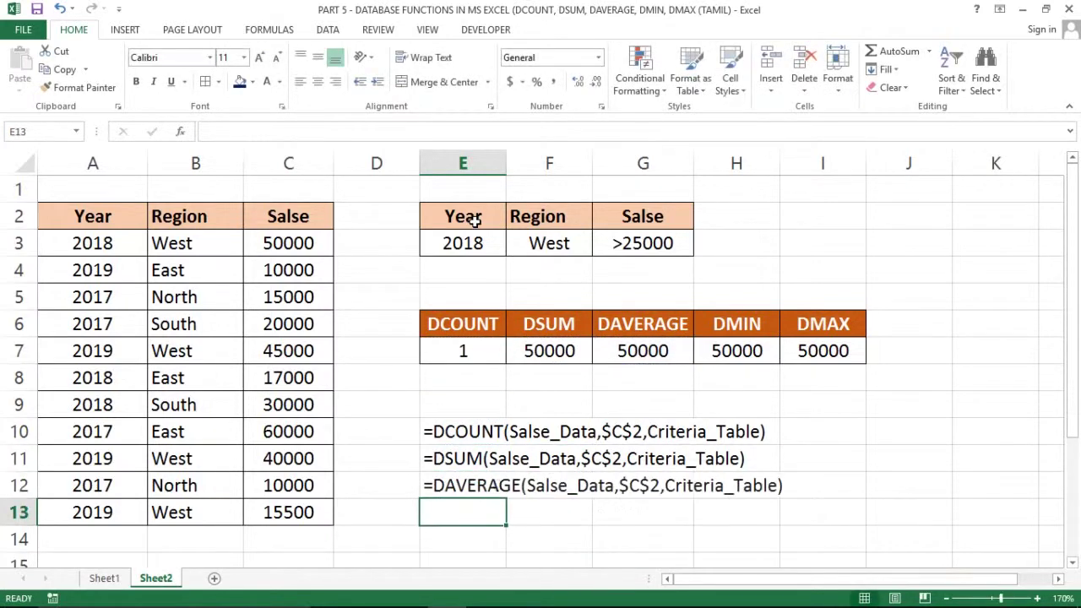
{"action": "type", "text": "=d"}
{"action": "key", "text": "Escape"}
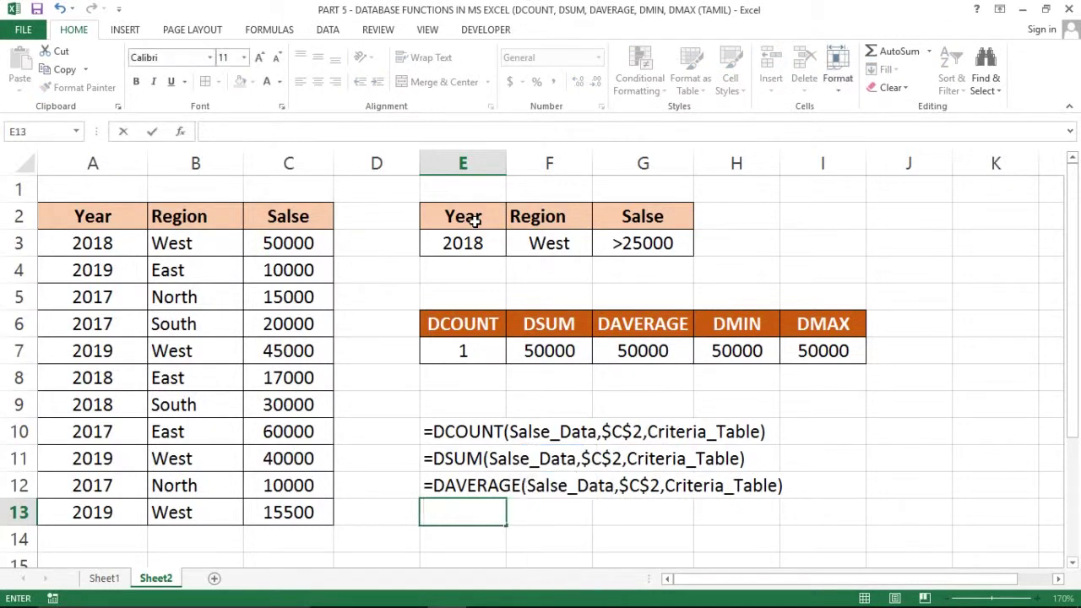
{"action": "type", "text": "="}
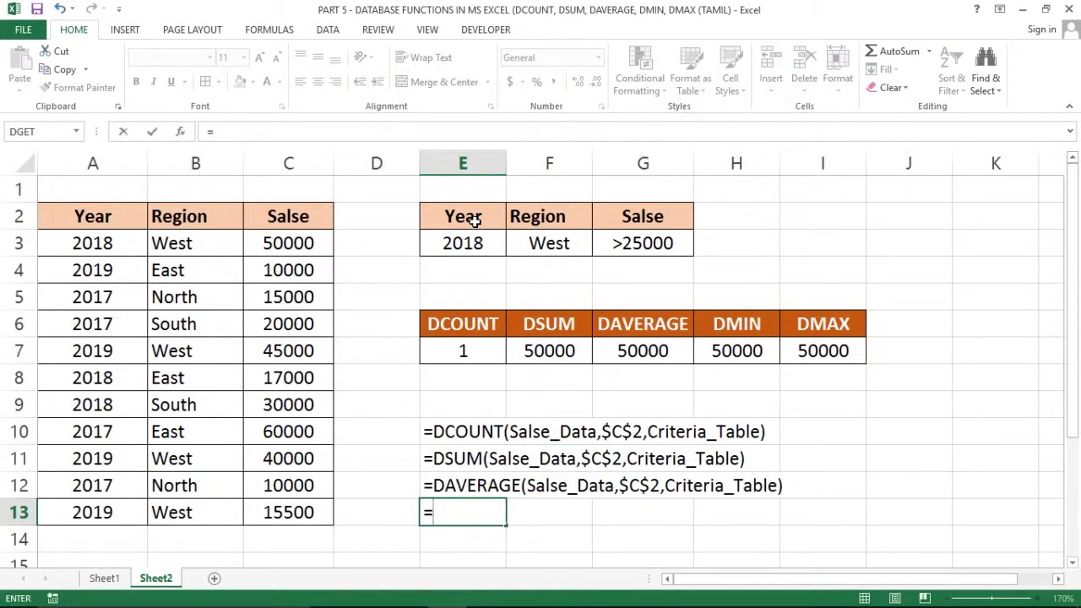
{"action": "type", "text": "fprform"}
{"action": "key", "text": "Tab"}
{"action": "key", "text": "Up"}
{"action": "key", "text": "Up"}
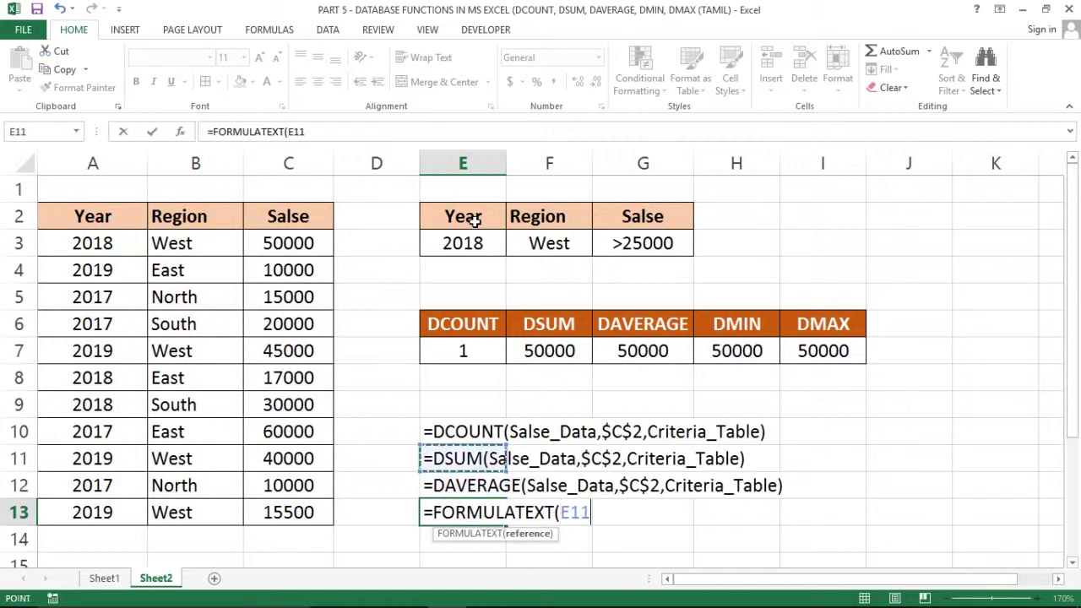
{"action": "key", "text": "Up"}
{"action": "key", "text": "Up"}
{"action": "key", "text": "Up"}
{"action": "key", "text": "Right"}
{"action": "key", "text": "Right"}
{"action": "key", "text": "Right"}
{"action": "key", "text": "Return"}
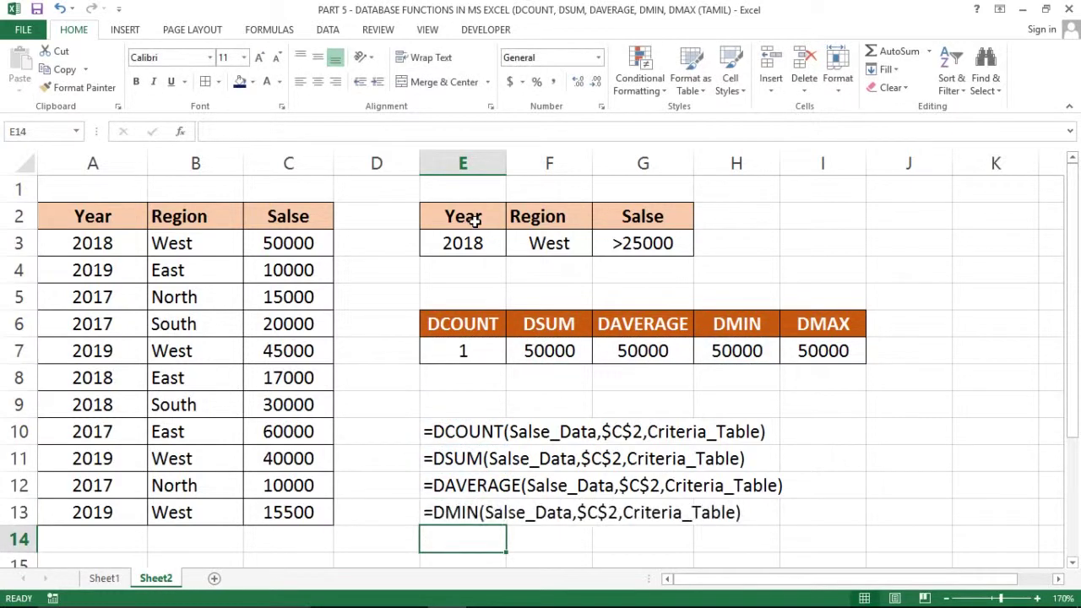
Enter =FORMULATEXT(I7) in E14 to show the DMAX formula.
{"action": "type", "text": "=for"}
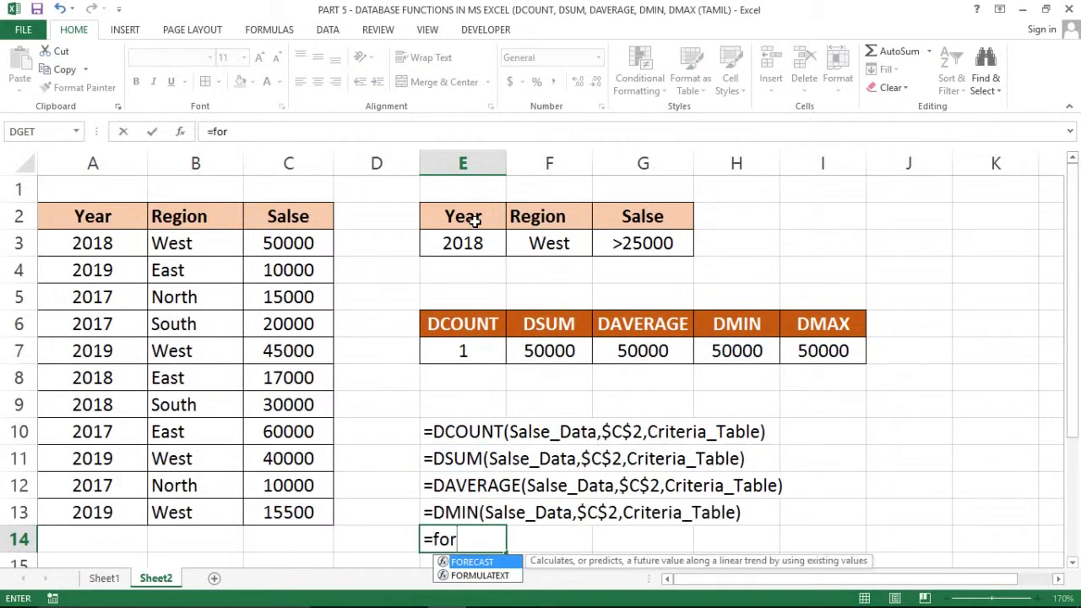
{"action": "key", "text": "Down"}
{"action": "key", "text": "Tab"}
{"action": "key", "text": "Up"}
{"action": "key", "text": "Up"}
{"action": "key", "text": "Up"}
{"action": "key", "text": "Up"}
{"action": "key", "text": "Up"}
{"action": "key", "text": "Up"}
{"action": "key", "text": "Up"}
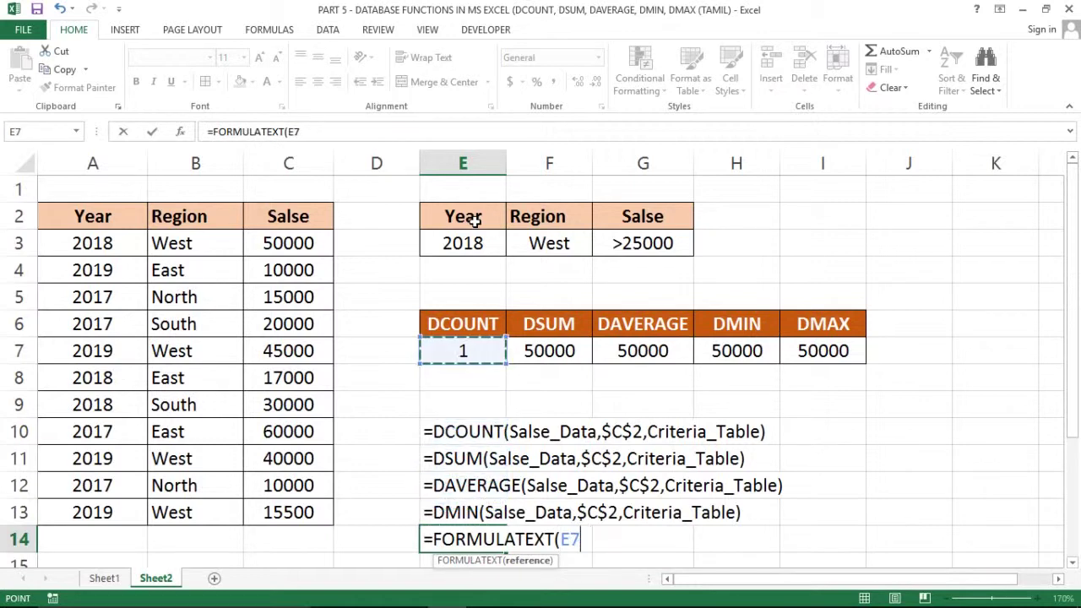
{"action": "key", "text": "Right"}
{"action": "key", "text": "Right"}
{"action": "key", "text": "Right"}
{"action": "key", "text": "Return"}
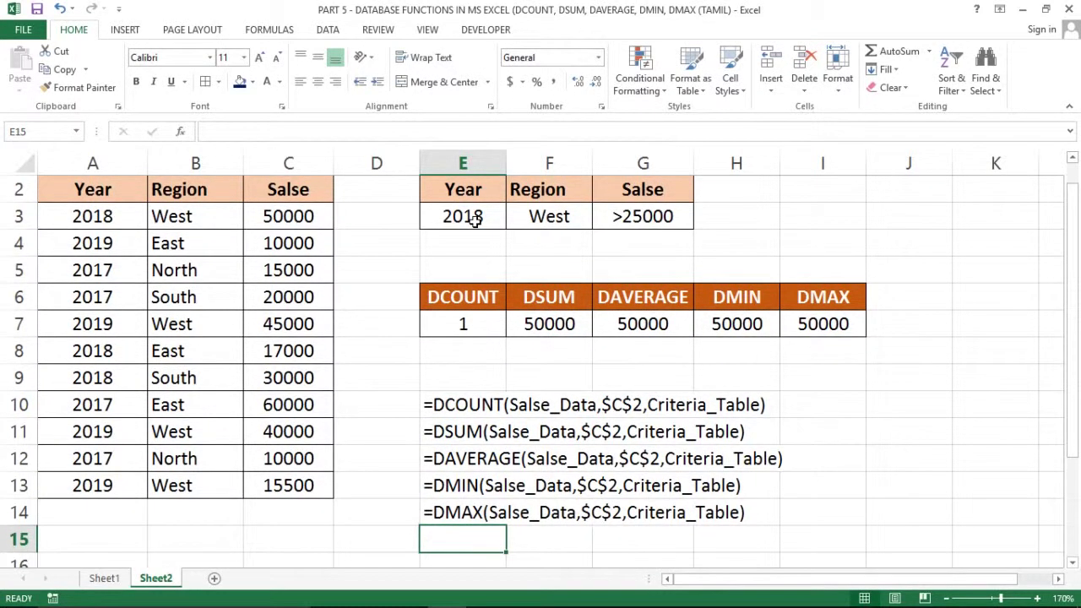
{"action": "key", "text": "Up"}
{"action": "key", "text": "Up"}
{"action": "key", "text": "Up"}
{"action": "key", "text": "Up"}
{"action": "key", "text": "Up"}
{"action": "key", "text": "Up"}
{"action": "key", "text": "Up"}
{"action": "key", "text": "Up"}
Delete the database results in E7:I7 so the formula texts show #N/A.
{"action": "key", "text": "Down"}
{"action": "key", "text": "Down"}
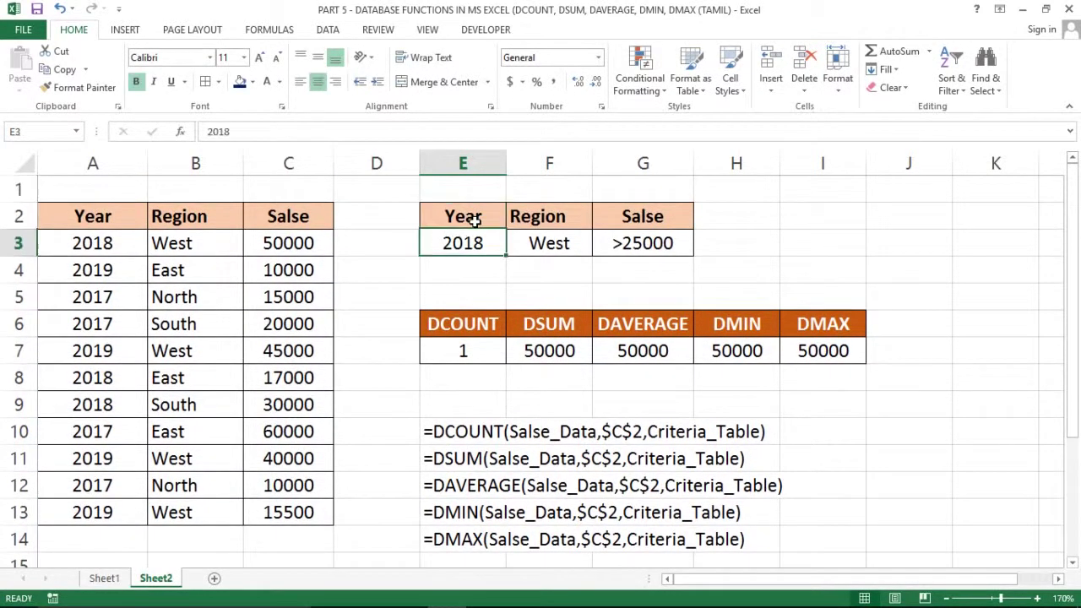
{"action": "key", "text": "Down"}
{"action": "key", "text": "Down"}
{"action": "key", "text": "Down"}
{"action": "key", "text": "Down"}
{"action": "key", "text": "Down"}
{"action": "key", "text": "Down"}
{"action": "key", "text": "Up"}
{"action": "key", "text": "Up"}
{"action": "key", "text": "Up"}
{"action": "key", "text": "shift+Right"}
{"action": "key", "text": "shift+Right"}
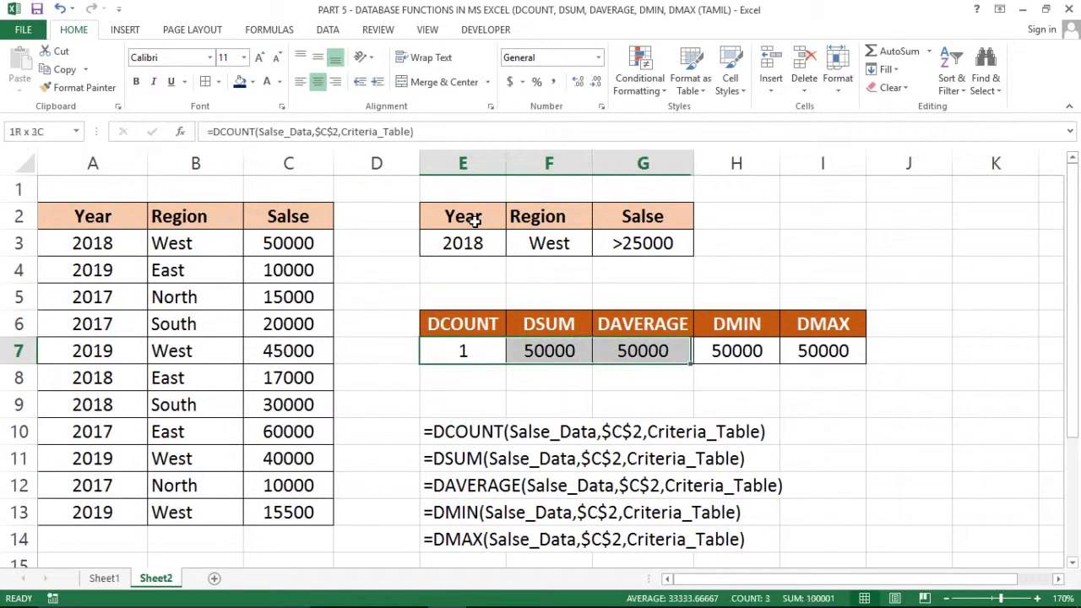
{"action": "key", "text": "shift+Right"}
{"action": "key", "text": "shift+Right"}
{"action": "key", "text": "shift+Right"}
{"action": "key", "text": "shift+Left"}
{"action": "key", "text": "Delete"}
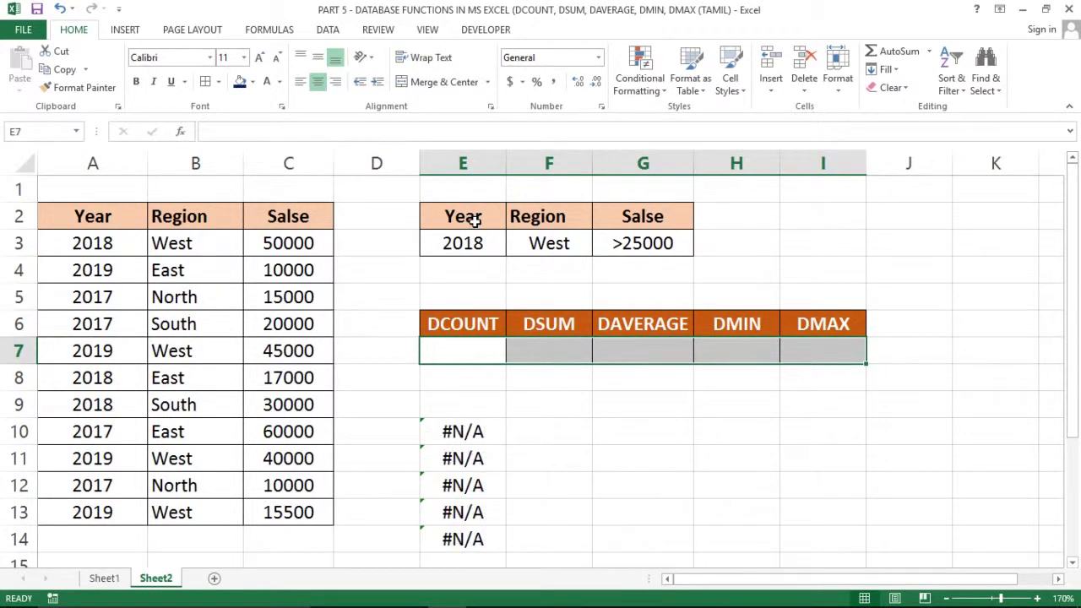
Inspect the #N/A cells in E10:E14 and the emptied results row E7:I7.
{"action": "left_click", "coordinate": [441, 424]}
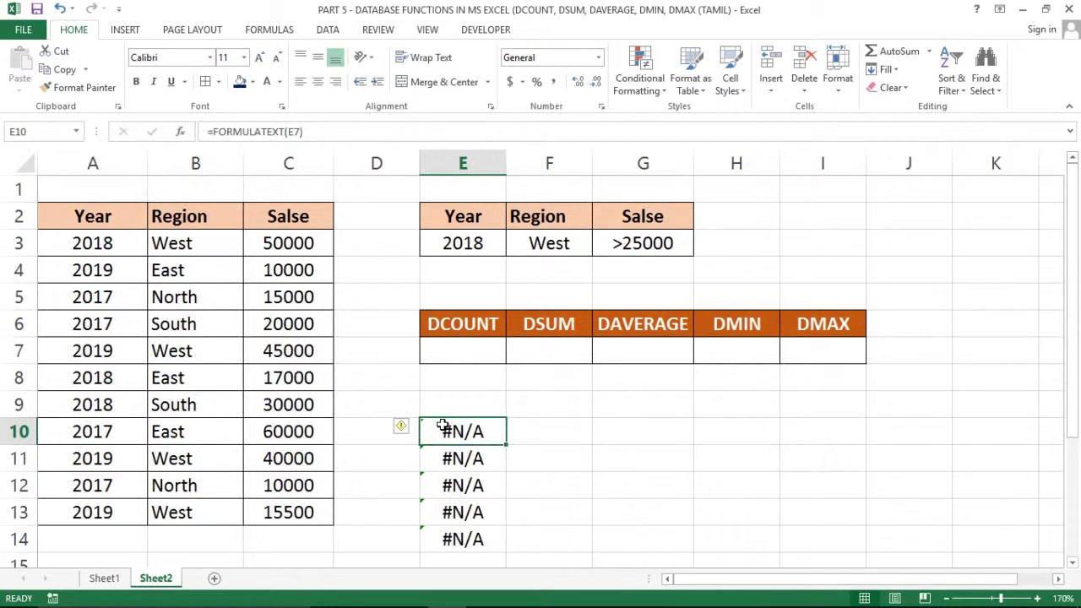
{"action": "key", "text": "ctrl+shift+Down"}
{"action": "key", "text": "Up"}
{"action": "key", "text": "Up"}
{"action": "key", "text": "Up"}
{"action": "key", "text": "Down"}
{"action": "key", "text": "Down"}
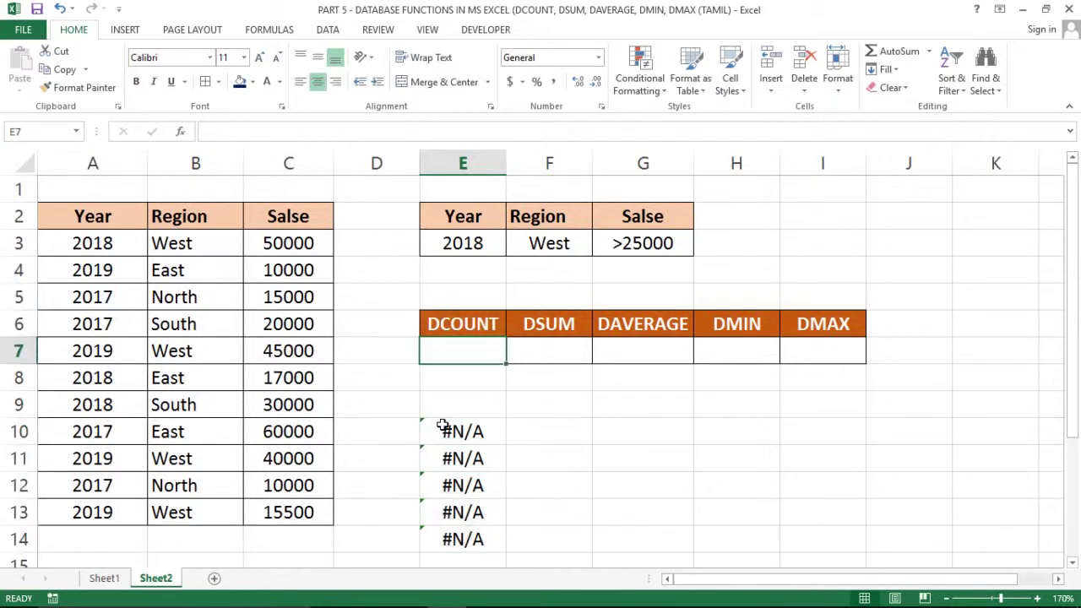
{"action": "key", "text": "shift+Right"}
{"action": "key", "text": "shift+Right"}
{"action": "key", "text": "shift+Right"}
{"action": "key", "text": "shift+Right"}
{"action": "key", "text": "Left"}
{"action": "key", "text": "Down"}
{"action": "key", "text": "Down"}
{"action": "key", "text": "Down"}
{"action": "key", "text": "Right"}
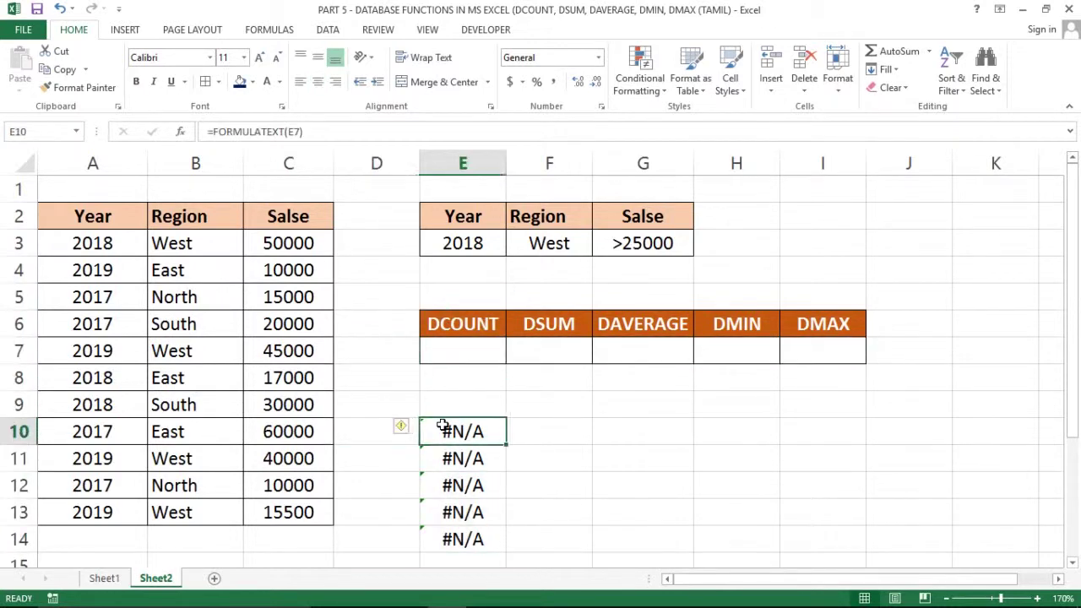
{"action": "key", "text": "Up"}
{"action": "key", "text": "Up"}
{"action": "key", "text": "Up"}
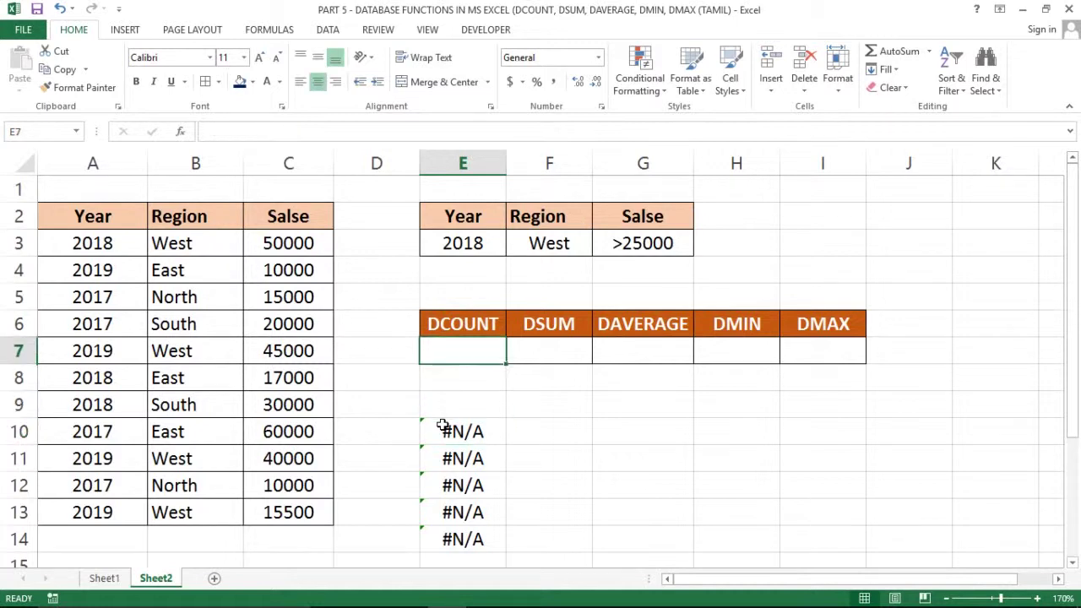
{"action": "key", "text": "Down"}
Undo the deletion to restore the results, then select E10:E14.
{"action": "key", "text": "Down"}
{"action": "key", "text": "Down"}
{"action": "key", "text": "shift+Down"}
{"action": "key", "text": "shift+Down"}
{"action": "key", "text": "shift+Down"}
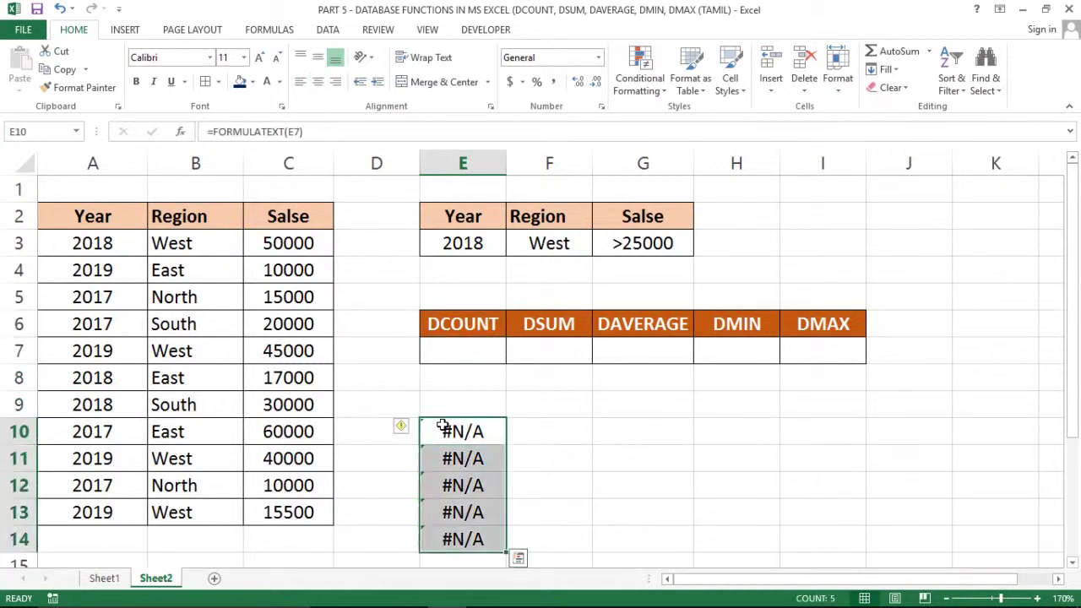
{"action": "key", "text": "ctrl+z"}
{"action": "key", "text": "Down"}
{"action": "key", "text": "Down"}
{"action": "key", "text": "Down"}
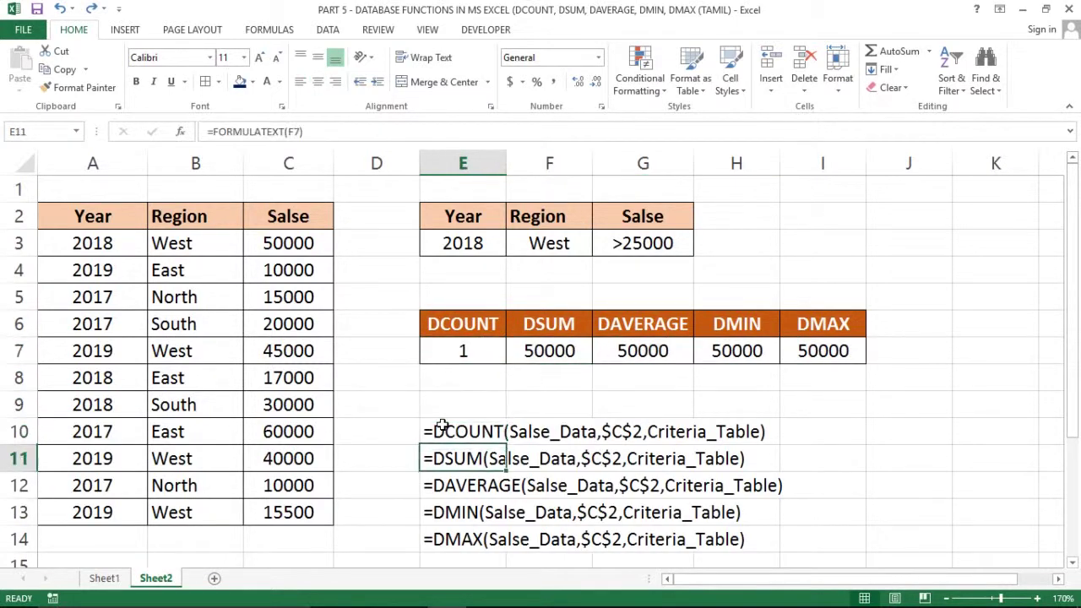
{"action": "key", "text": "Up"}
{"action": "key", "text": "shift+Down"}
{"action": "key", "text": "shift+Down"}
{"action": "key", "text": "shift+Down"}
Make the formula texts in E10:E14 bold with a red font colour.
{"action": "key", "text": "ctrl+b"}
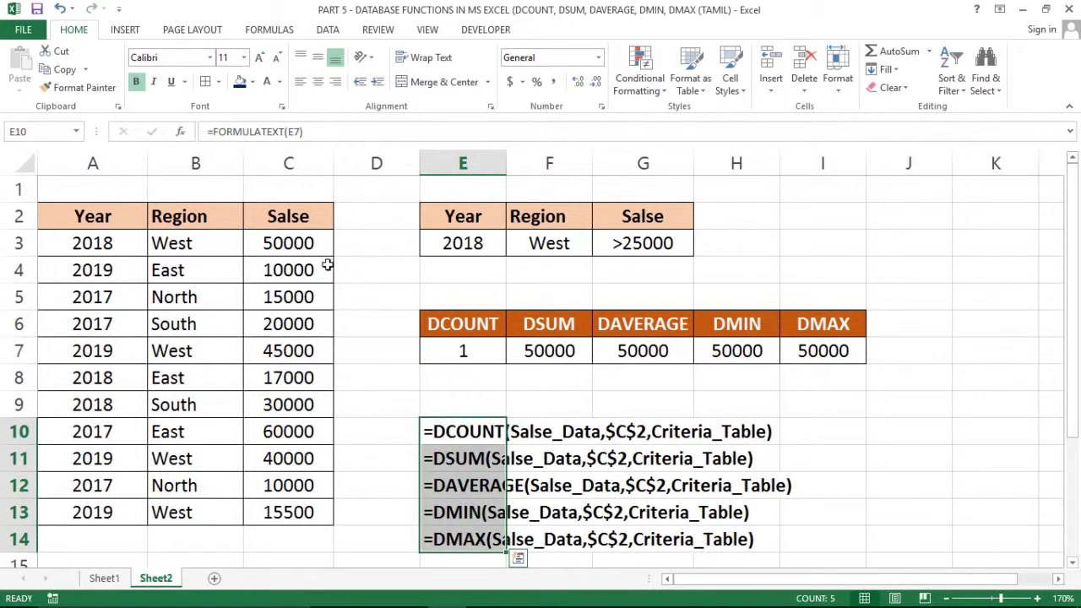
{"action": "left_click", "coordinate": [279, 82]}
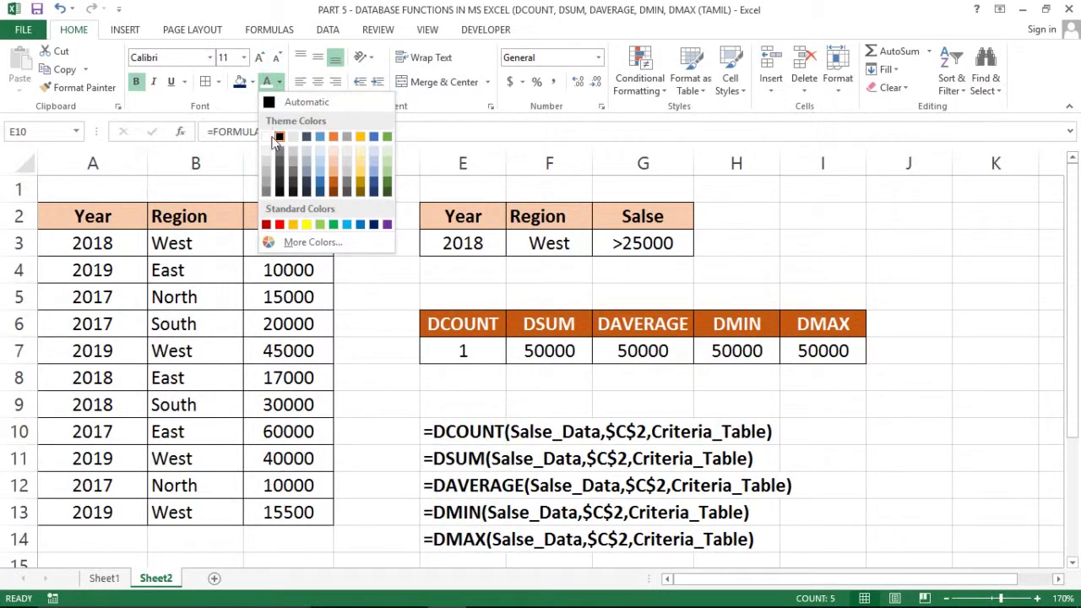
{"action": "left_click", "coordinate": [280, 224]}
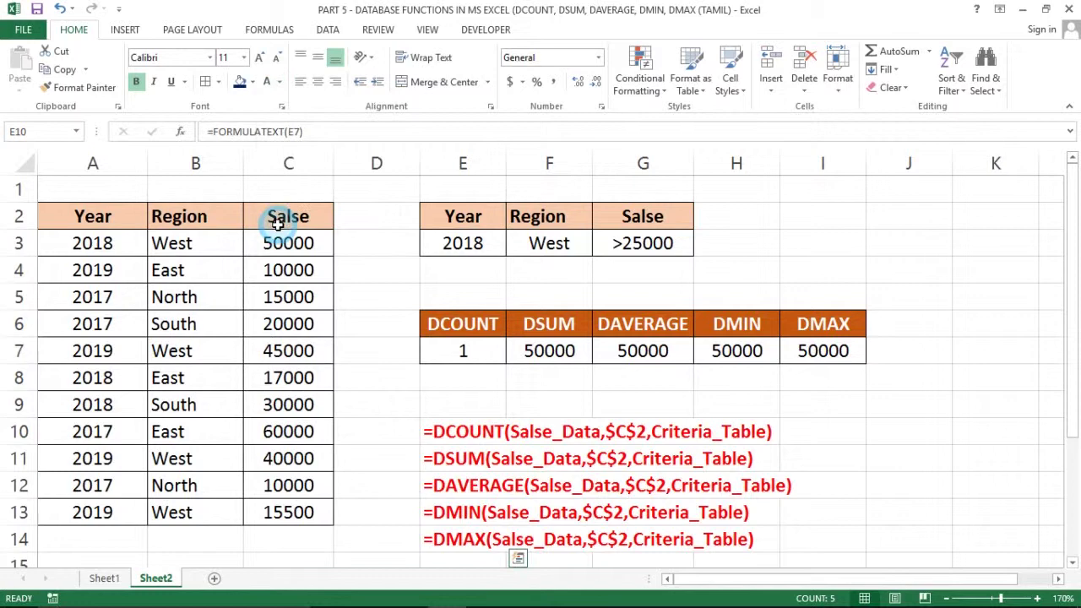
{"action": "left_click", "coordinate": [318, 321]}
Move around the sales table headers and deselect by selecting empty cell F4.
{"action": "key", "text": "Up"}
{"action": "key", "text": "Up"}
{"action": "key", "text": "Up"}
{"action": "key", "text": "Left"}
{"action": "key", "text": "Left"}
{"action": "key", "text": "Down"}
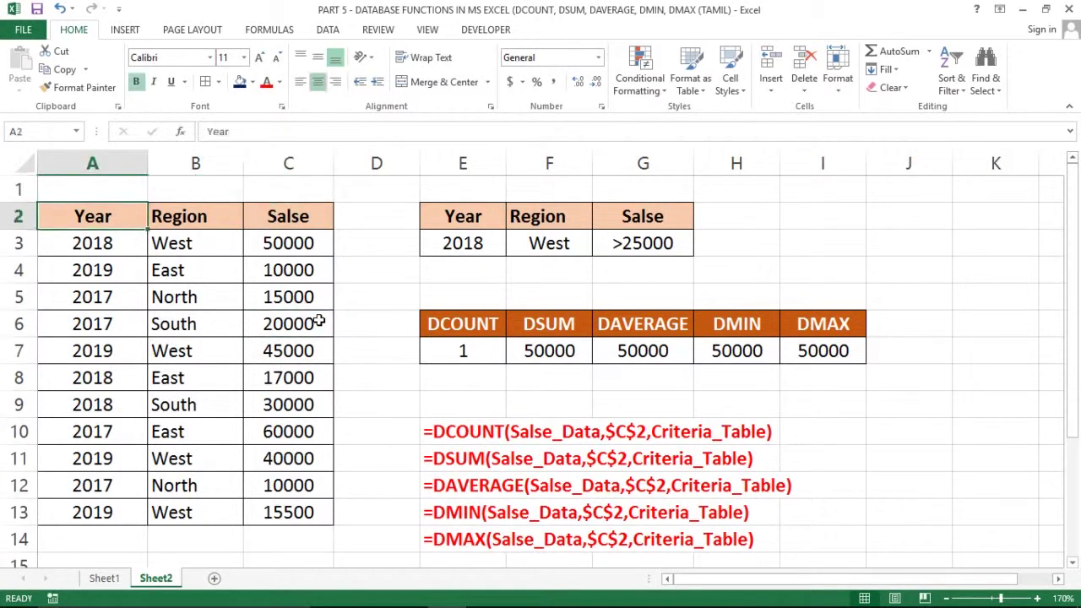
{"action": "key", "text": "Right"}
{"action": "key", "text": "Left"}
{"action": "left_click", "coordinate": [524, 262]}
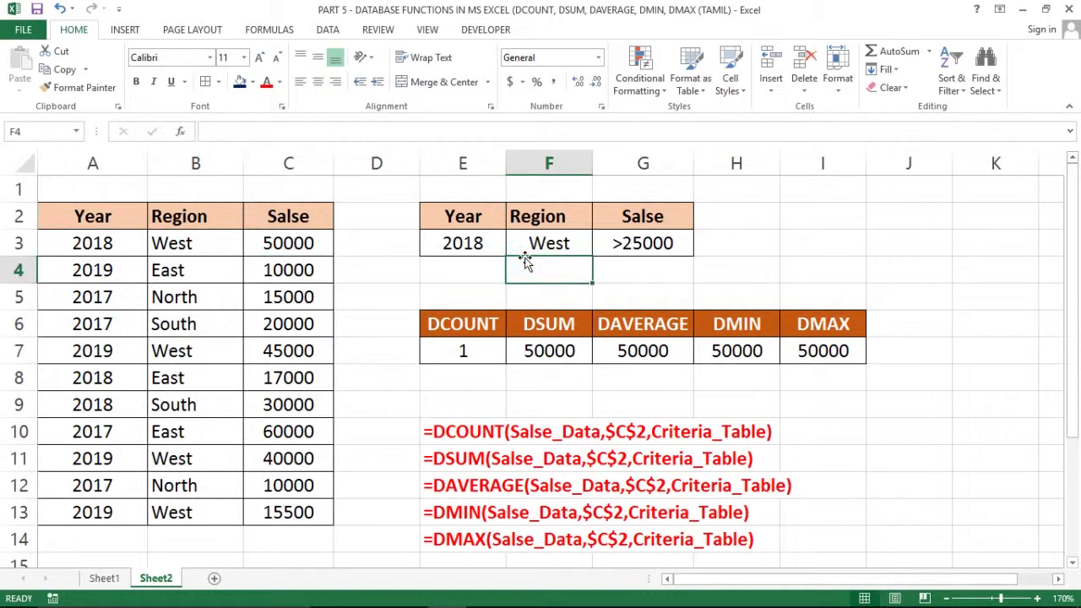